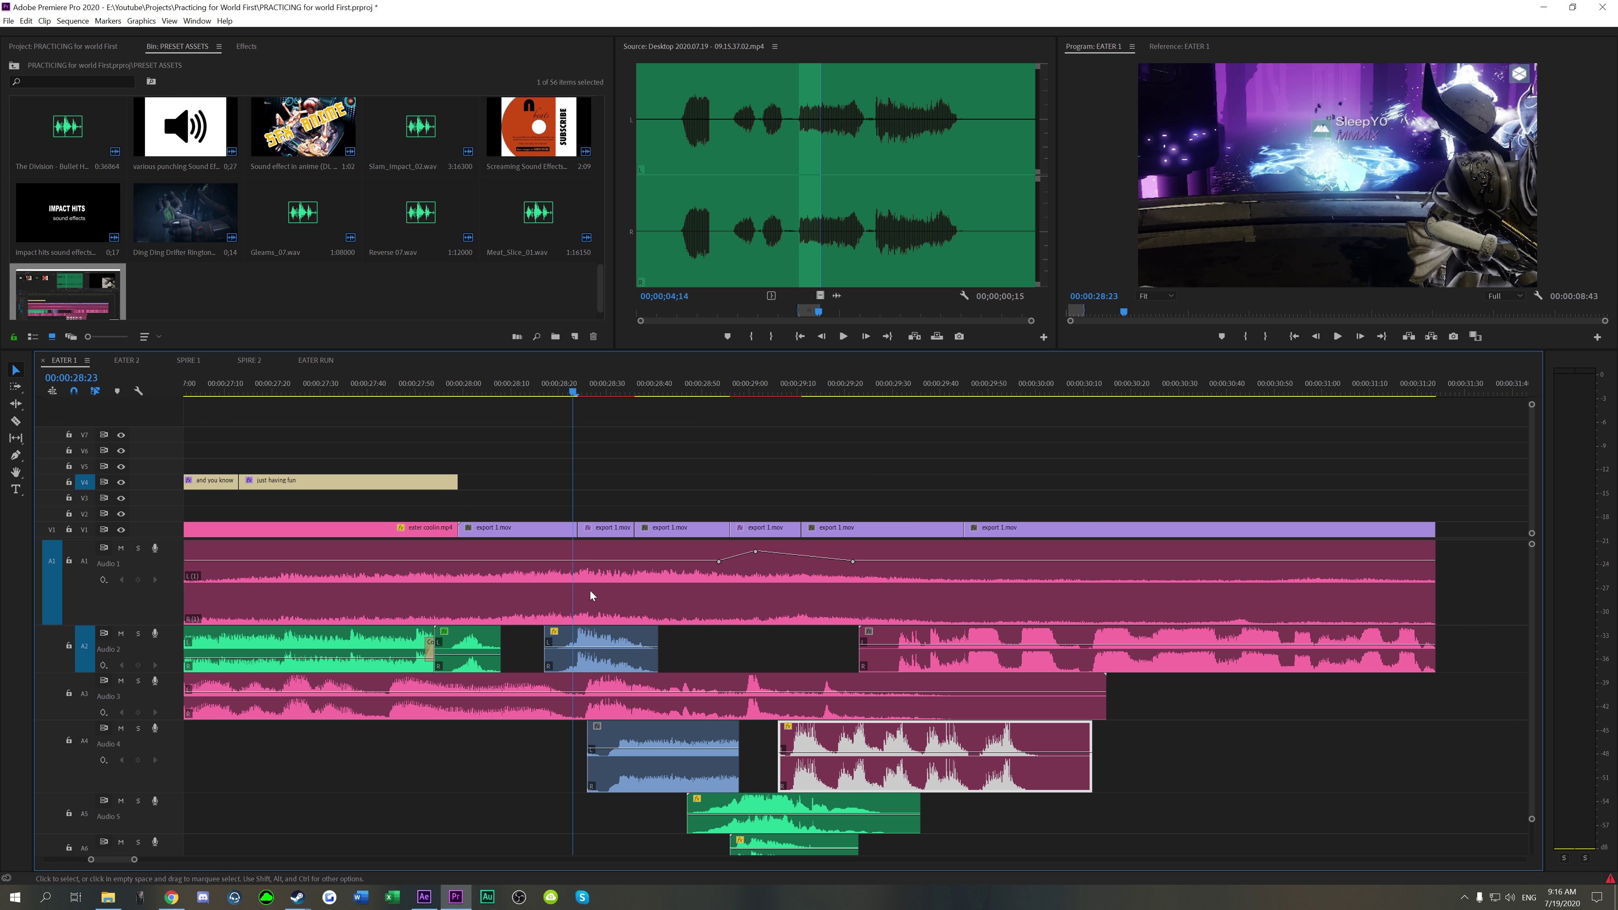
Step: Extend the Audio 4 voice clip's end into the following gap and preview the playback
click(649, 771)
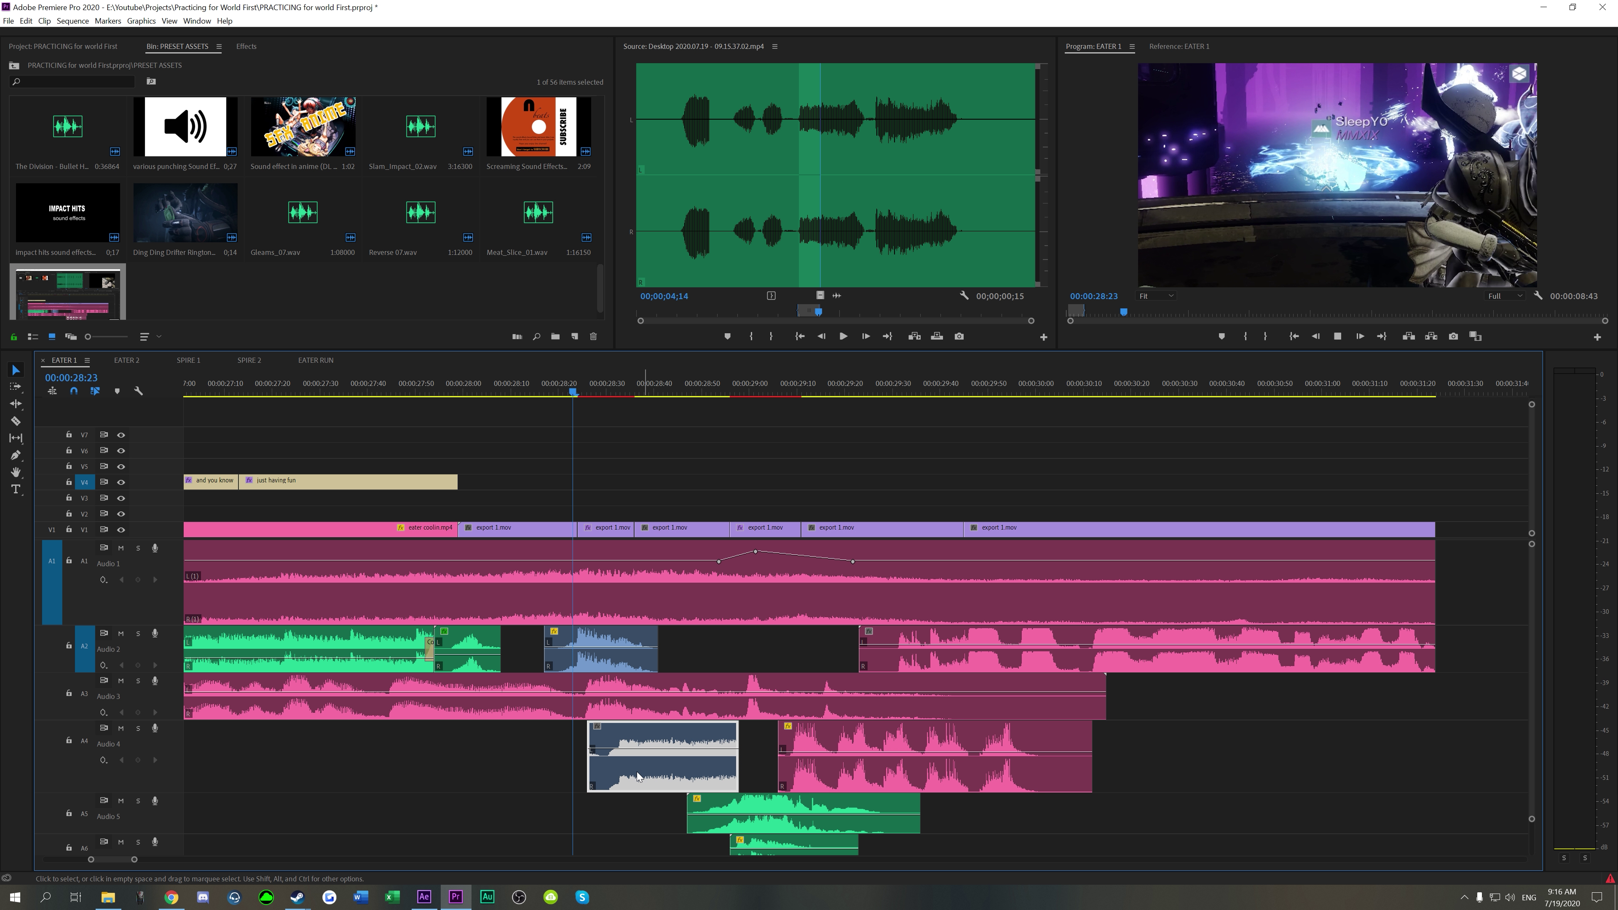
drag(728, 752, 767, 752)
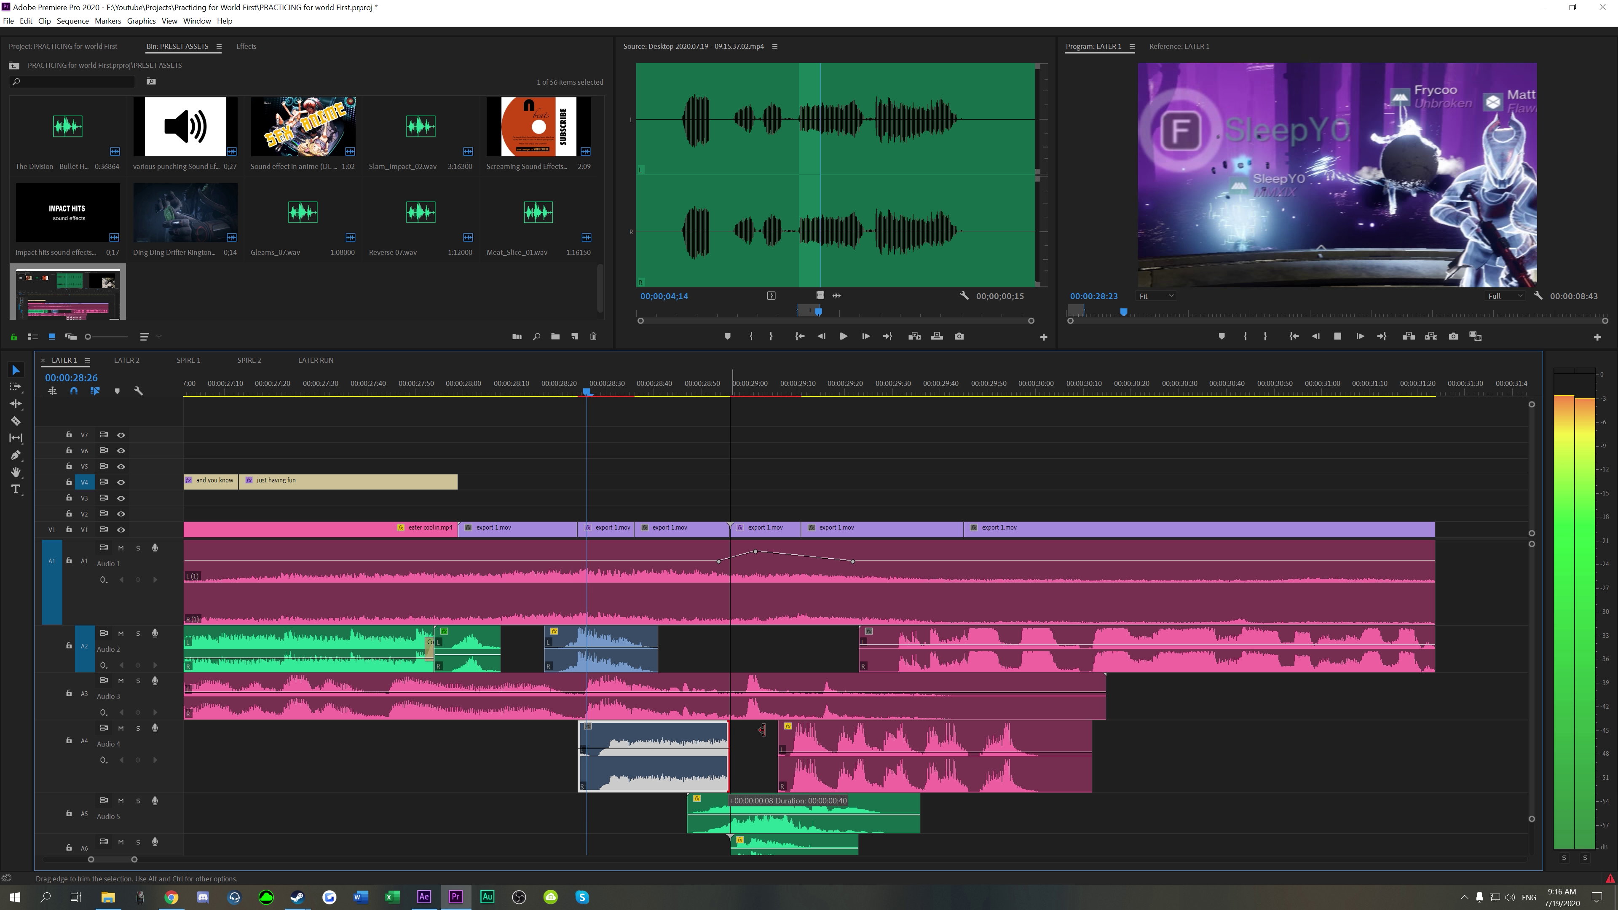
key(space)
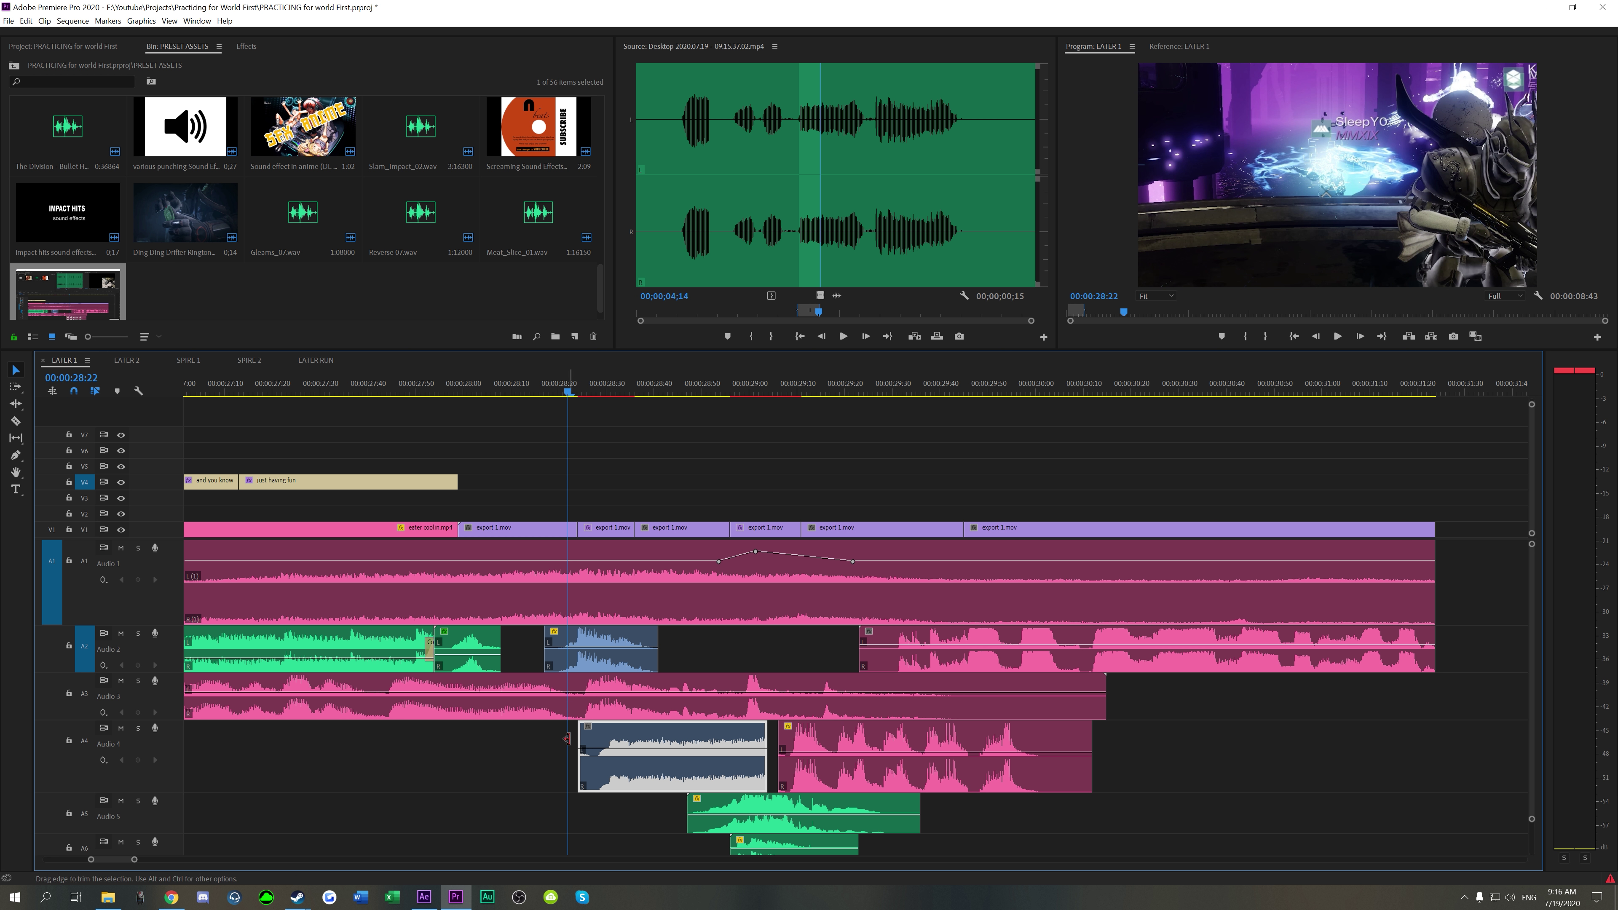
key(space)
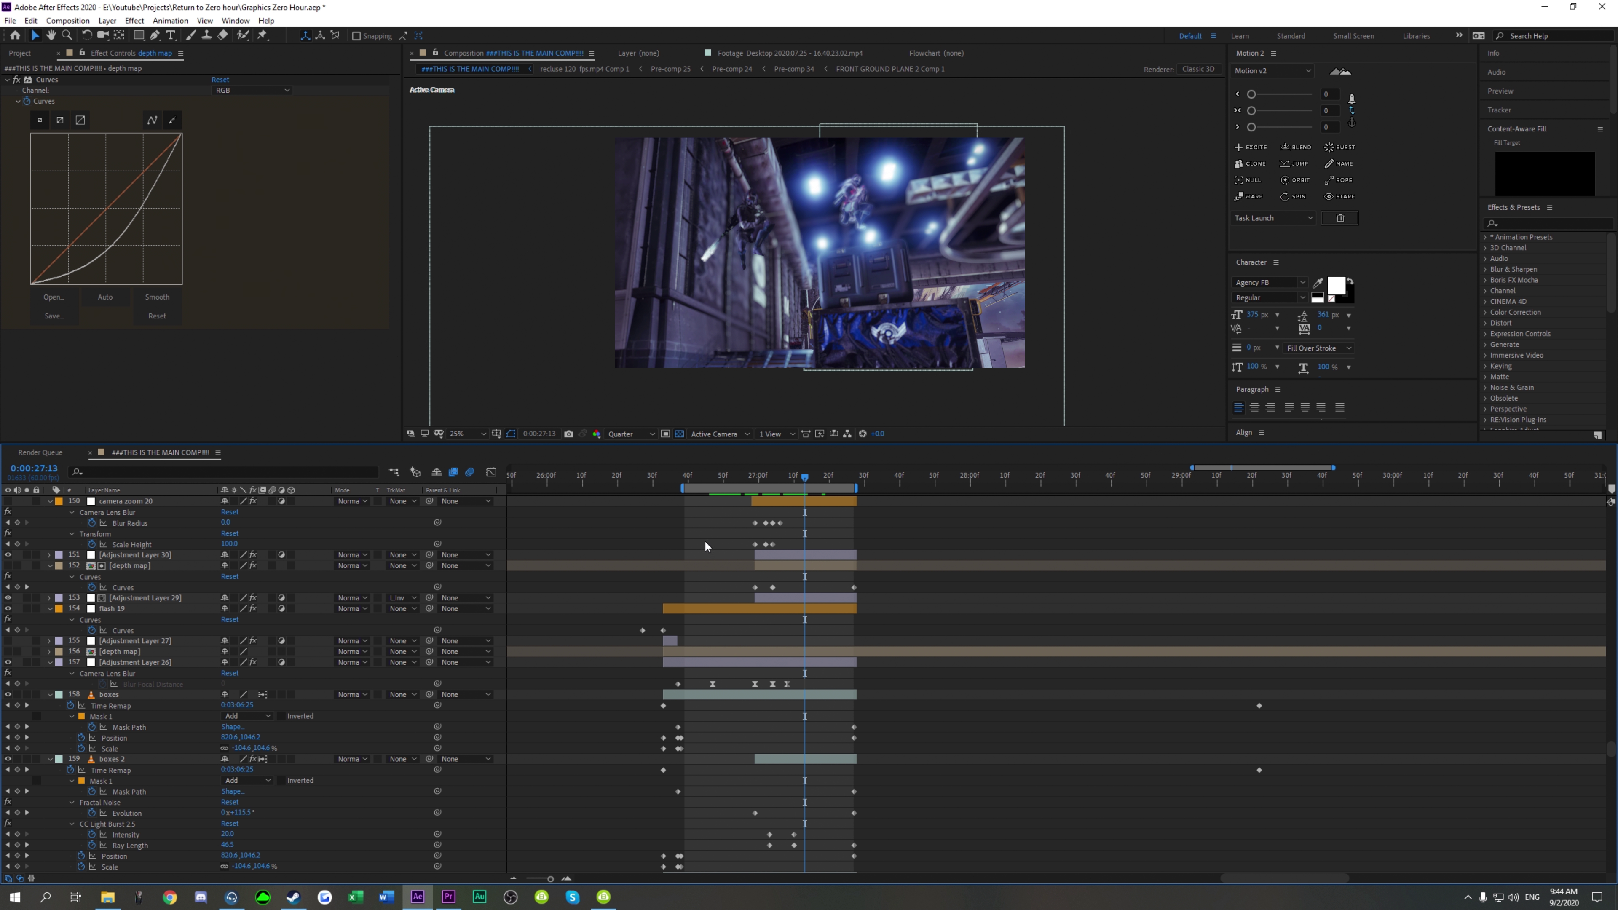
Step: Select layer 151 'Adjustment Layer 30' to show its Glow effect in Effect Controls
click(802, 554)
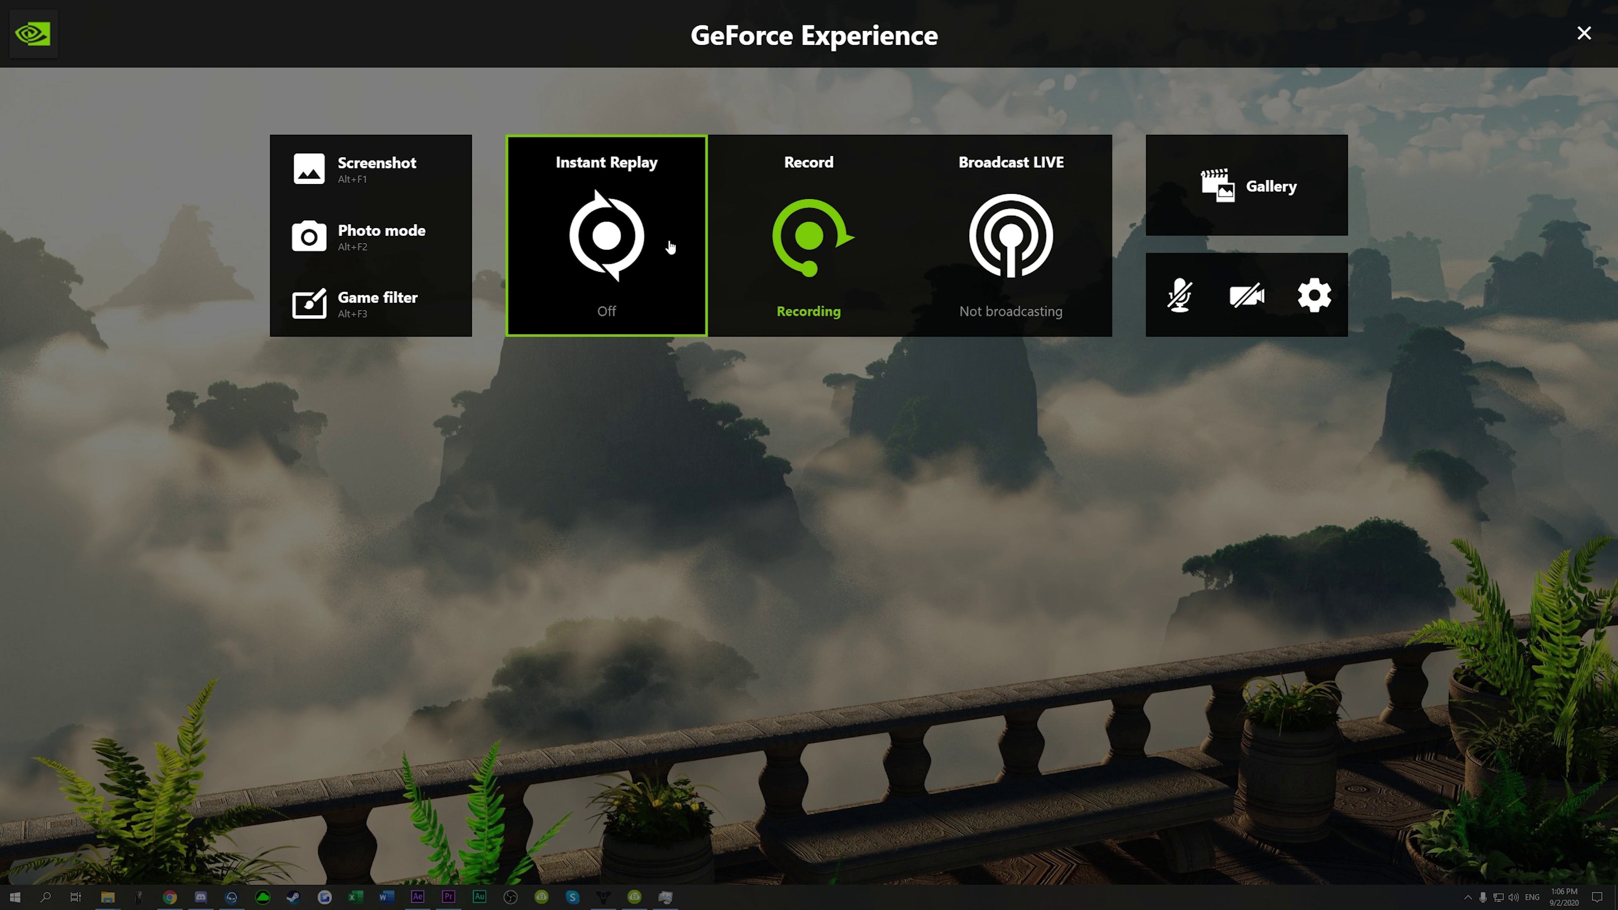
Step: Open the video capture Settings from the overlay's Record menu
click(781, 266)
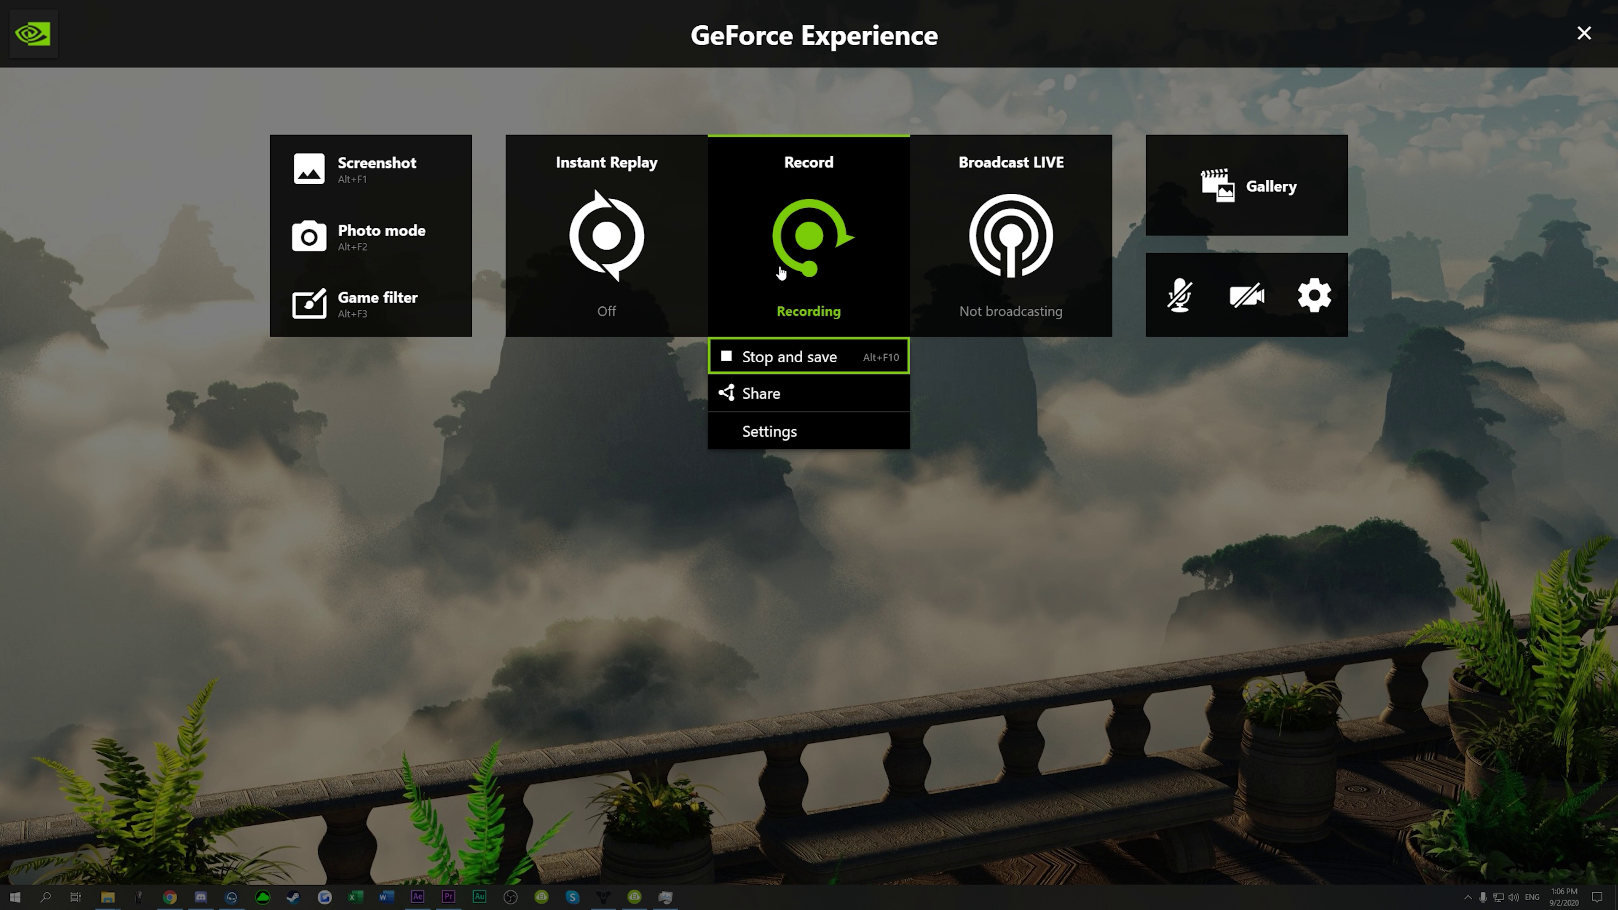
click(774, 436)
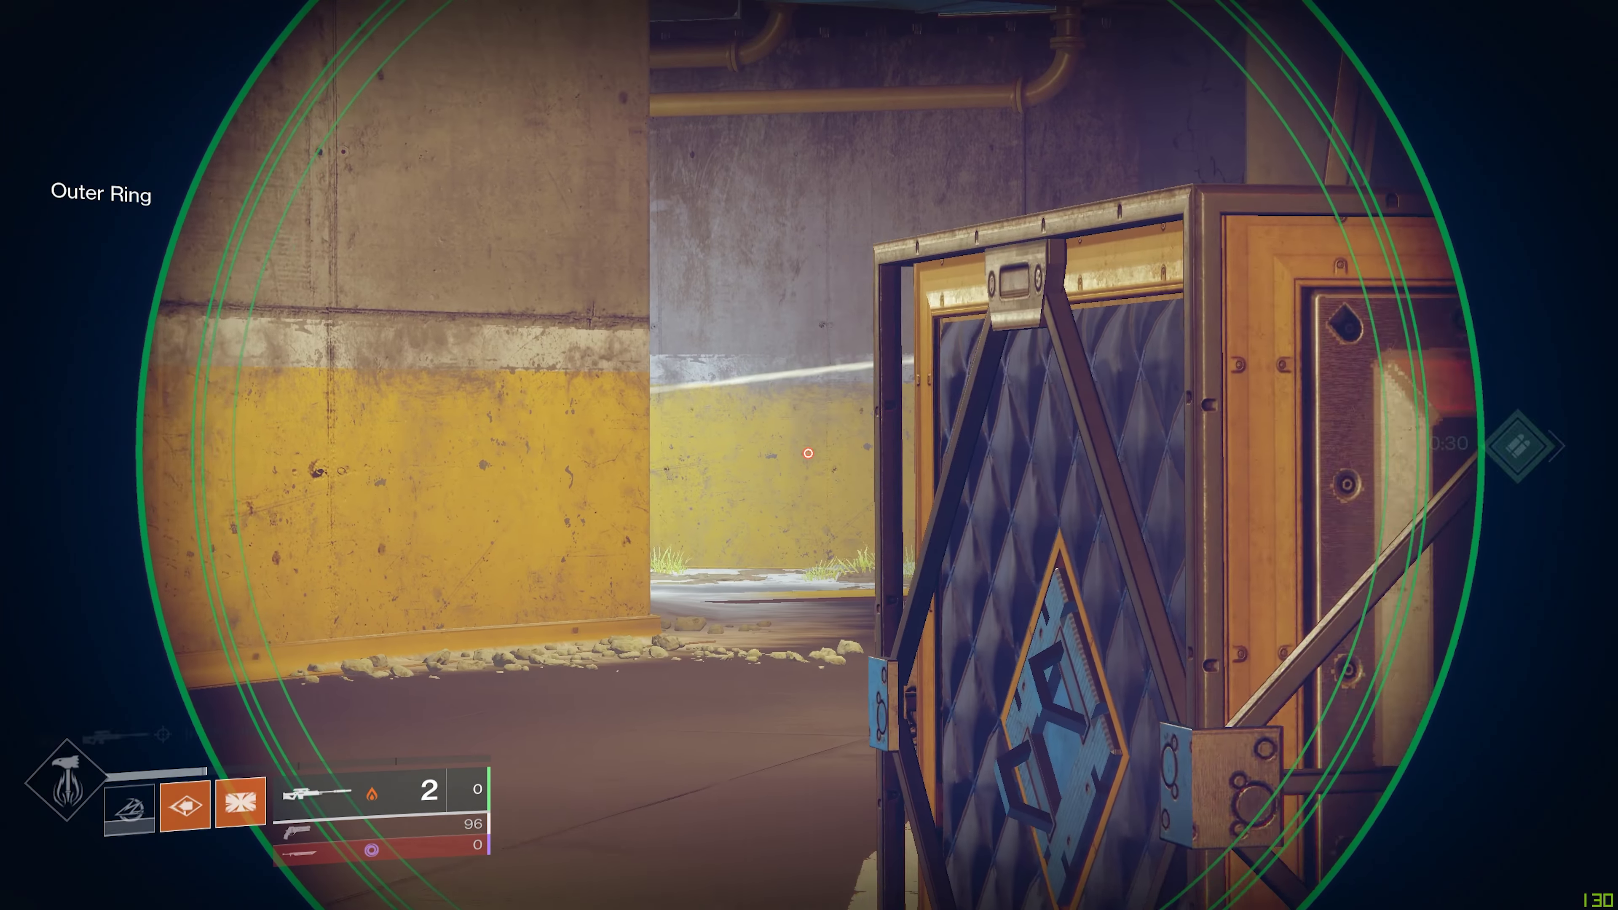
Step: Snipe two enemies with the scoped sniper rifle
click(808, 453)
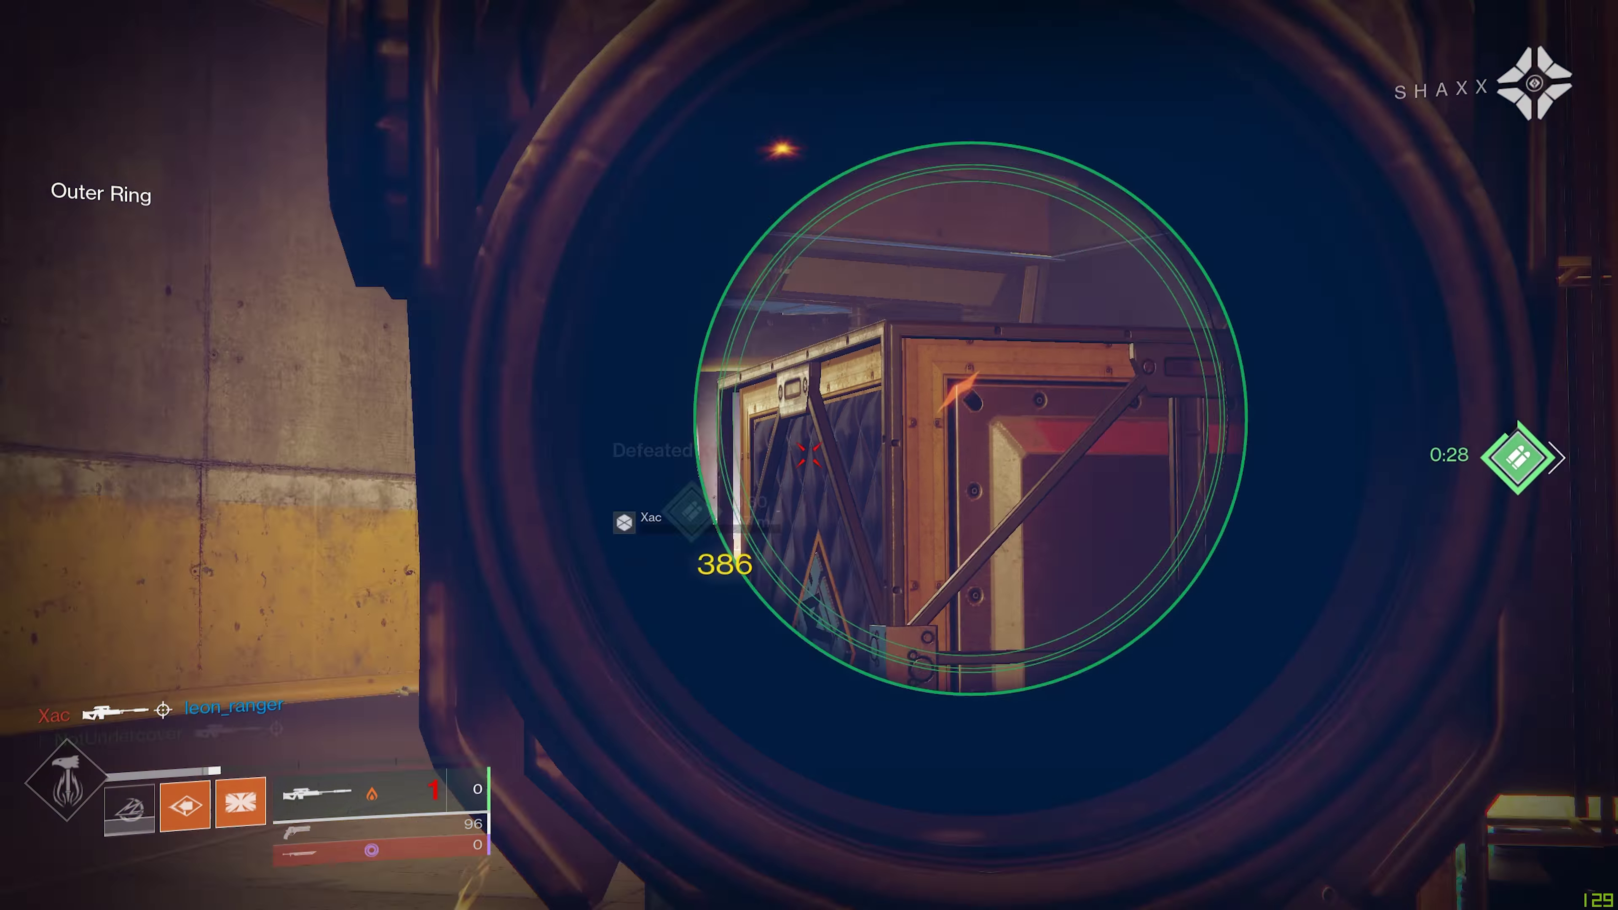
key(w)
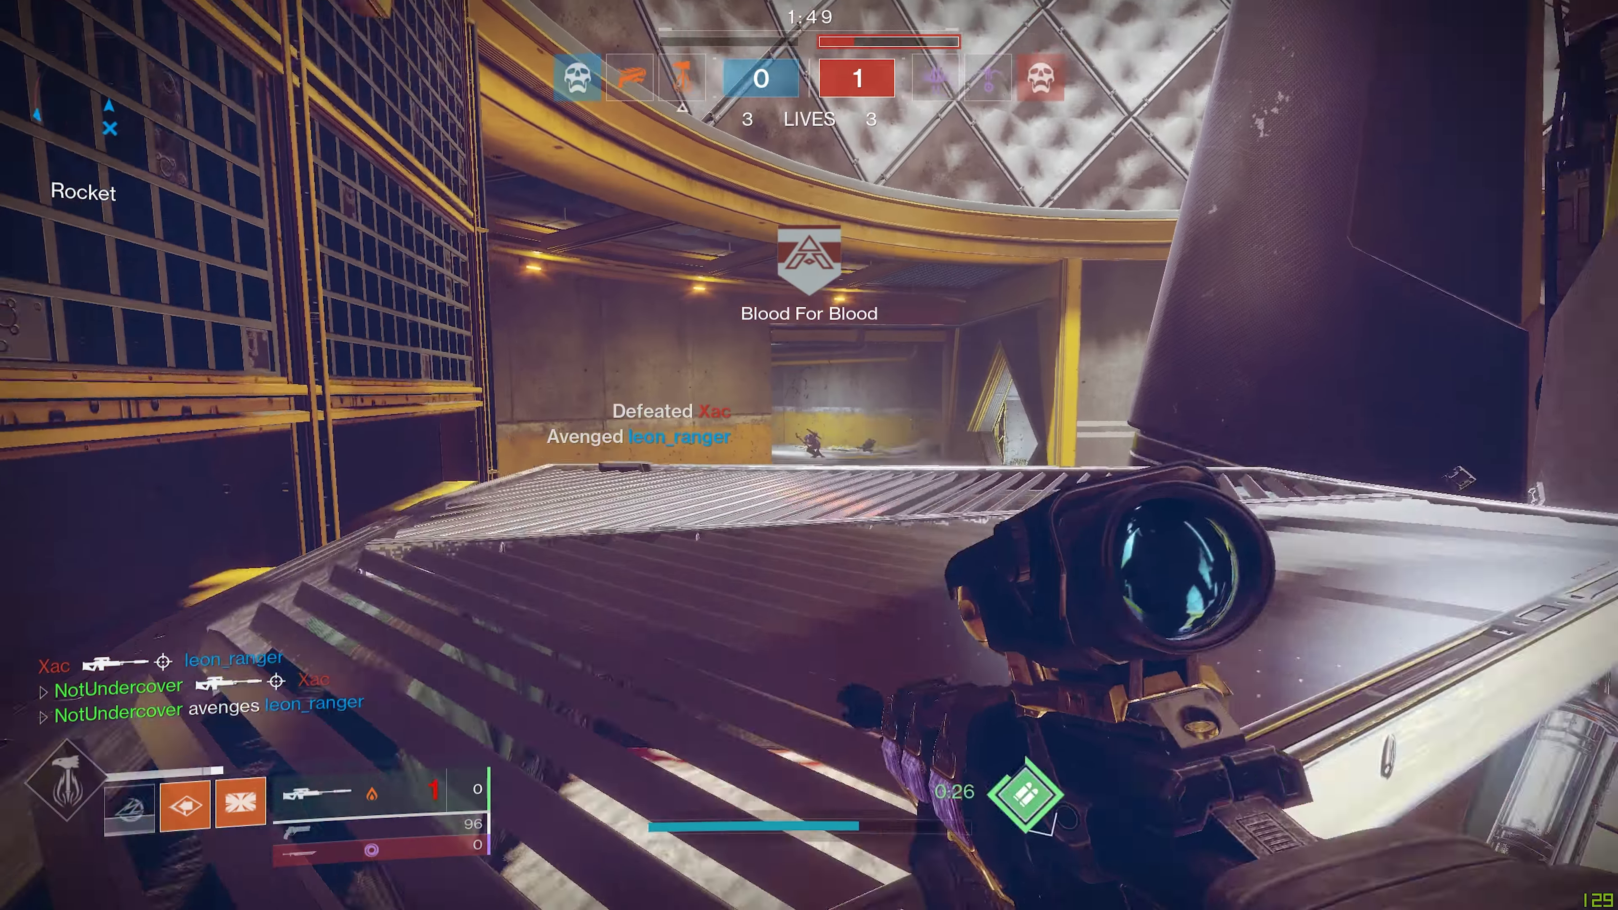
right_click(809, 455)
click(808, 455)
Step: Swap to the hand cannon, grab the special ammo brick, and return to scoping with the sniper
key(1)
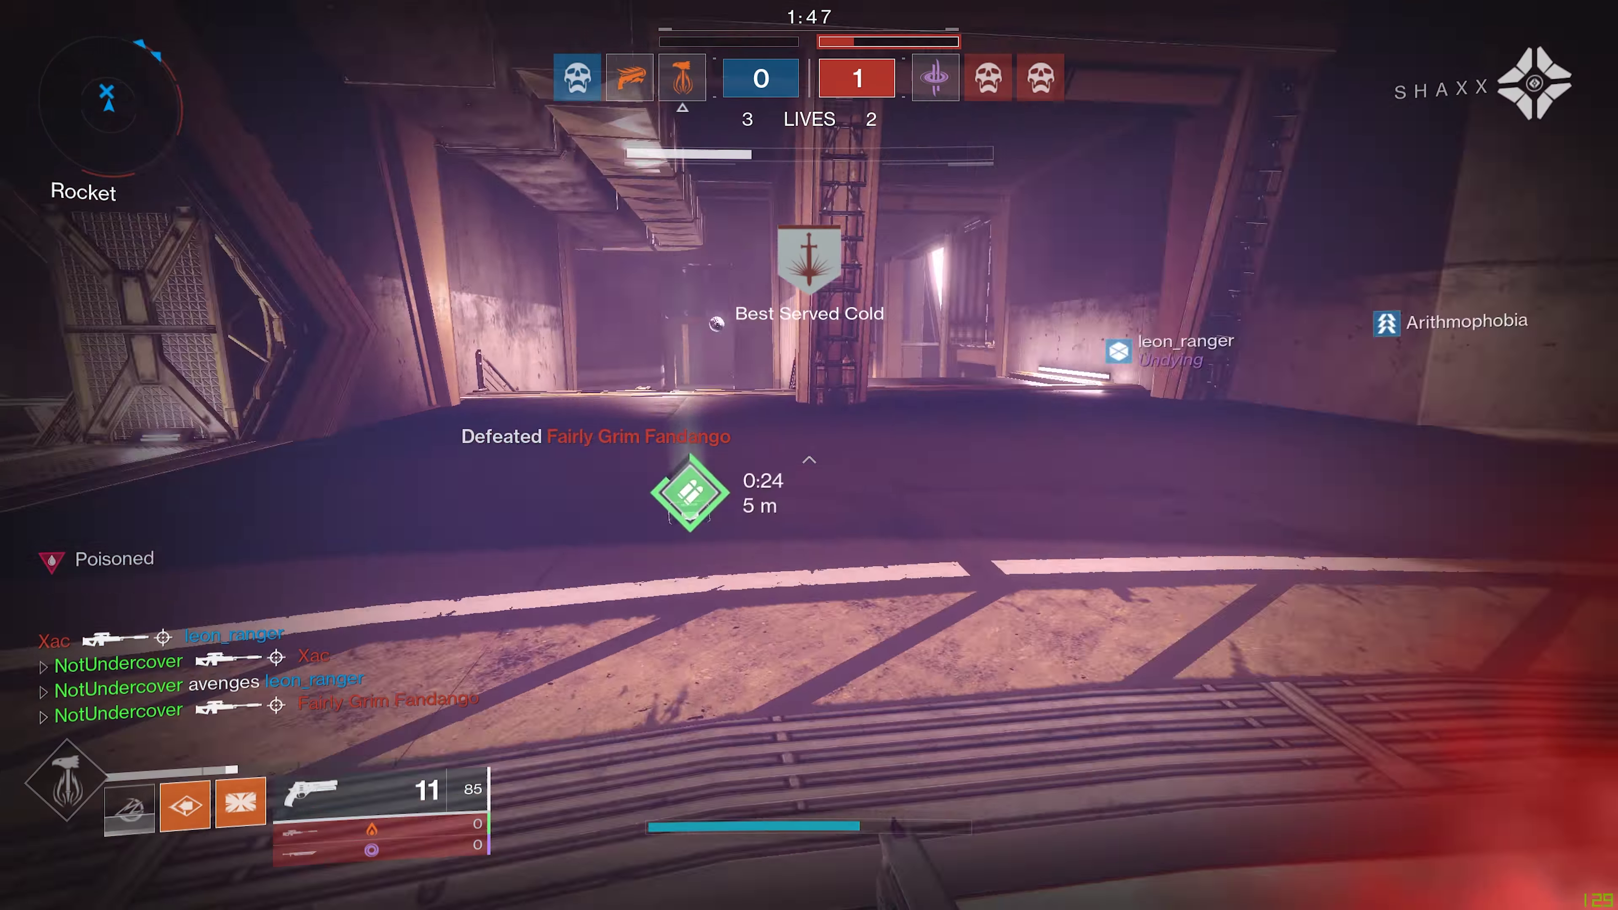
key(w)
key(2)
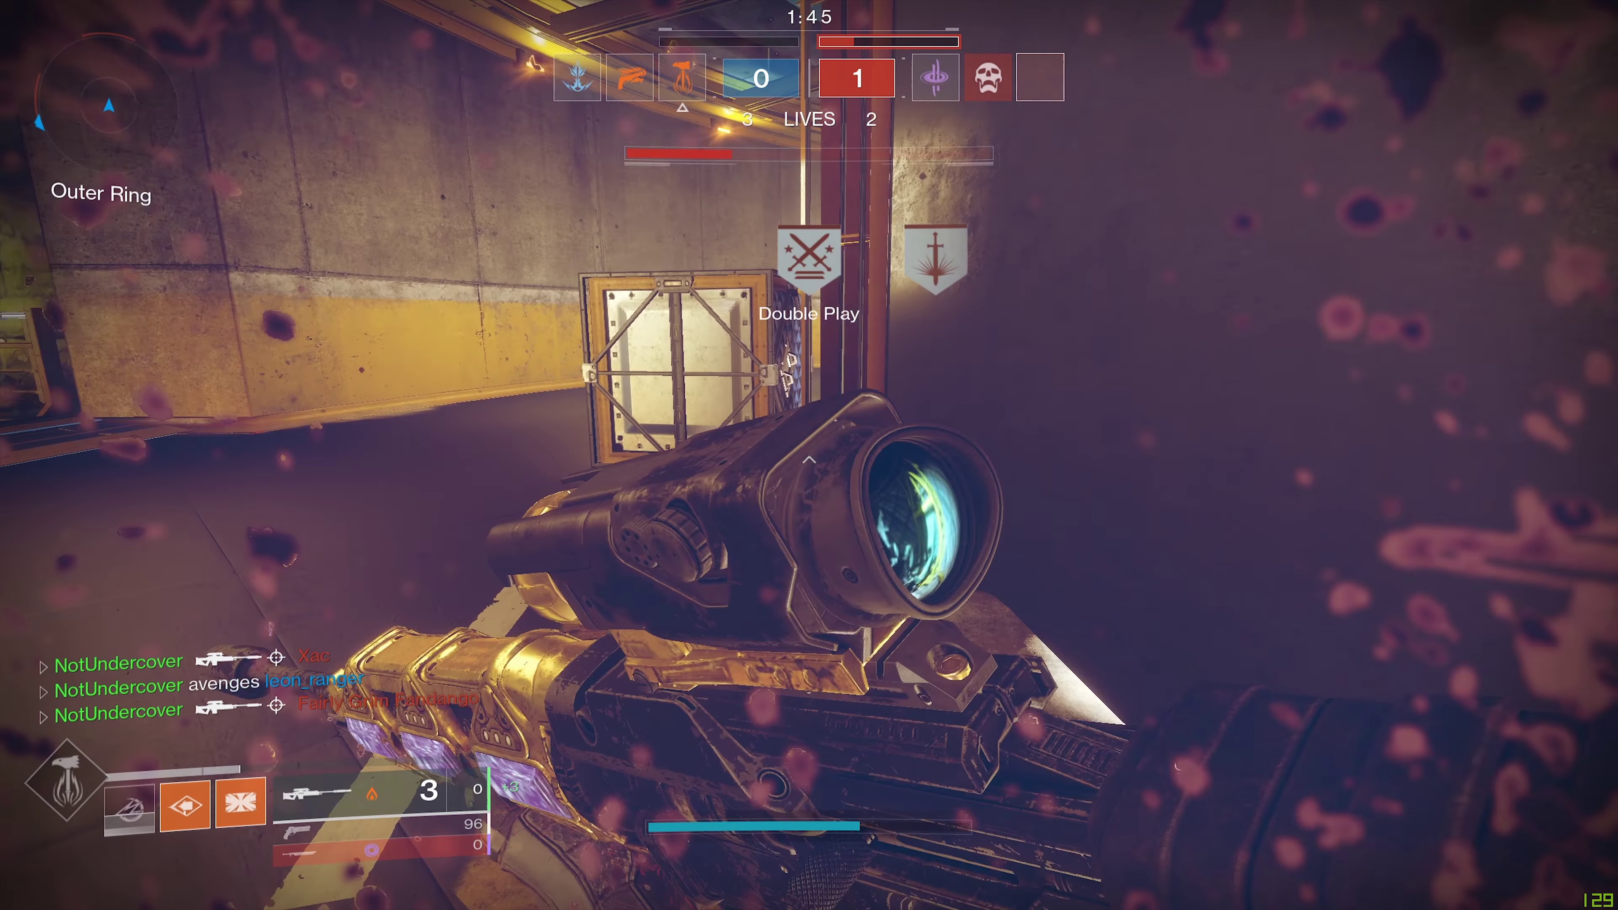
right_click(809, 455)
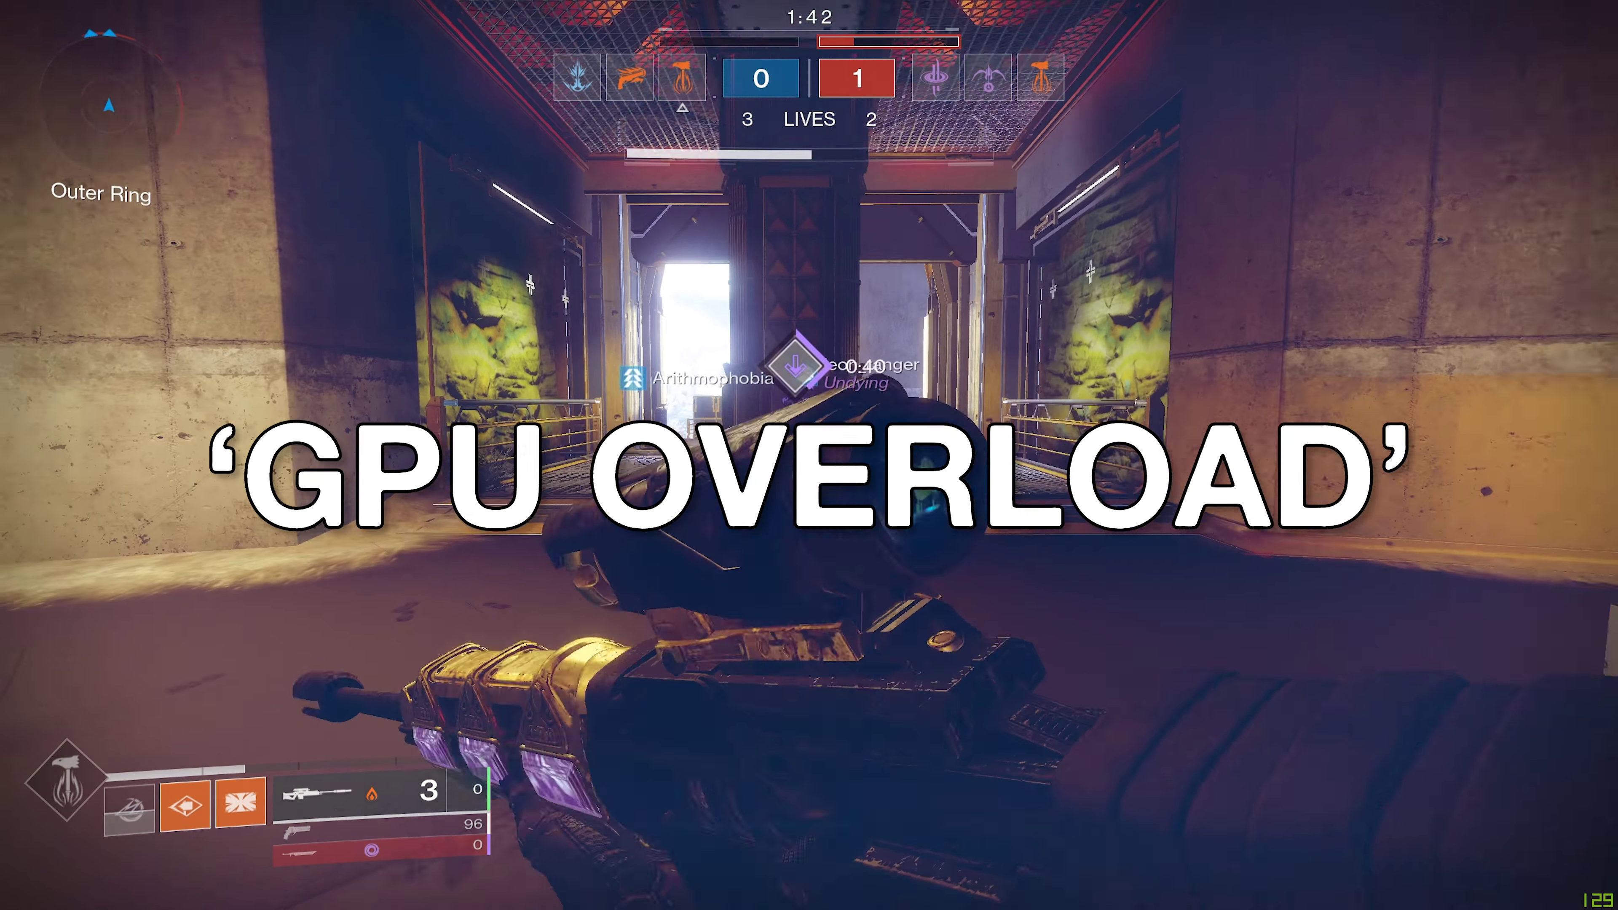
right_click(809, 455)
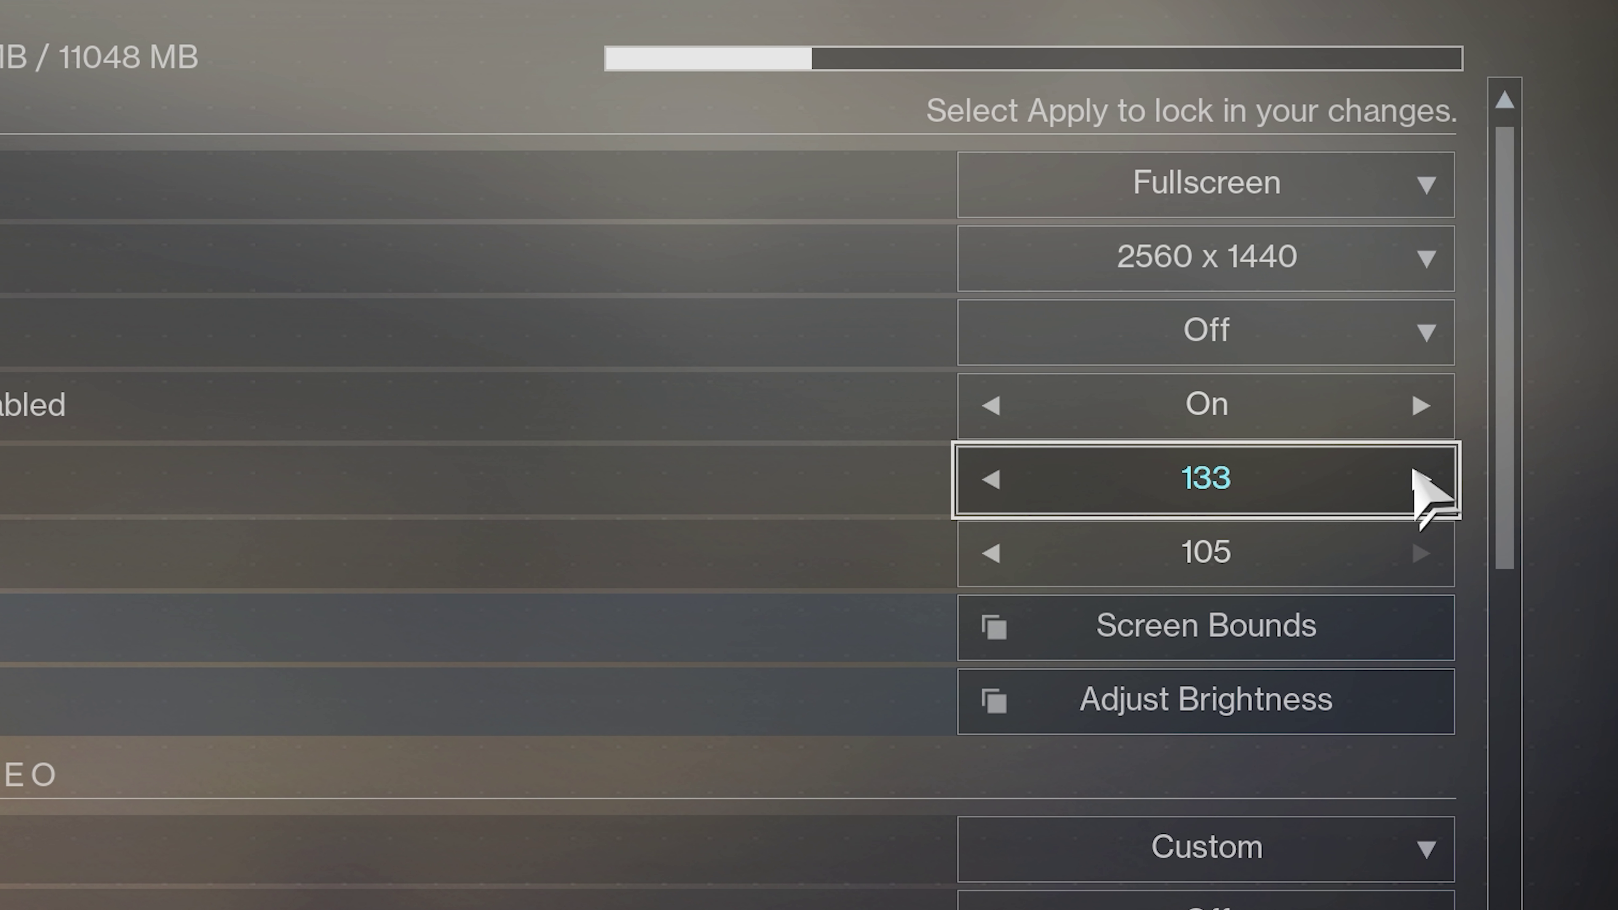
Step: Raise the Framerate Cap three steps toward 140
click(1420, 479)
click(1420, 479)
click(1420, 479)
click(1420, 478)
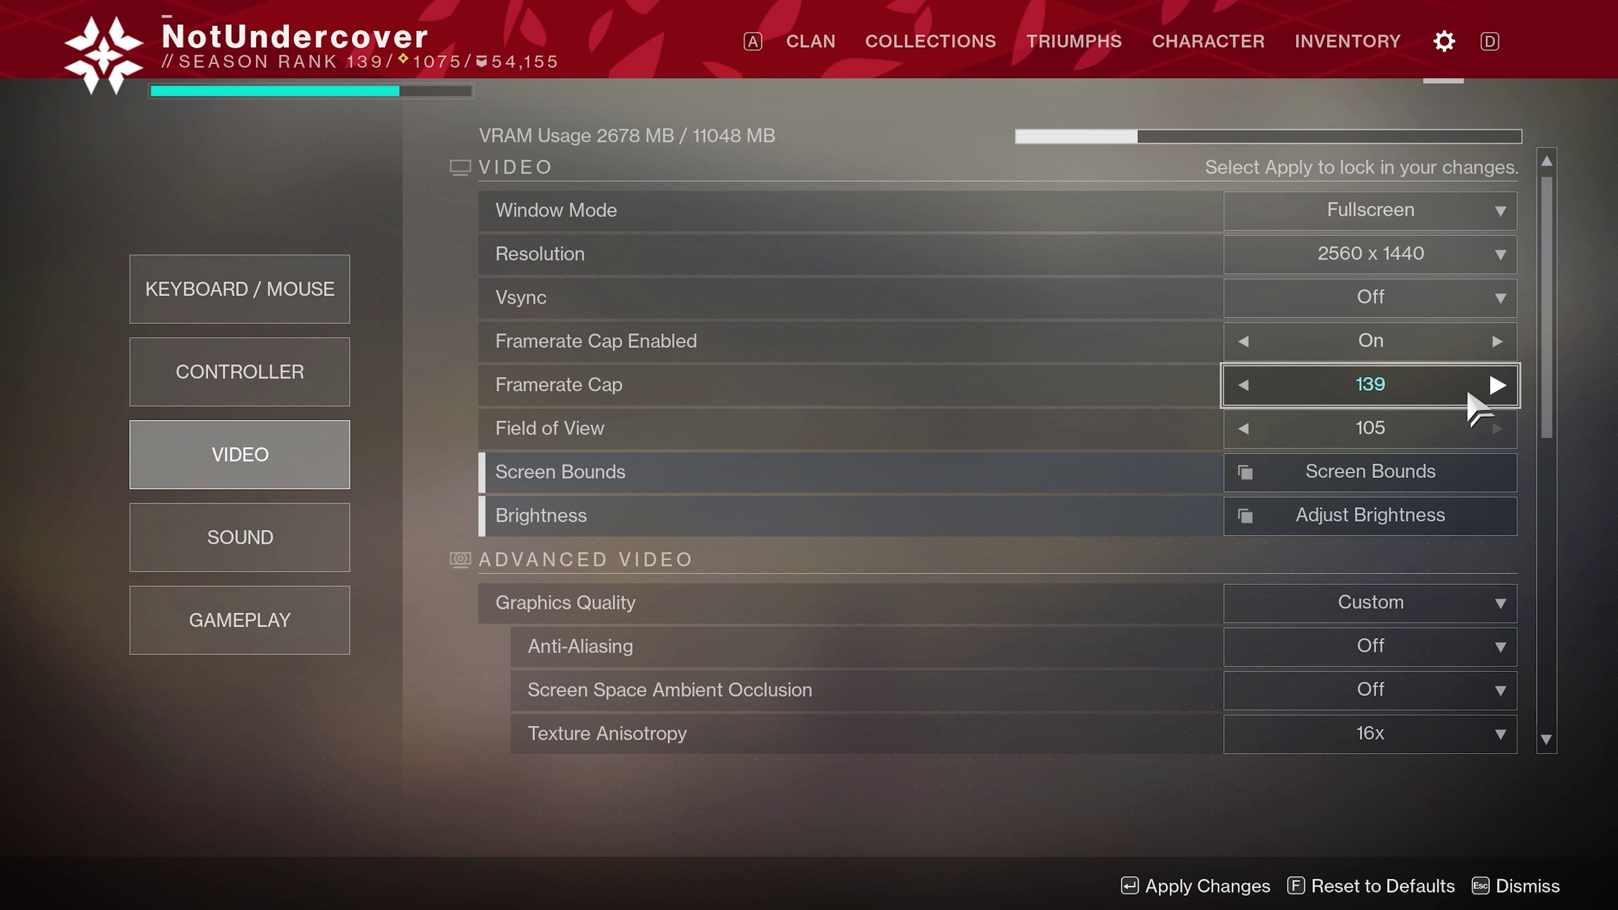
click(1420, 479)
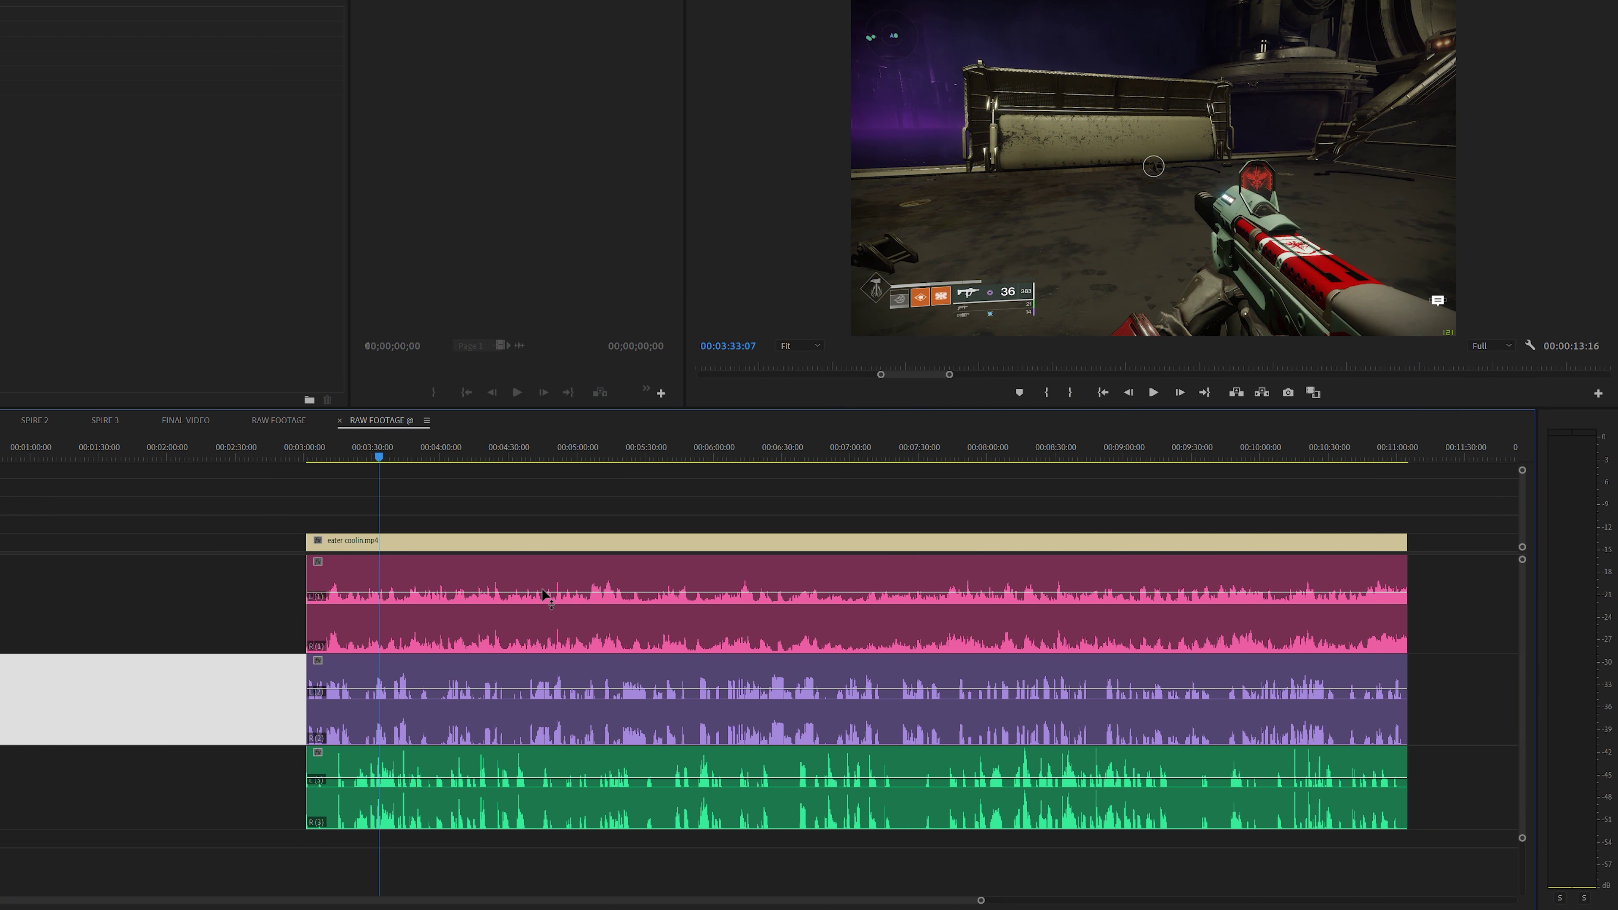
click(545, 599)
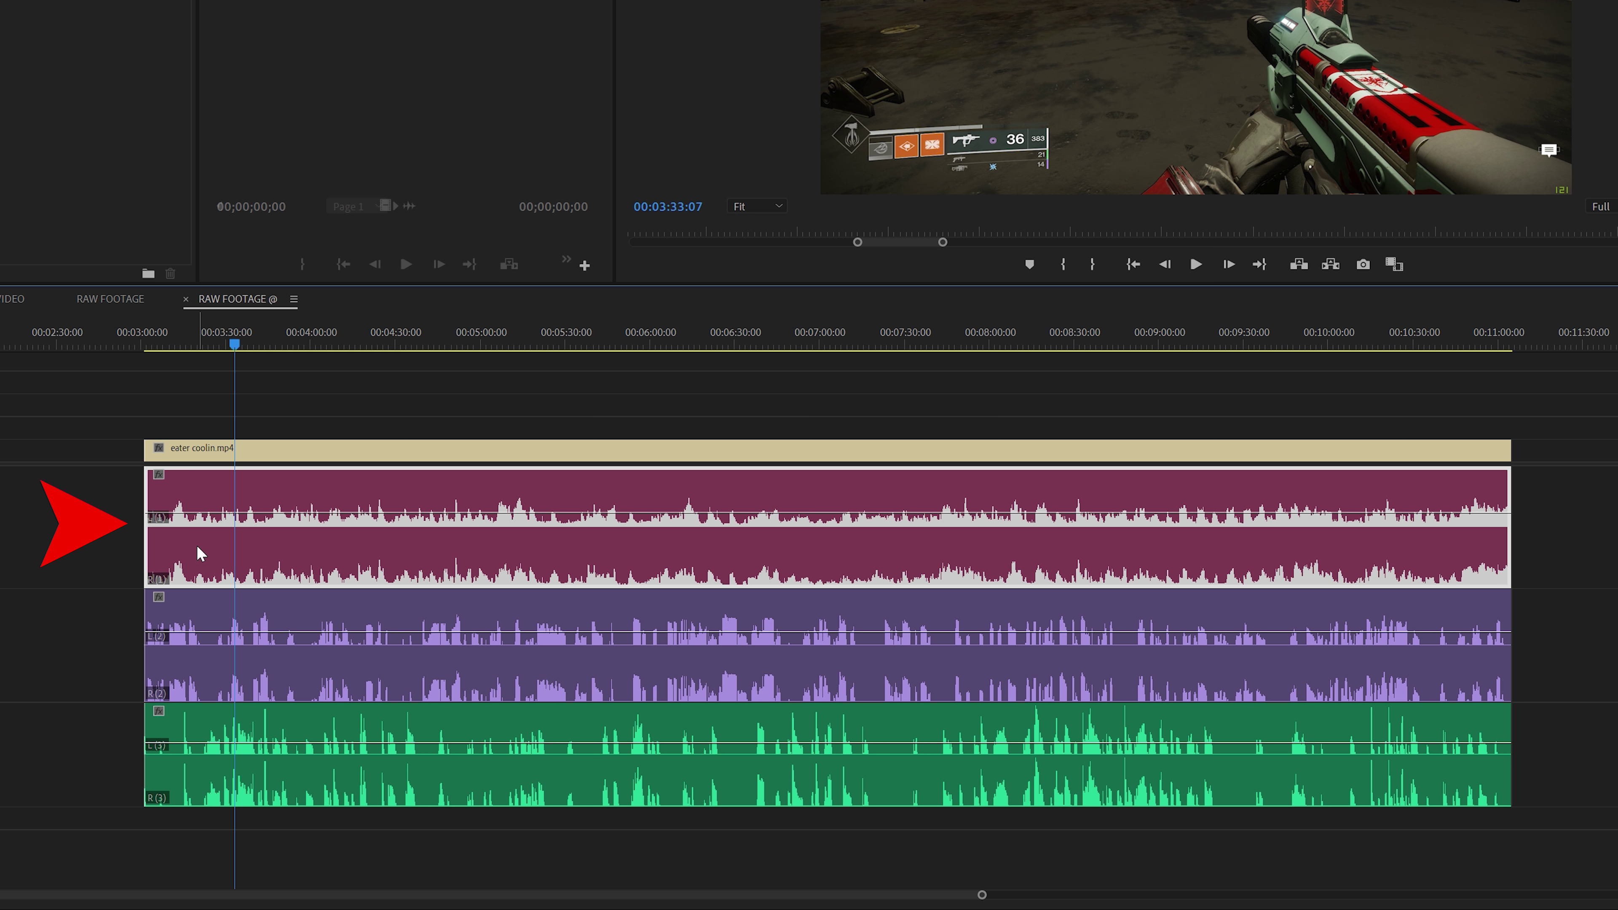
click(198, 739)
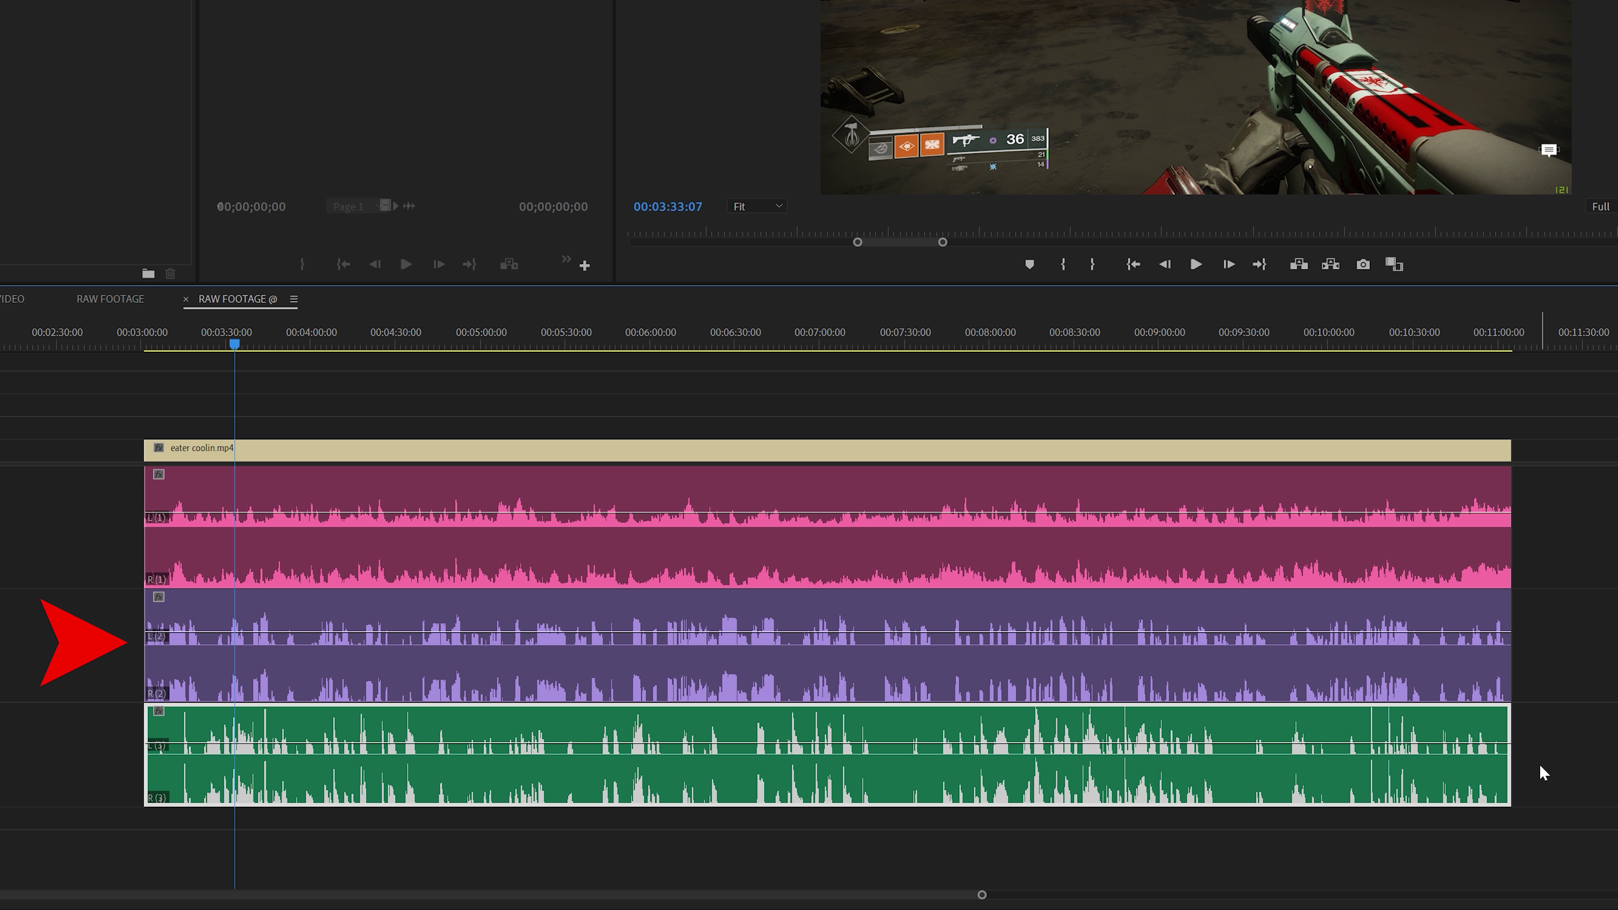
drag(1423, 664, 1423, 665)
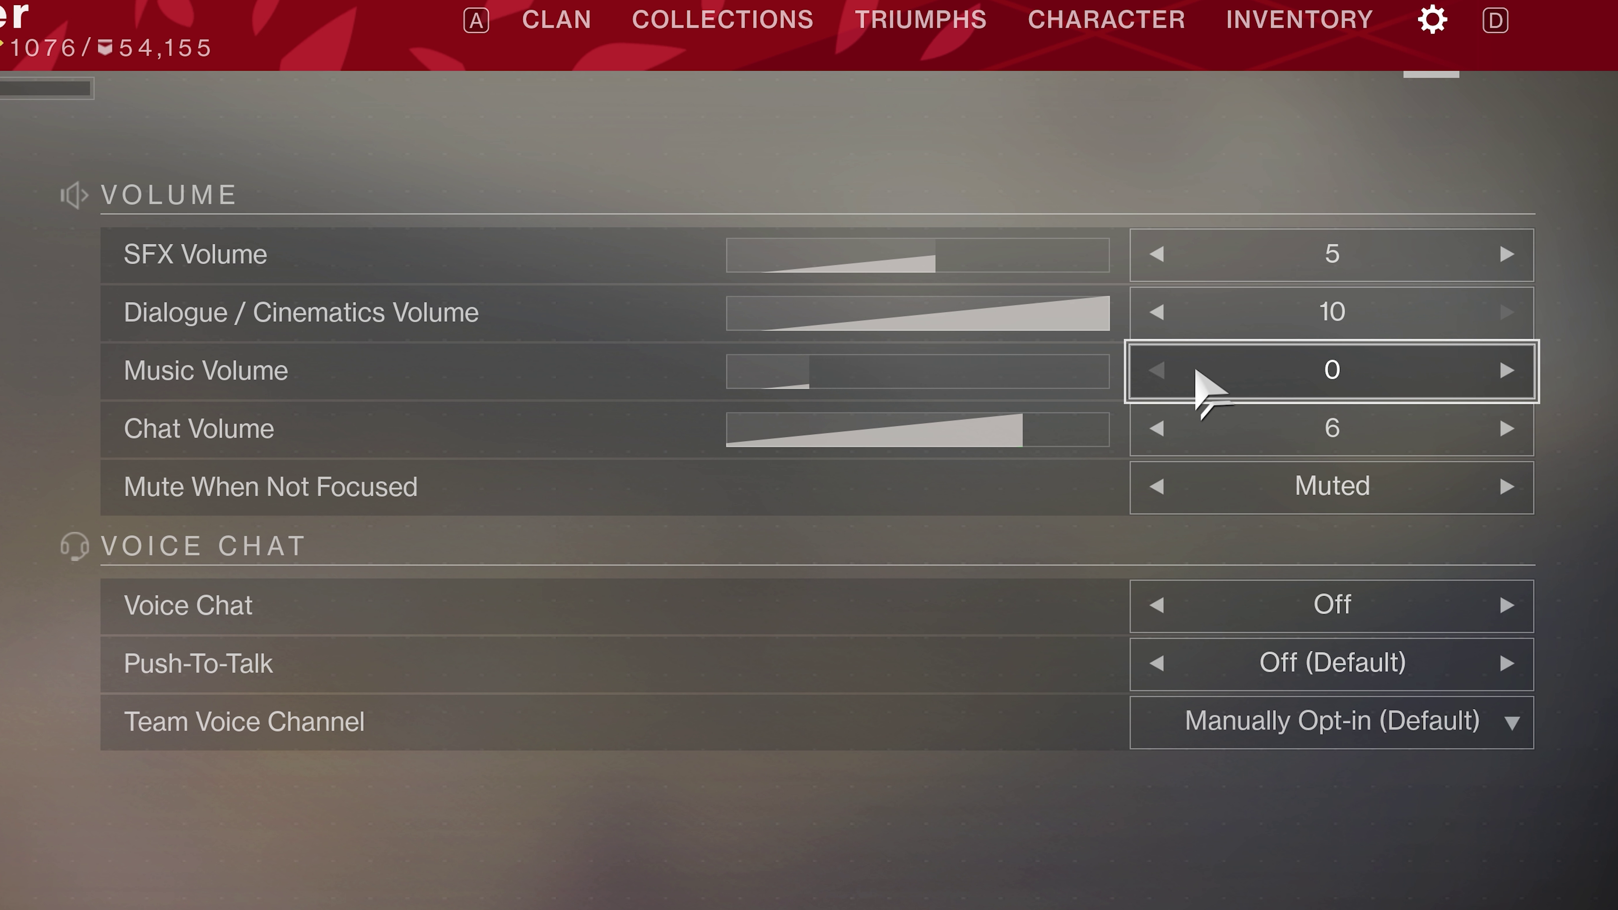
Step: Lower Dialogue / Cinematics Volume one notch, from 10 to 9
click(1158, 313)
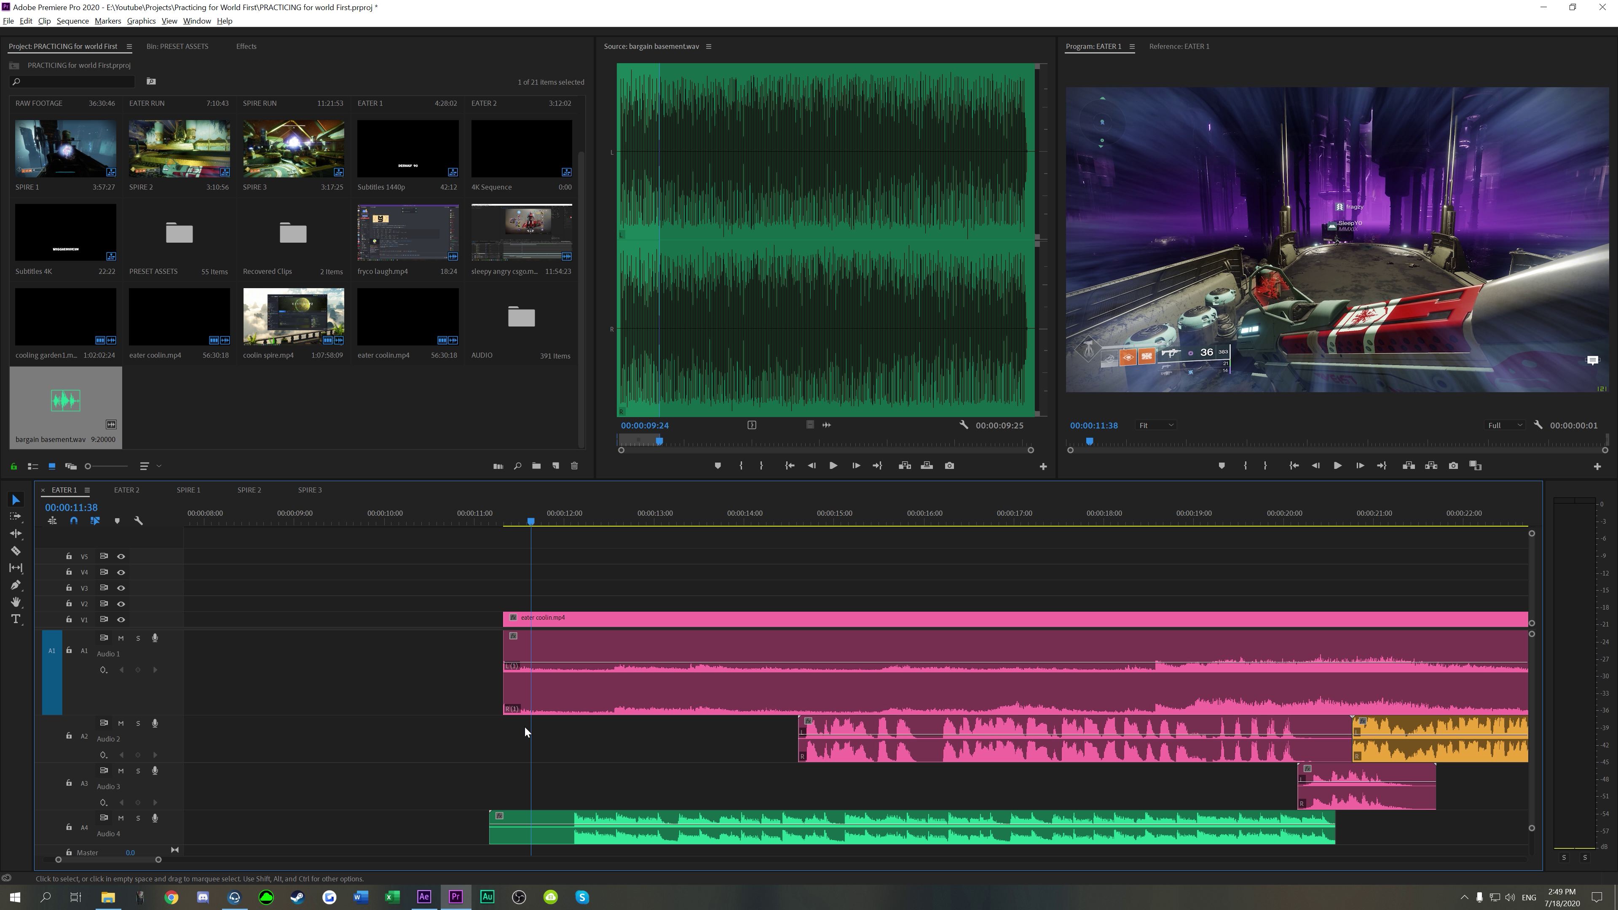
Step: Slide the green Audio 4 clip earlier and load eater coolin.mp4 into the Source Monitor
drag(645, 819, 560, 819)
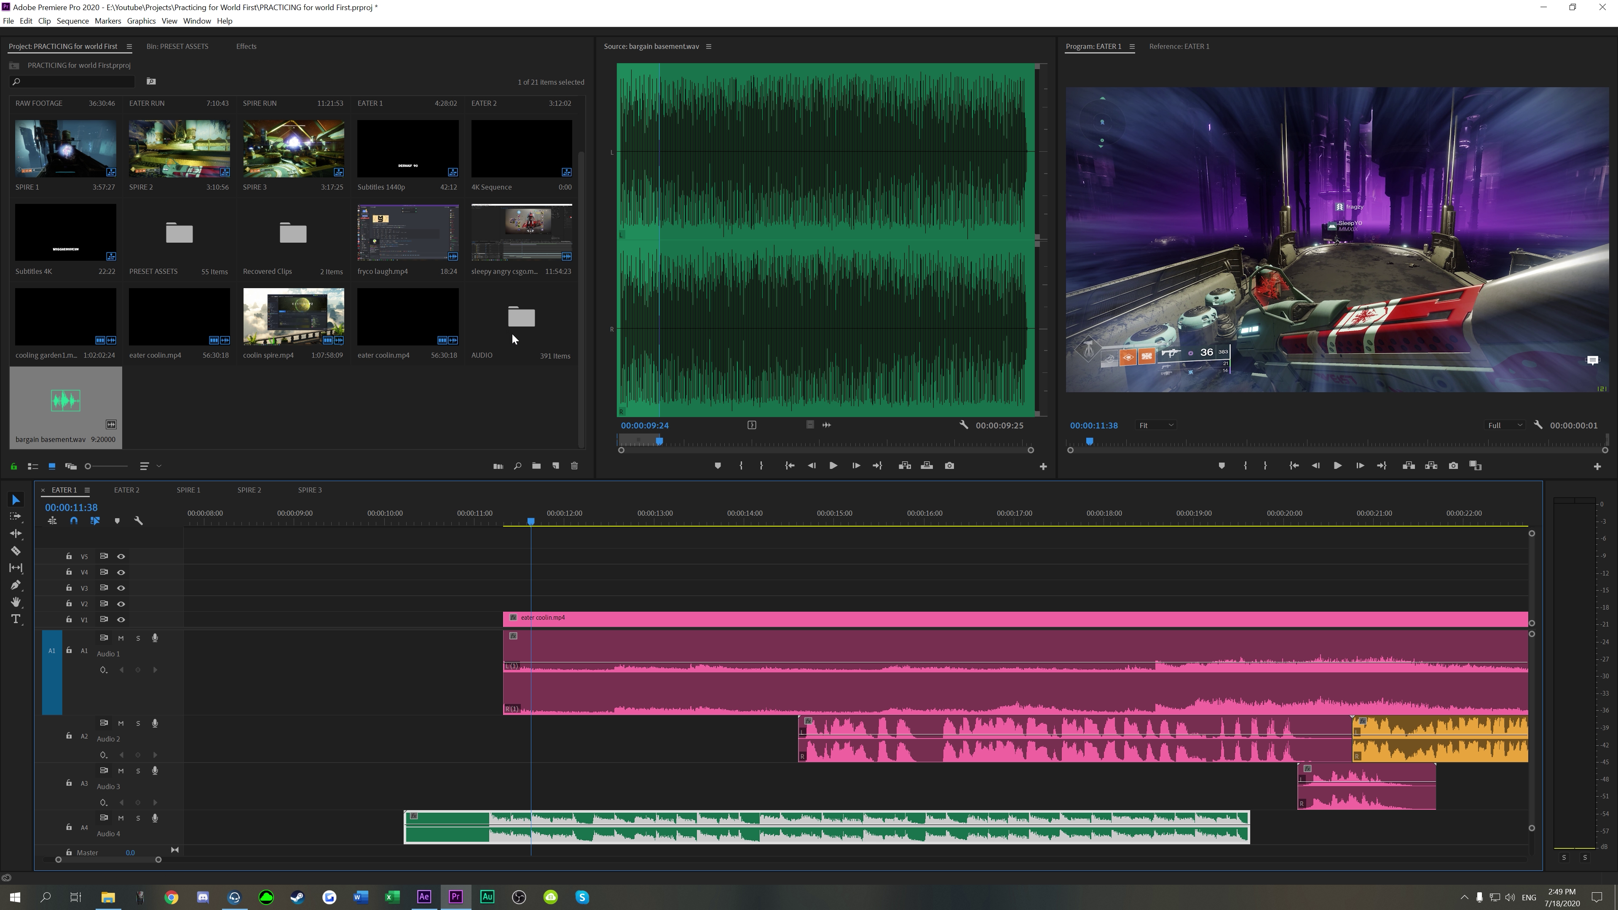
double_click(408, 319)
click(457, 517)
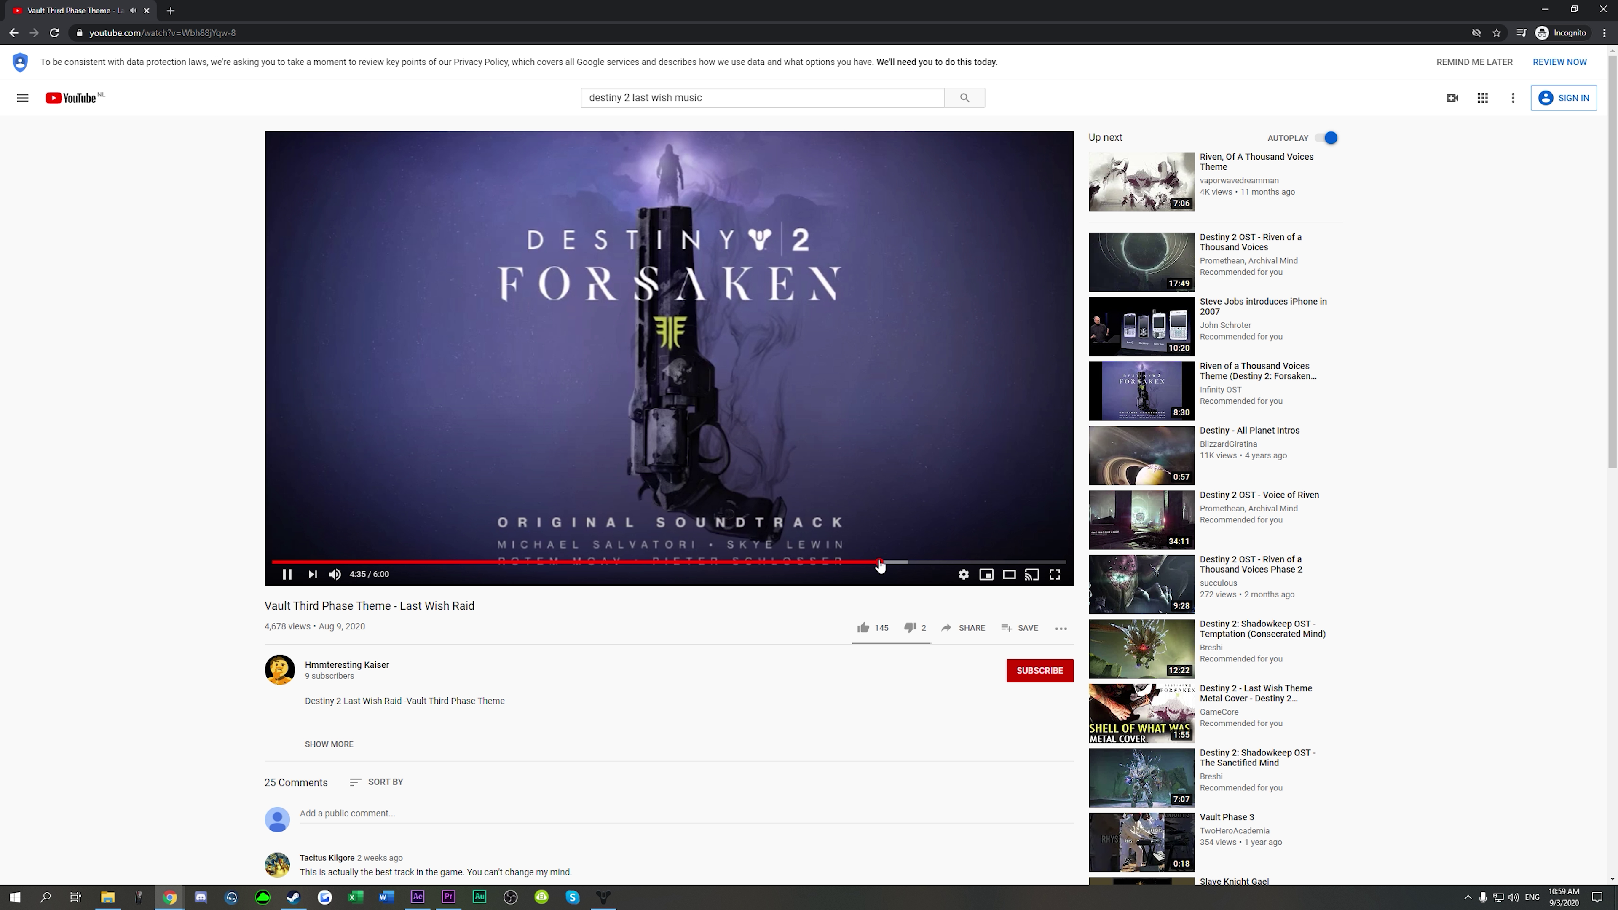
Step: Play 'Destiny 2 OST - Riven of a Thousand Voices' from the Up next list
click(1141, 262)
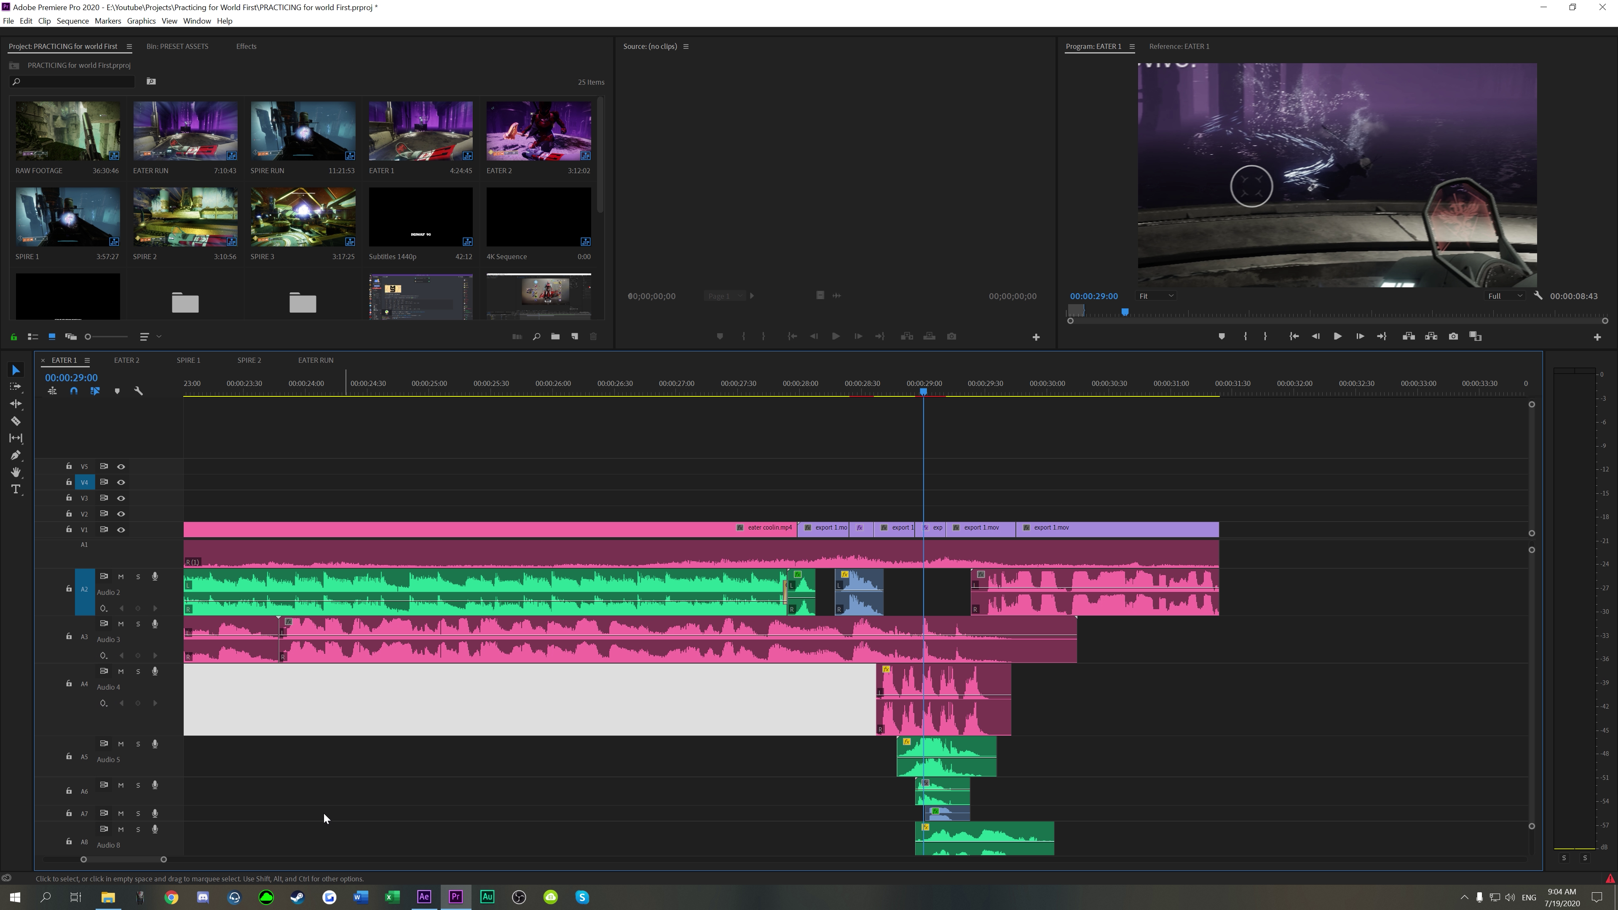
Step: Review the cut around 00:00:28:45 by playing through it
click(948, 792)
click(914, 389)
key(space)
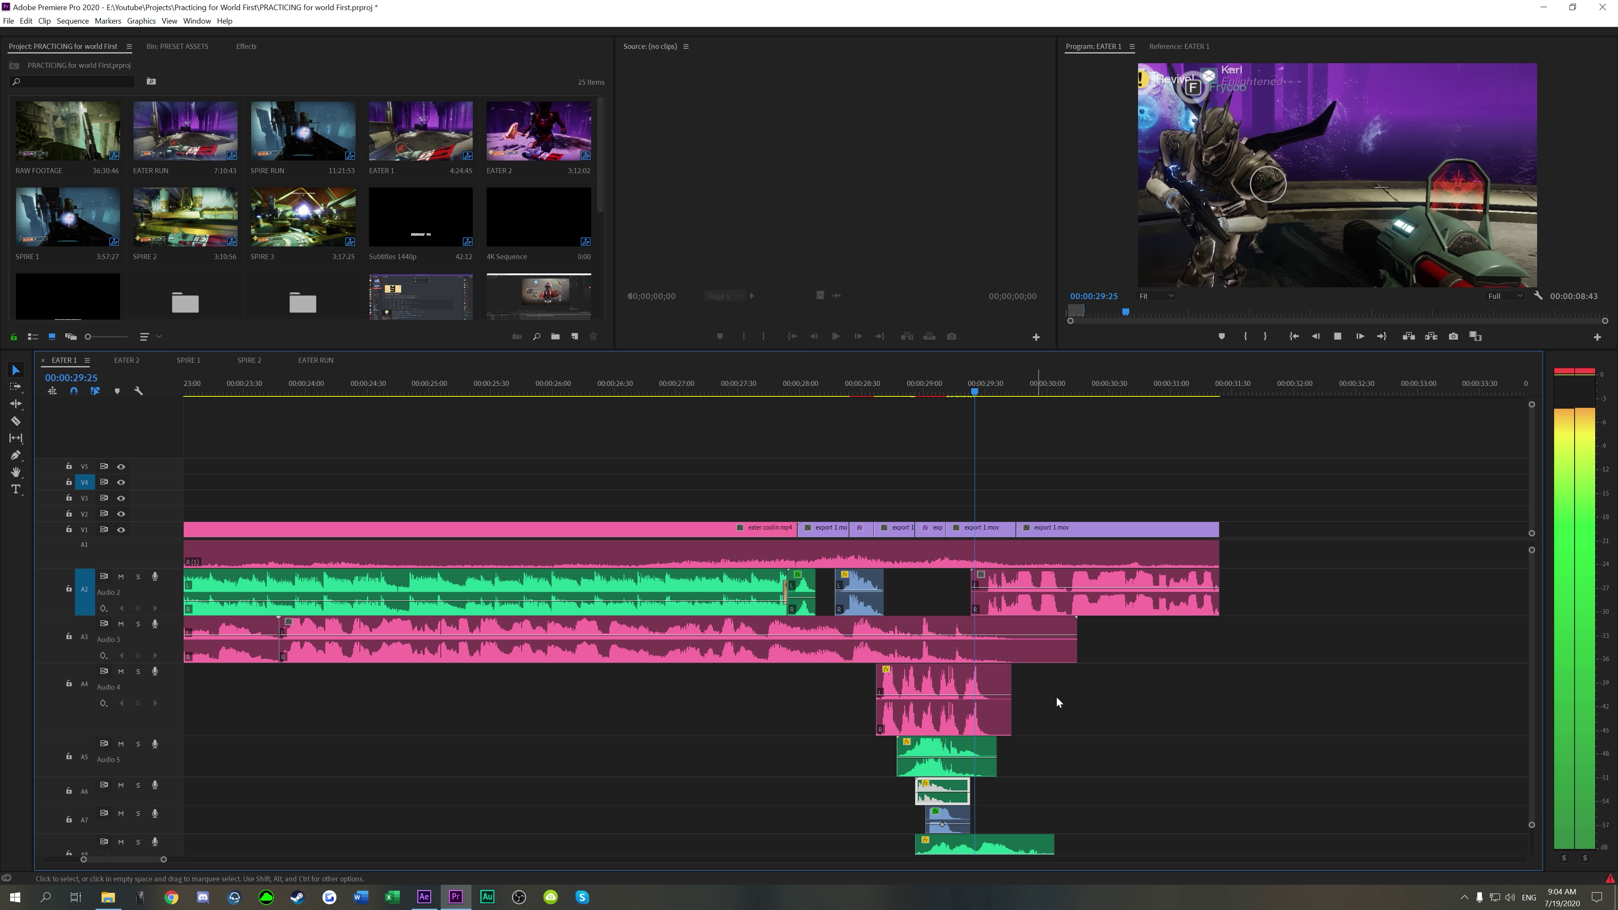
click(888, 389)
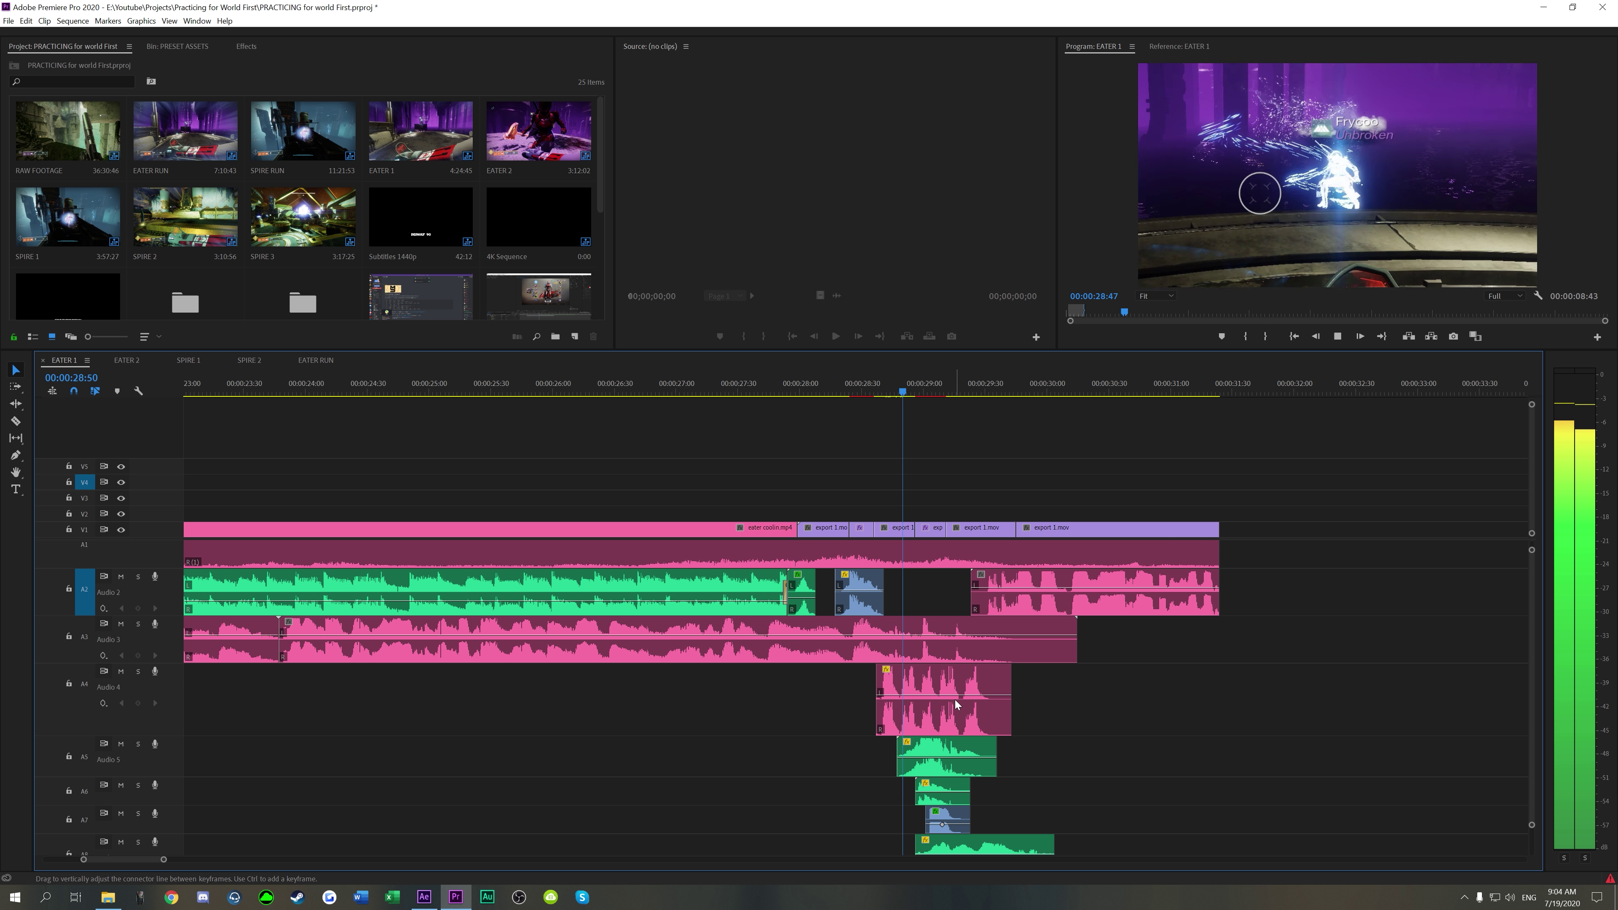
key(space)
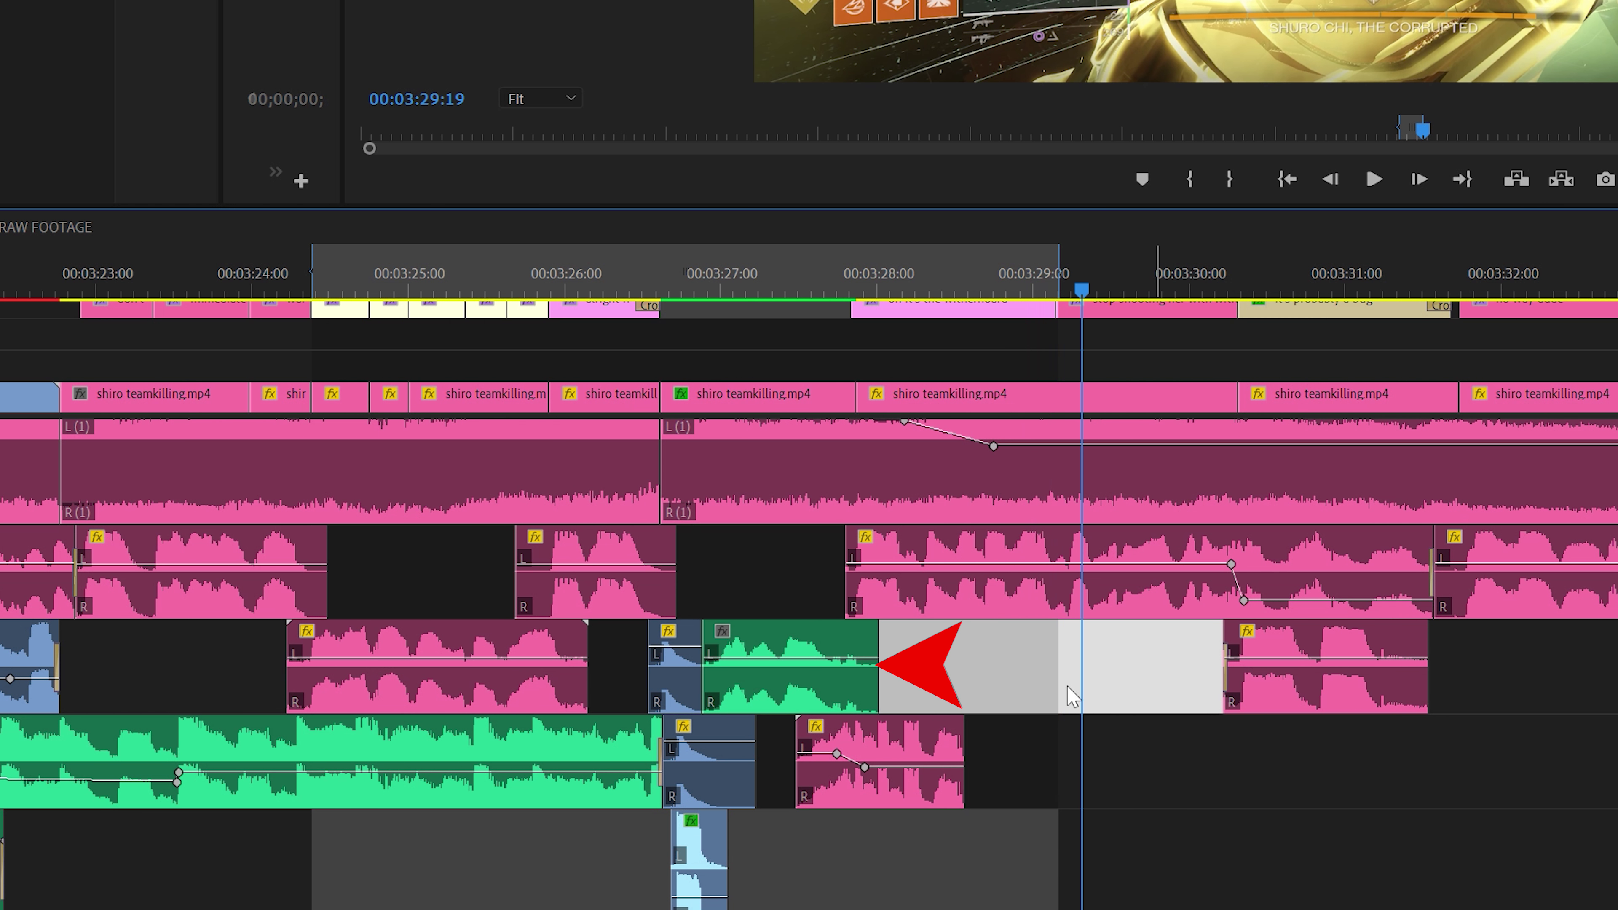
Step: Select the green audio clip and review playback from 00:03:24:29
click(327, 280)
click(826, 696)
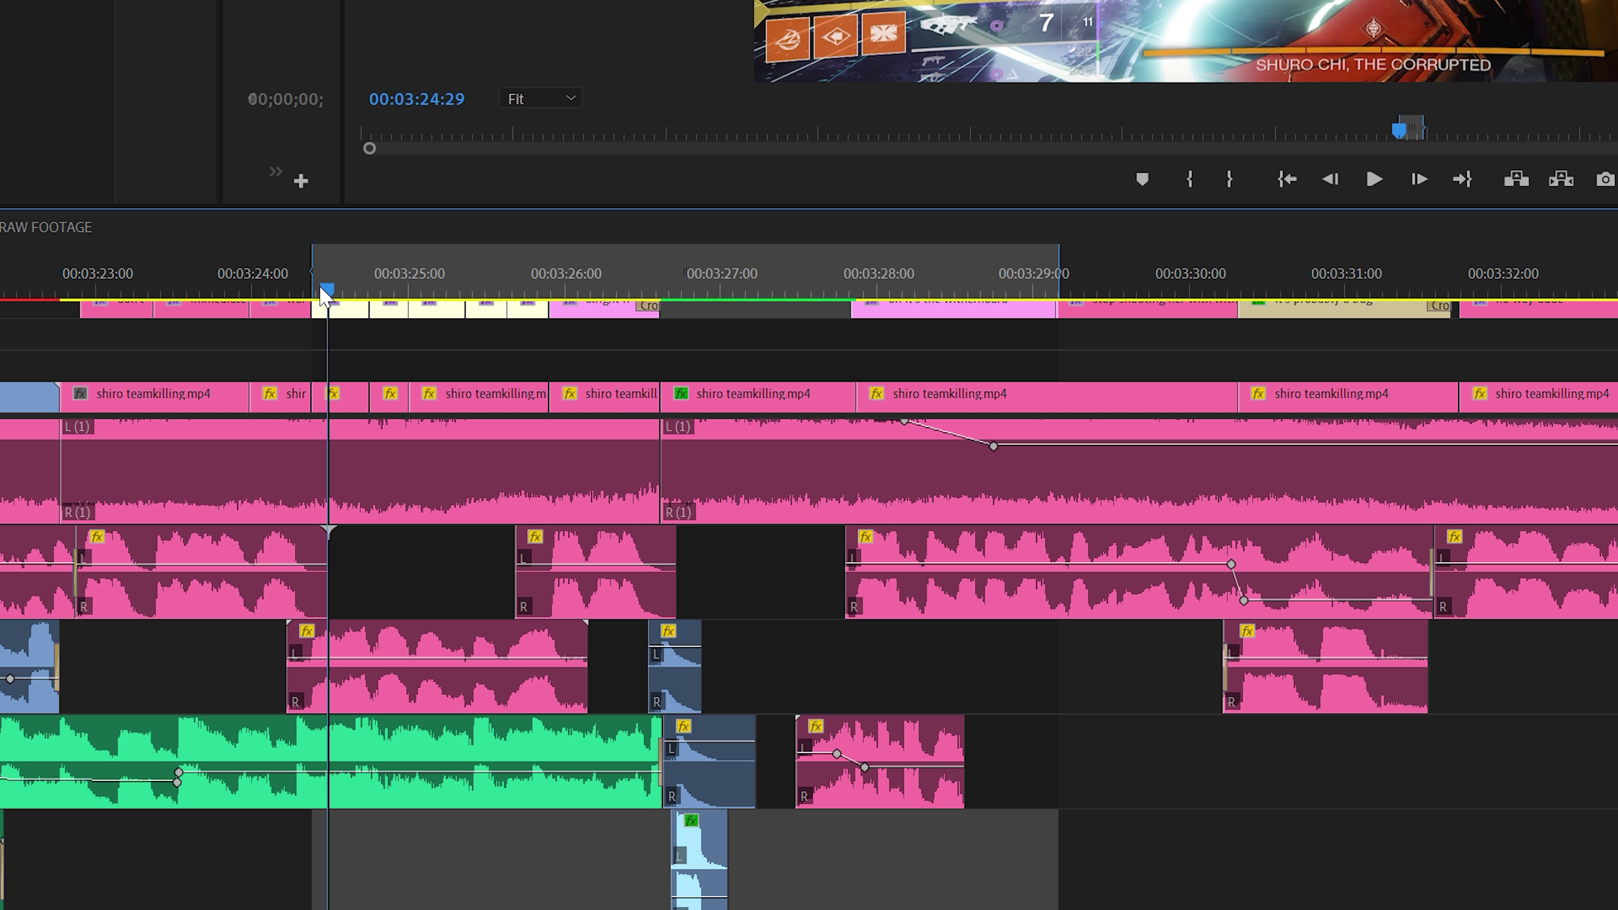
key(space)
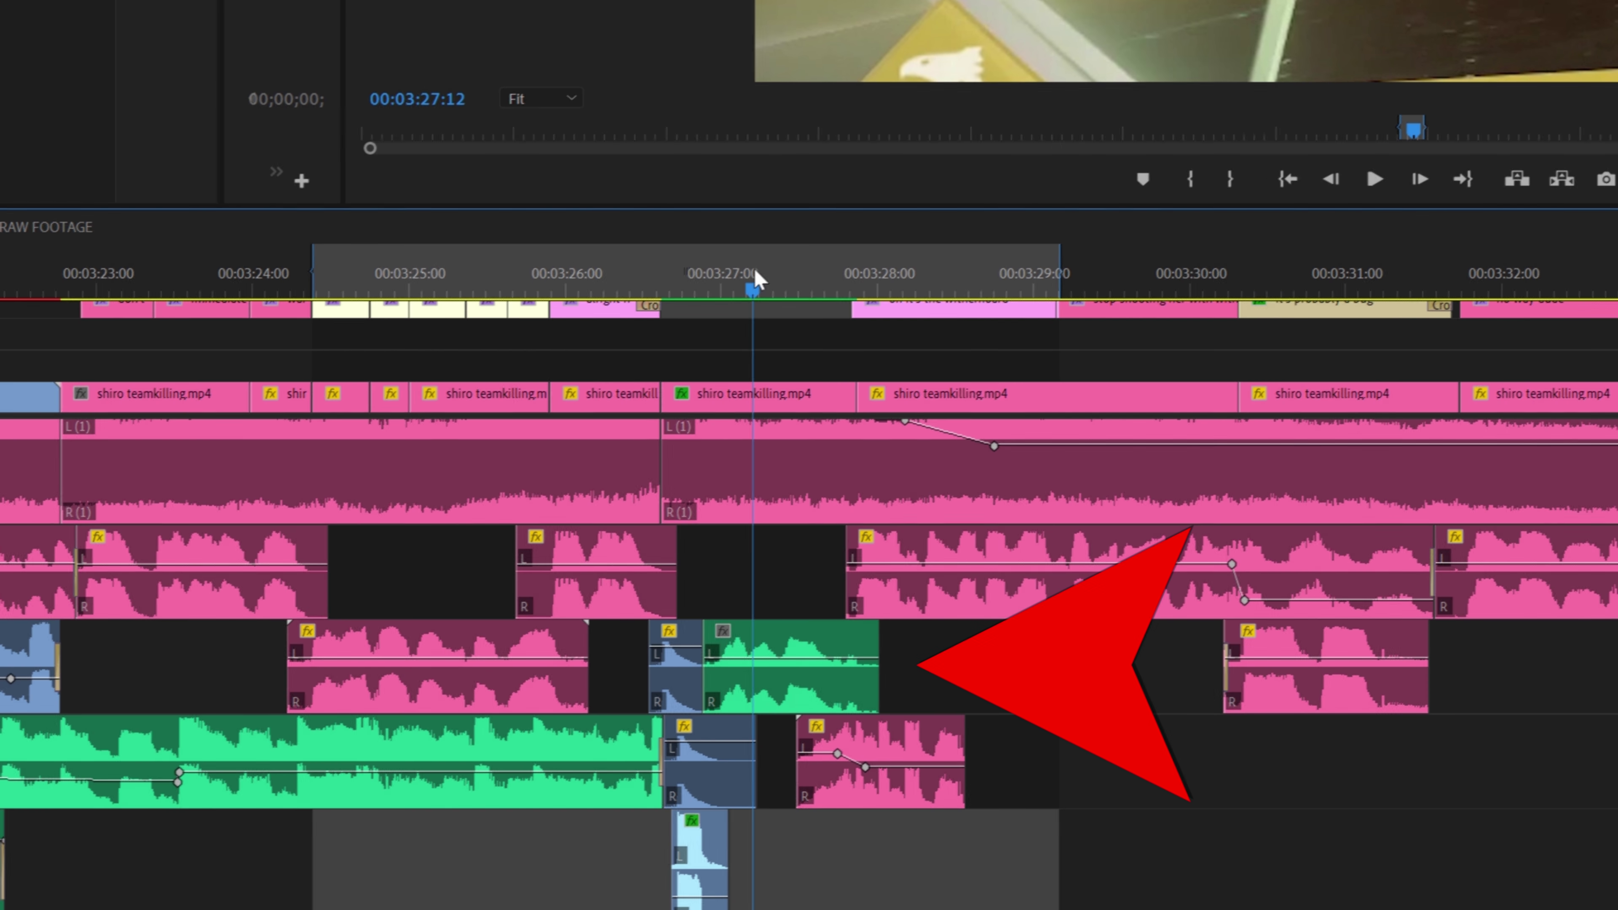
drag(760, 518, 683, 509)
key(space)
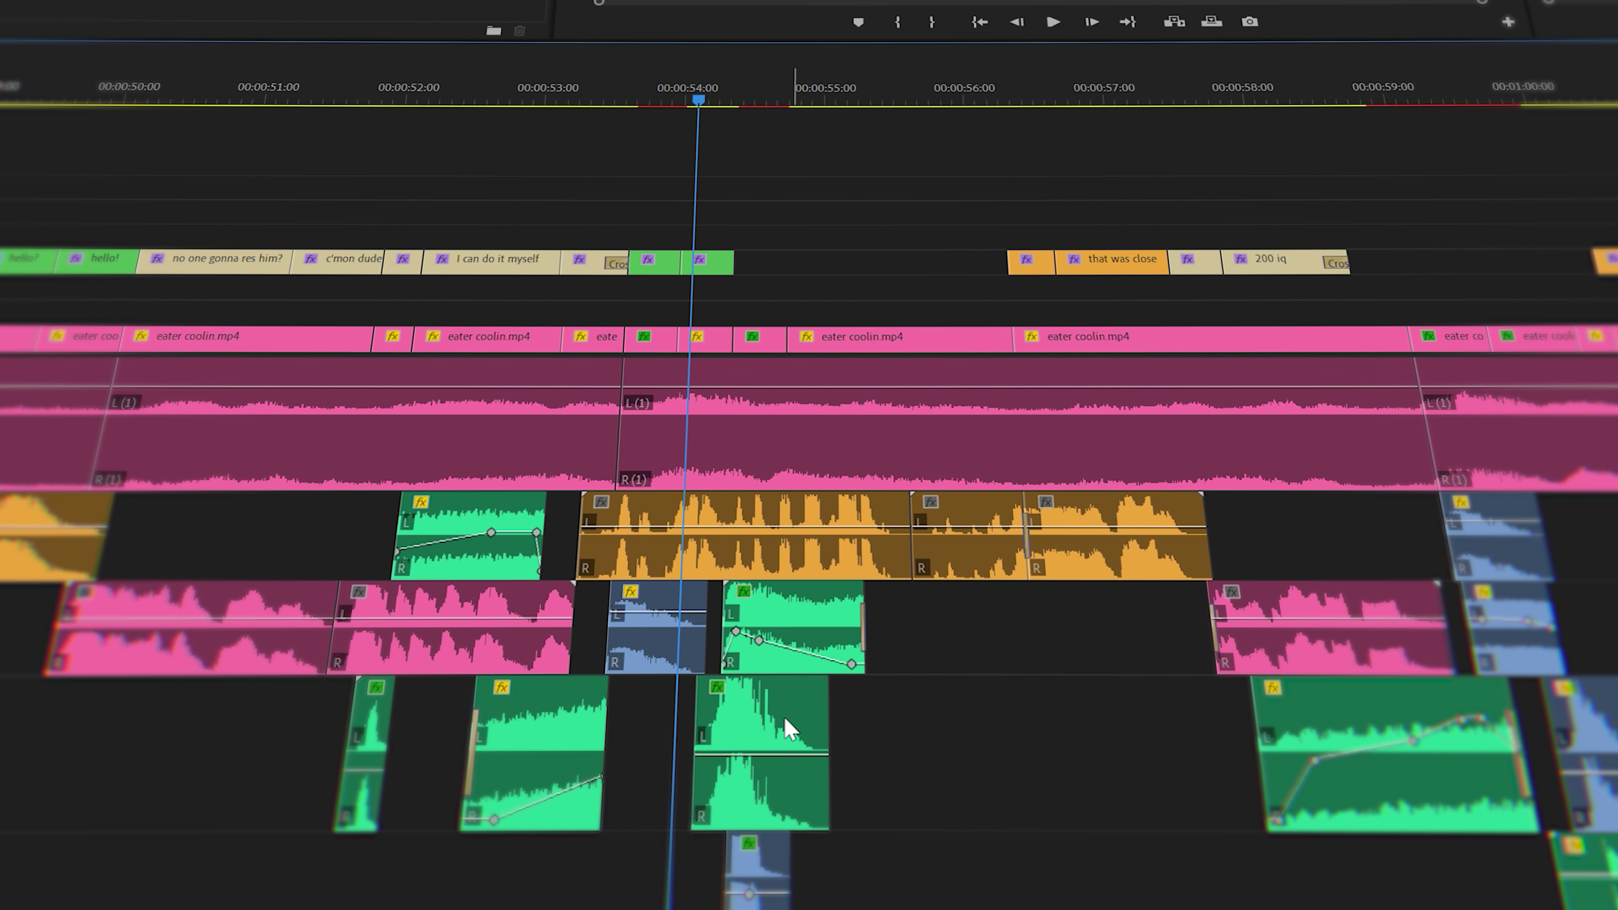
Step: Select the green voice clip and review the section around 54 seconds
click(788, 732)
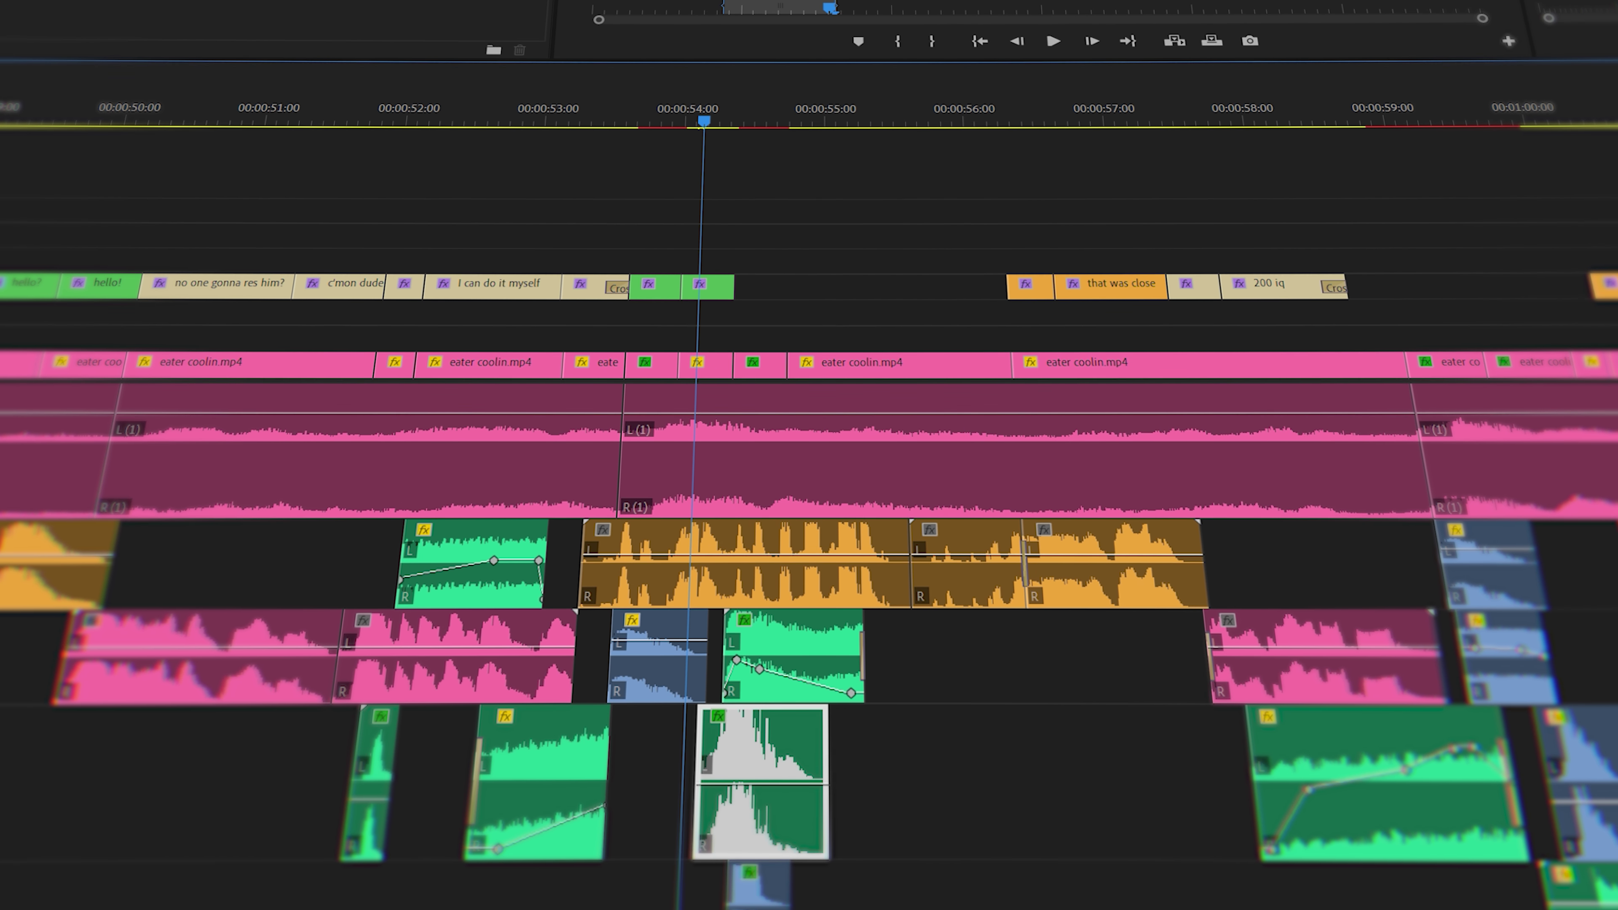
click(807, 121)
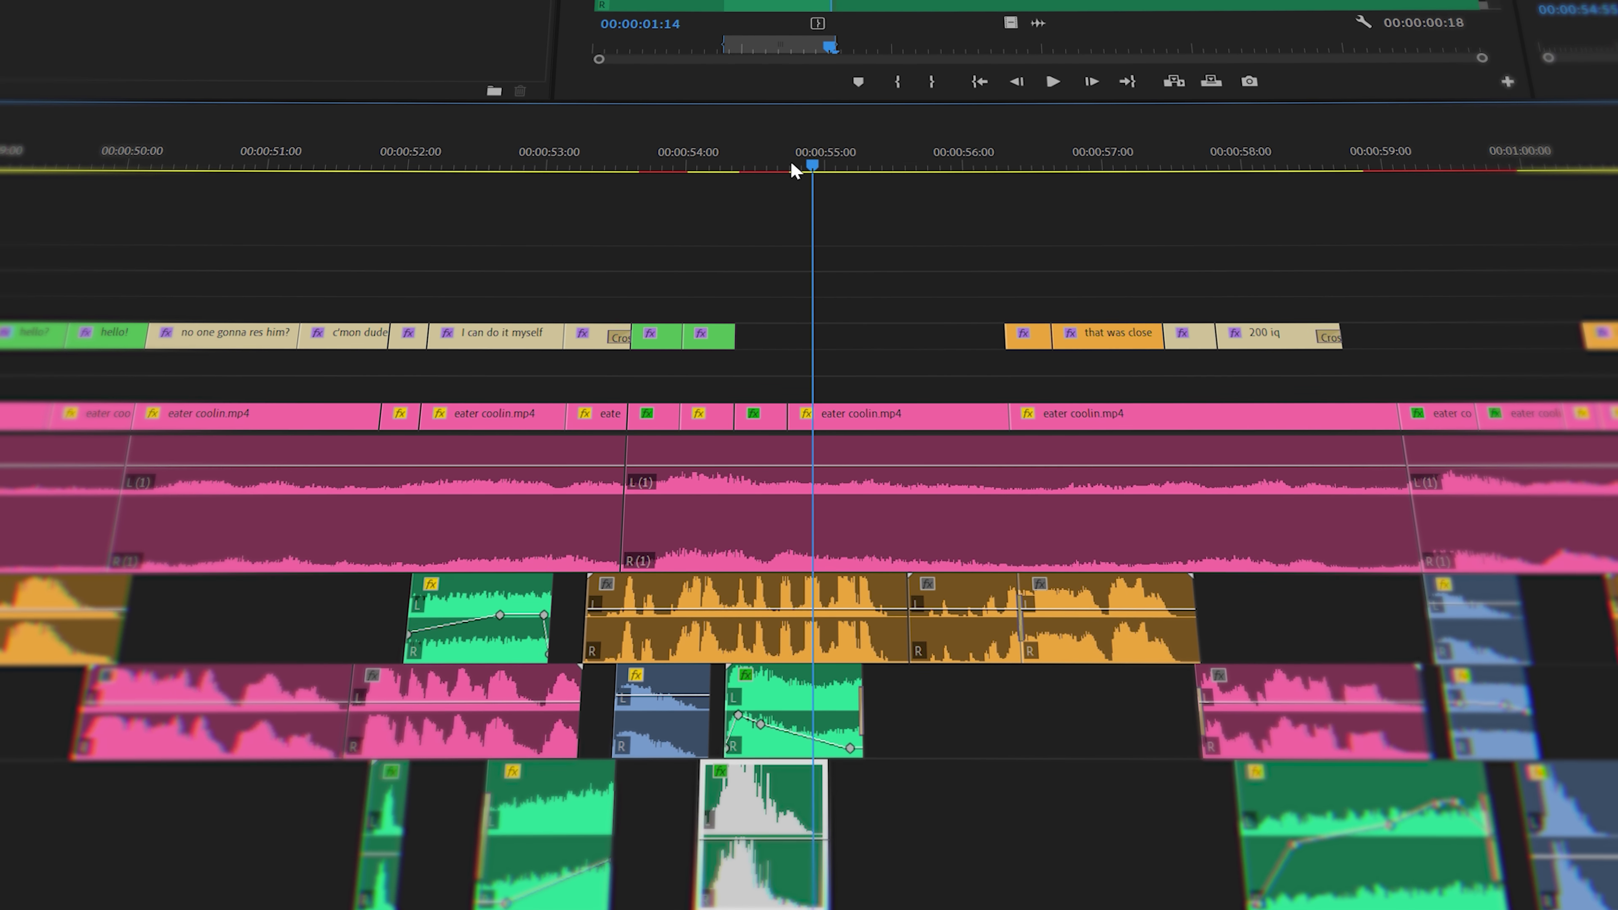
click(732, 164)
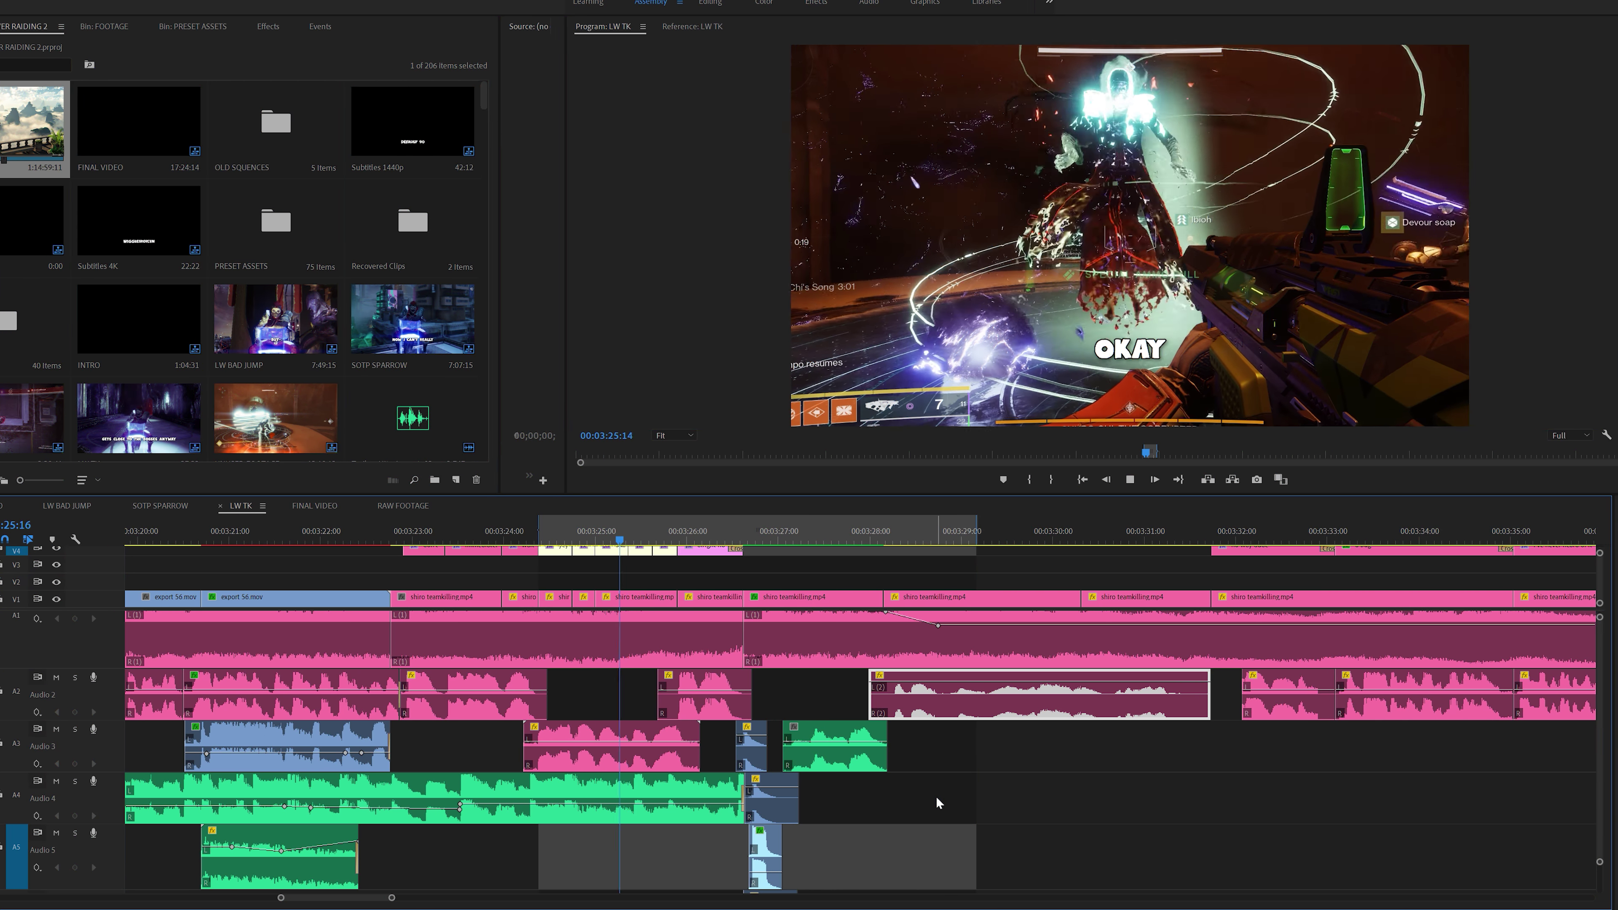
click(936, 797)
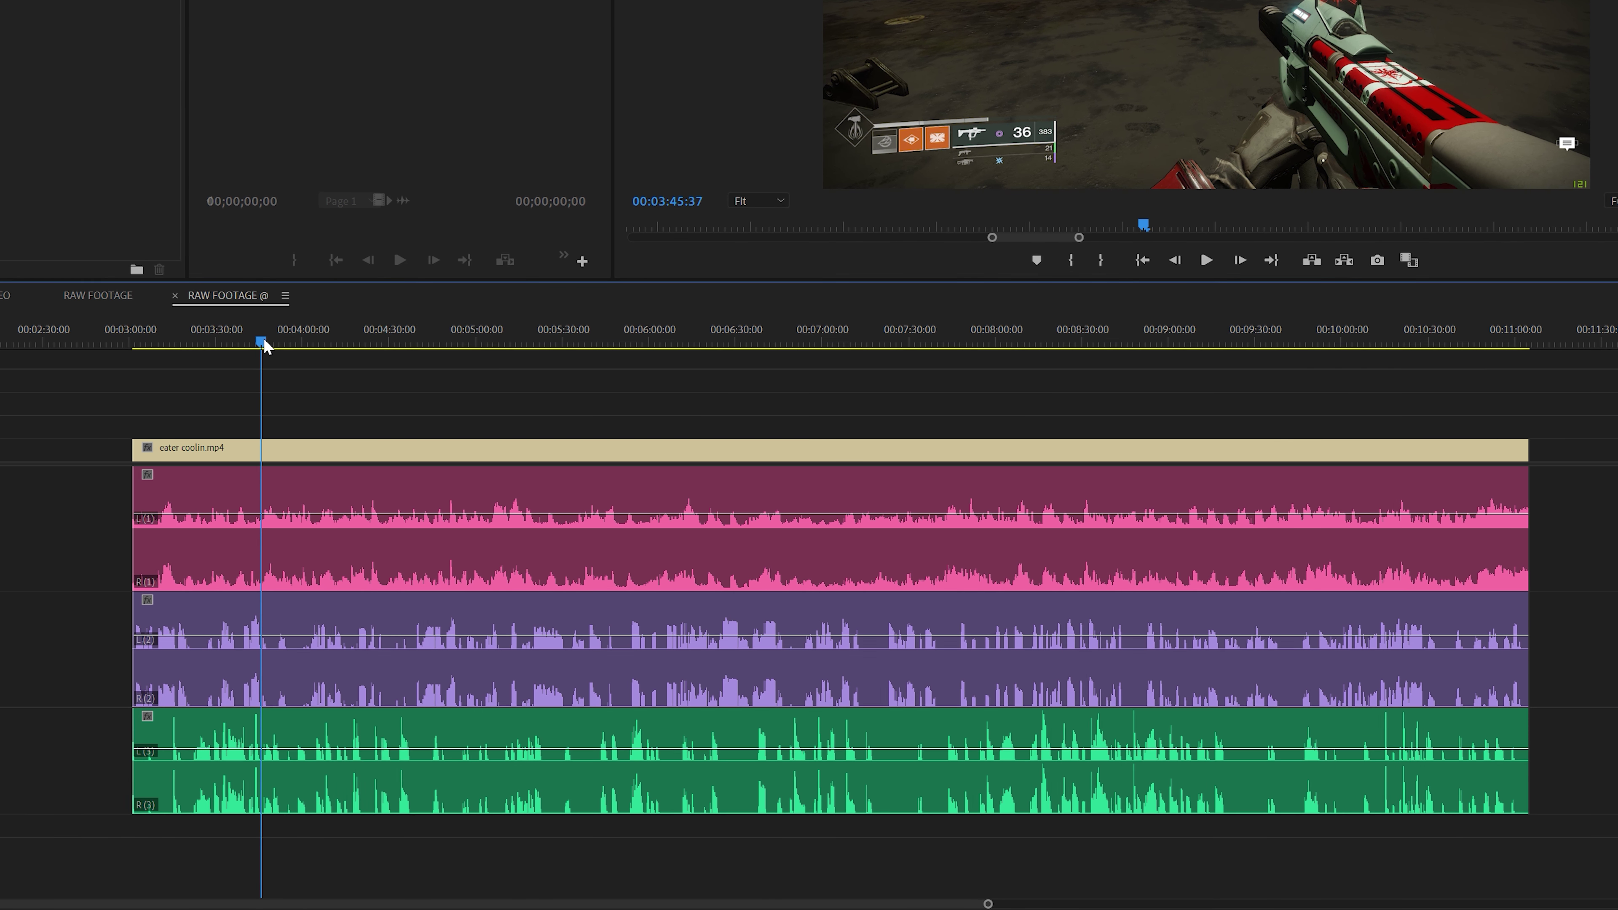
scroll(255, 666, up, 4)
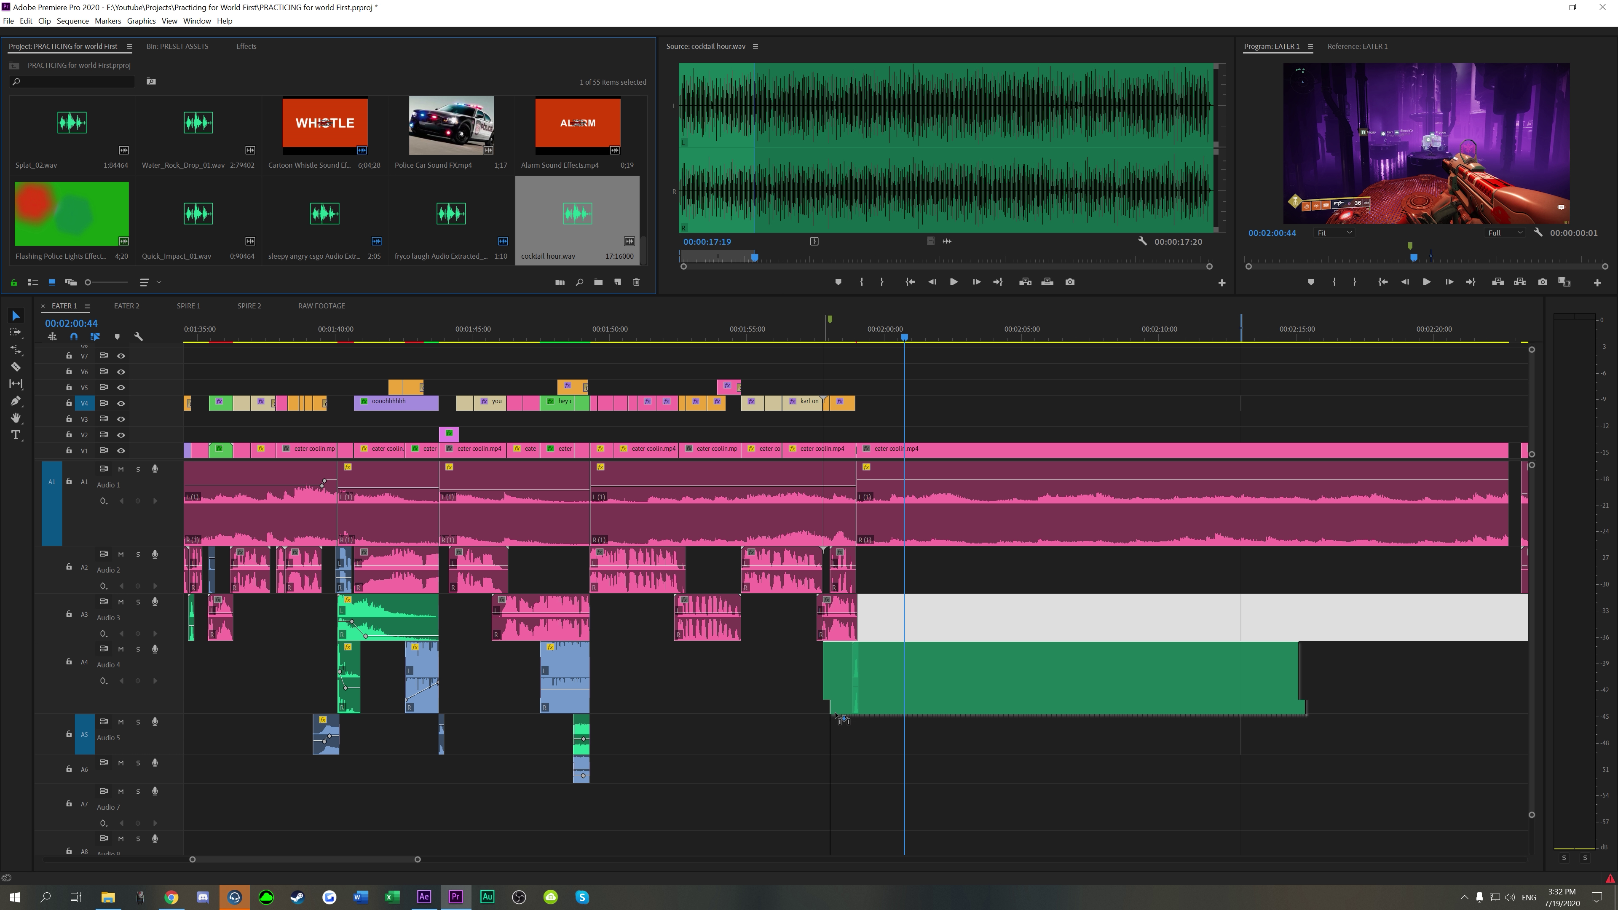
Step: Move the green voice clip onto Audio 5, zoom out, and marquee-select clips across tracks
drag(841, 719, 874, 734)
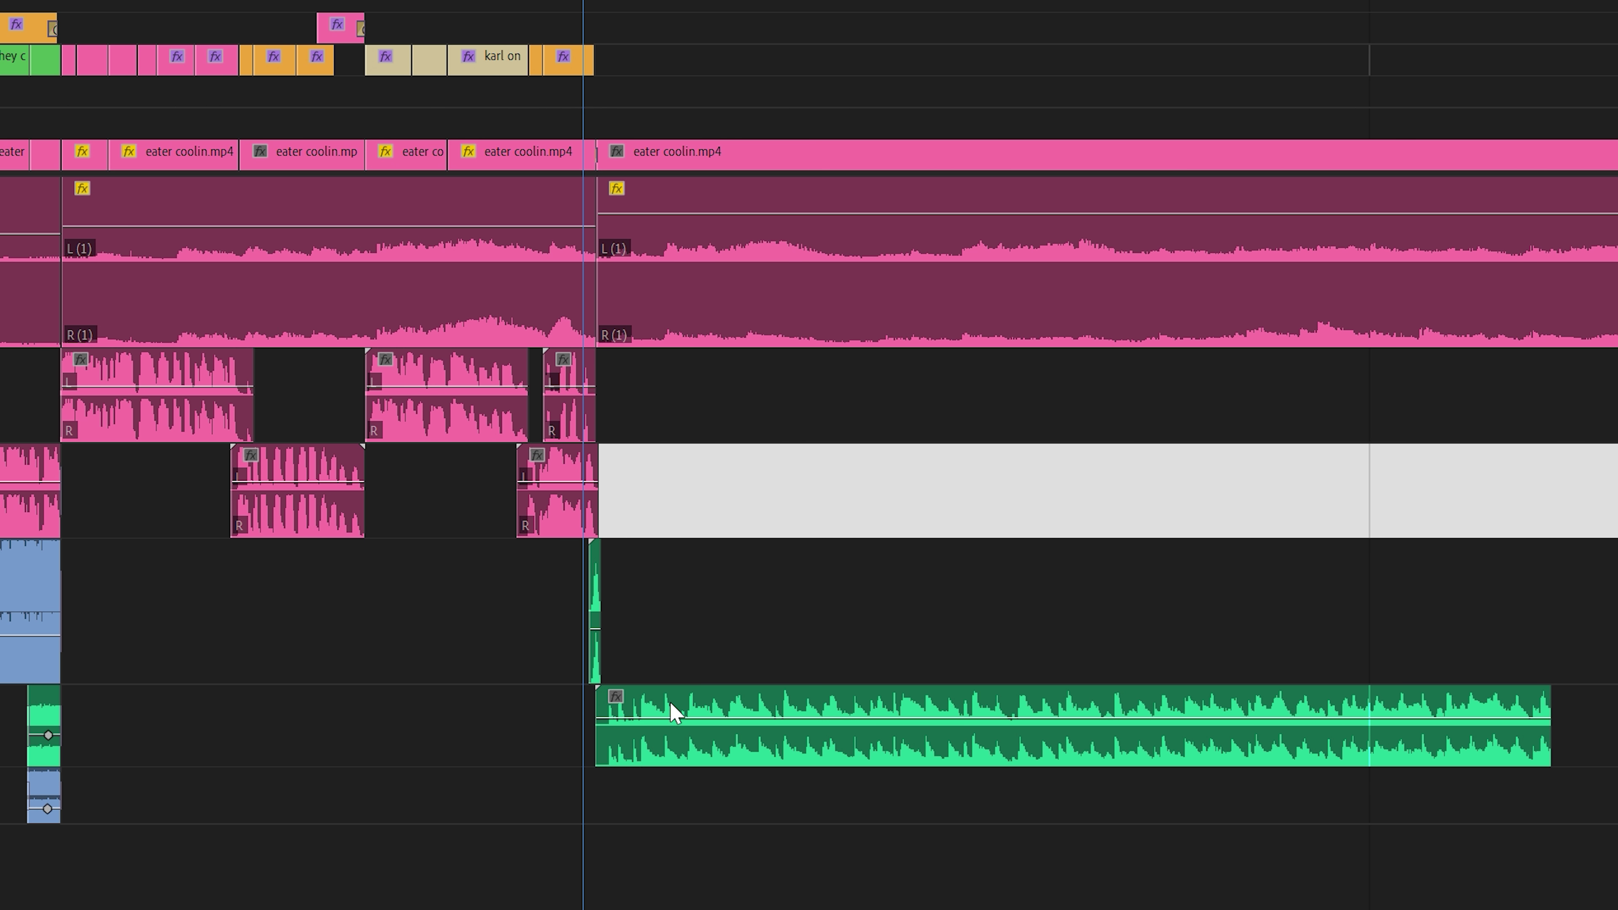
click(666, 723)
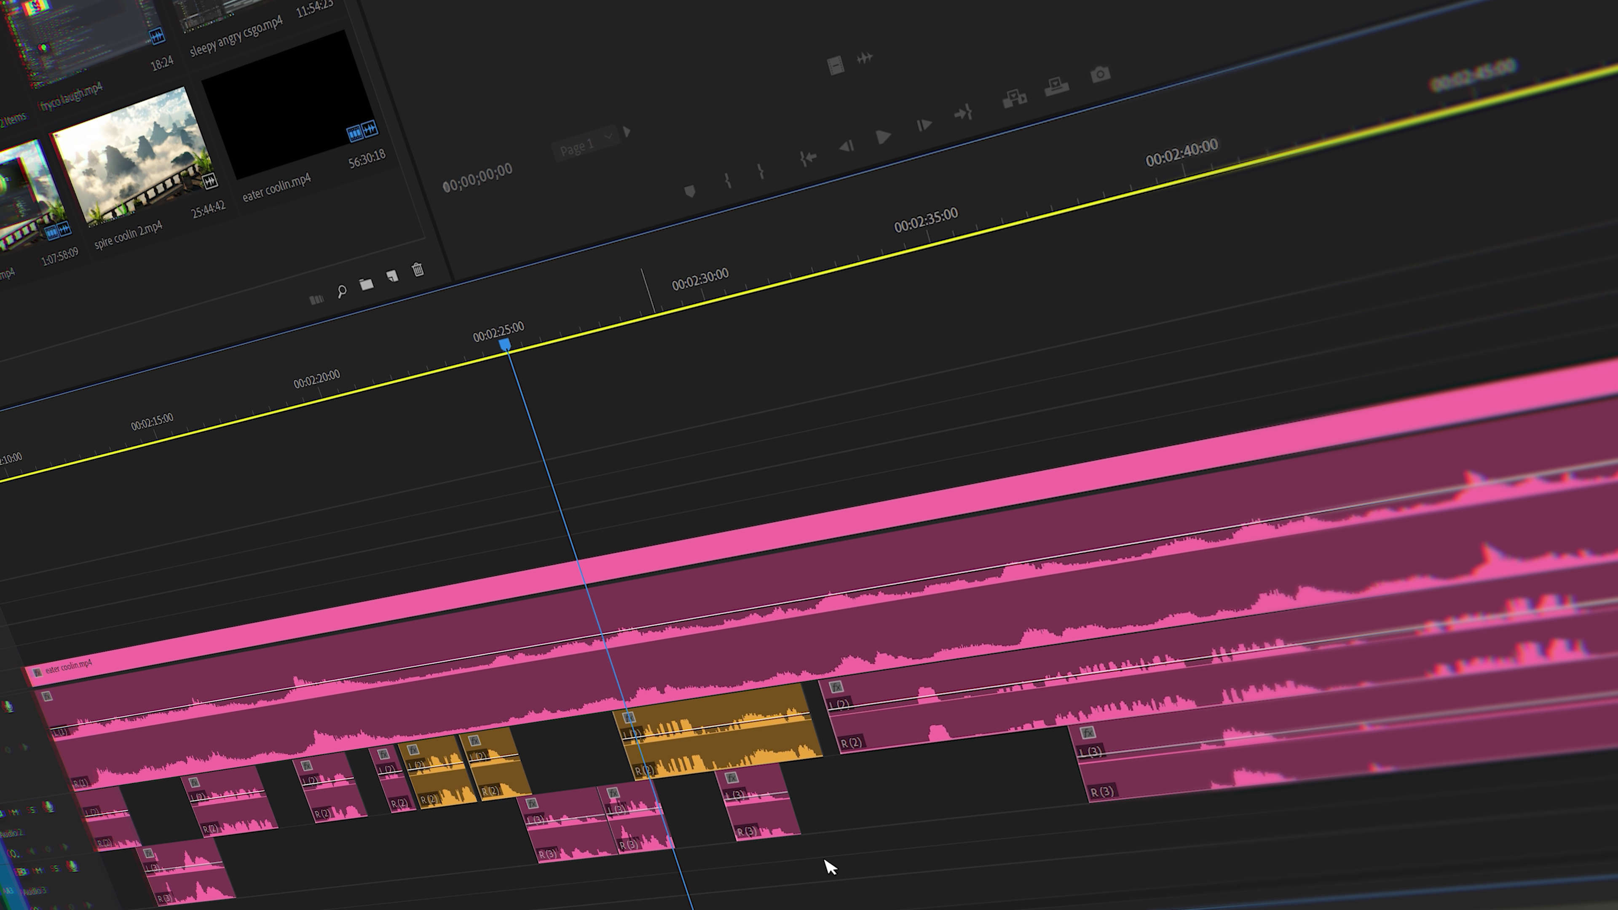
key(minus)
key(minus)
key(minus)
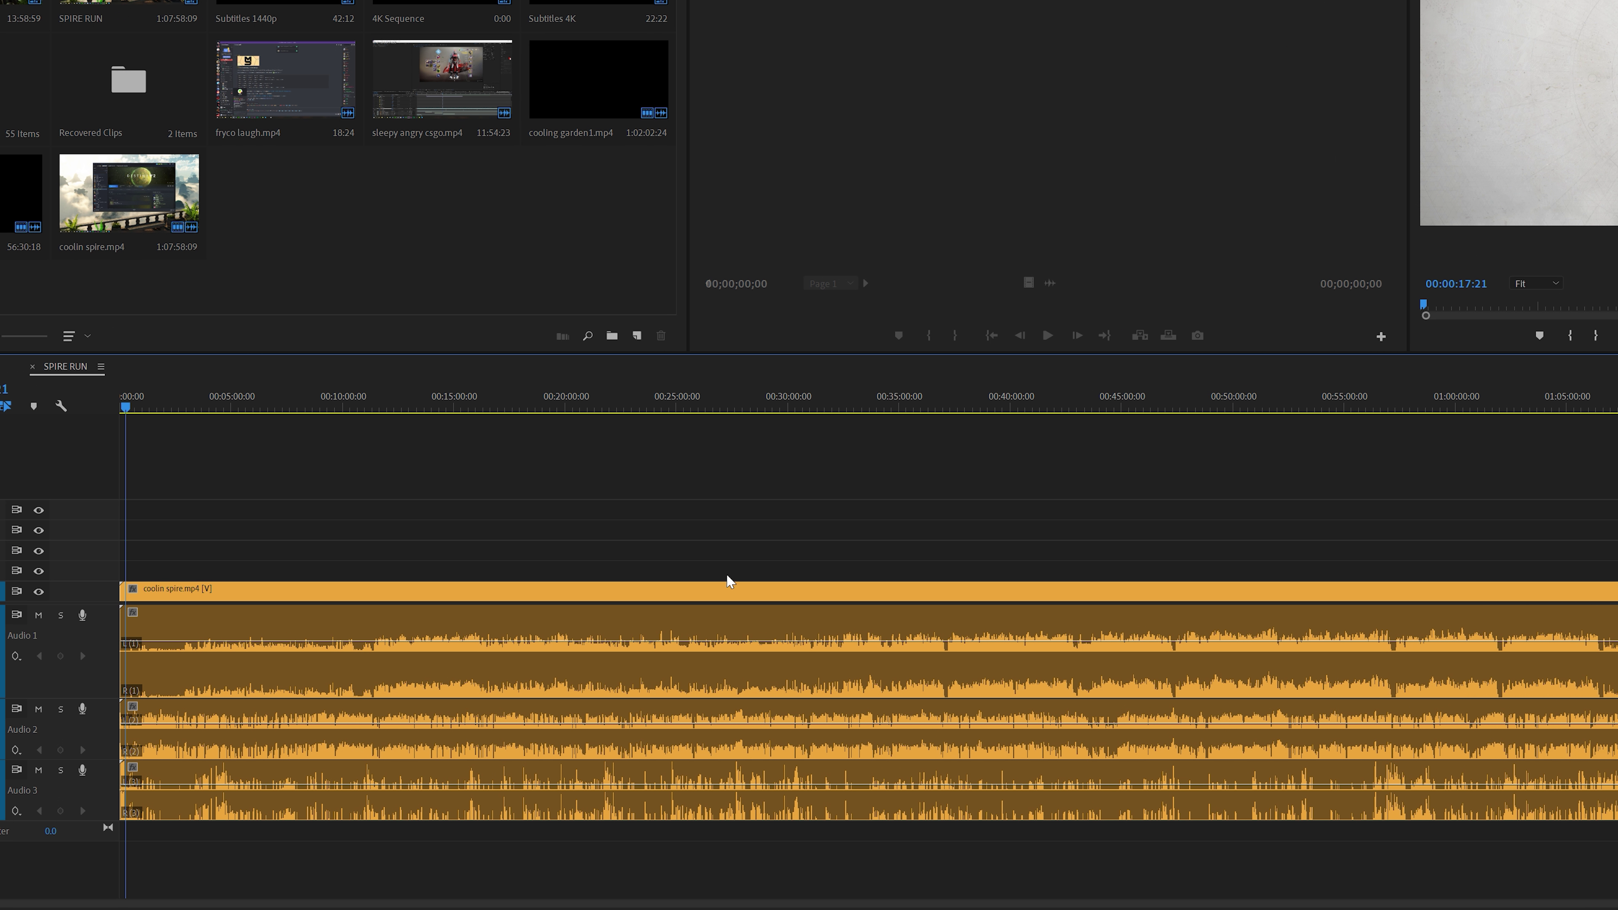
drag(1616, 556, 1487, 683)
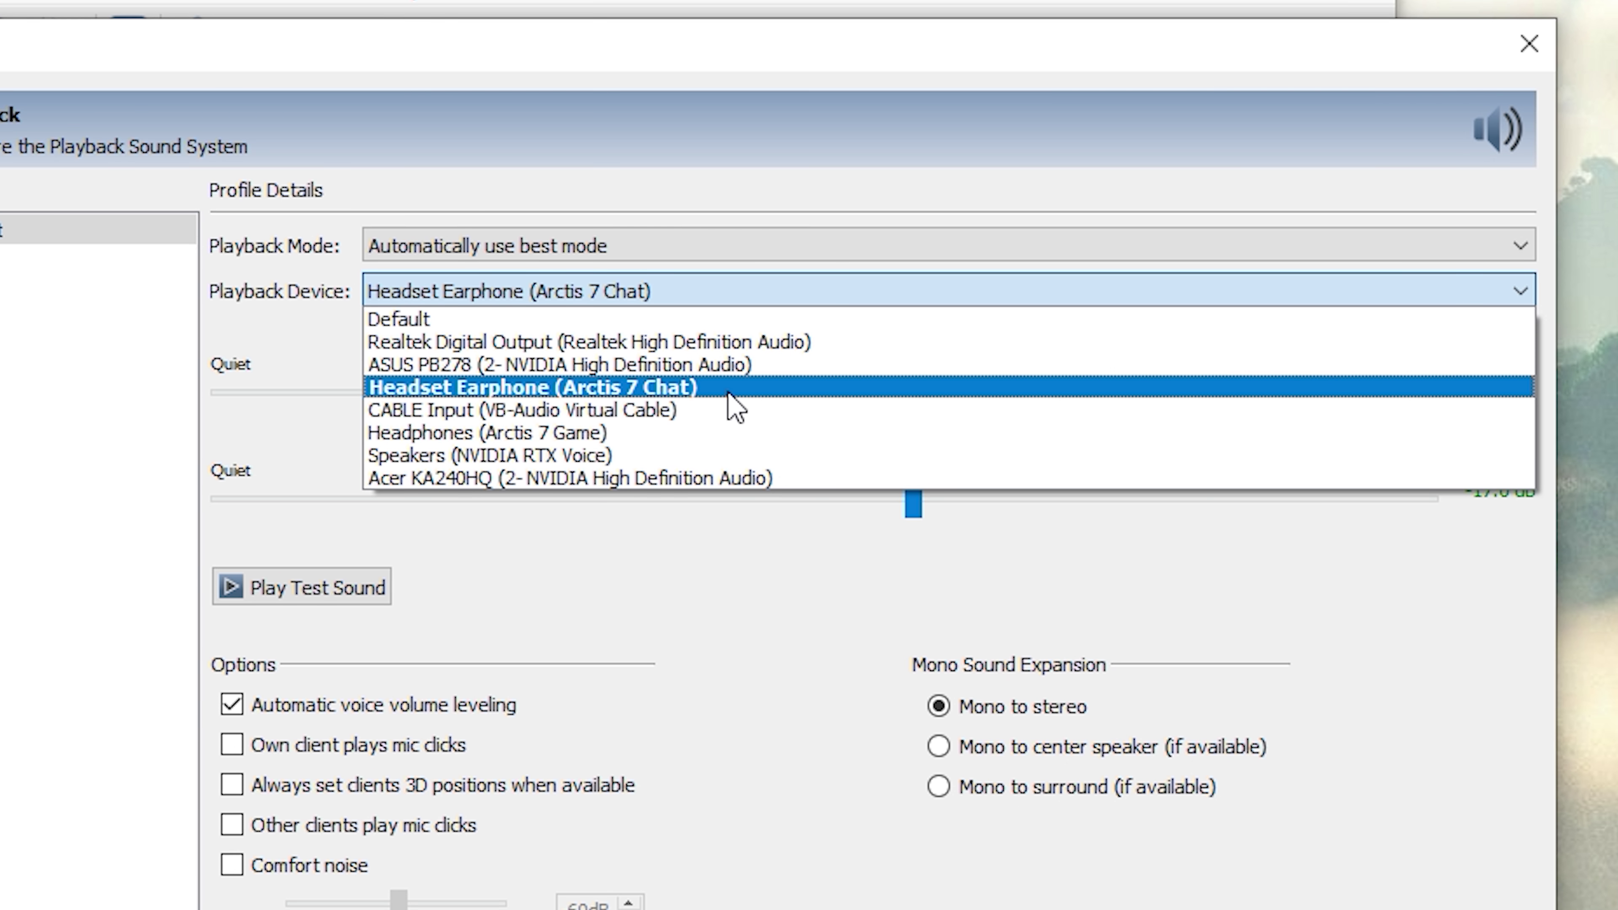
Step: Choose Headphones (Arctis 7 Game) as Playback Device, after briefly trying Headset Earphone (Arctis 7 Chat)
click(608, 436)
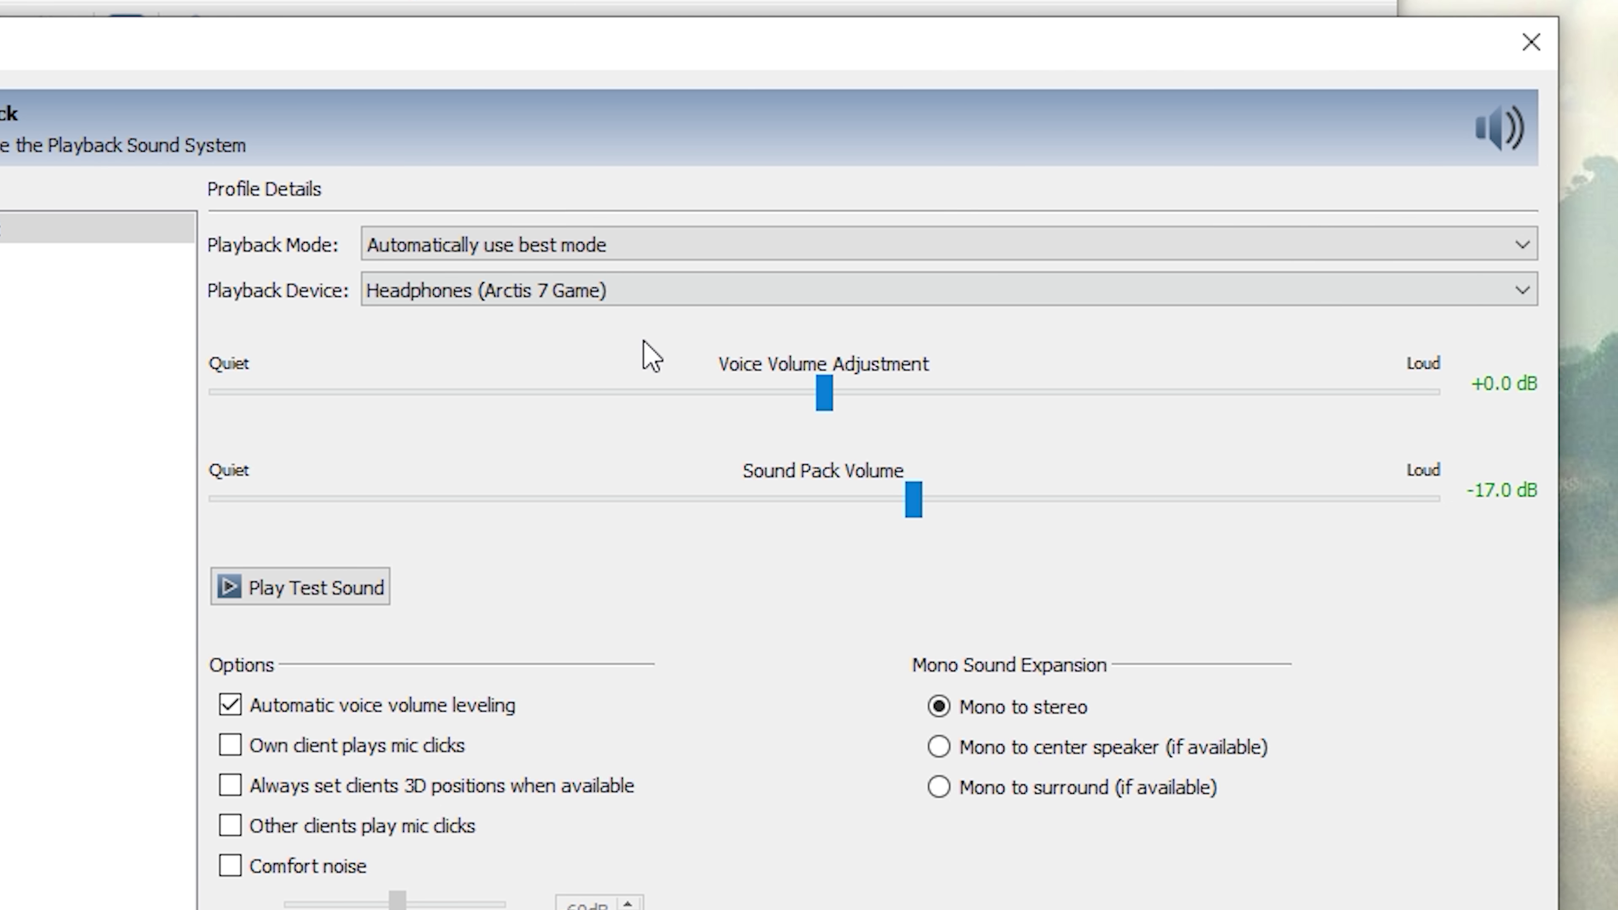
click(649, 291)
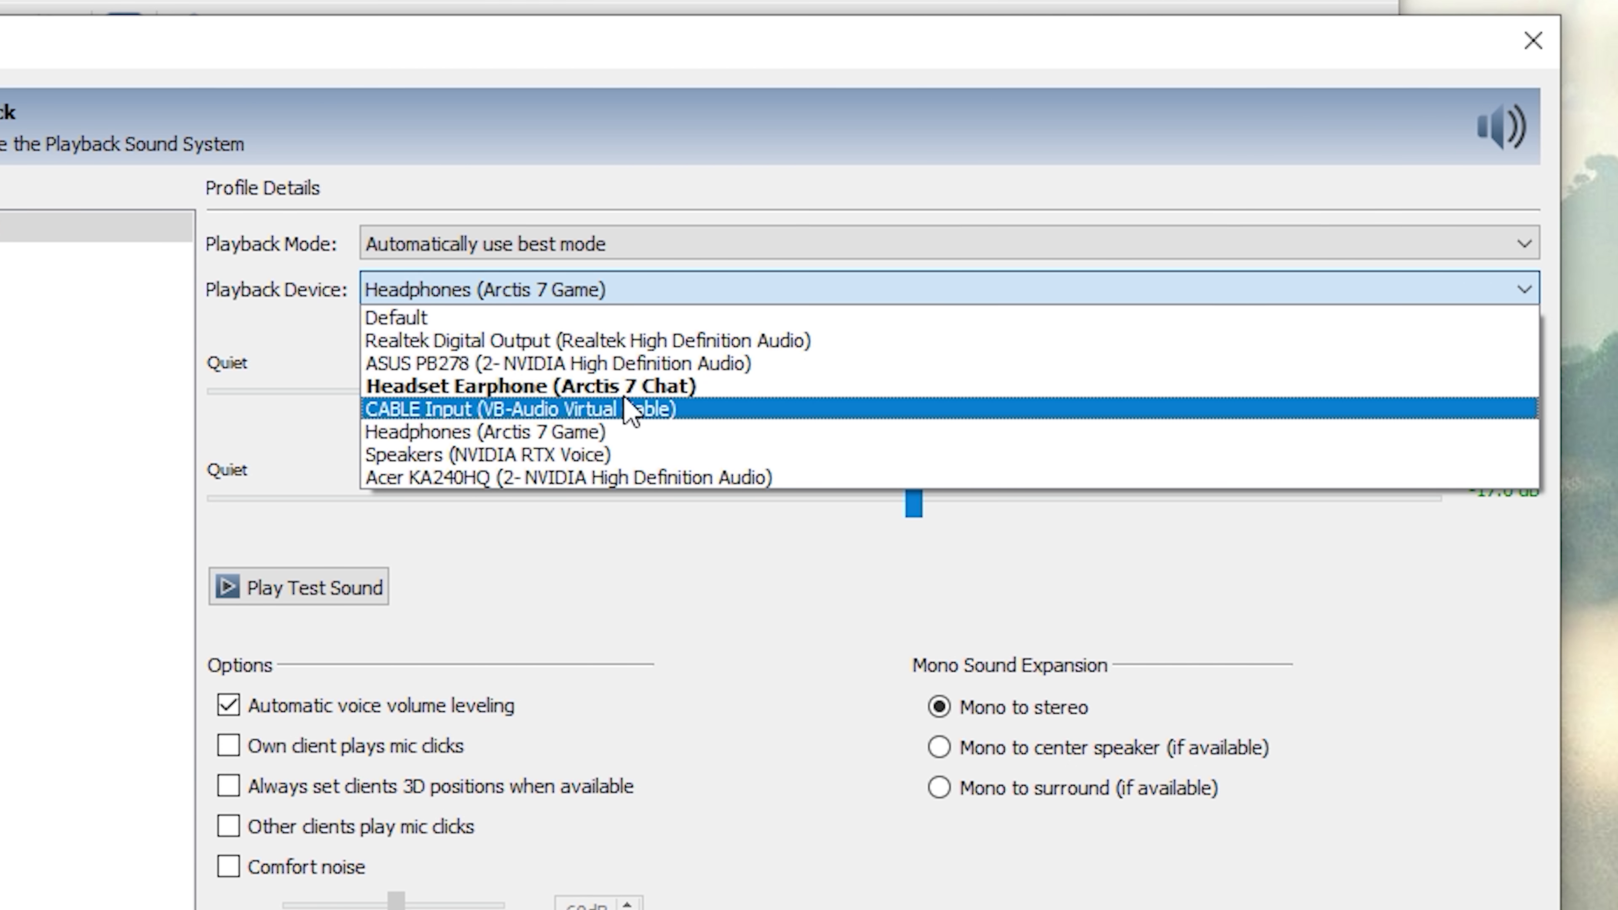
click(584, 387)
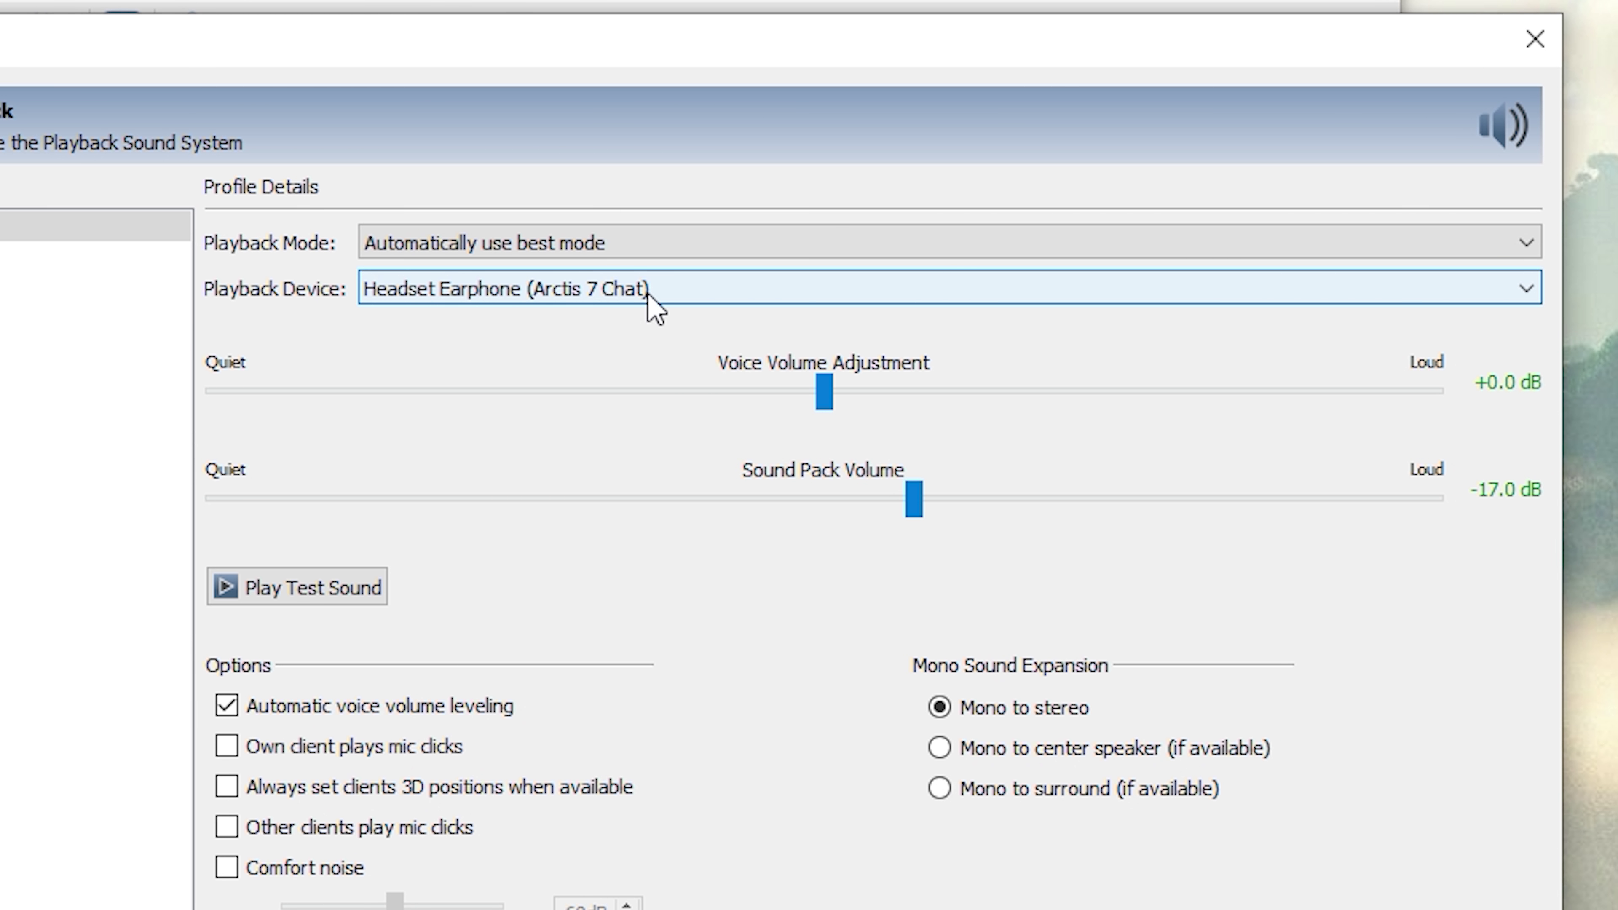
click(537, 296)
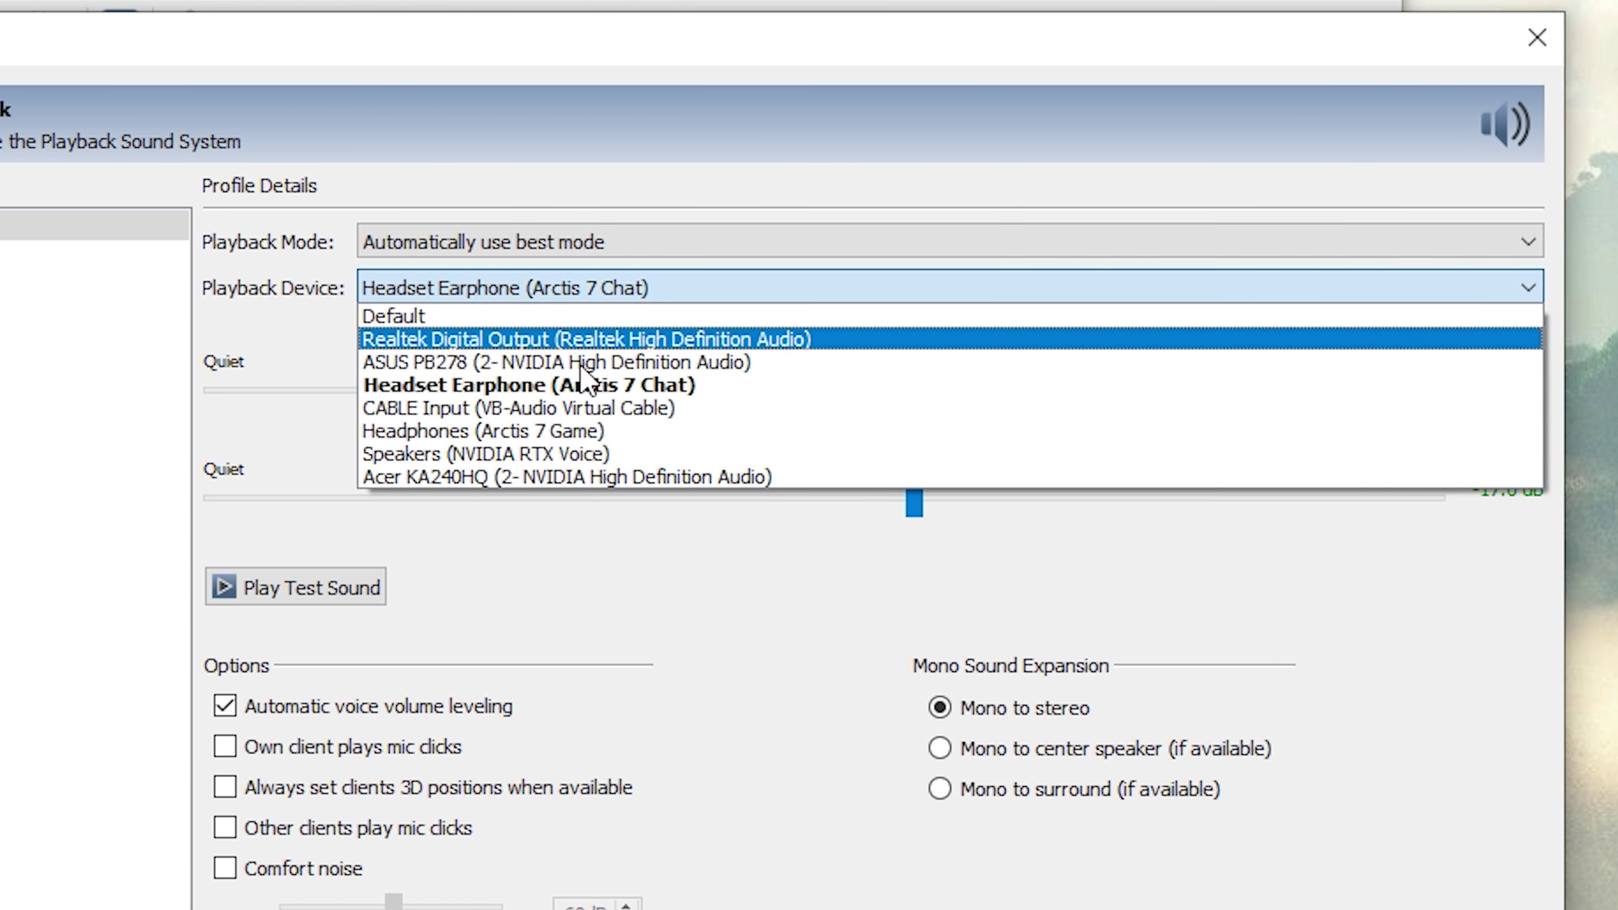
click(593, 421)
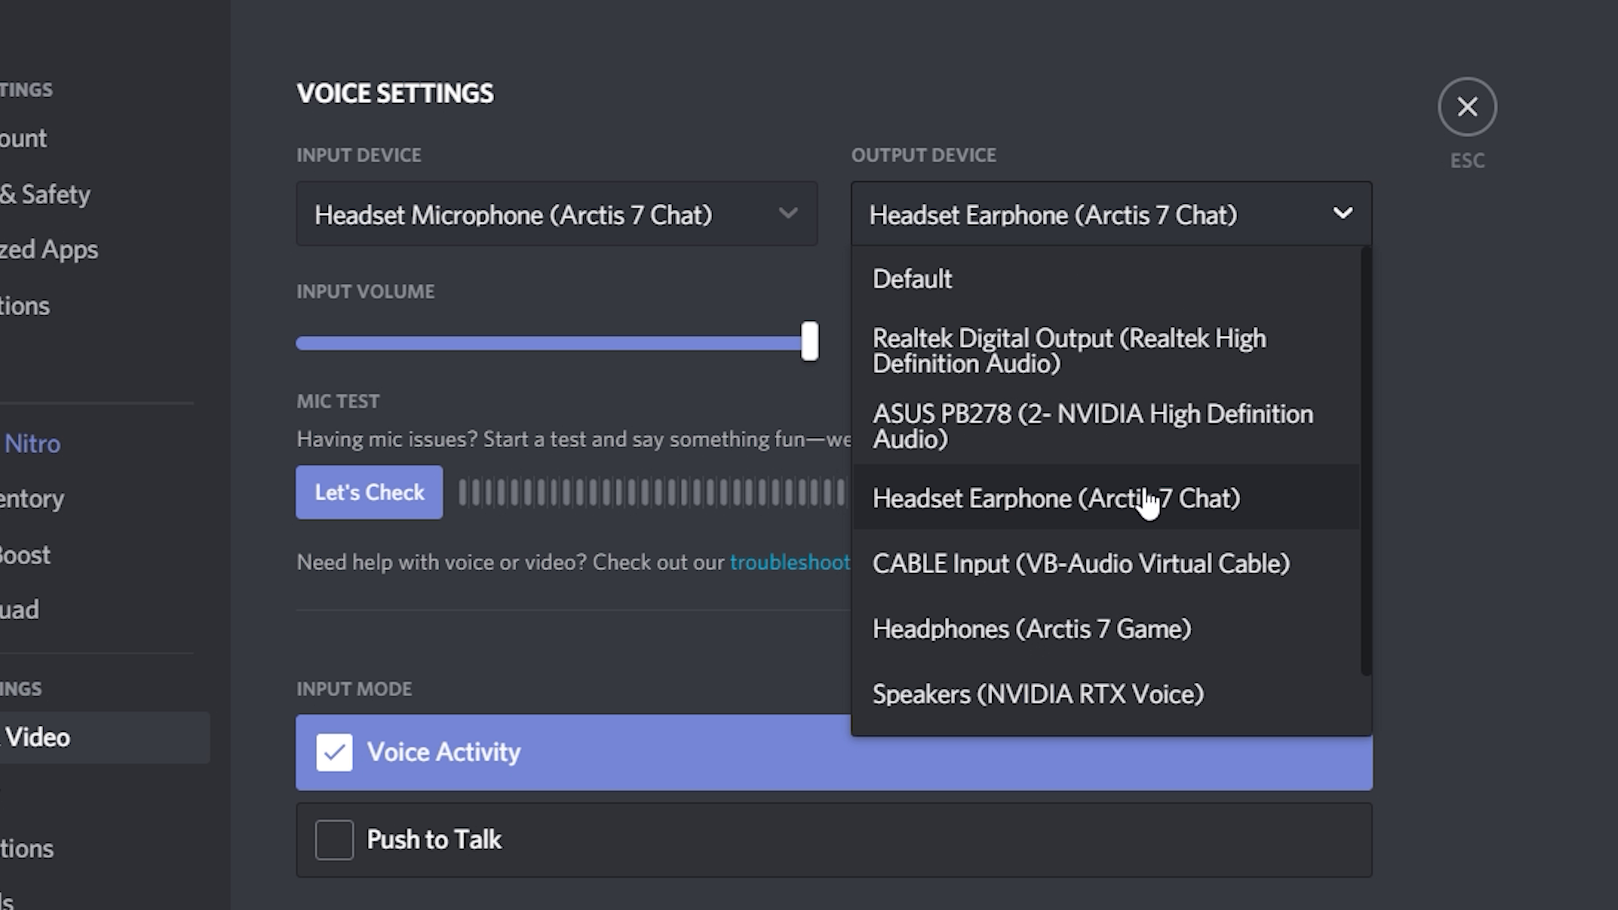
Step: In Discord's Voice & Video settings, choose Headset Earphone (Arctis 7 Chat) as the output device
click(1011, 630)
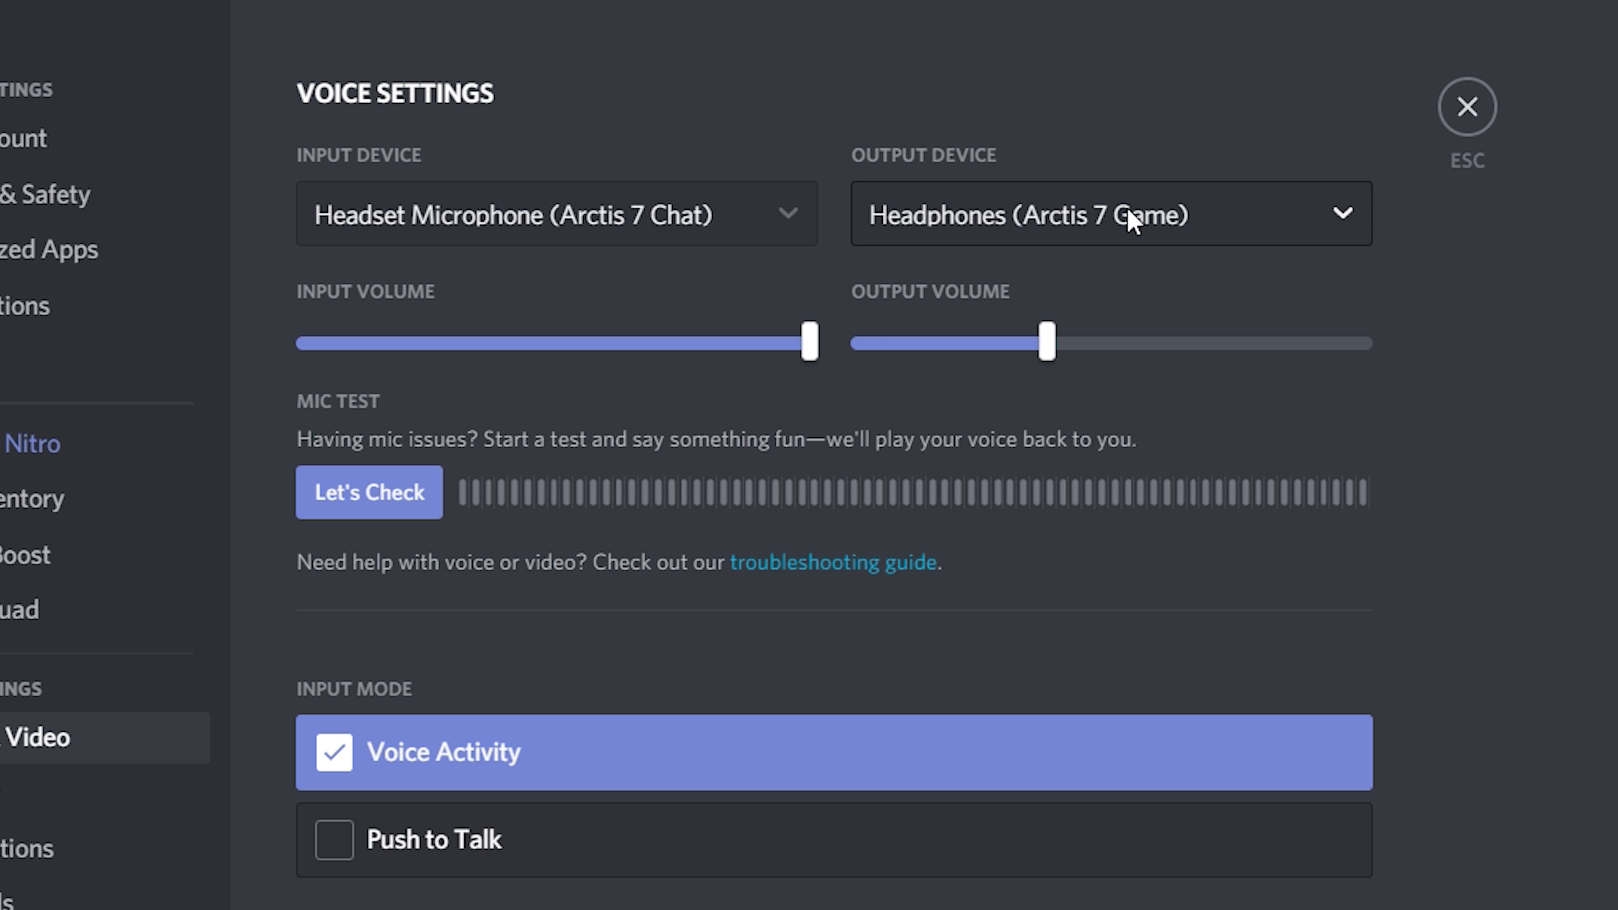
click(1333, 221)
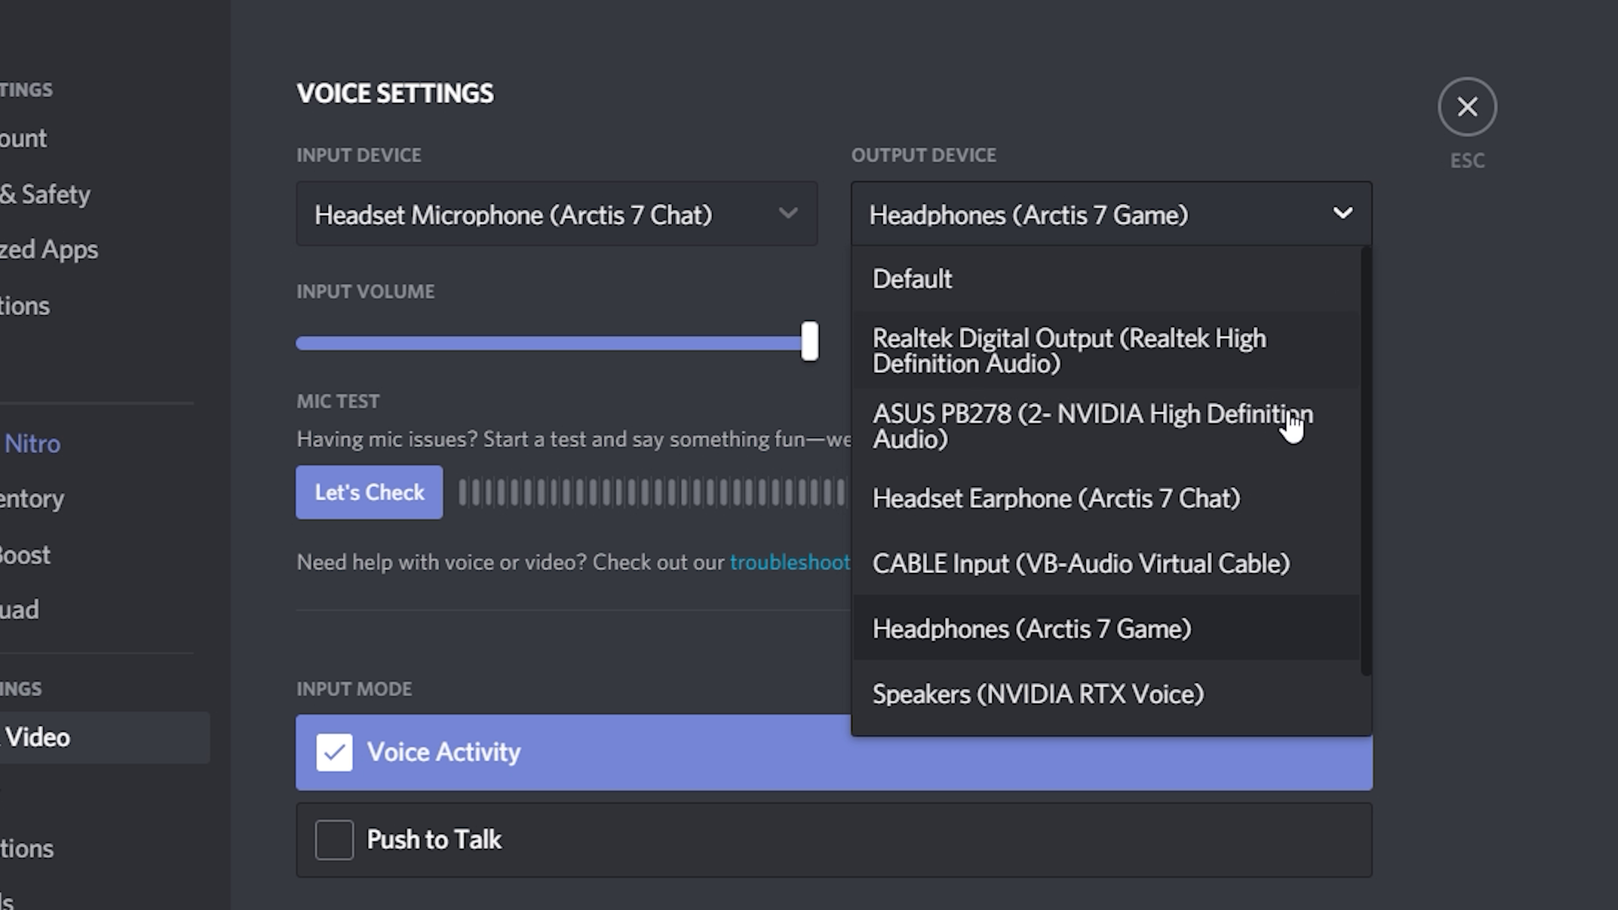
click(1234, 517)
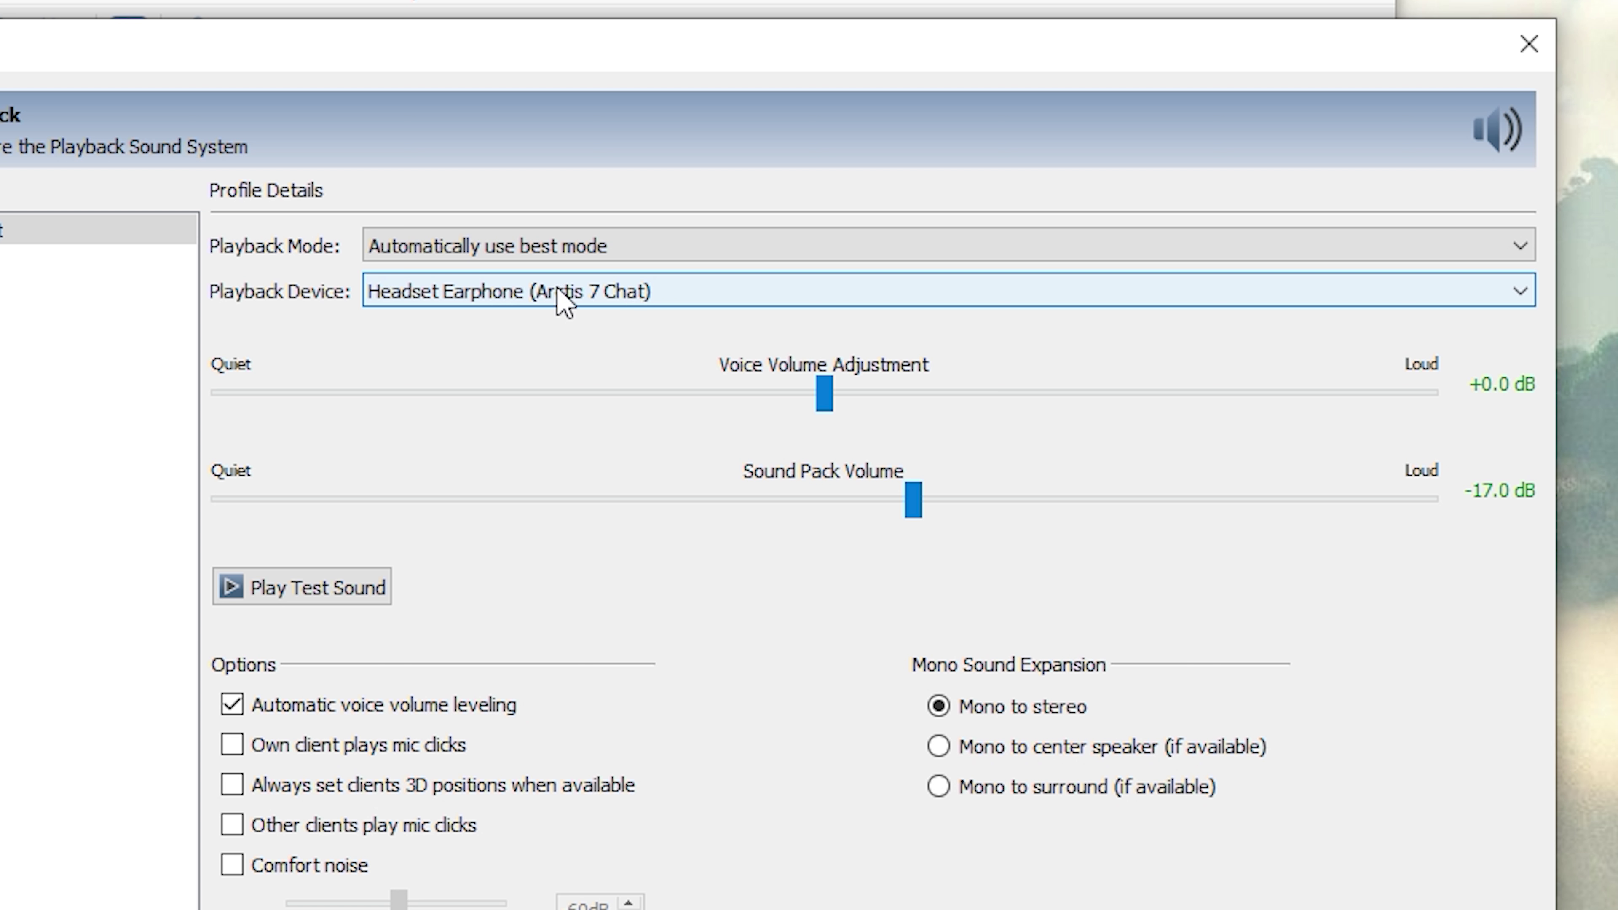
Step: Choose Headphones (Arctis 7 Game) as TeamSpeak's playback device
click(552, 291)
click(573, 434)
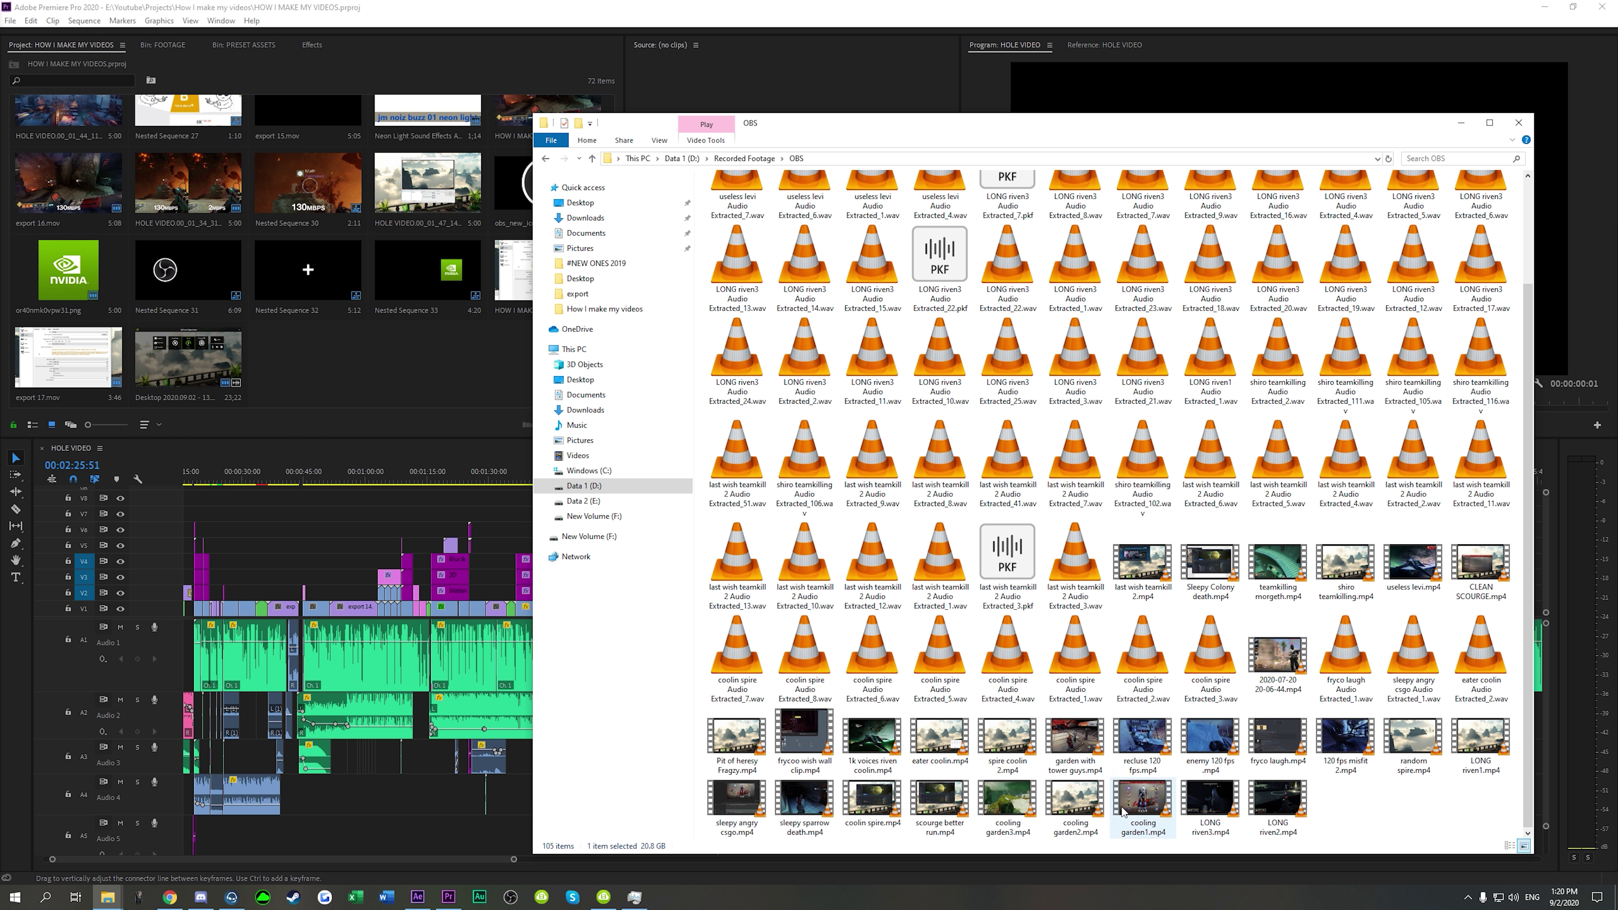
Step: Drag nice servers.mp4 from the top of the OBS folder into Premiere's Project panel
scroll(950, 613, up, 2)
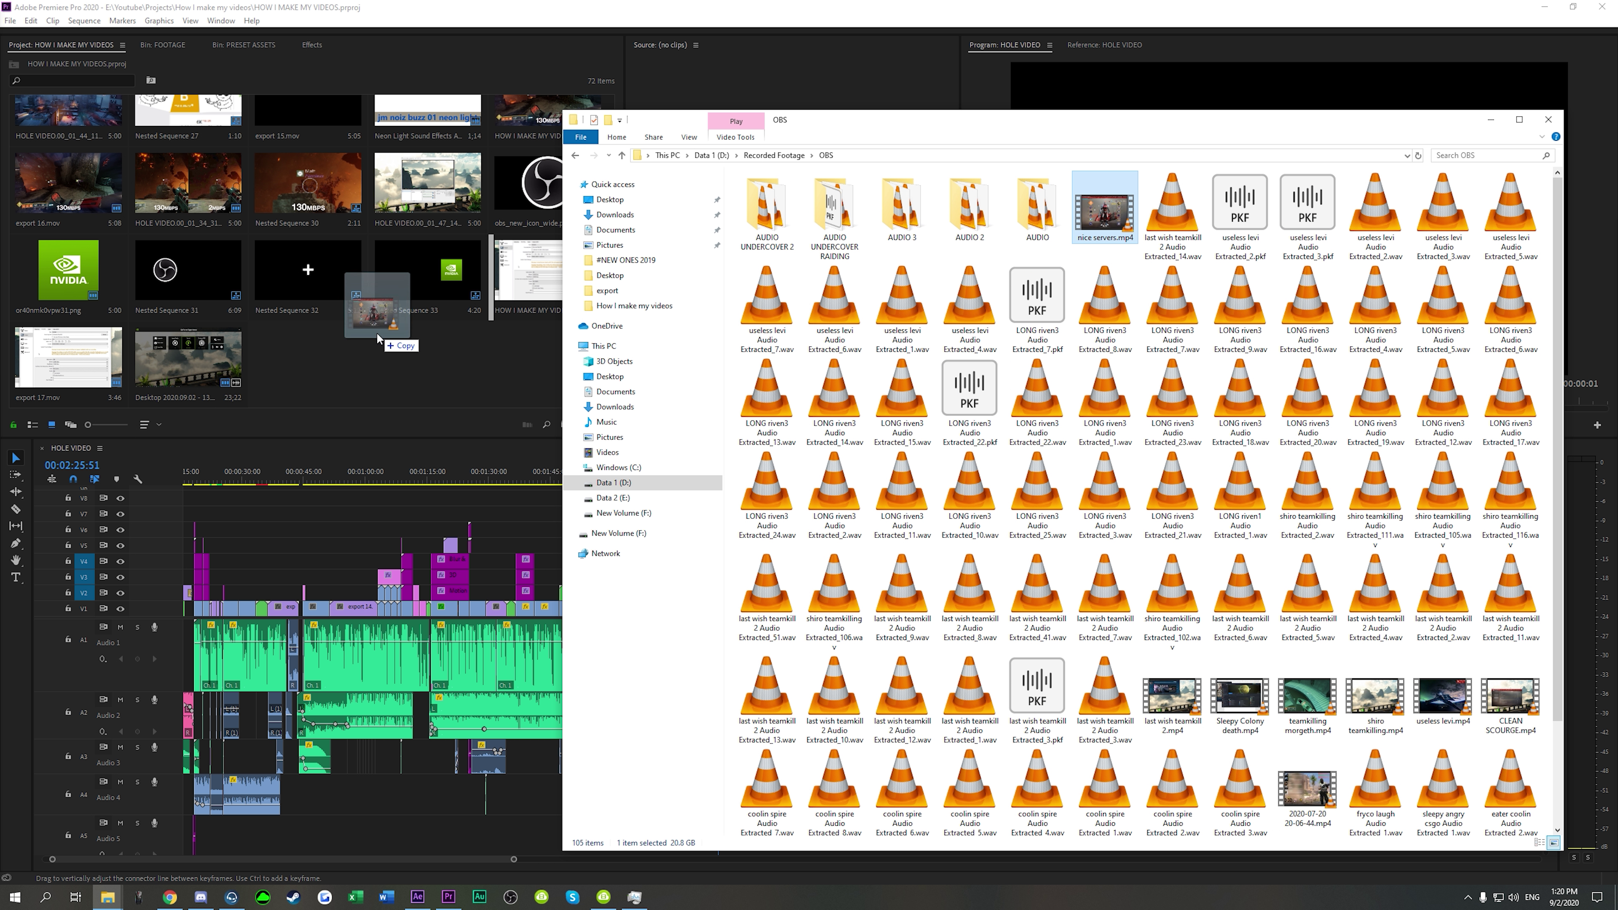
drag(472, 392, 408, 378)
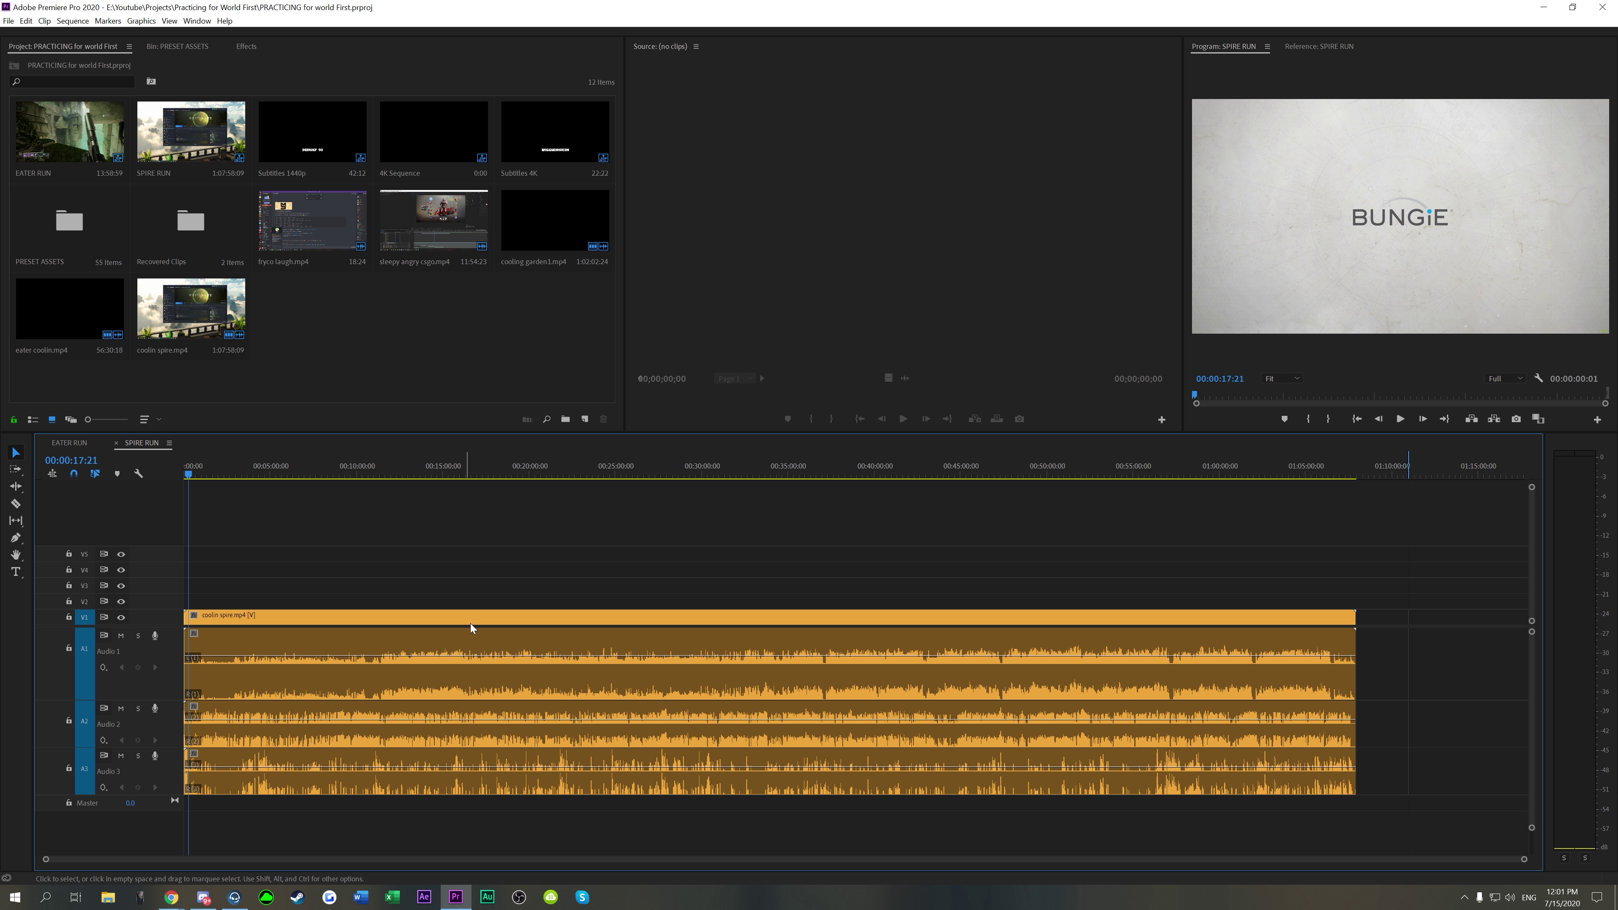
Step: Select the SPIRE RUN clips and nudge the green voice clip a few frames near 00:02:47
drag(510, 566, 426, 695)
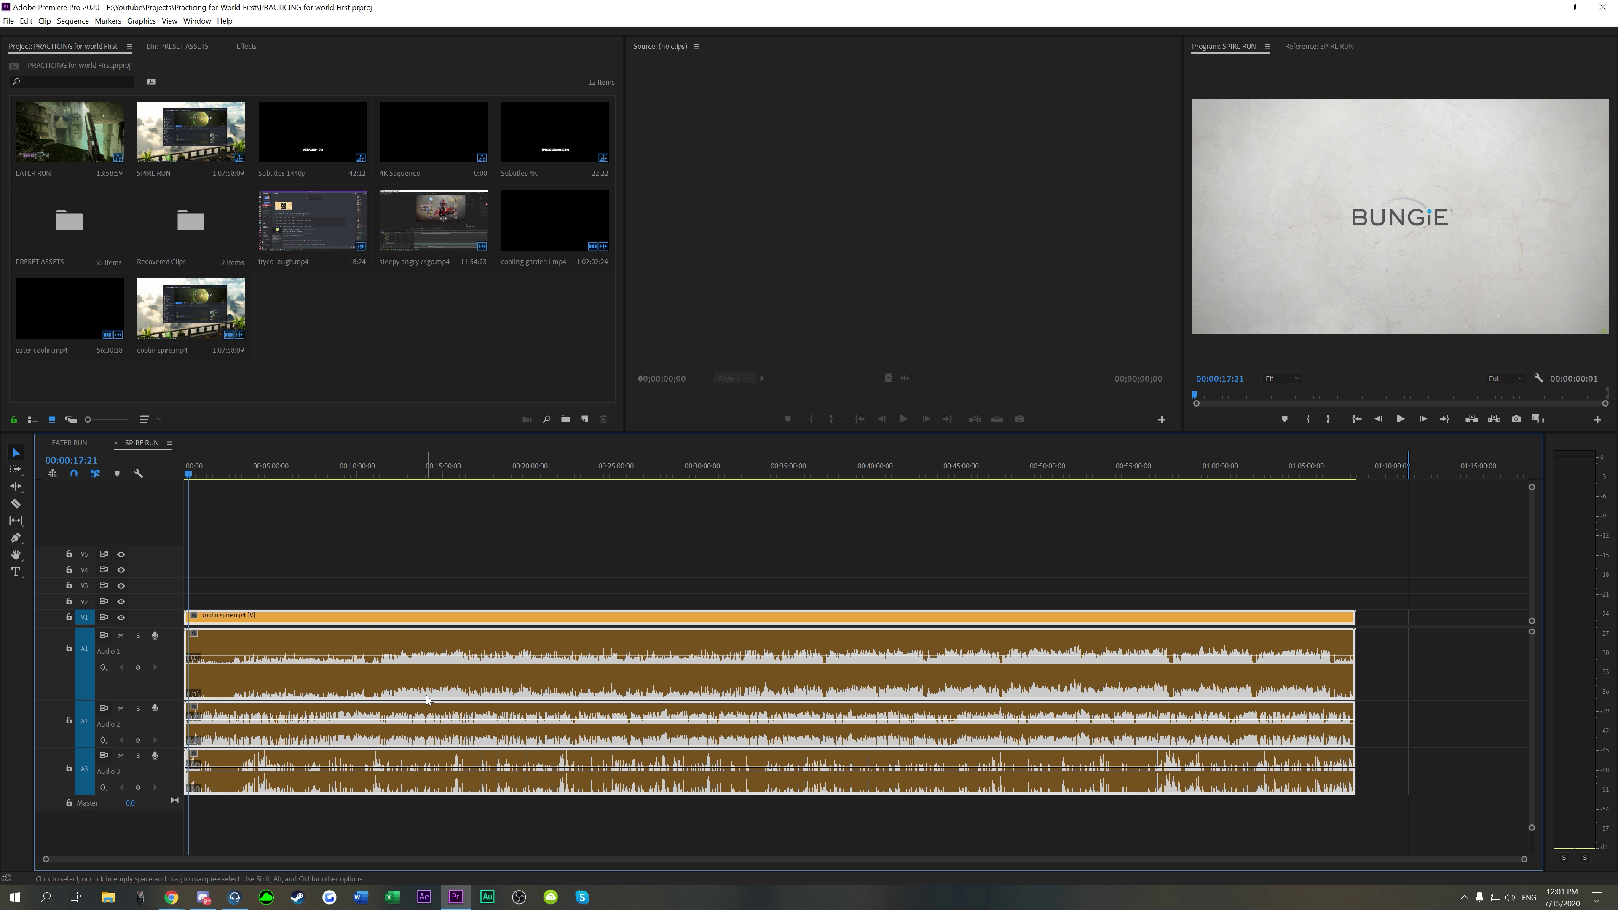
drag(448, 564, 348, 771)
click(431, 739)
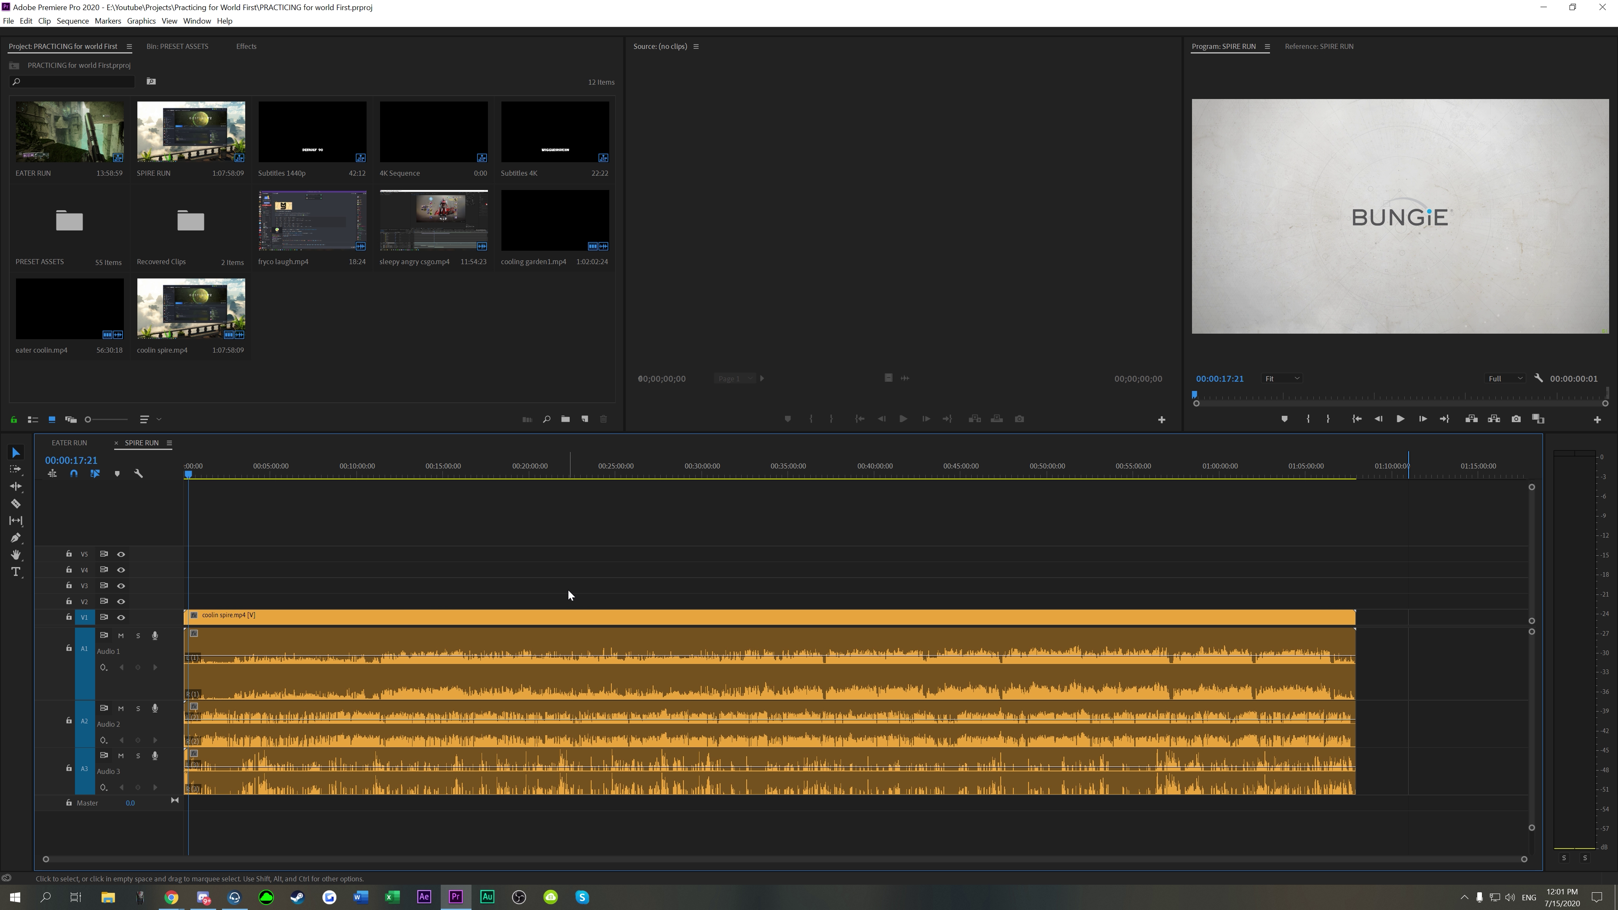
drag(1374, 592, 1263, 675)
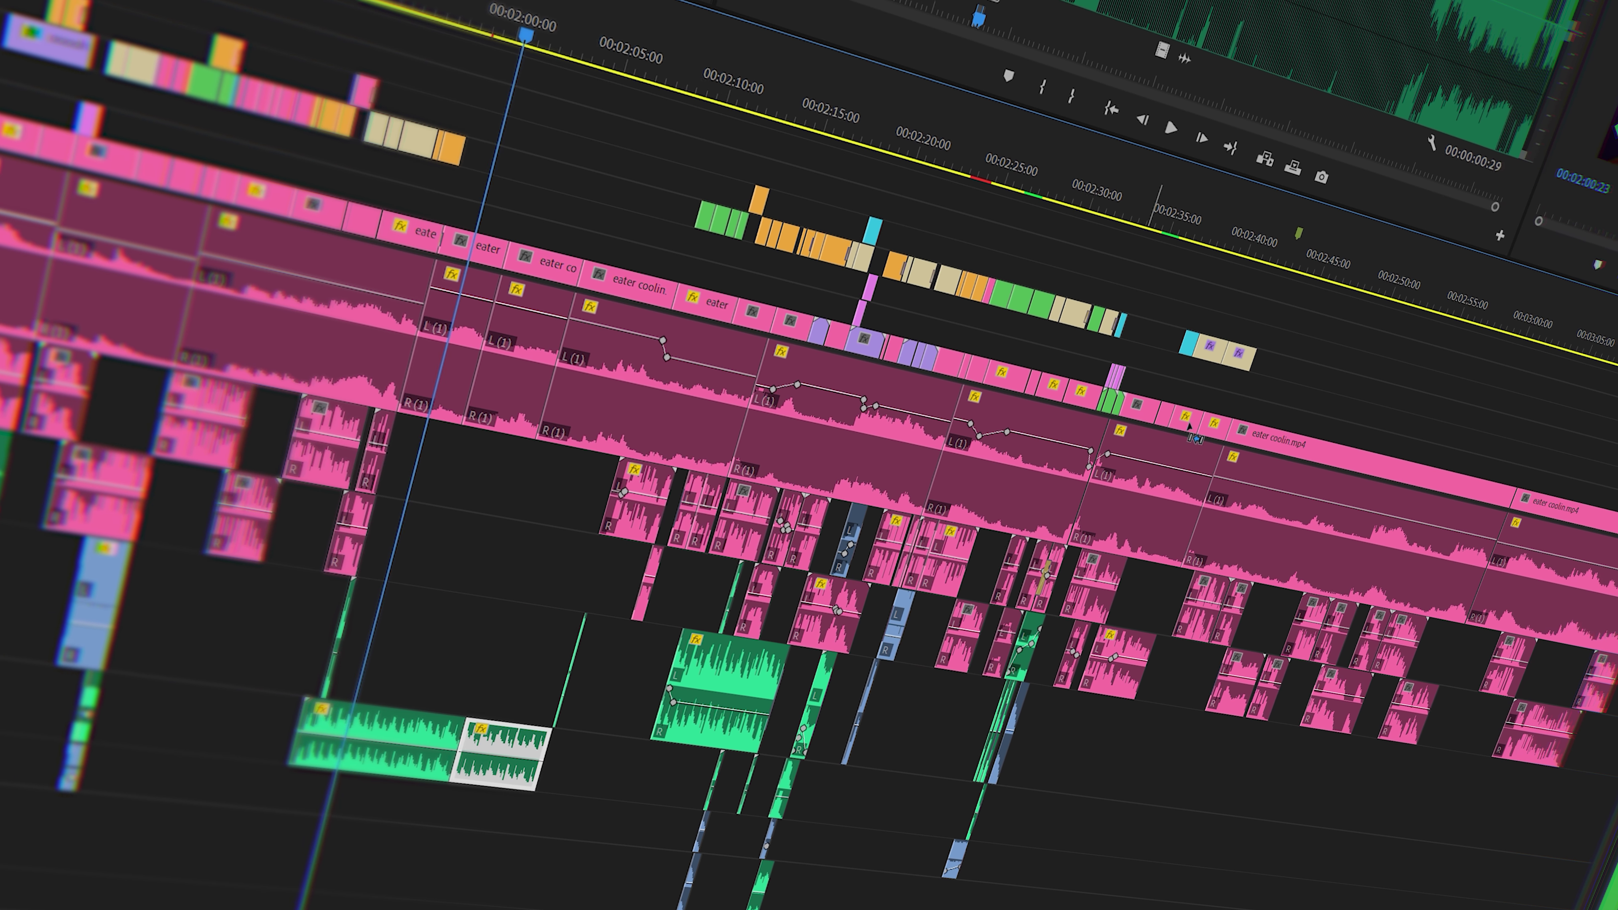
click(1328, 257)
drag(513, 755, 1201, 739)
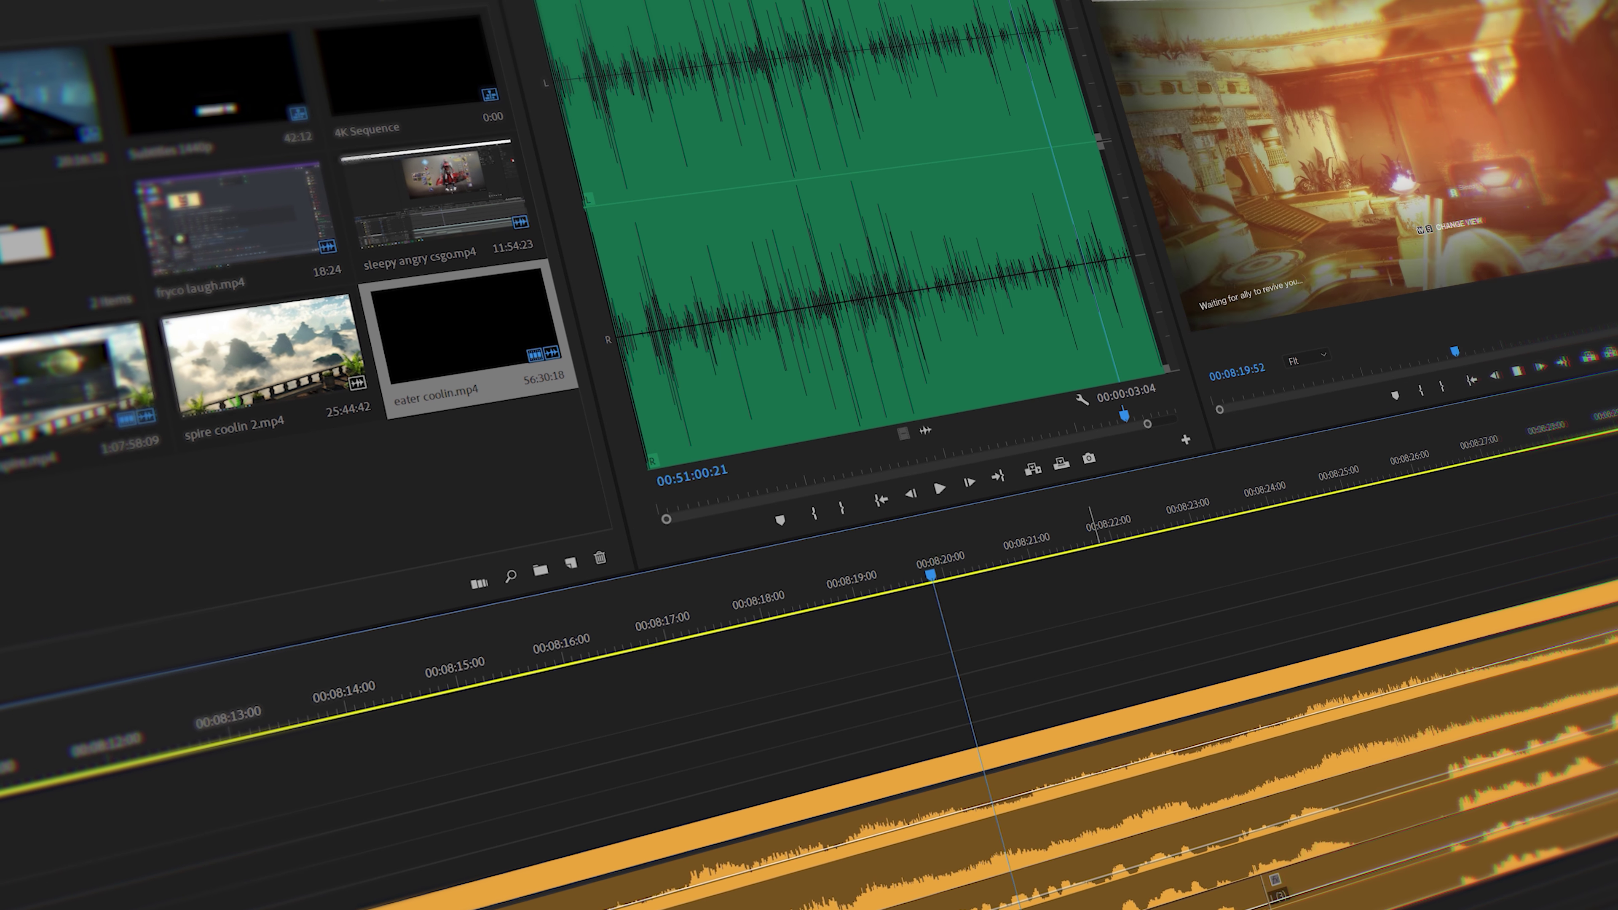
Step: Trim the end of the long Audio 5 clip back to about 00:08:16
click(753, 621)
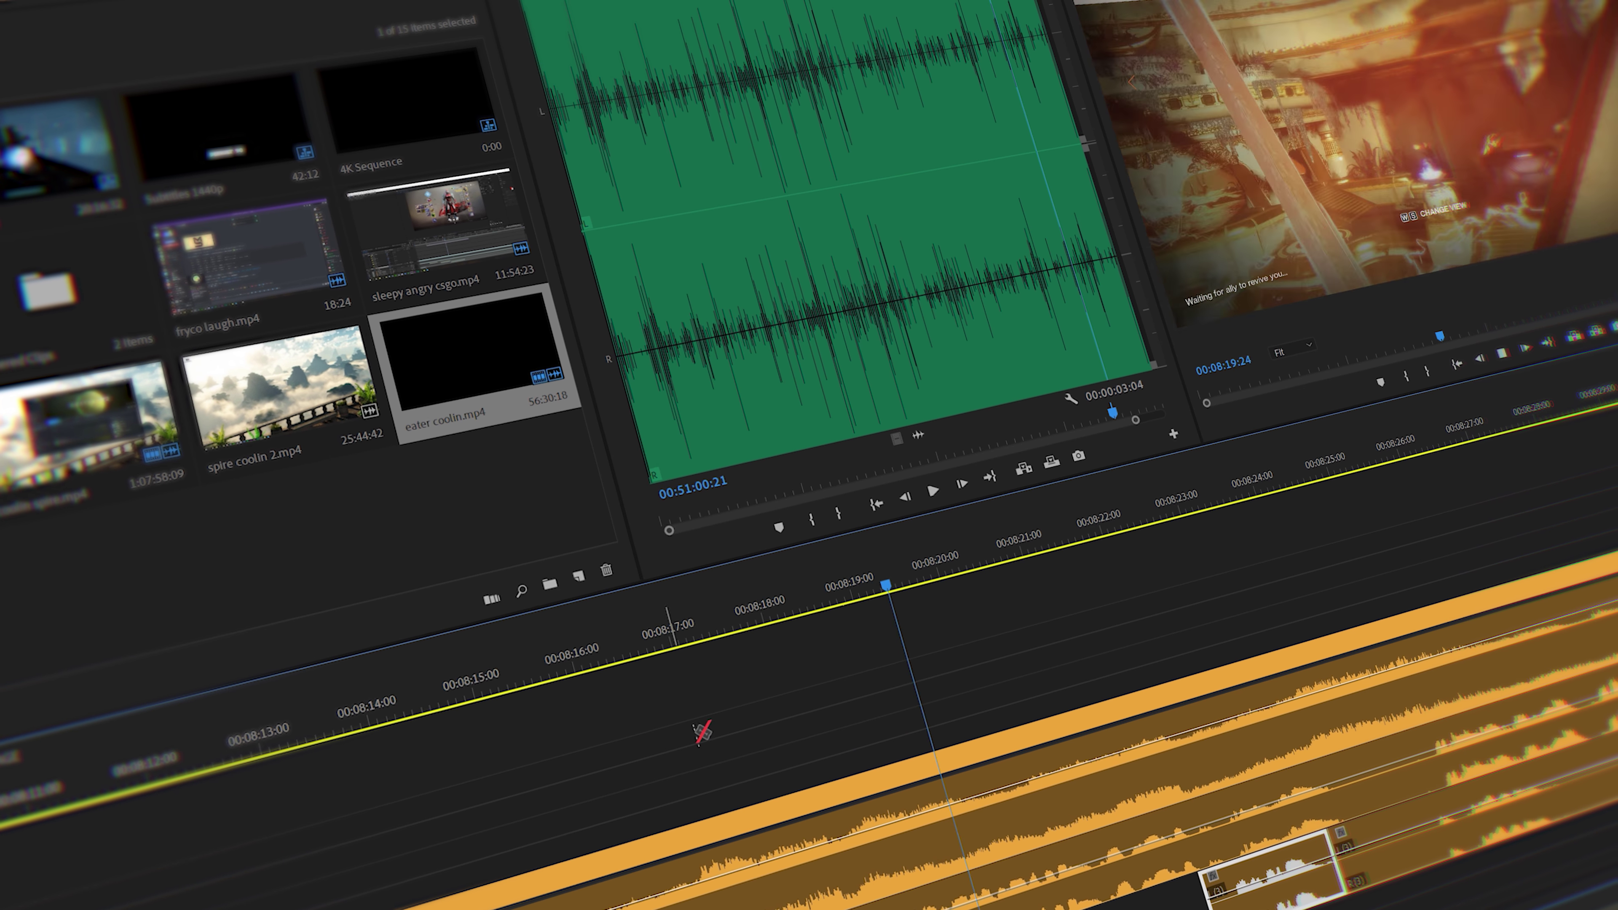
click(626, 646)
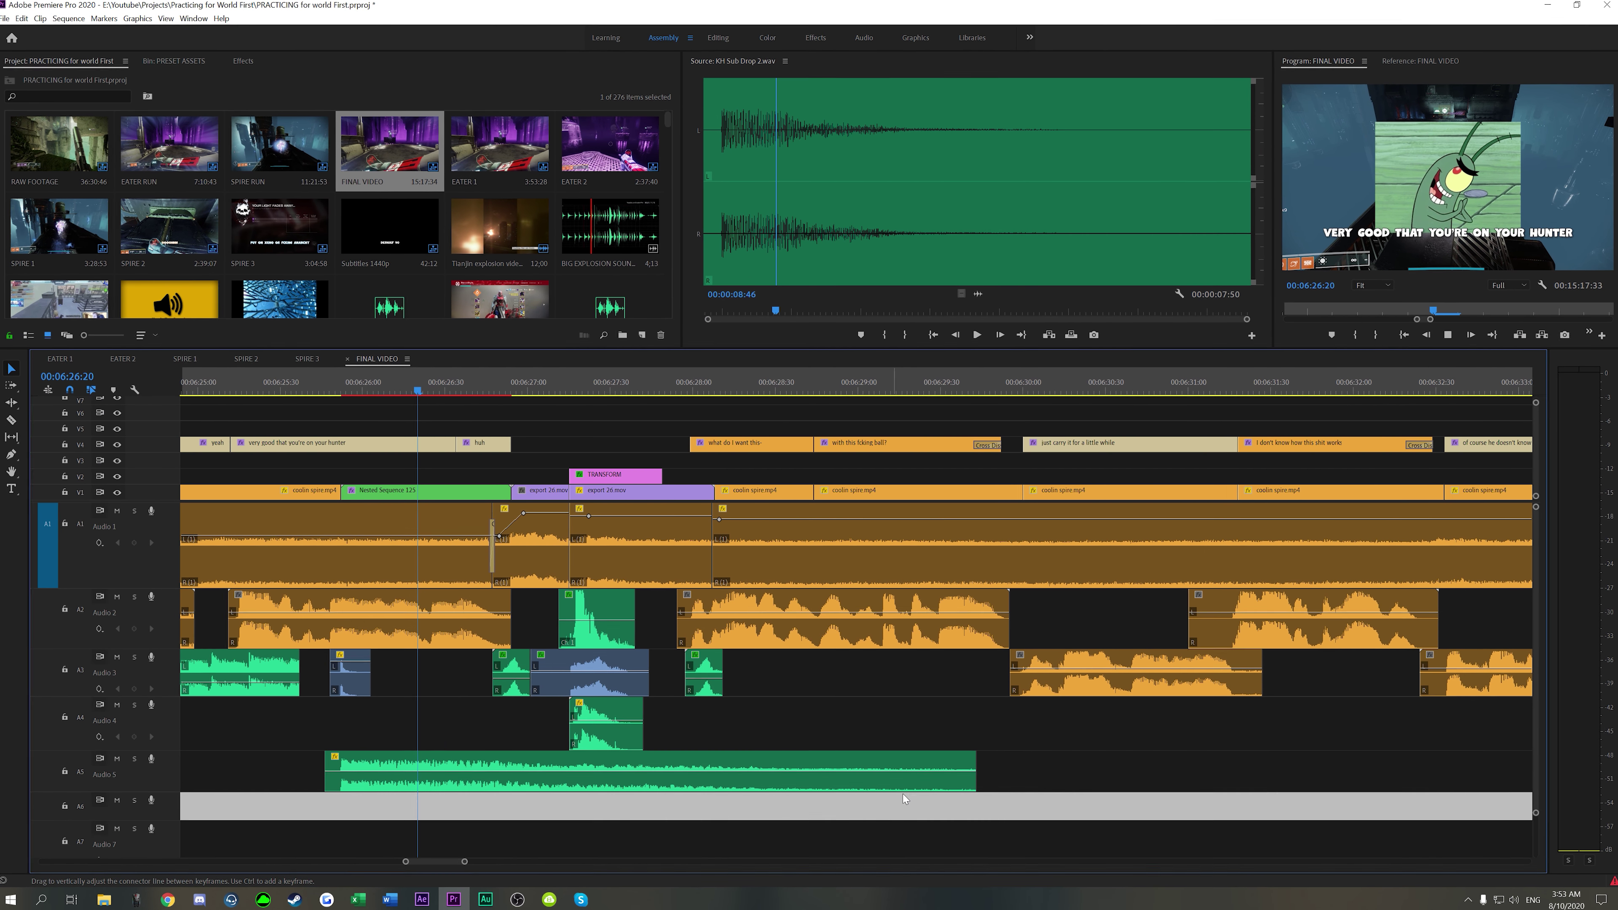
drag(975, 765, 444, 726)
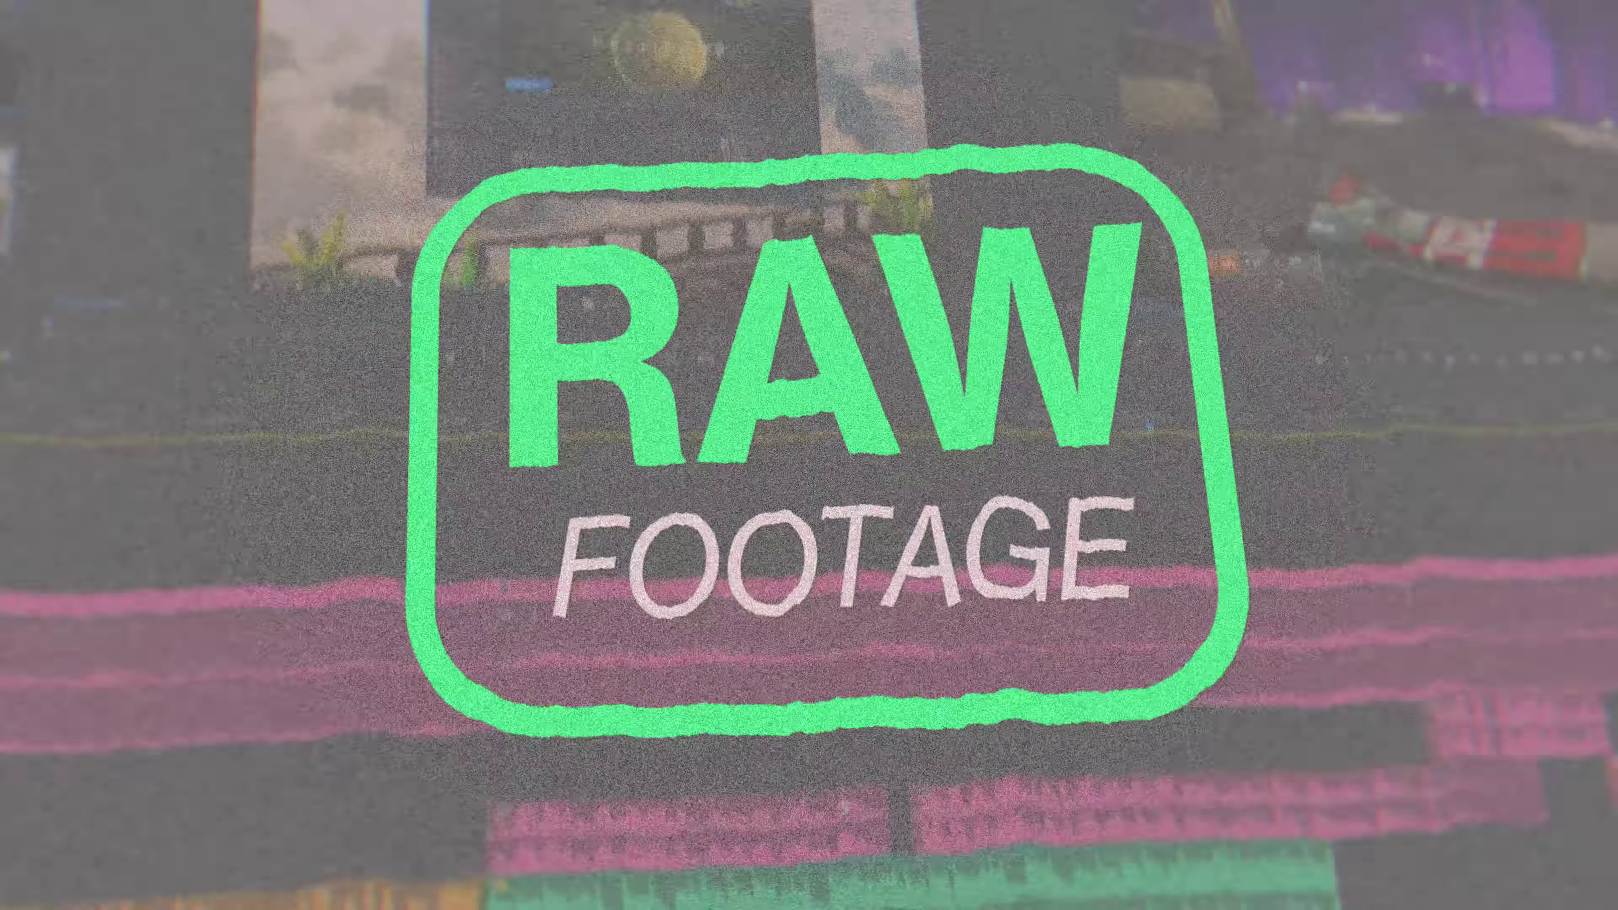
click(668, 765)
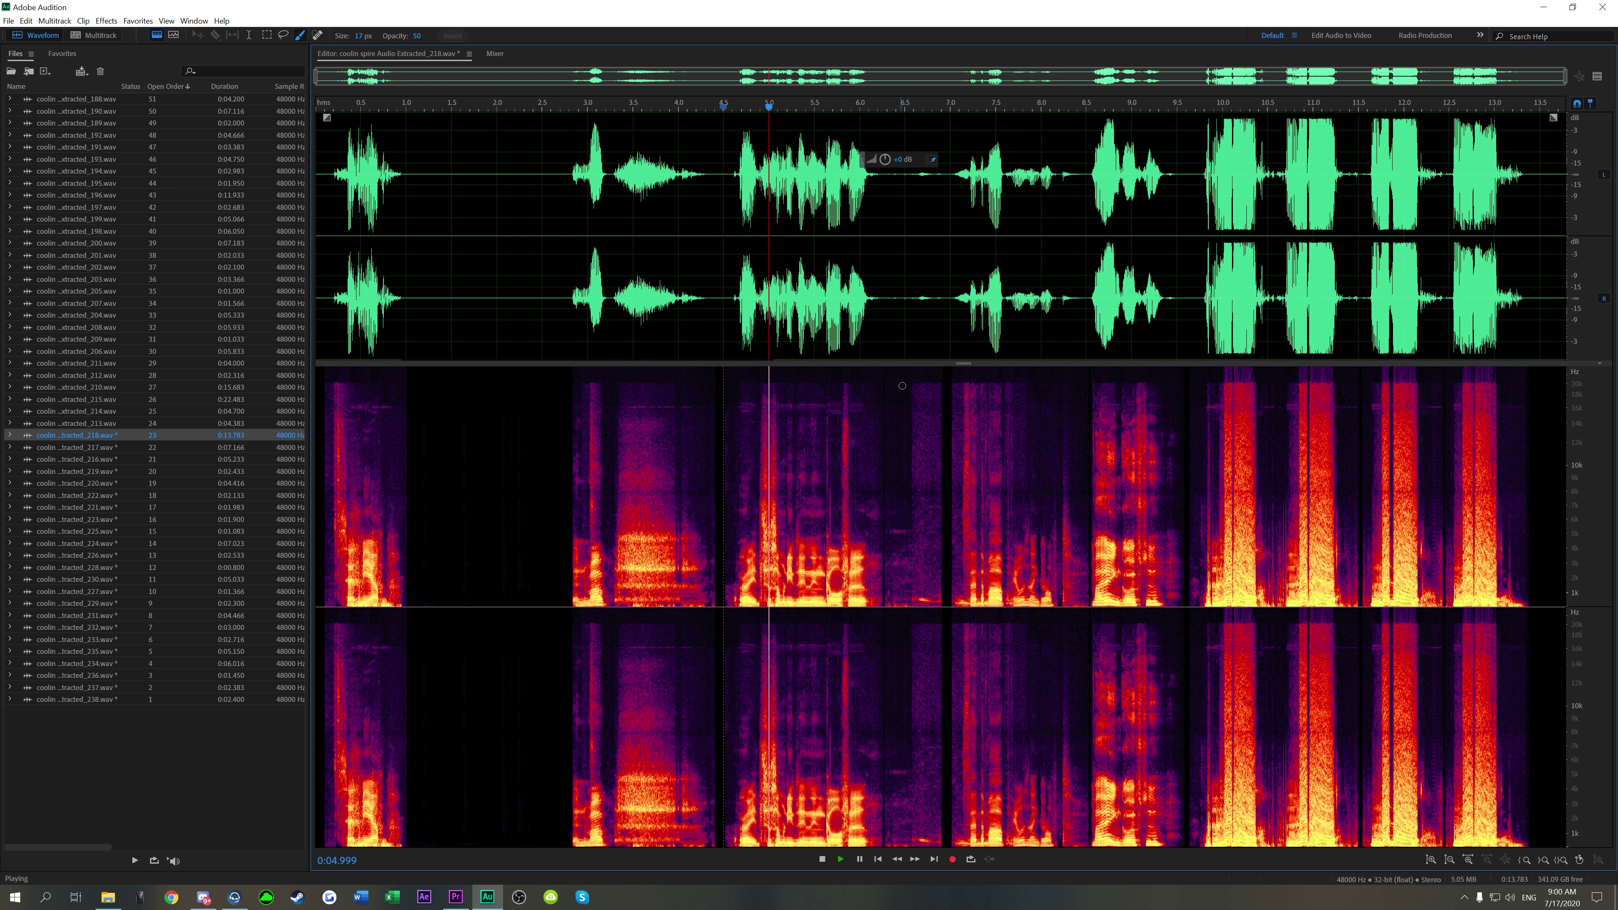
Step: Load another, quieter extracted .wav voice clip from the Files panel into the Waveform editor
scroll(1458, 307, up, 3)
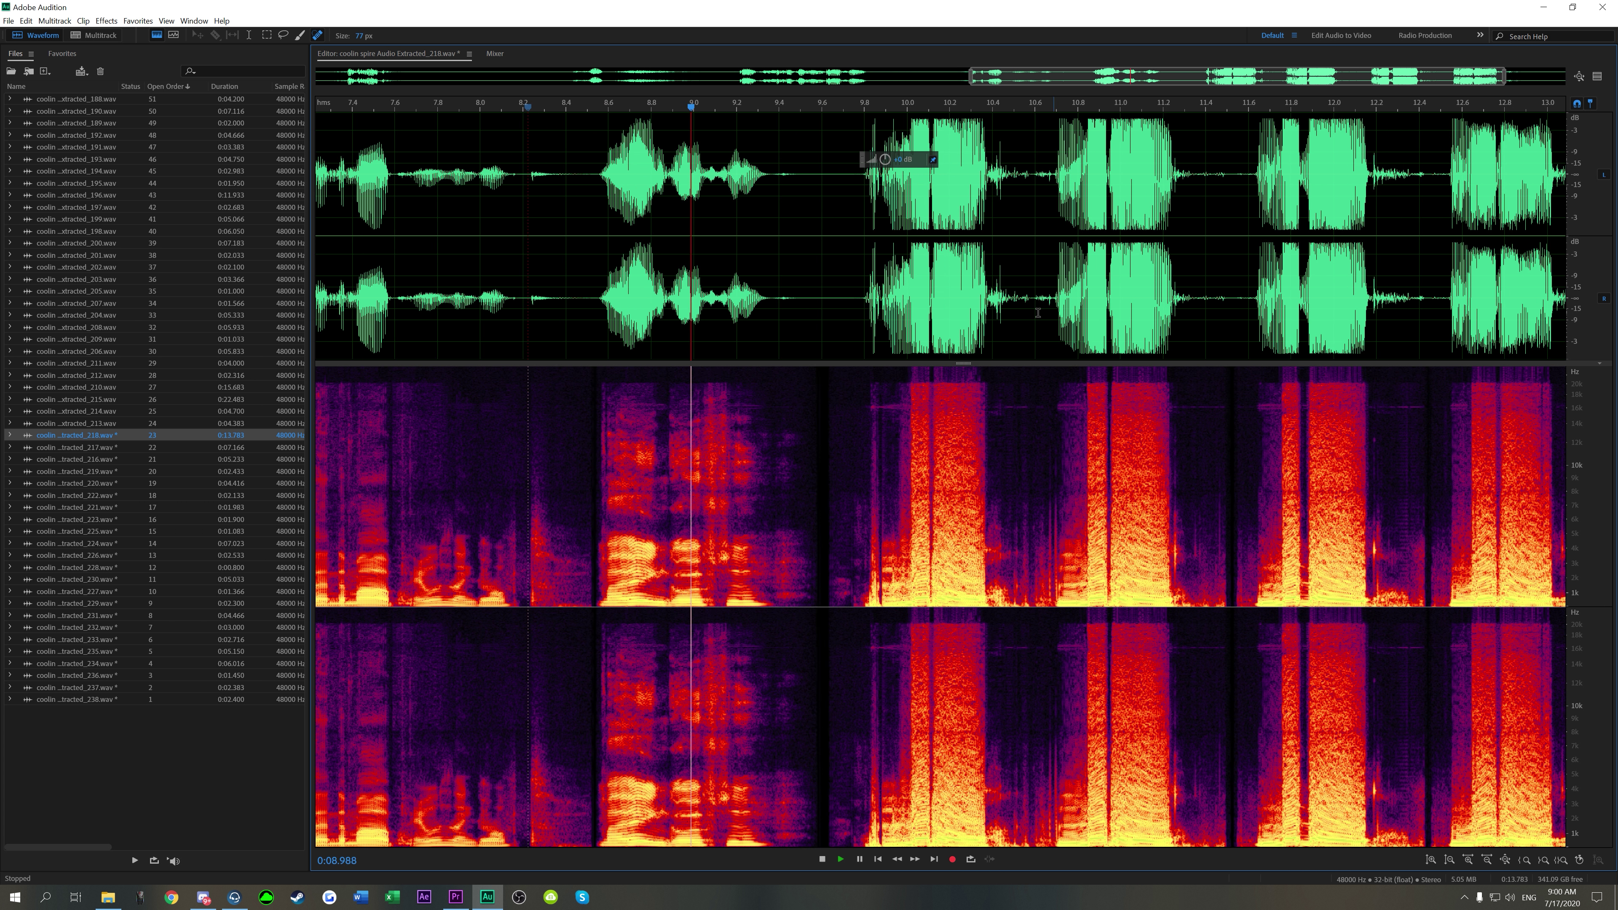
scroll(1006, 314, down, 3)
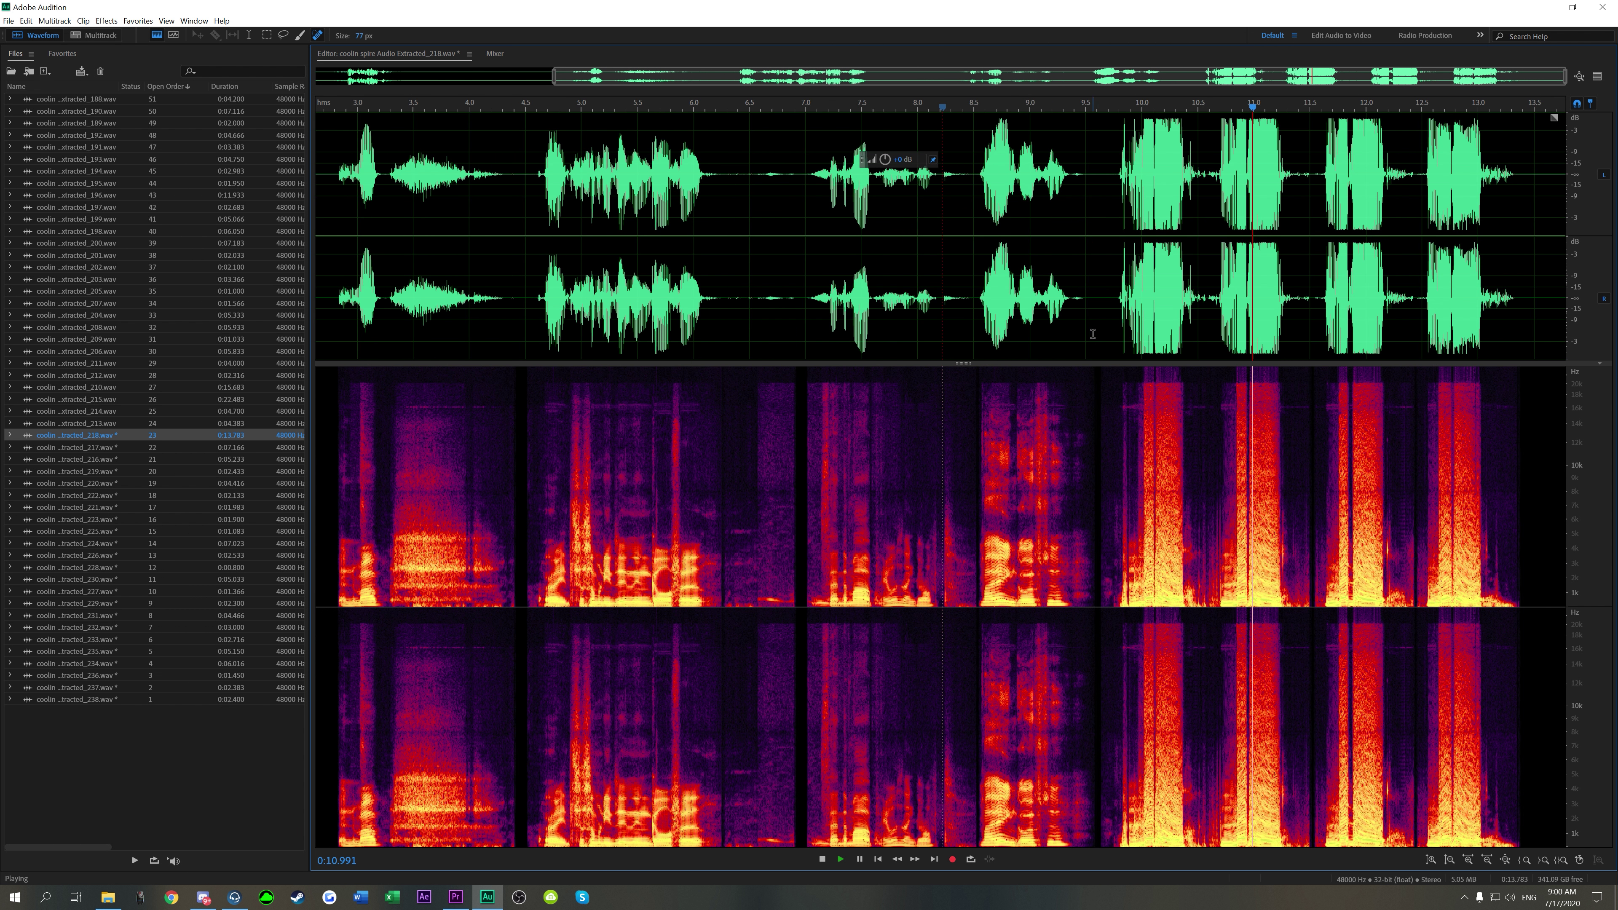
scroll(1092, 333, down, 3)
scroll(1115, 325, up, 3)
scroll(1133, 317, down, 3)
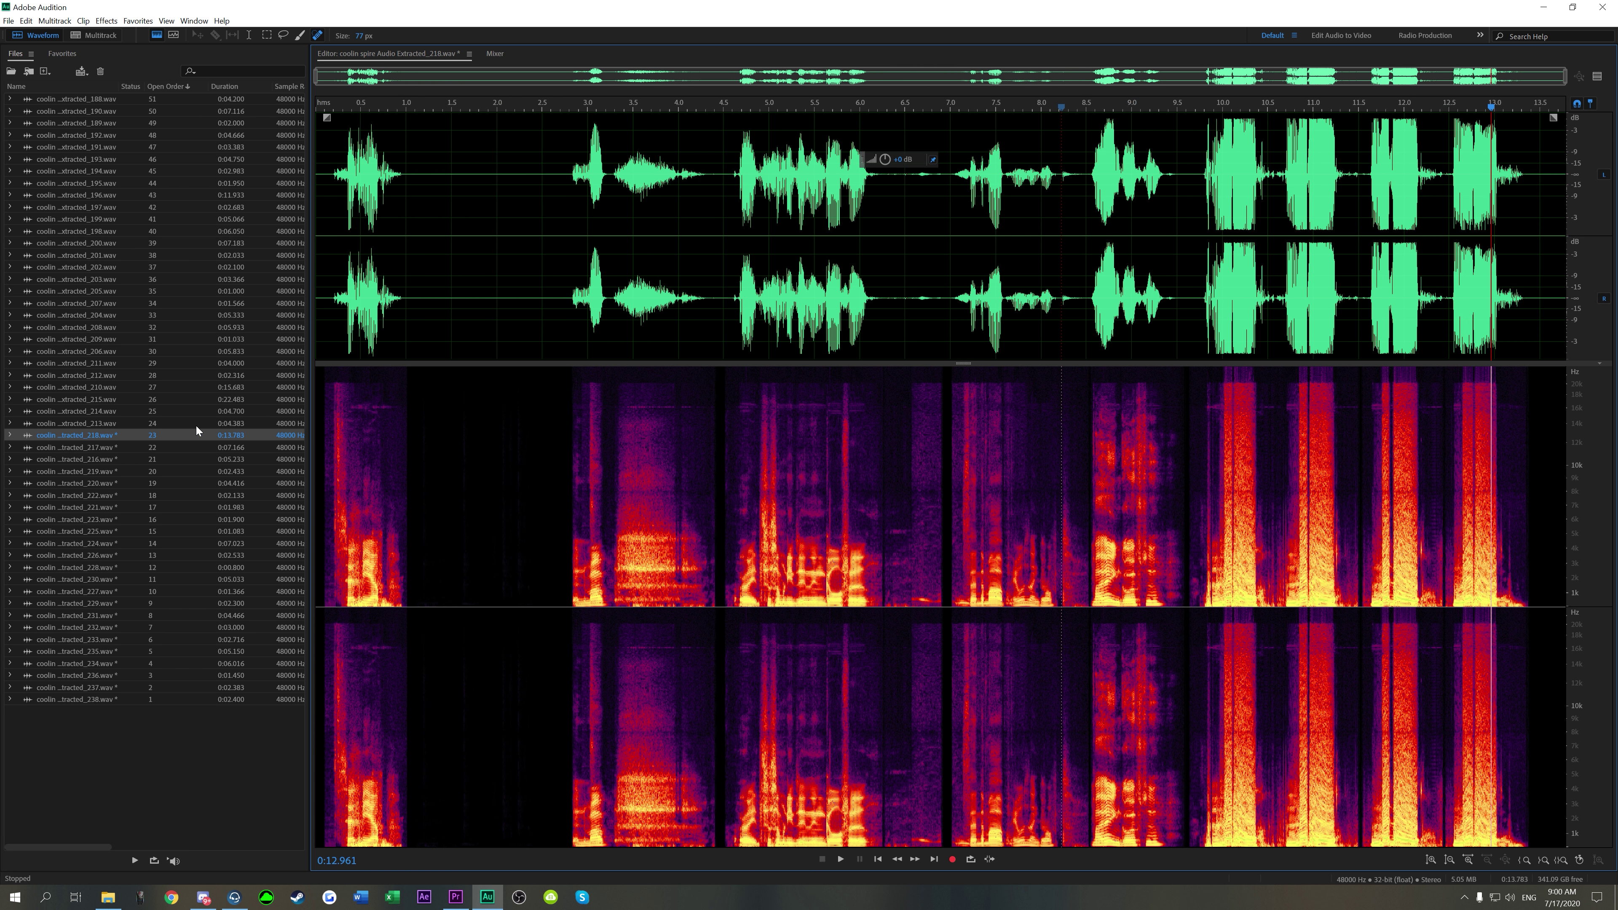
double_click(74, 424)
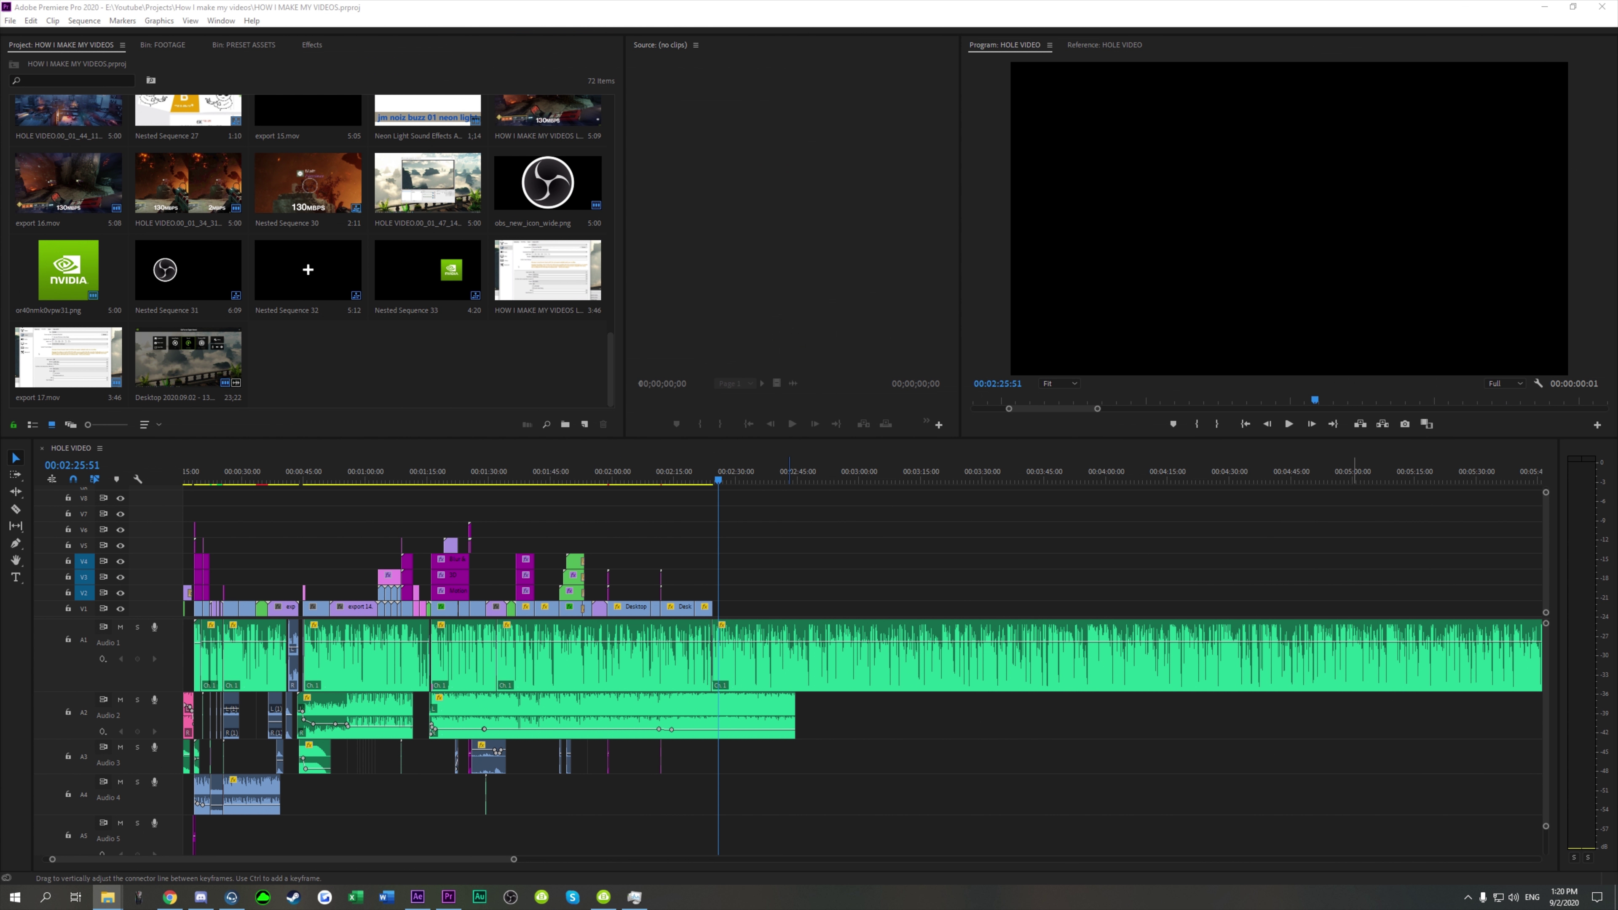
Step: Move the OBS footage folder aside and drag nice servers.mp4 into the Project panel
key(alt+Tab)
drag(839, 143, 1137, 121)
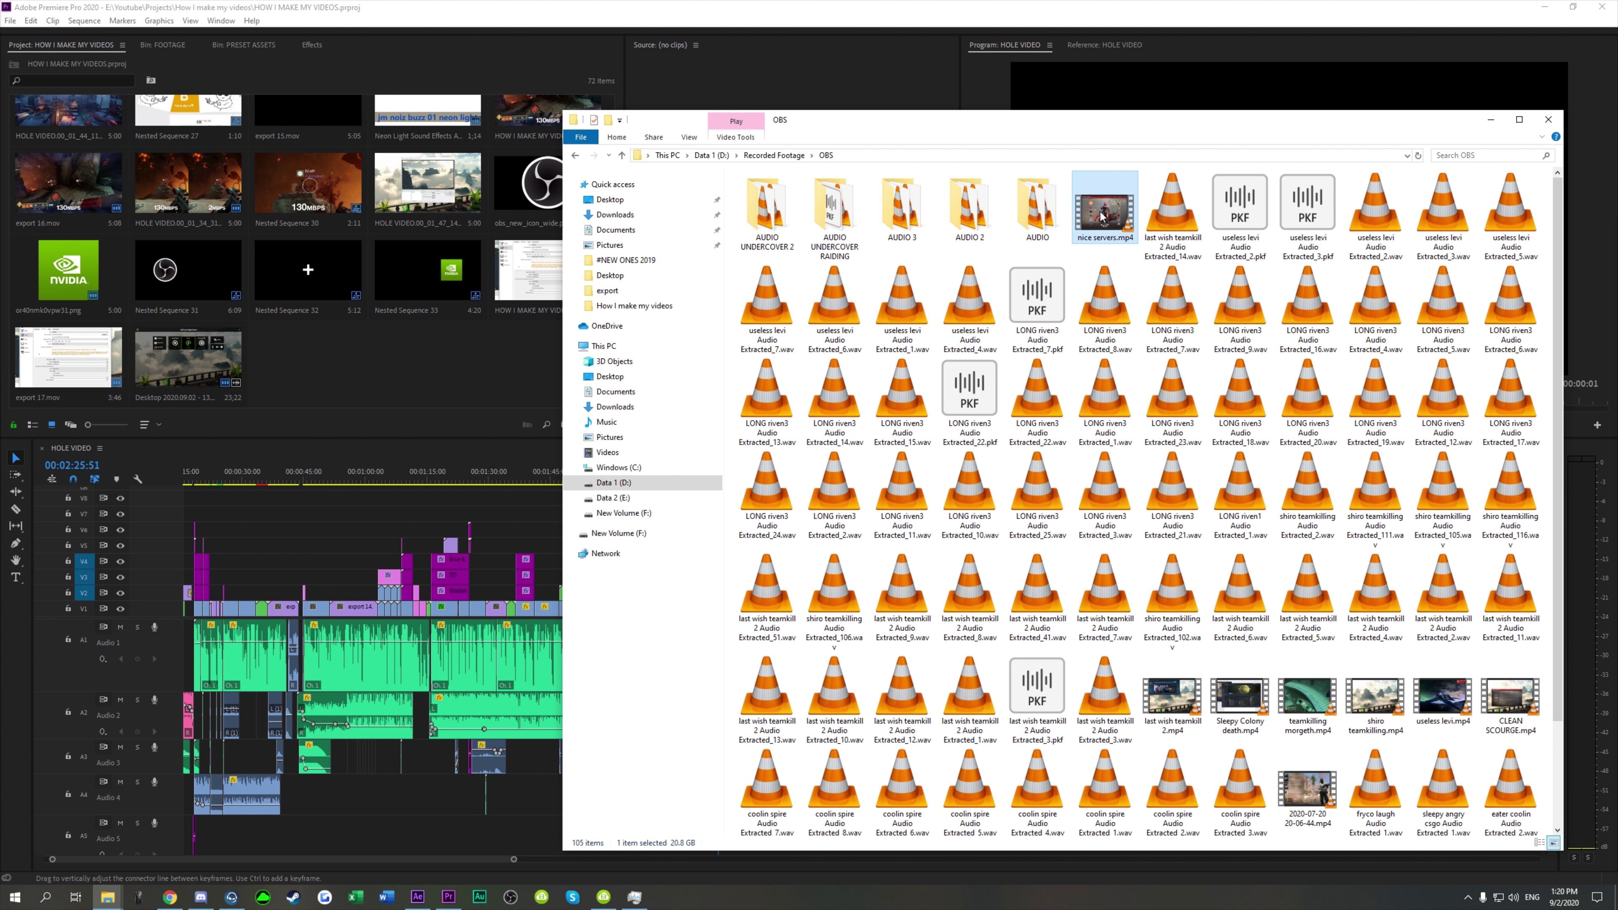
drag(1105, 205, 407, 297)
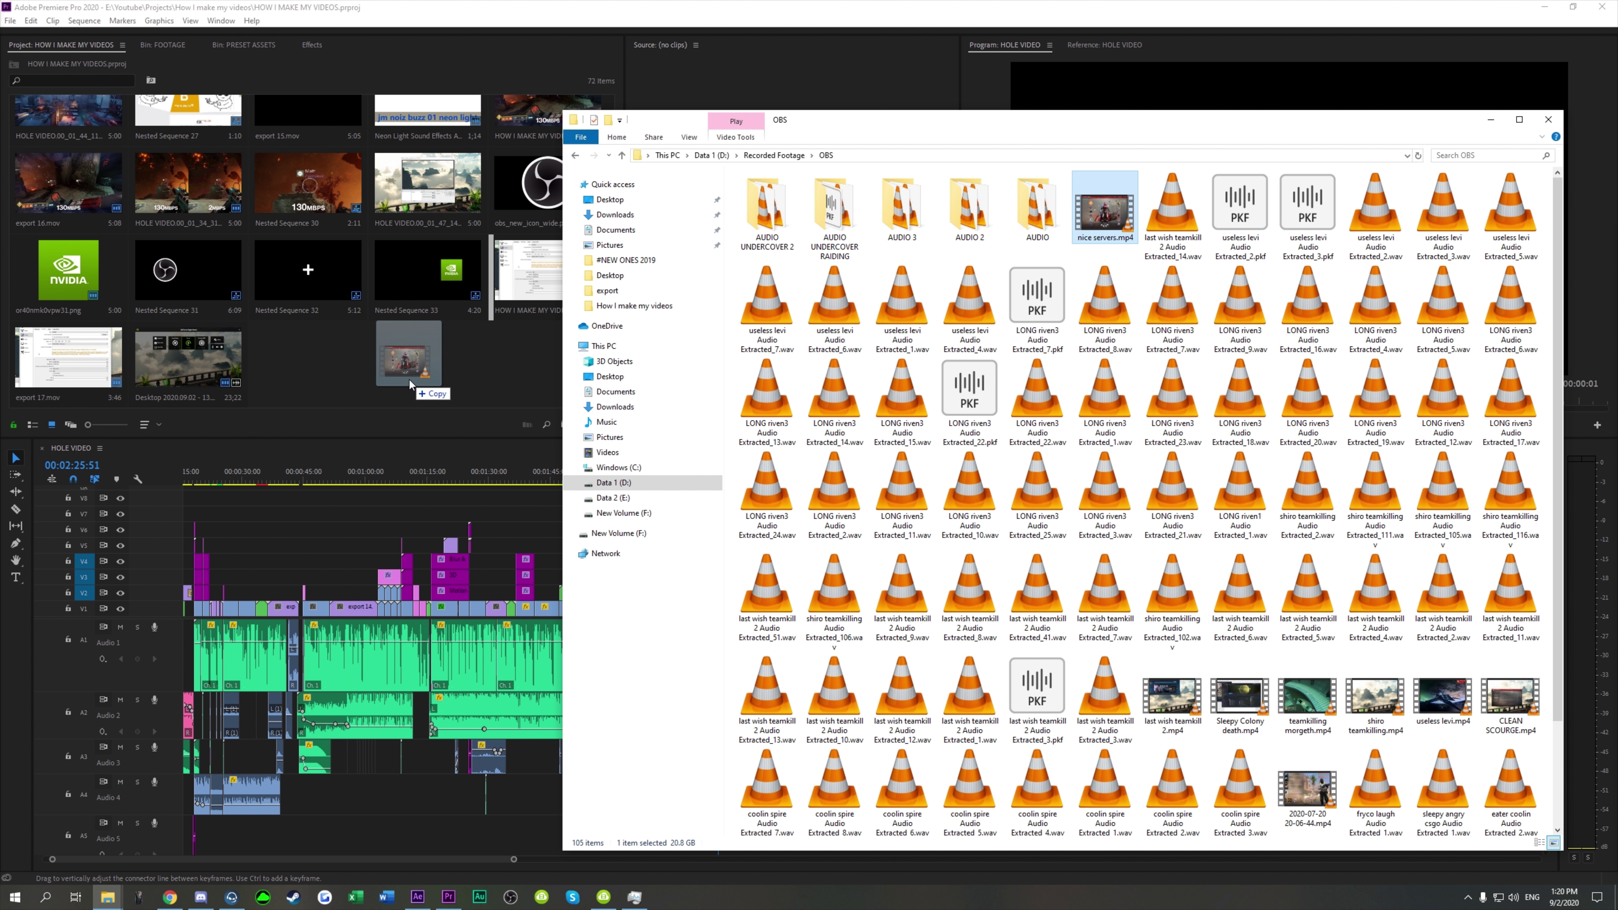
drag(409, 379, 408, 378)
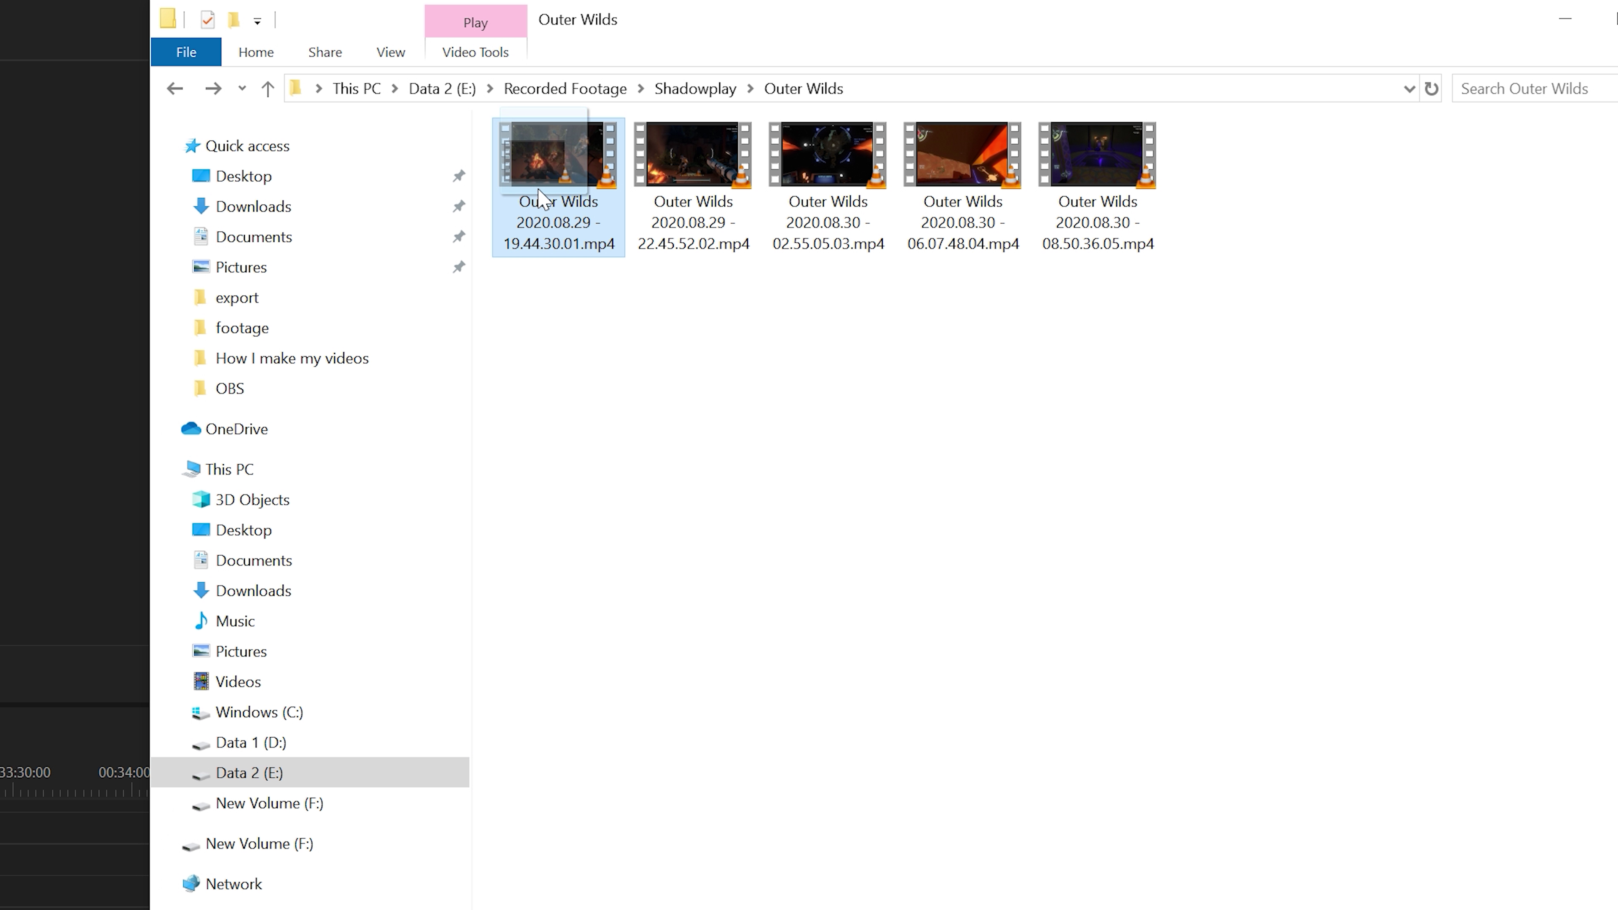
Step: Add the Outer Wilds recording and select its clip across the video and audio tracks
drag(540, 198, 0, 206)
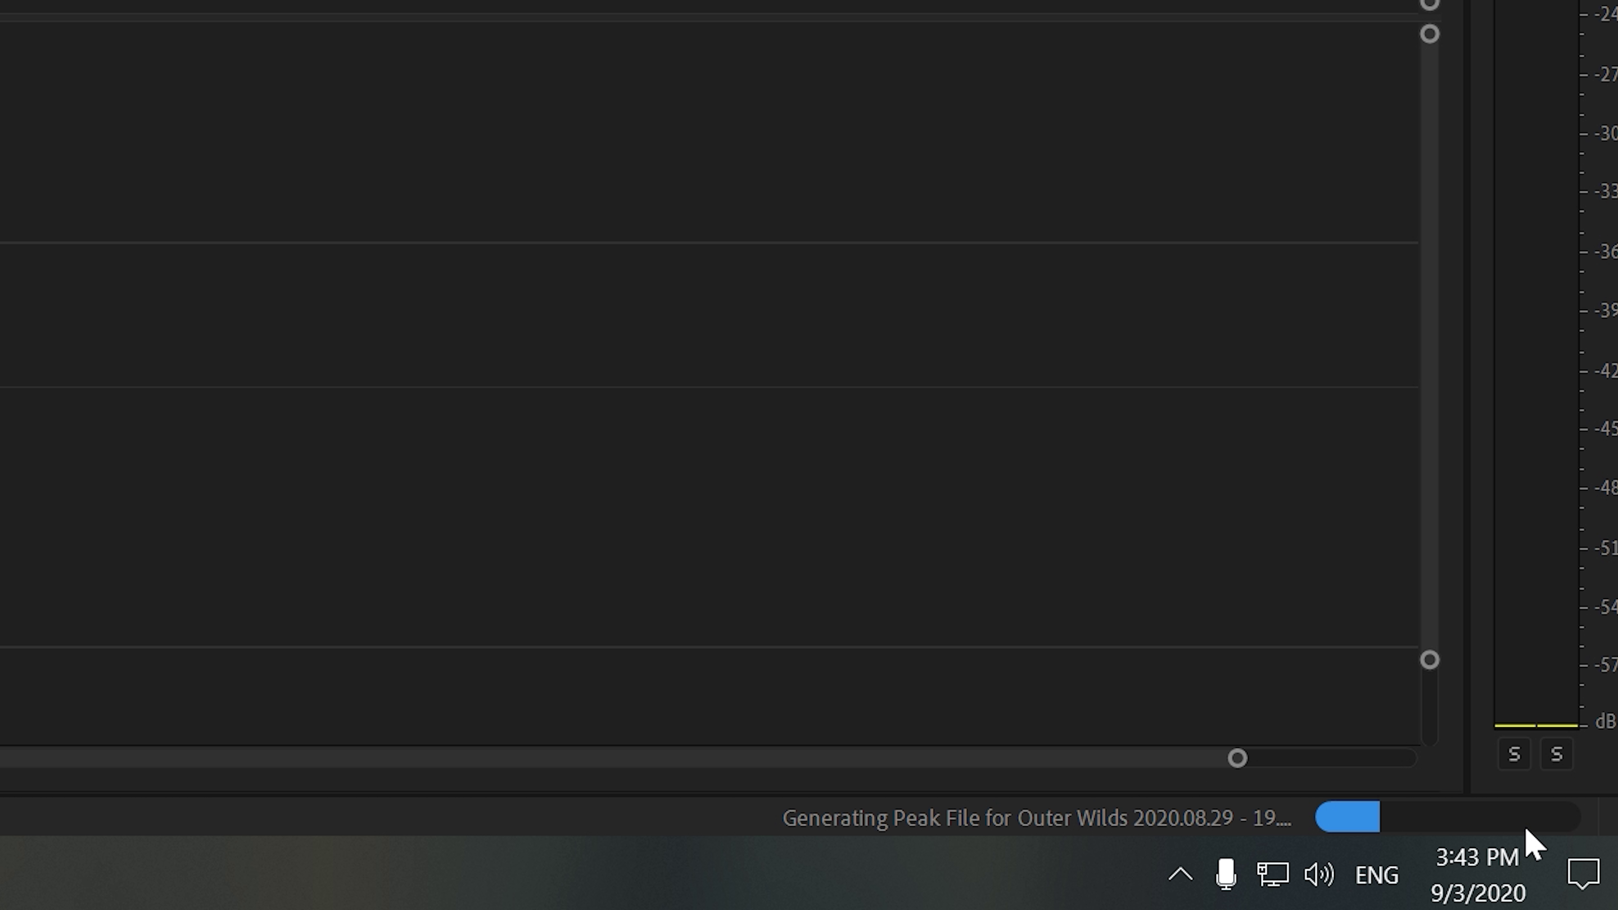
scroll(1191, 719, down, 3)
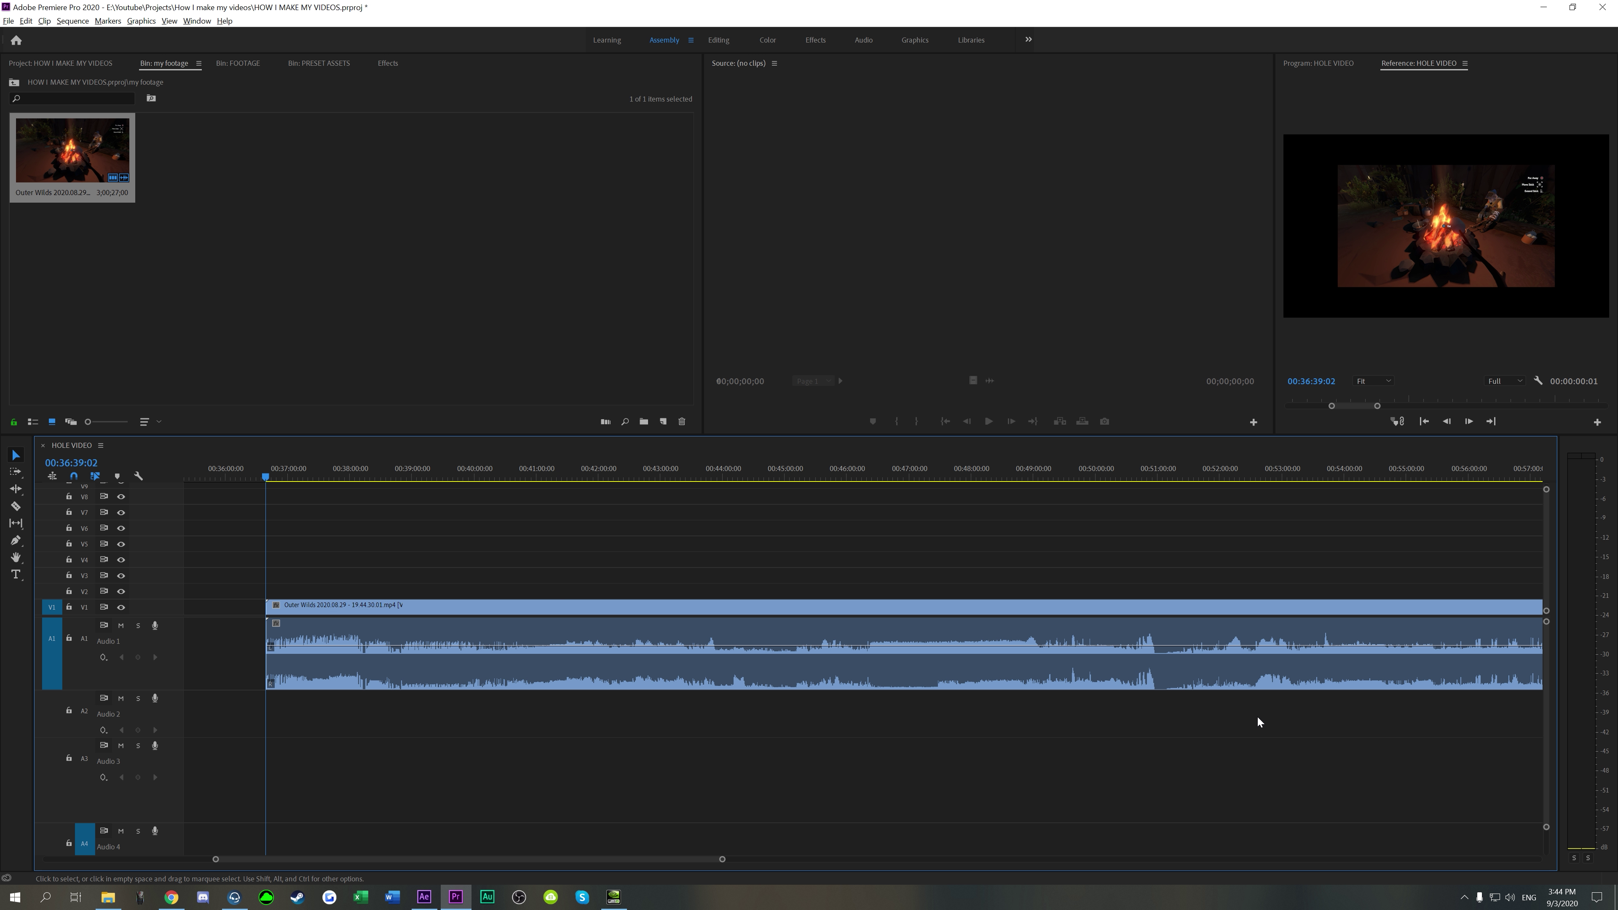
scroll(668, 717, down, 6)
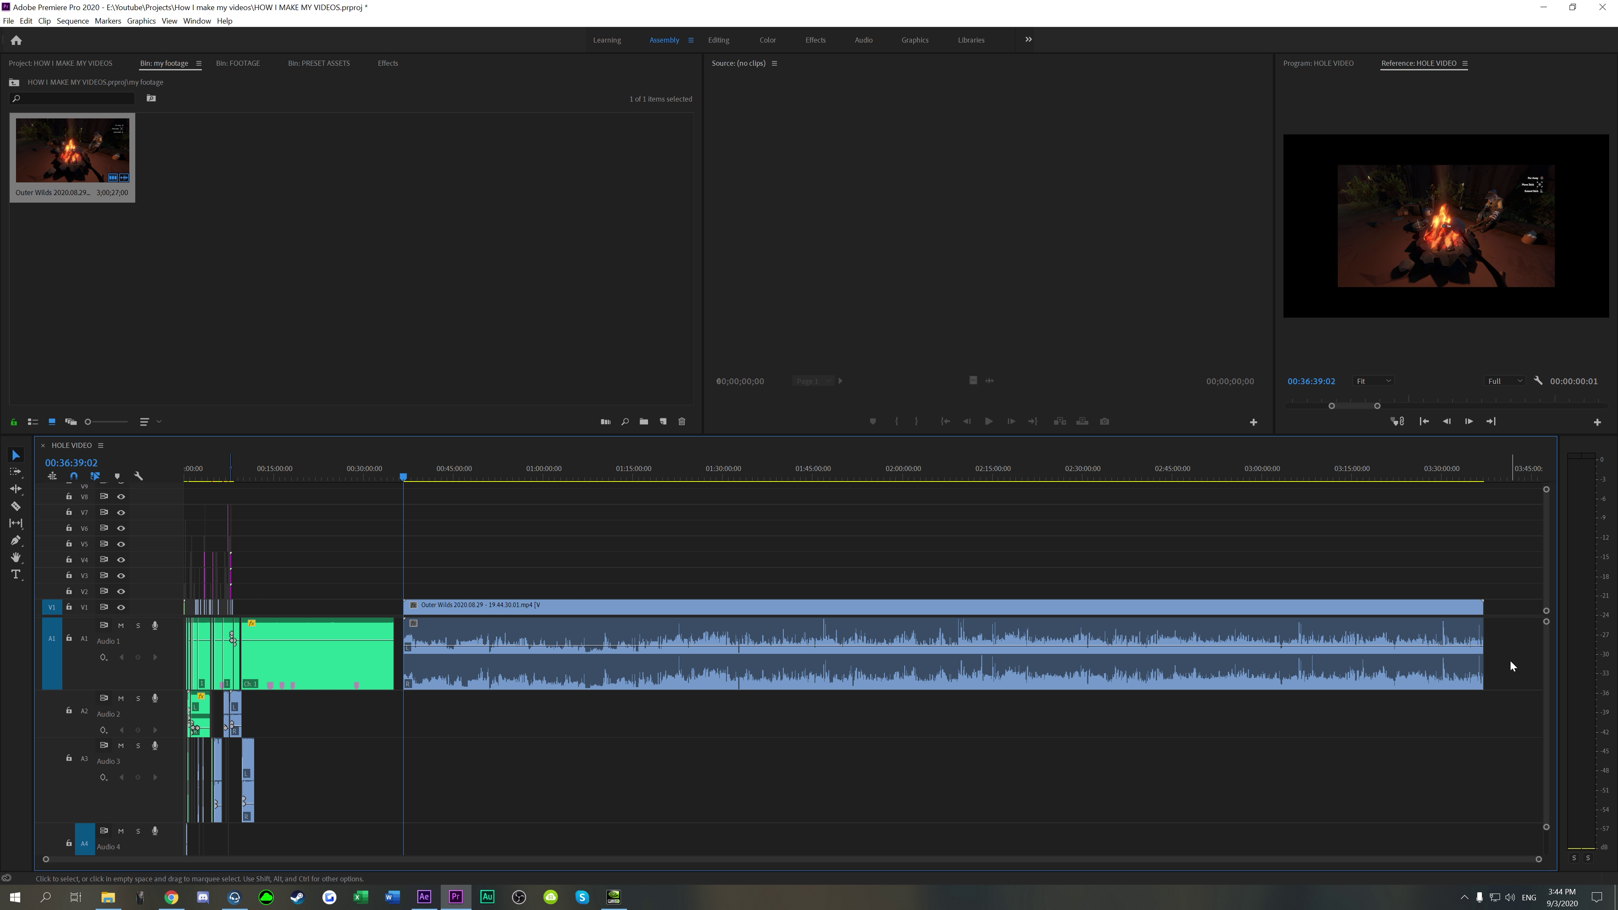
drag(1511, 661, 814, 718)
drag(474, 740, 656, 762)
drag(639, 696, 540, 540)
scroll(589, 727, down, 10)
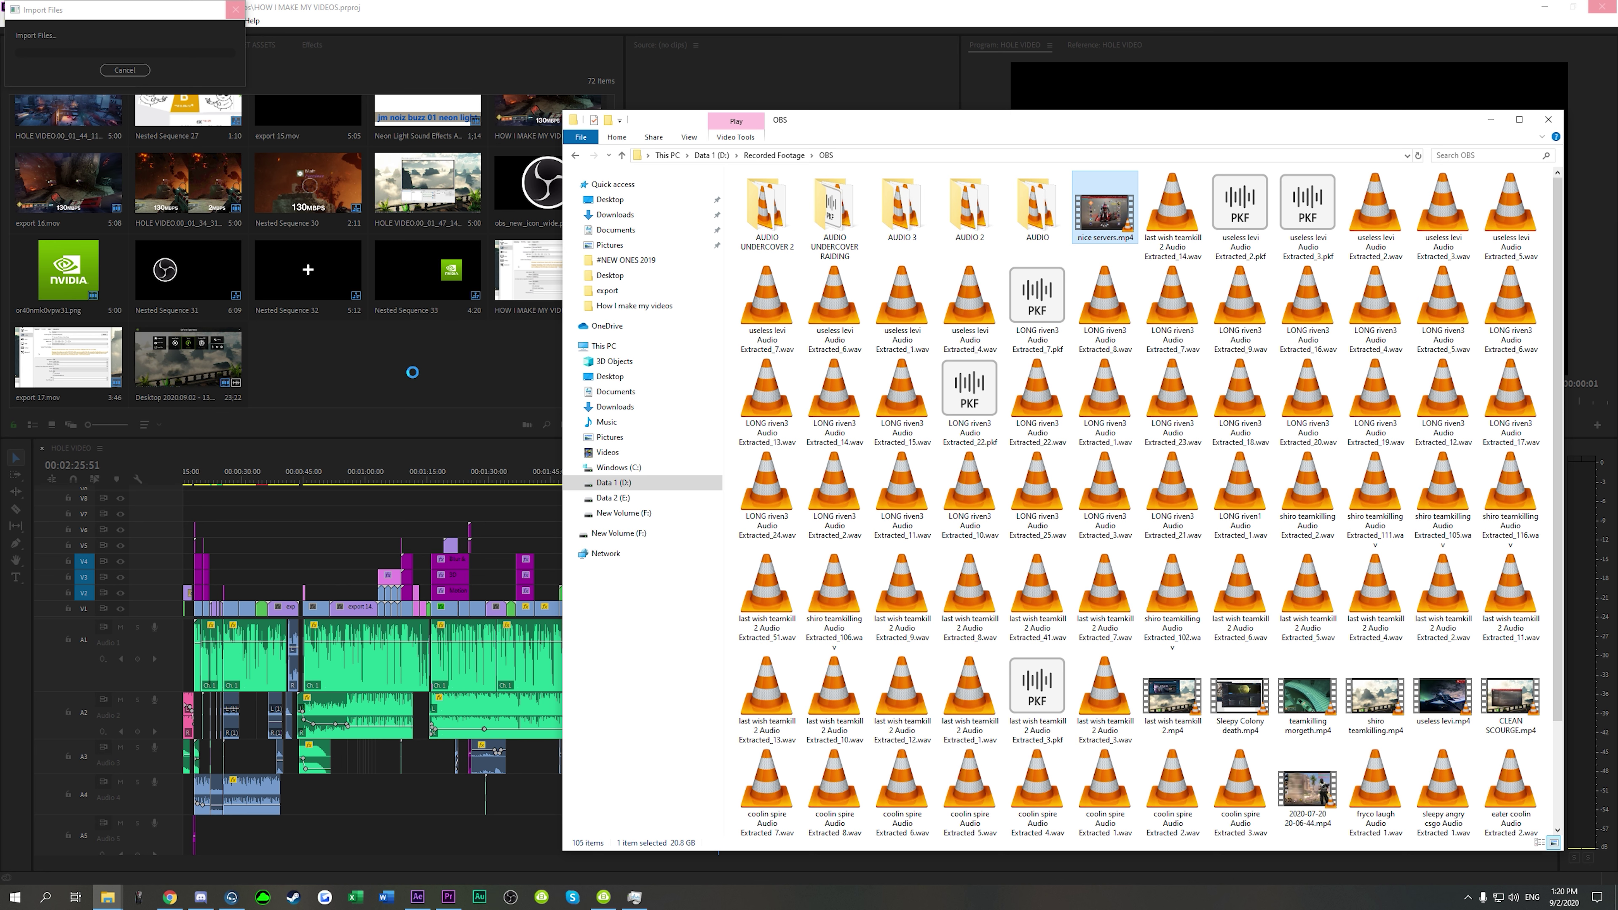
Step: Bring the frozen Premiere window forward and center its Not Responding Import Files dialog
click(412, 372)
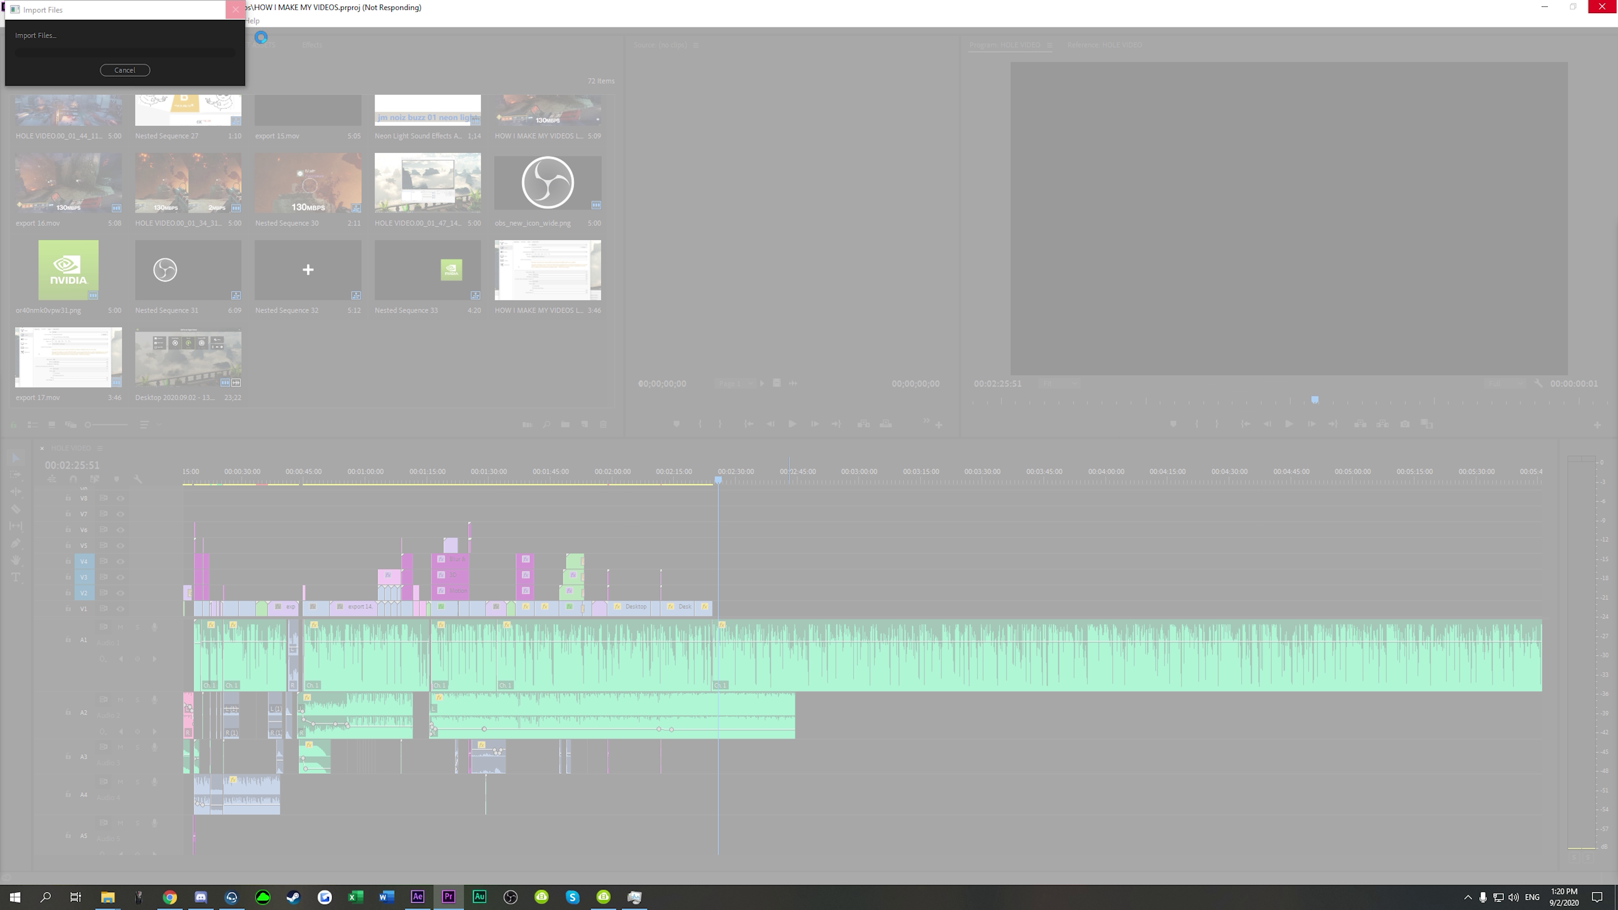
drag(141, 13, 797, 177)
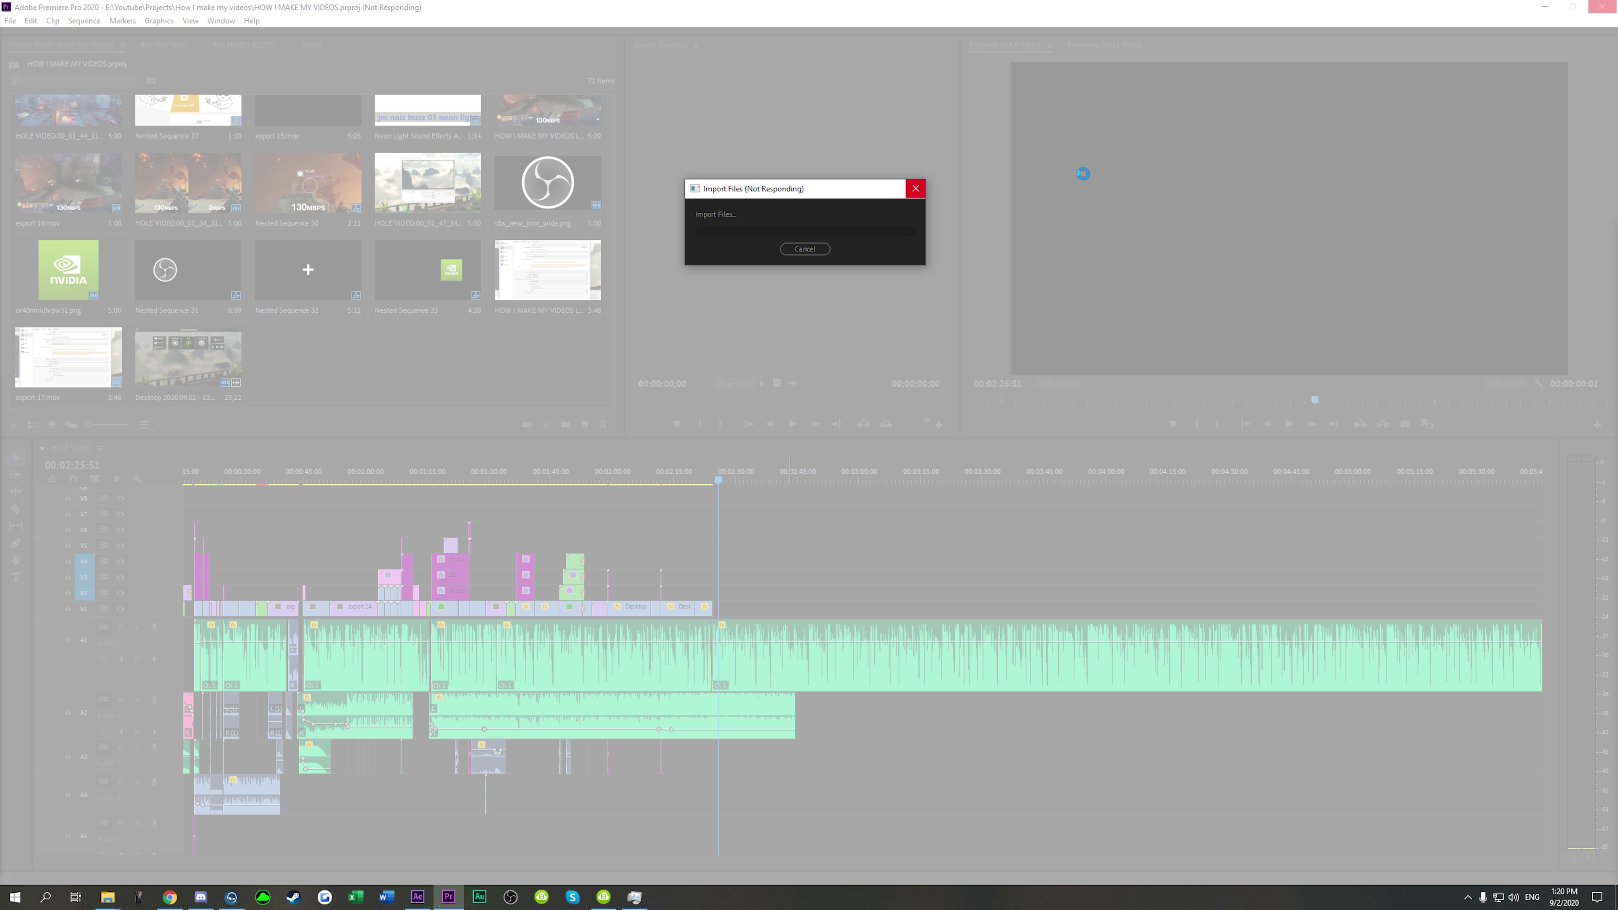
Step: Open Task Manager and select the not-responding Premiere Pro process in Processes
key(ctrl+shift+Escape)
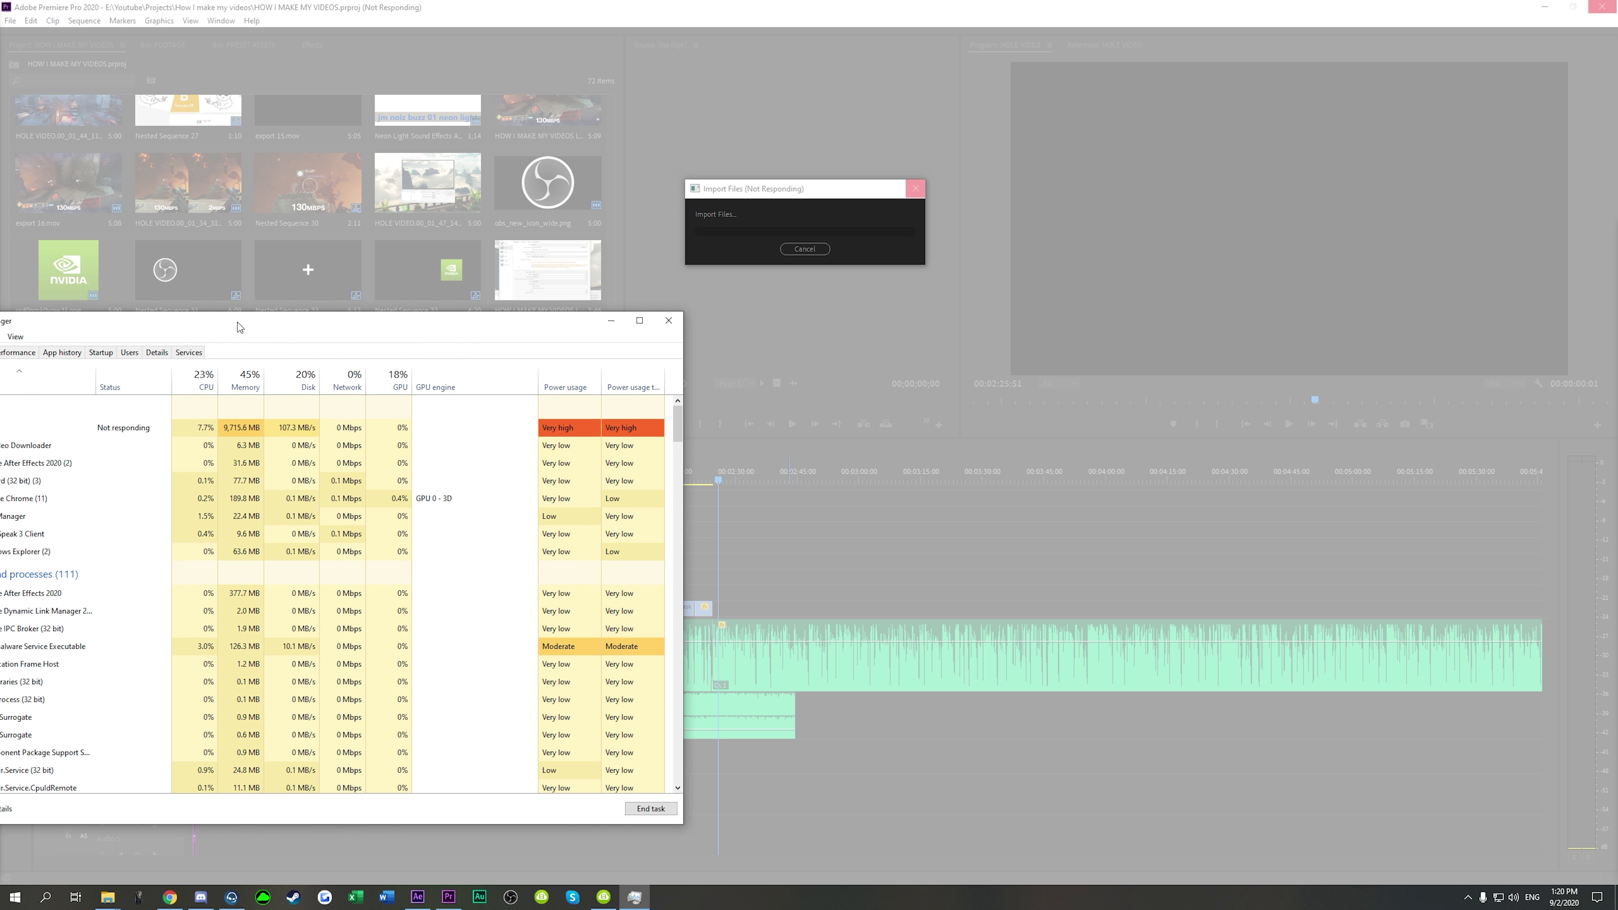
drag(300, 293, 722, 297)
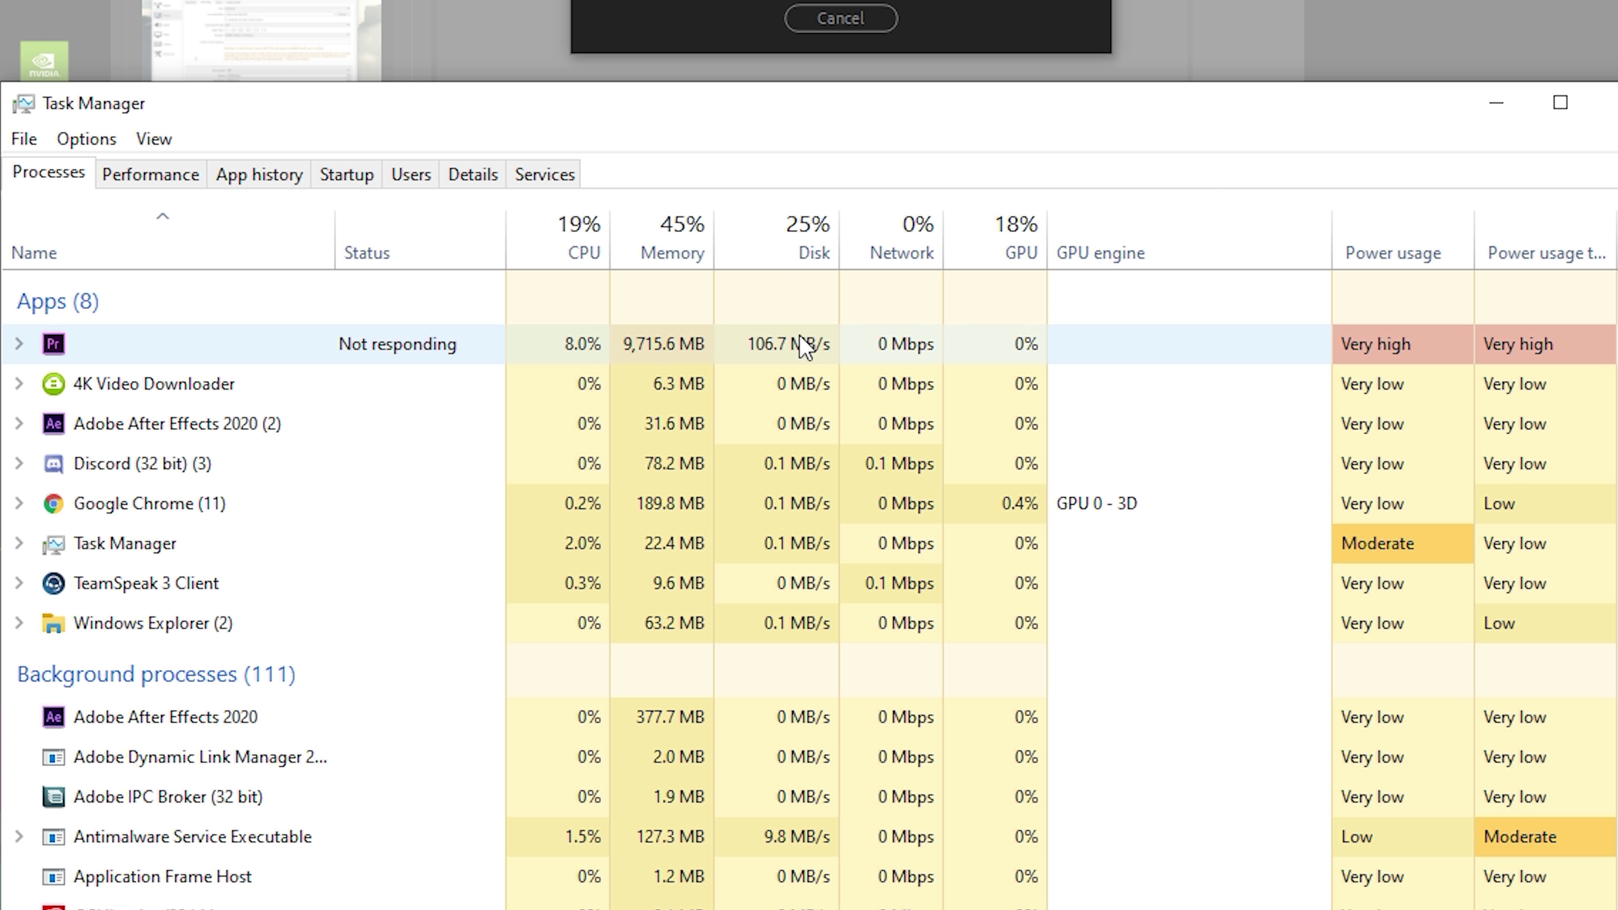
click(720, 349)
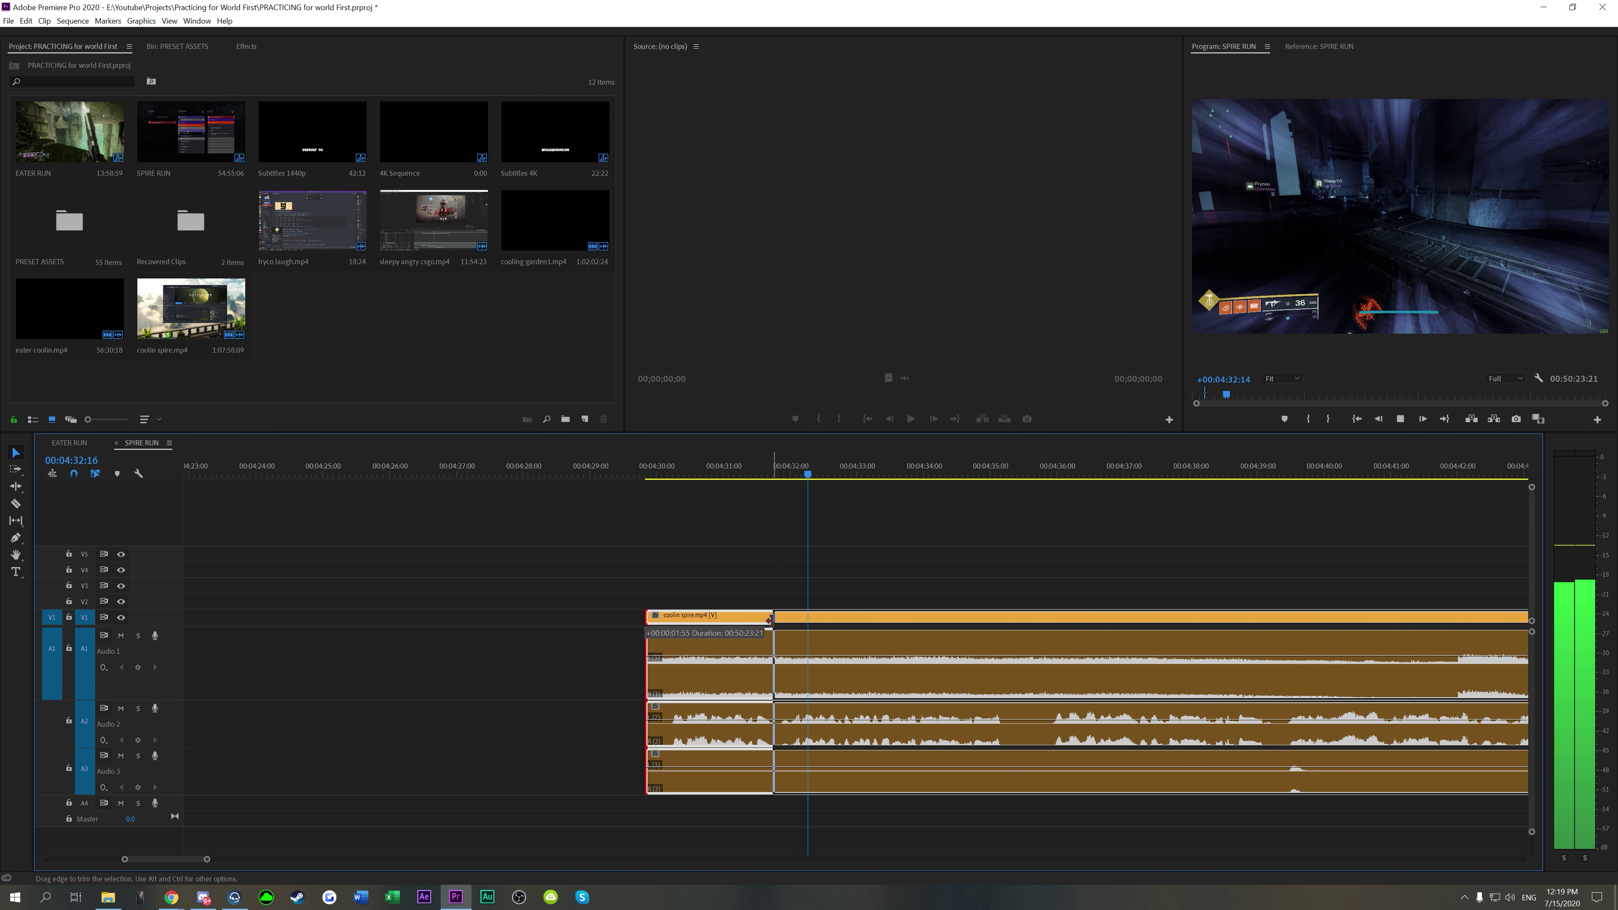
Step: Trim the dead gameplay off the coolin spire clip's start to about 4:39
drag(769, 619, 770, 618)
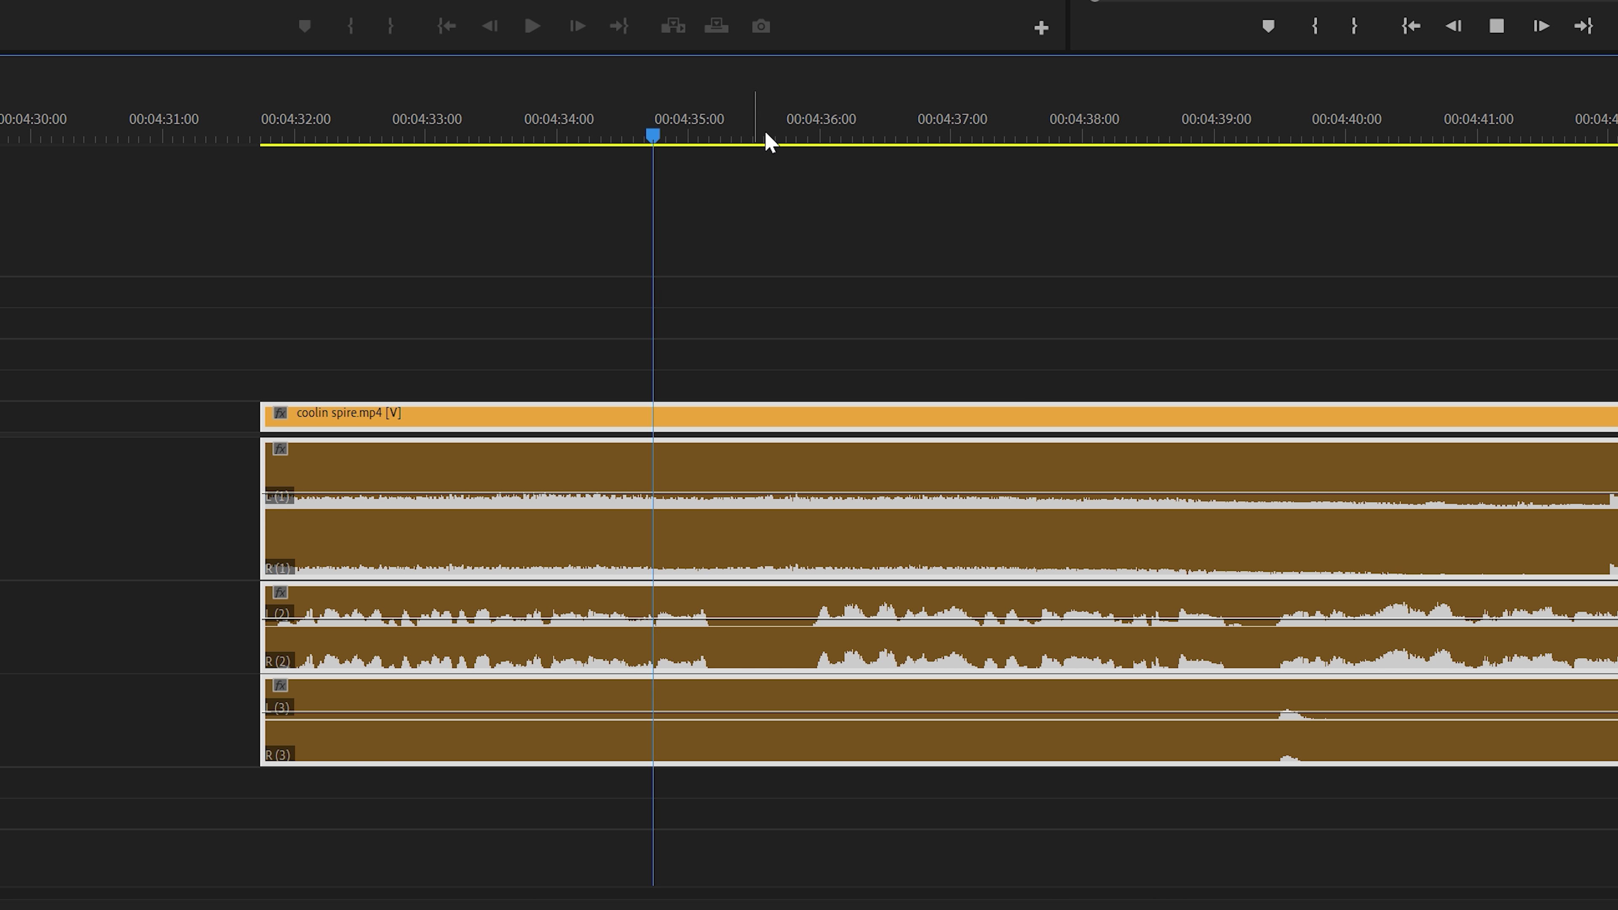
scroll(250, 437, down, 2)
drag(449, 425, 464, 423)
scroll(845, 458, up, 3)
scroll(25, 386, down, 3)
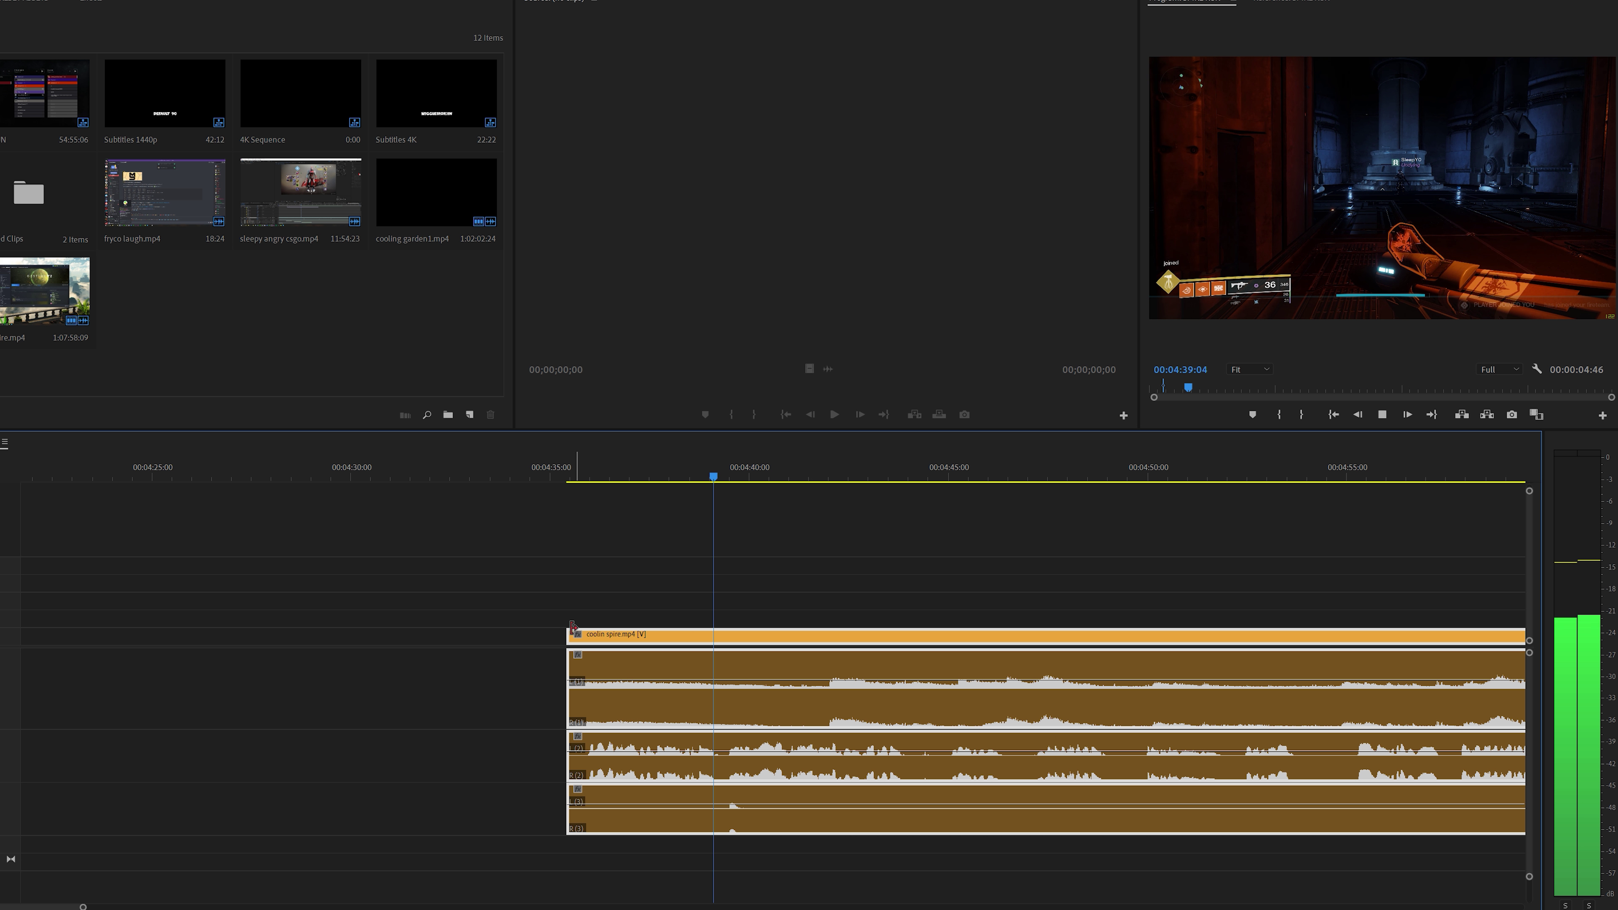
drag(63, 414, 307, 418)
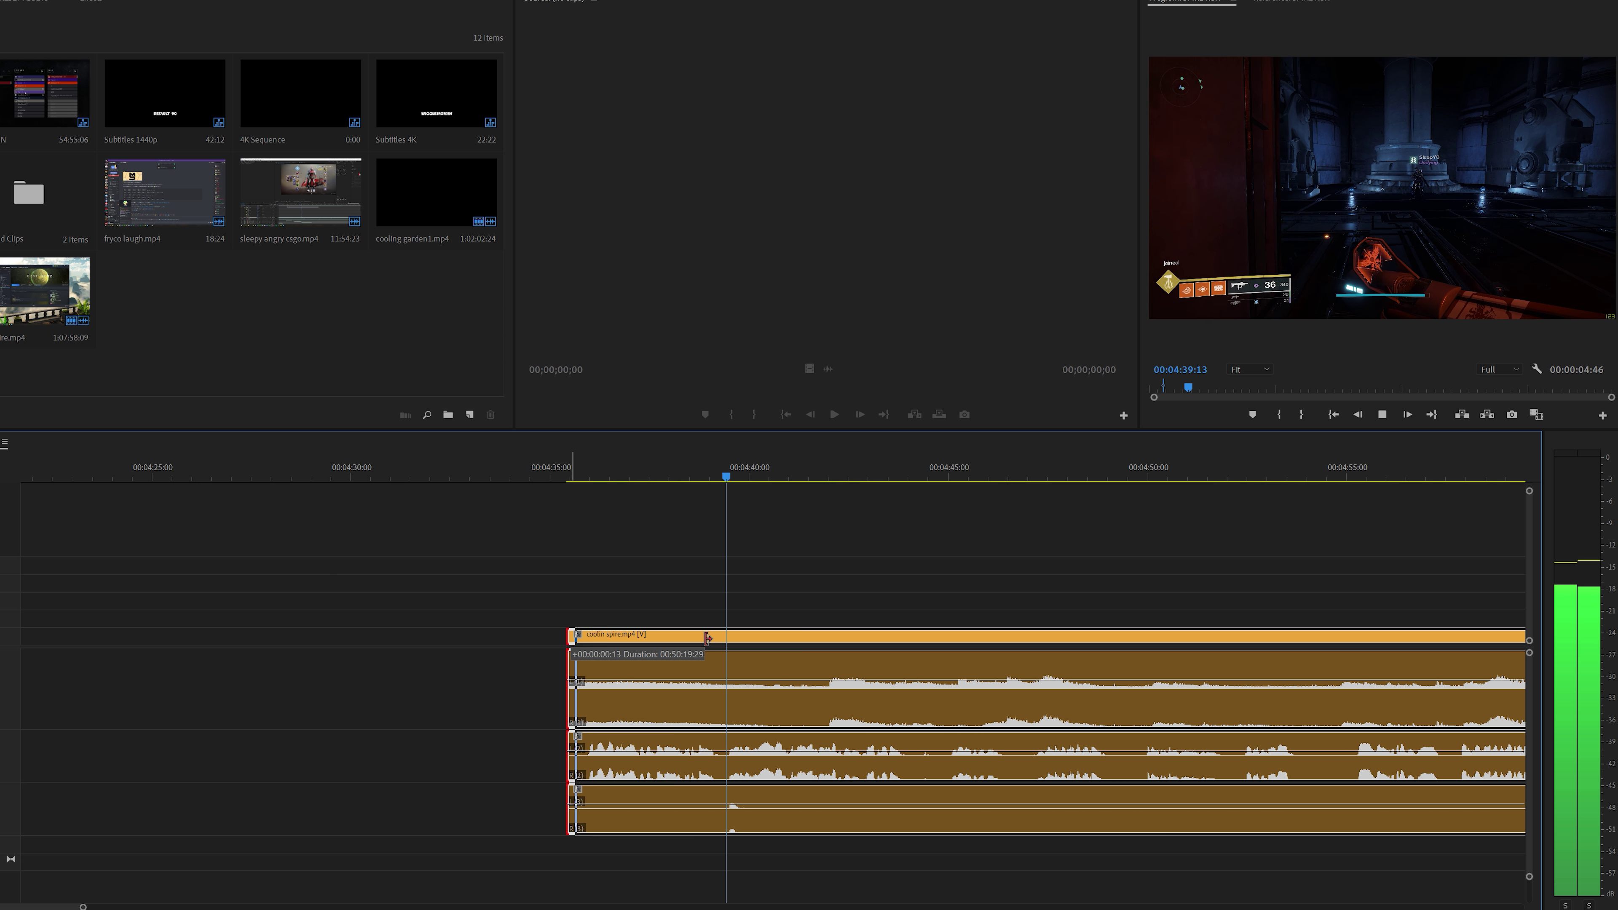
drag(729, 638, 726, 638)
scroll(841, 645, up, 3)
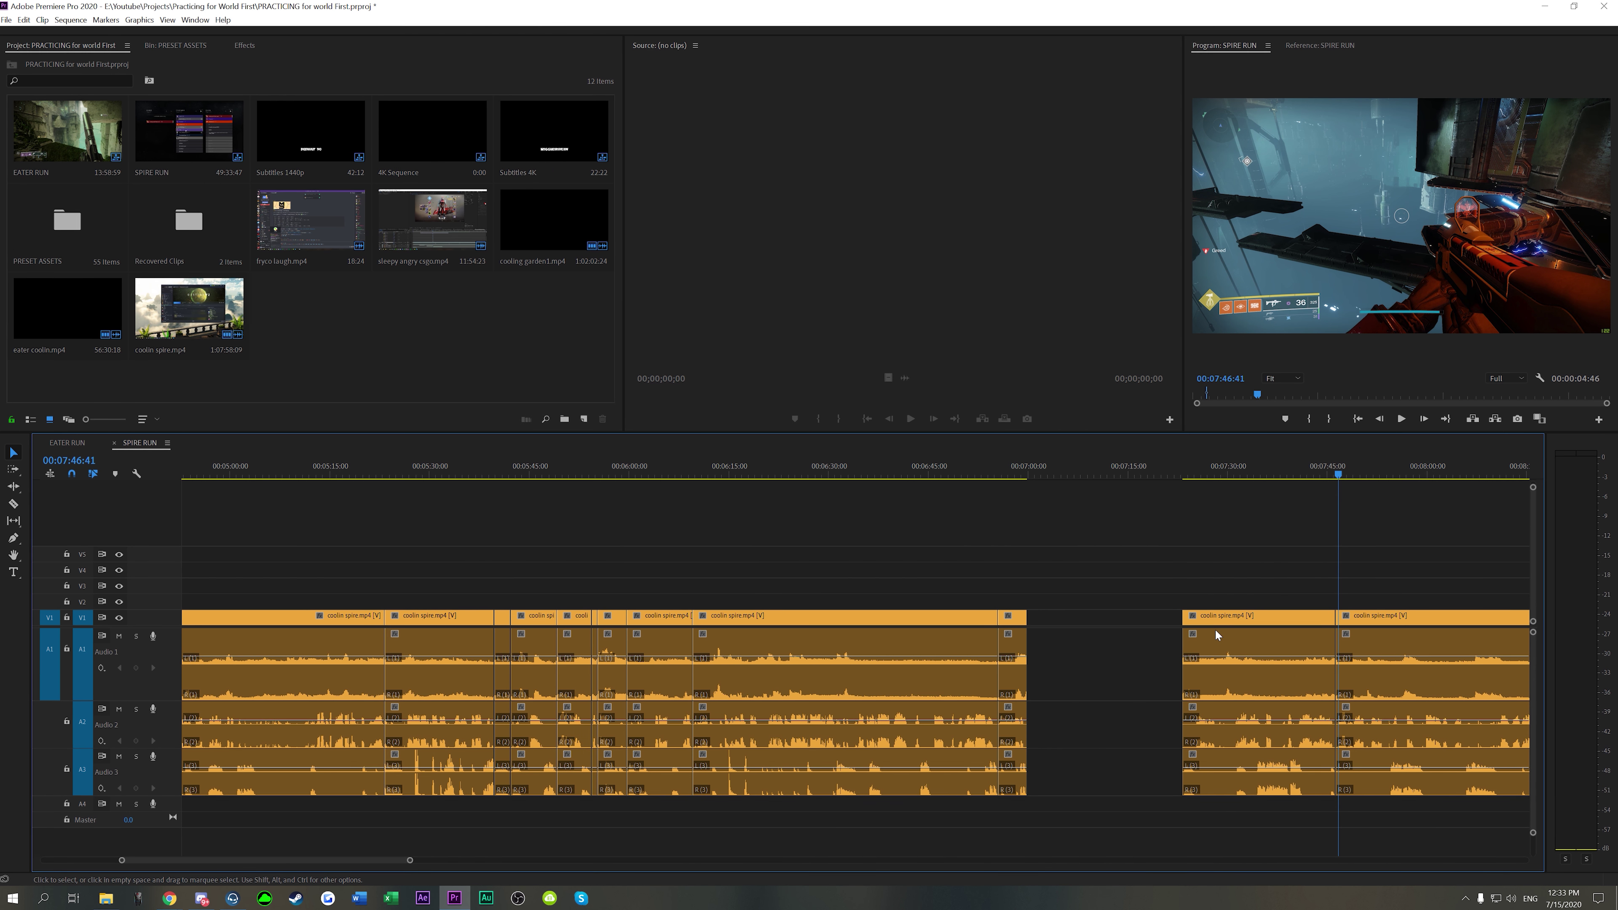
Step: Move the later coolin spire clip earlier to 7:00 and play back the sequence
drag(1215, 628, 1063, 635)
key(space)
scroll(1283, 722, down, 3)
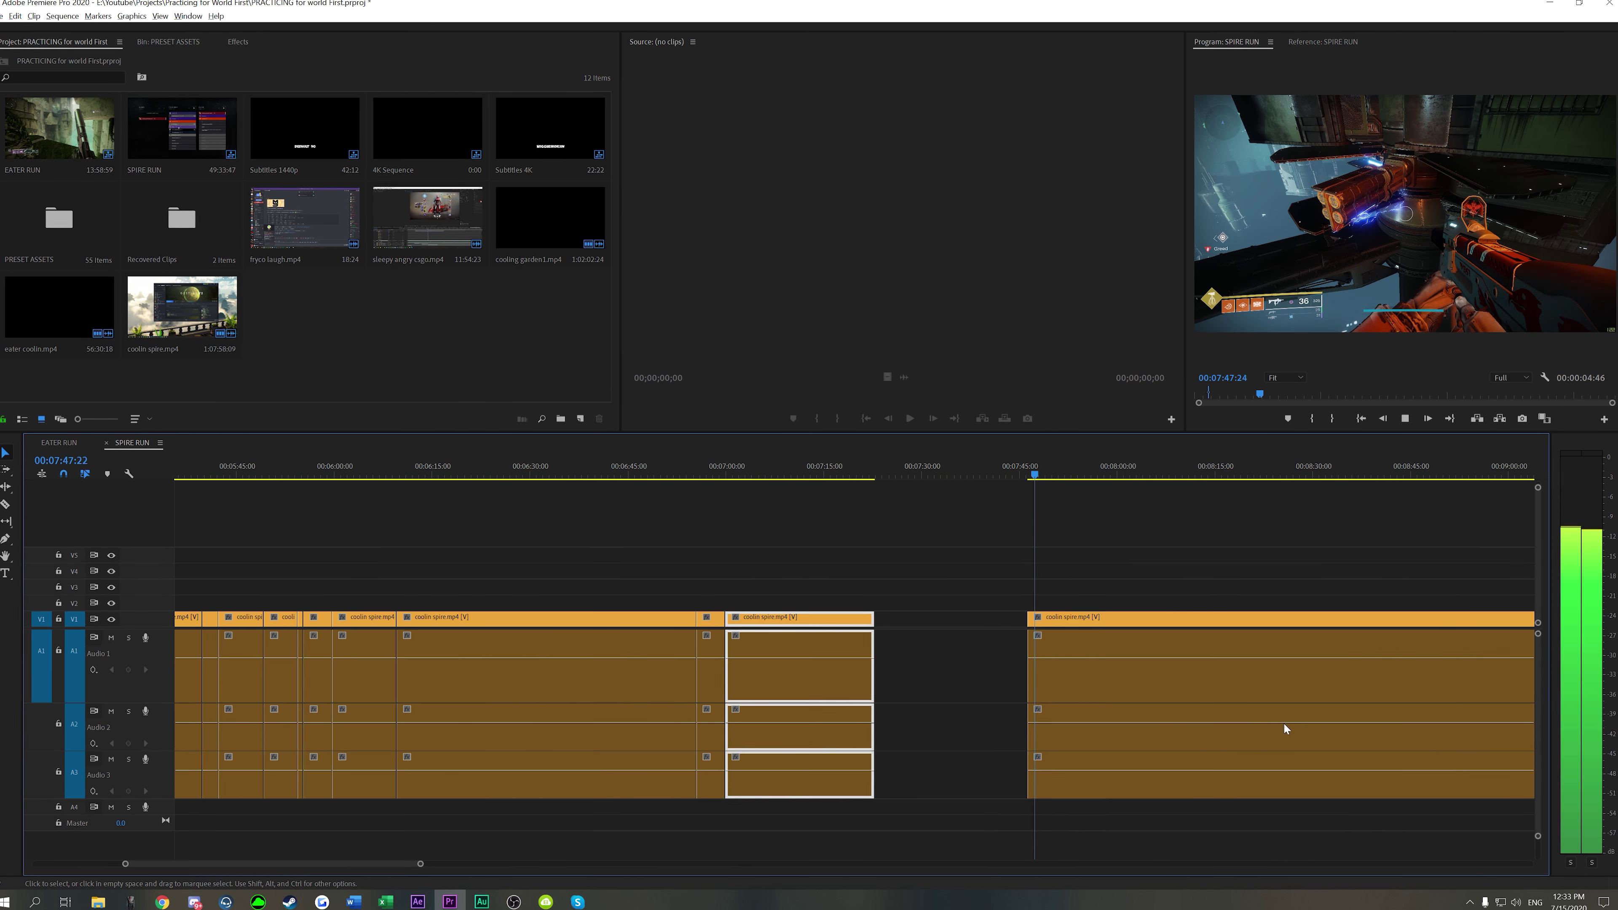
scroll(1000, 747, up, 5)
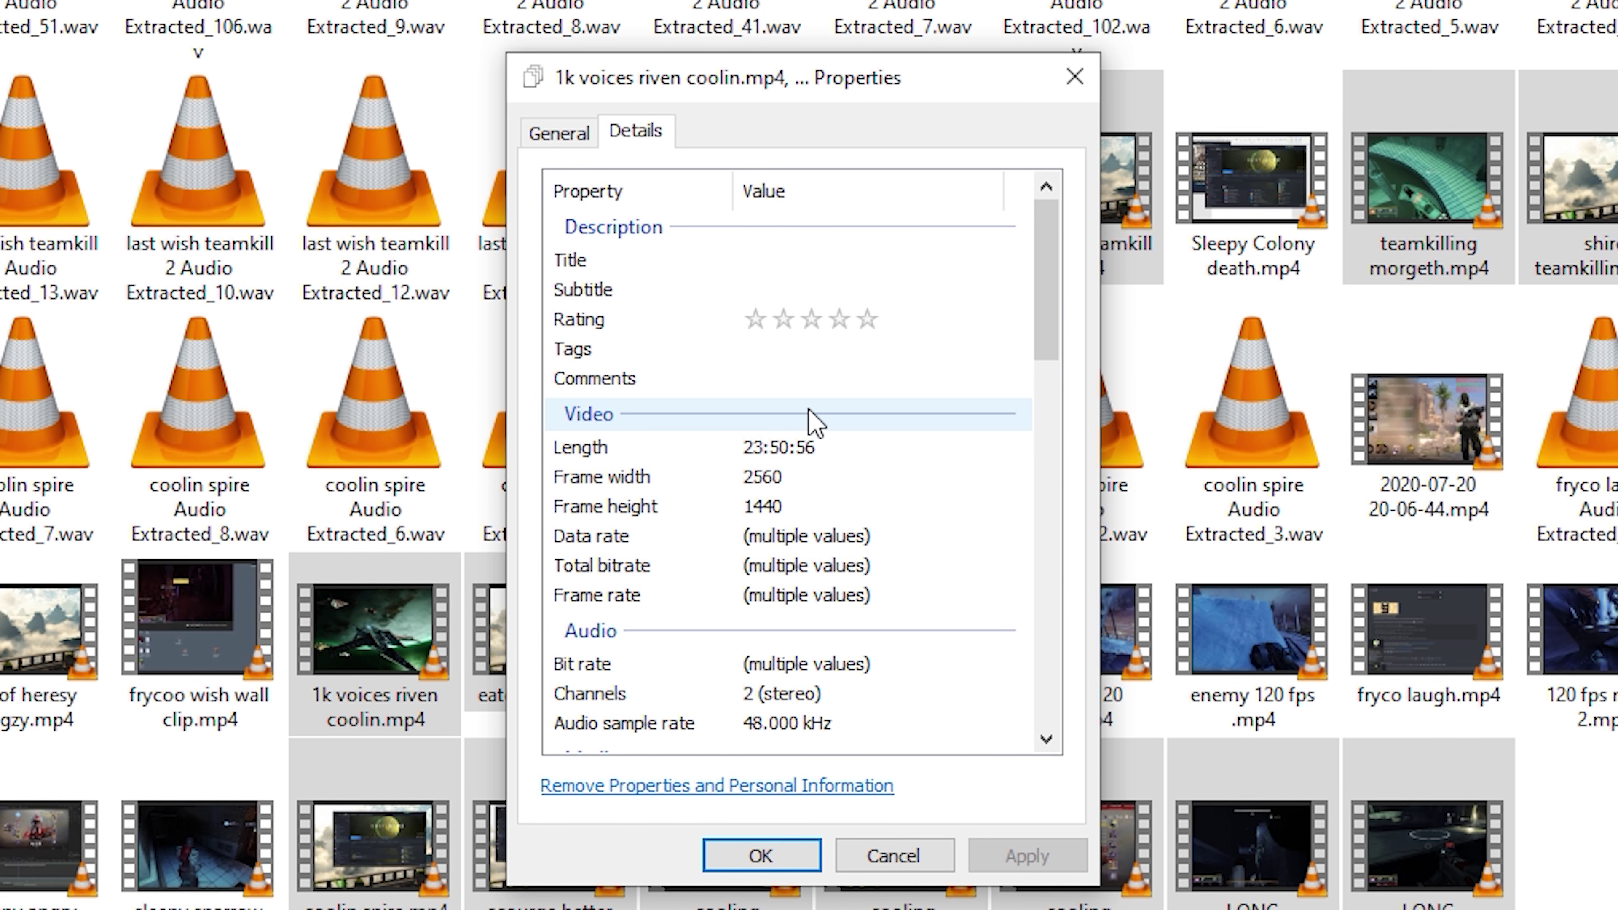
Step: Check the recordings' length, then create a text file named sleepy sparrow death.txt
click(761, 447)
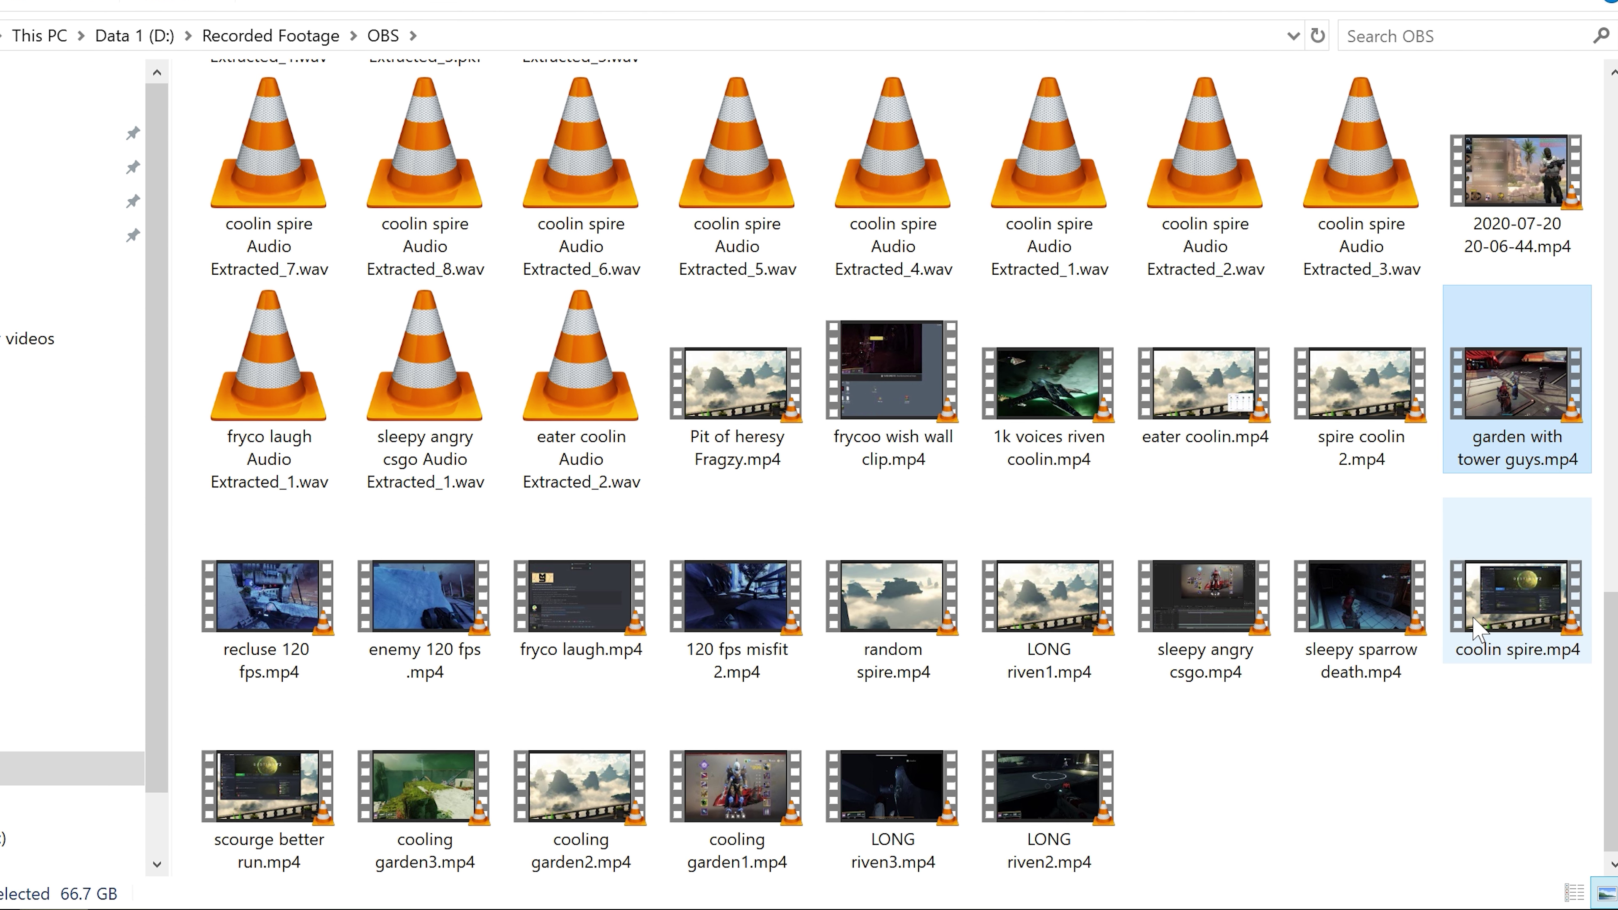
click(1358, 681)
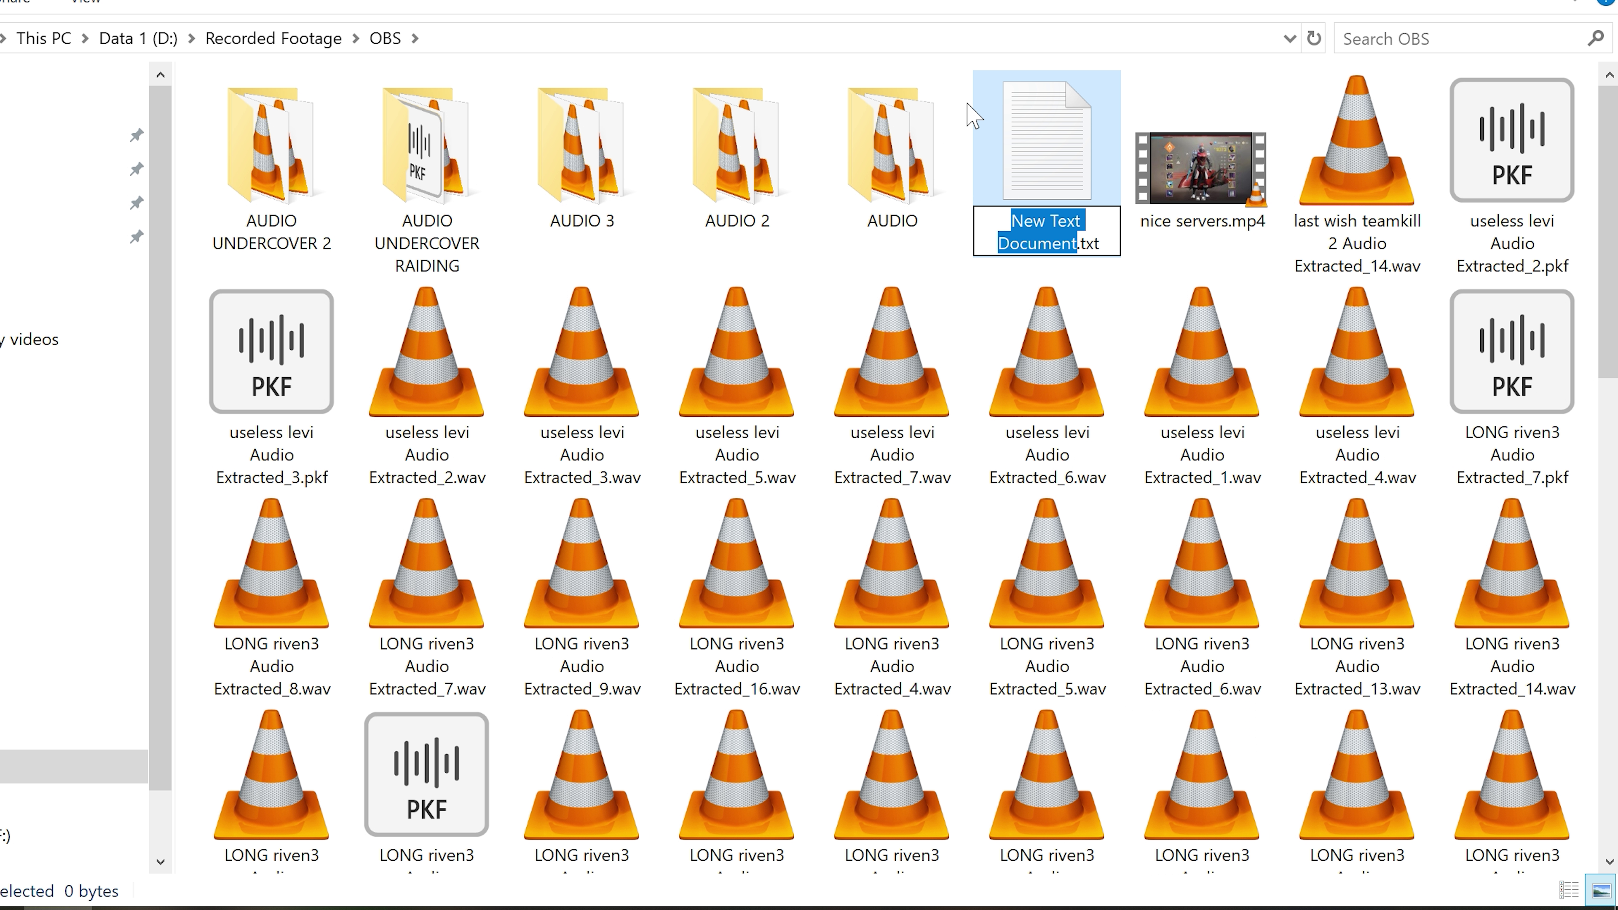
text(py )
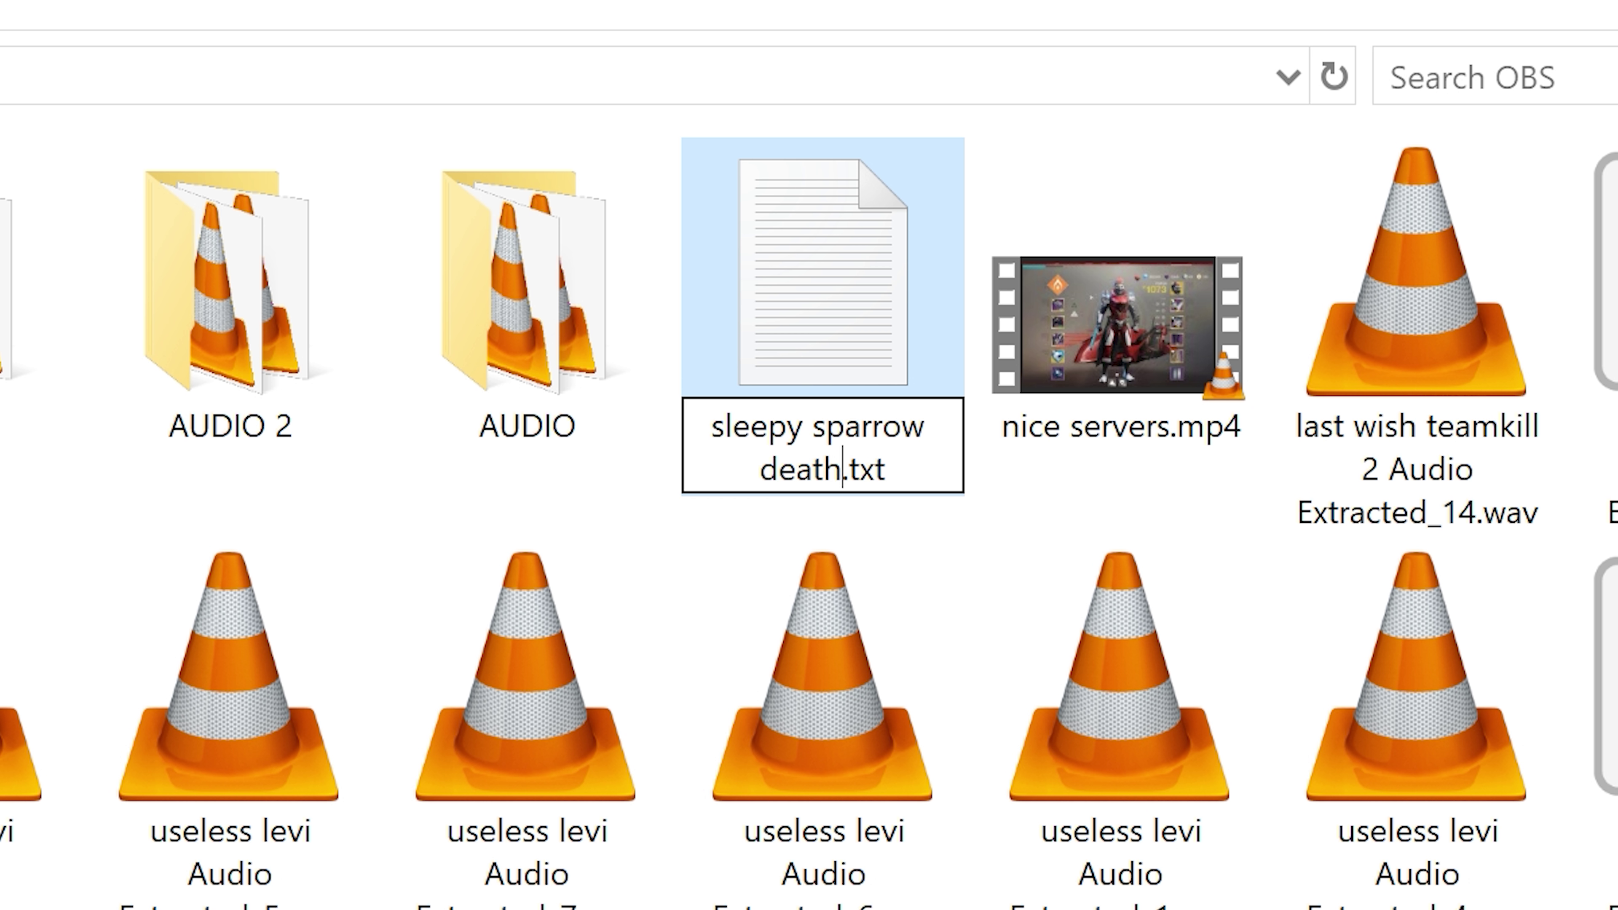
text(sparrow death)
click(1021, 365)
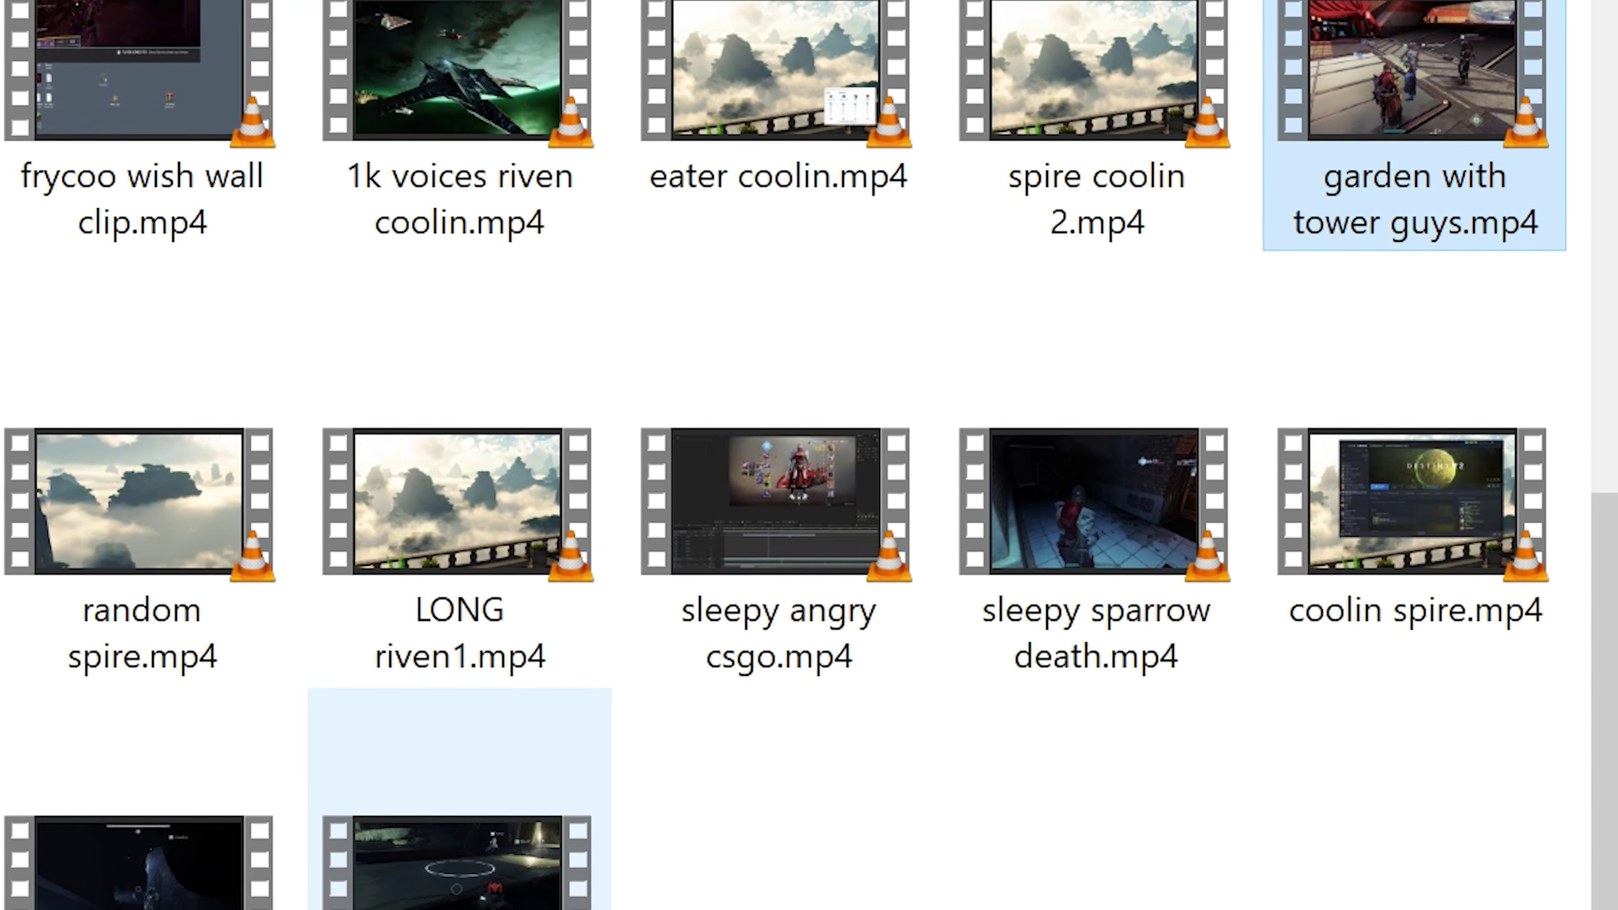
click(1086, 630)
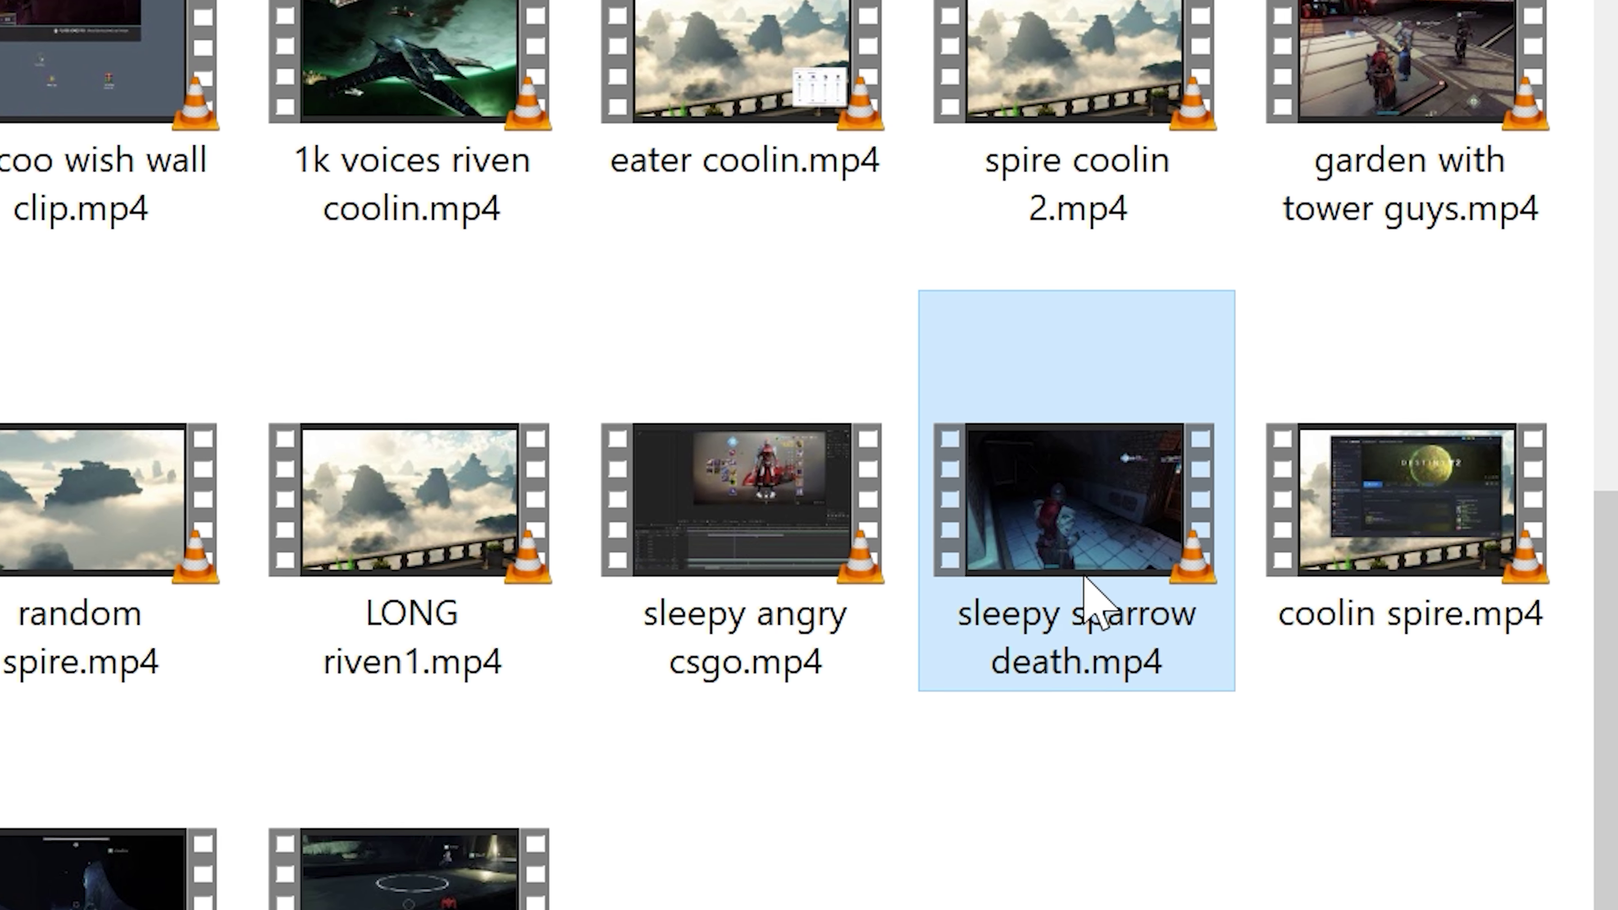
mouse_move(1065, 497)
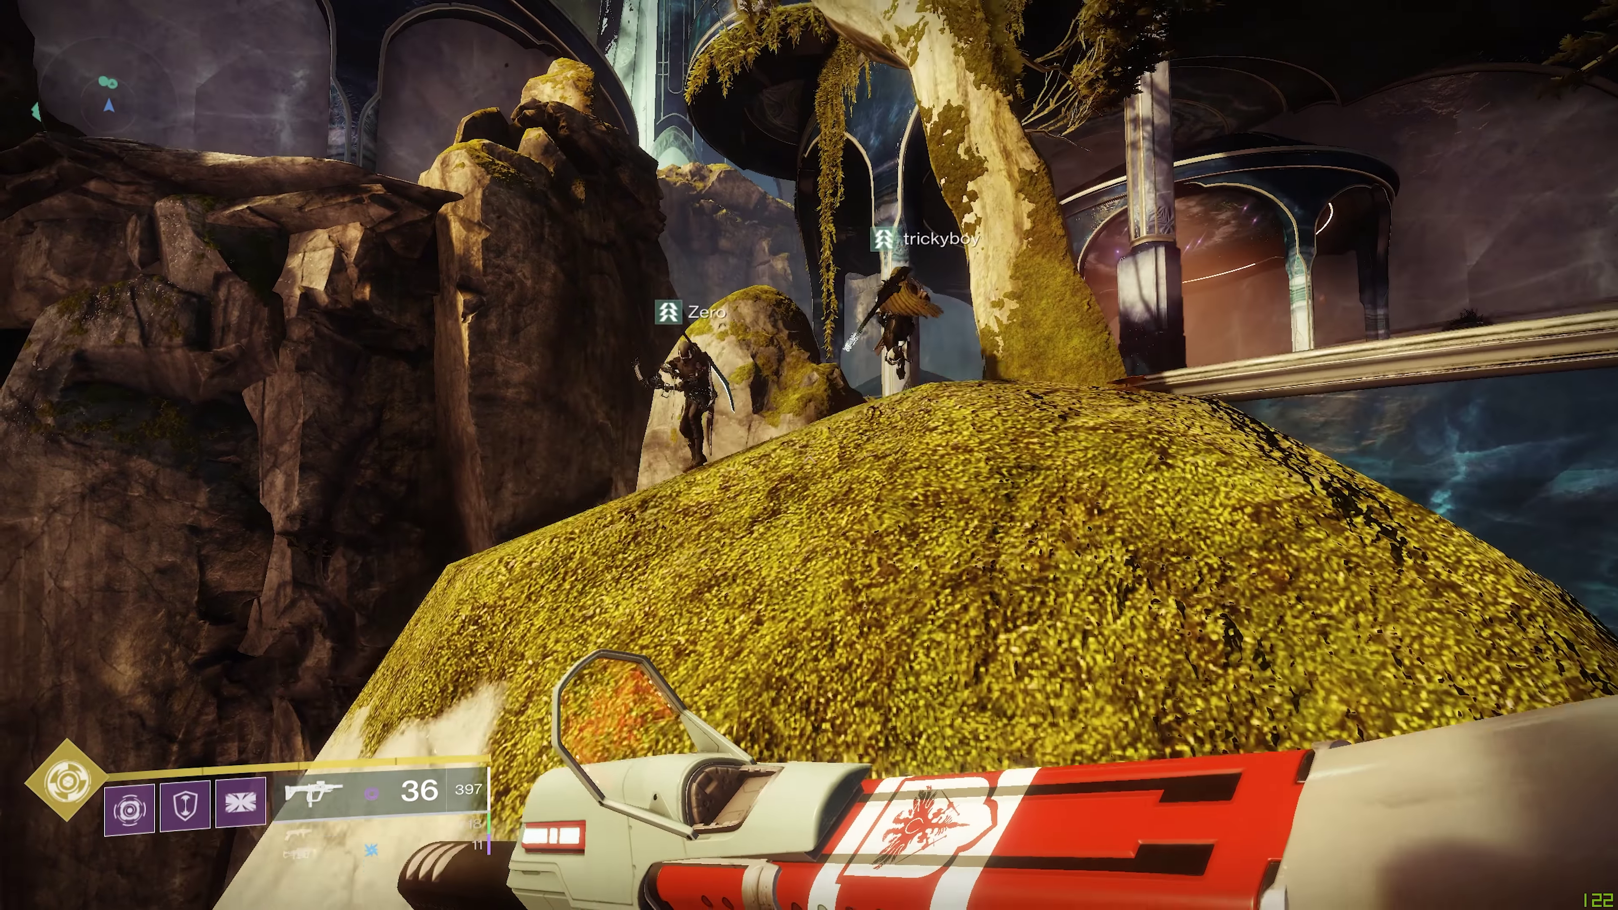
key(w)
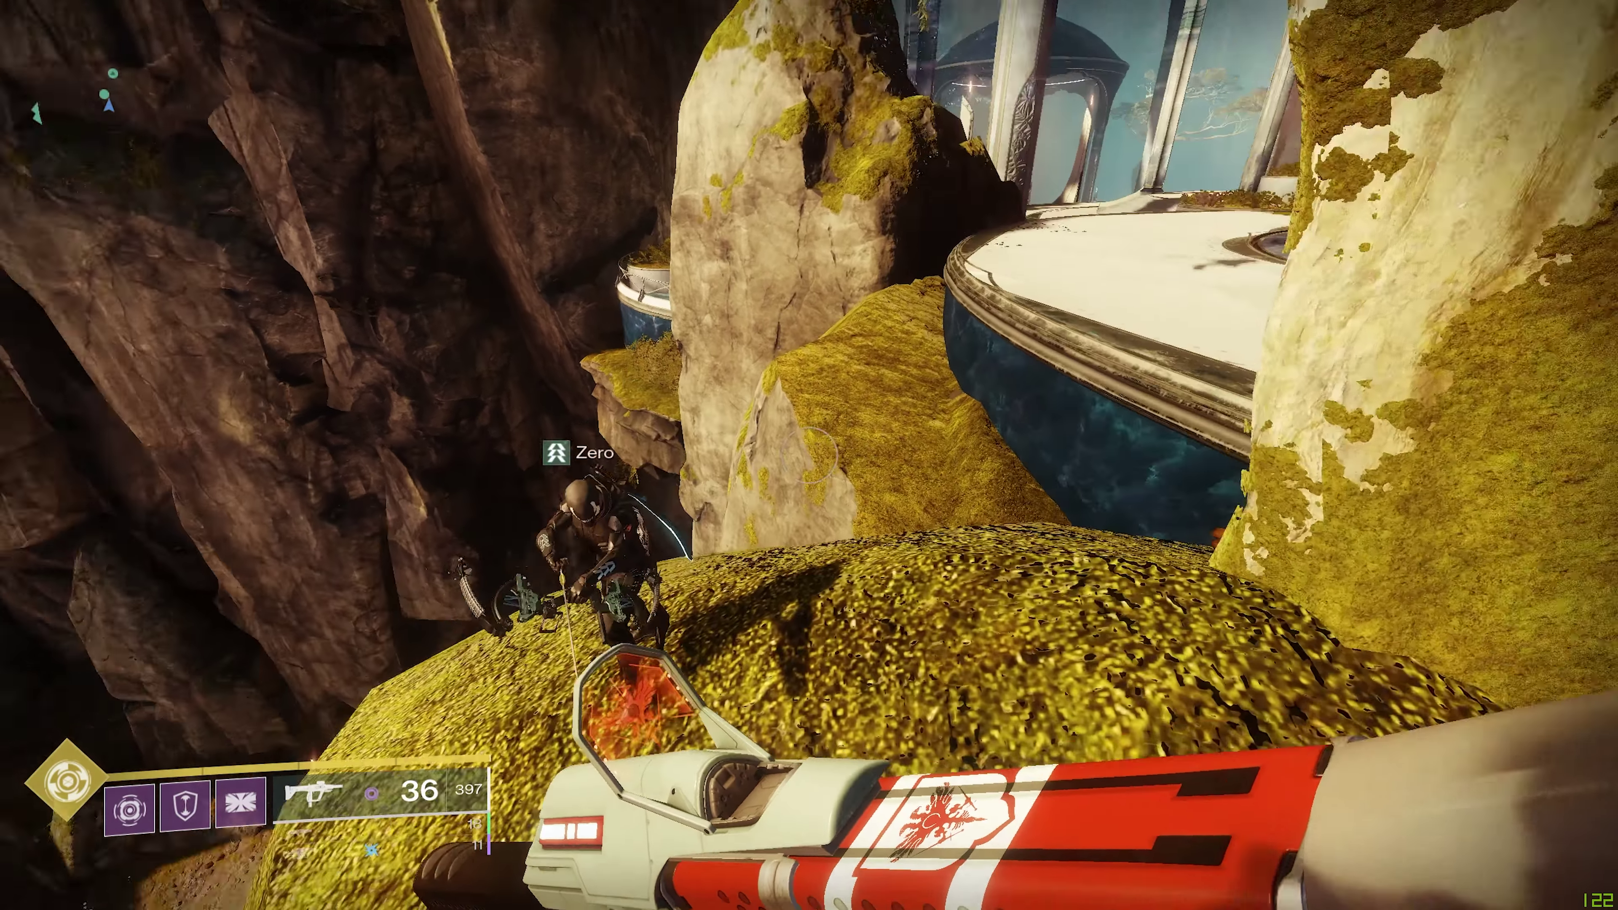
key(w)
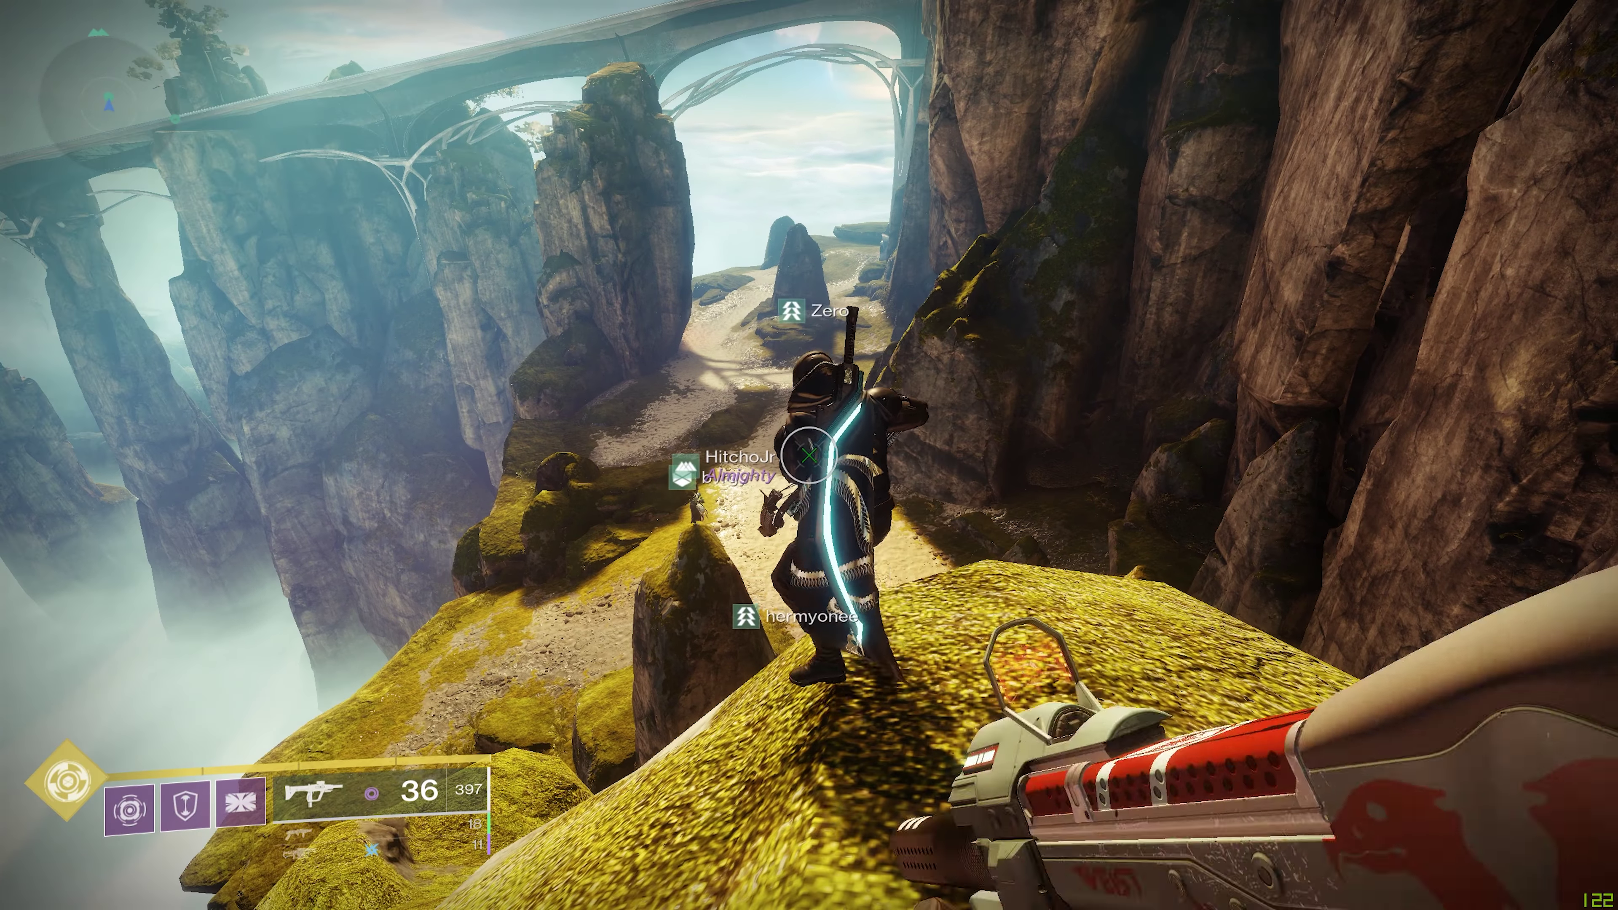
key(w)
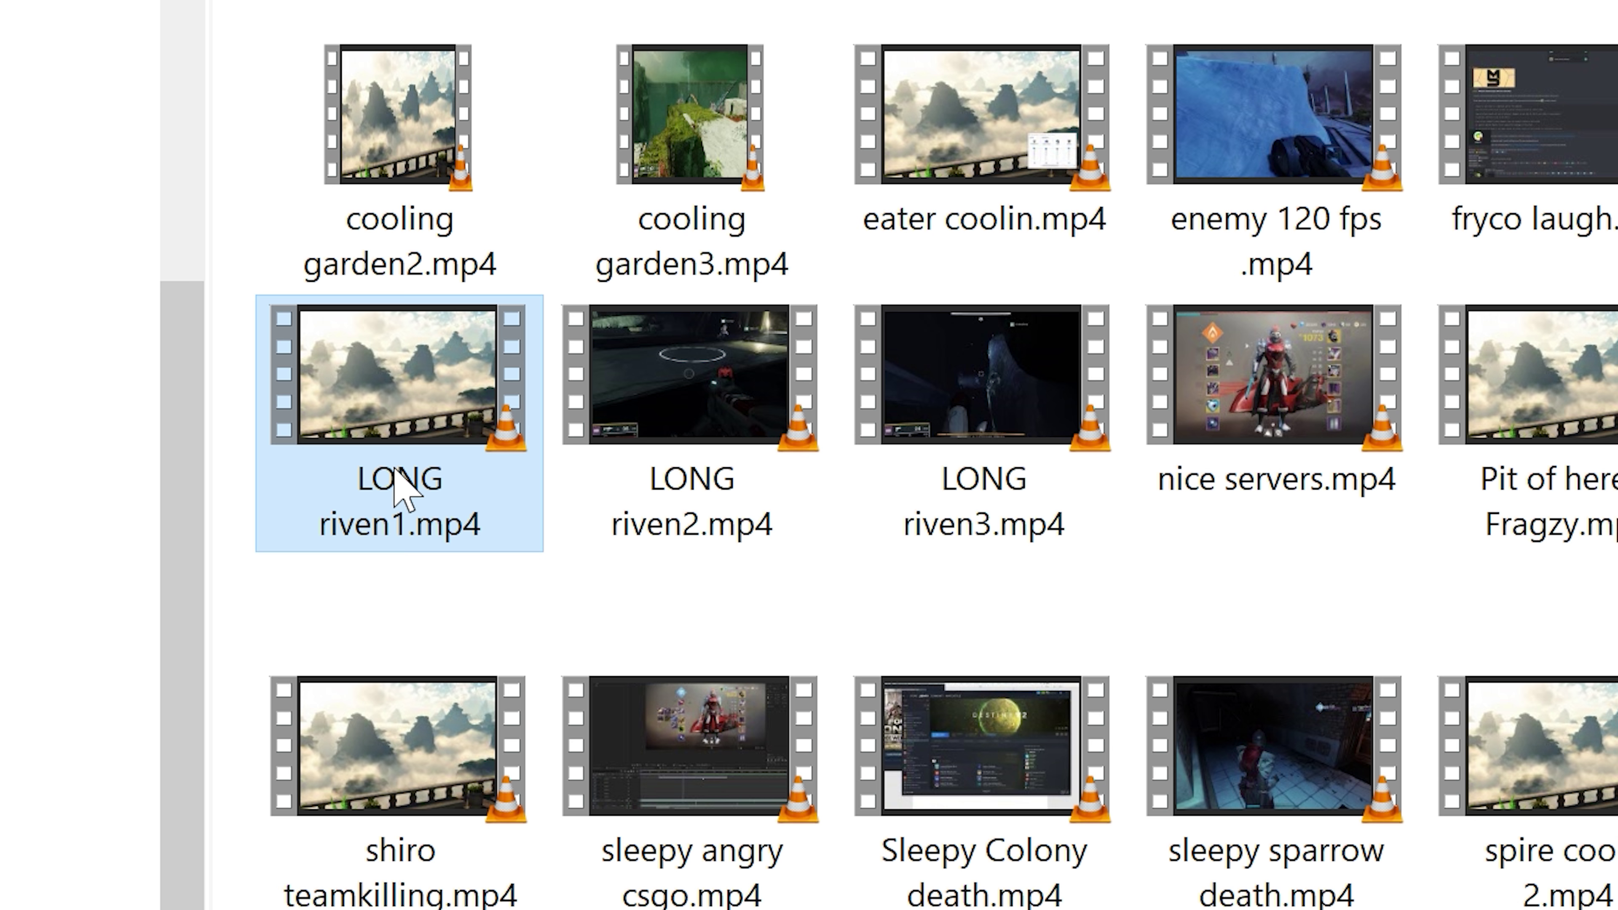
click(679, 482)
click(1009, 491)
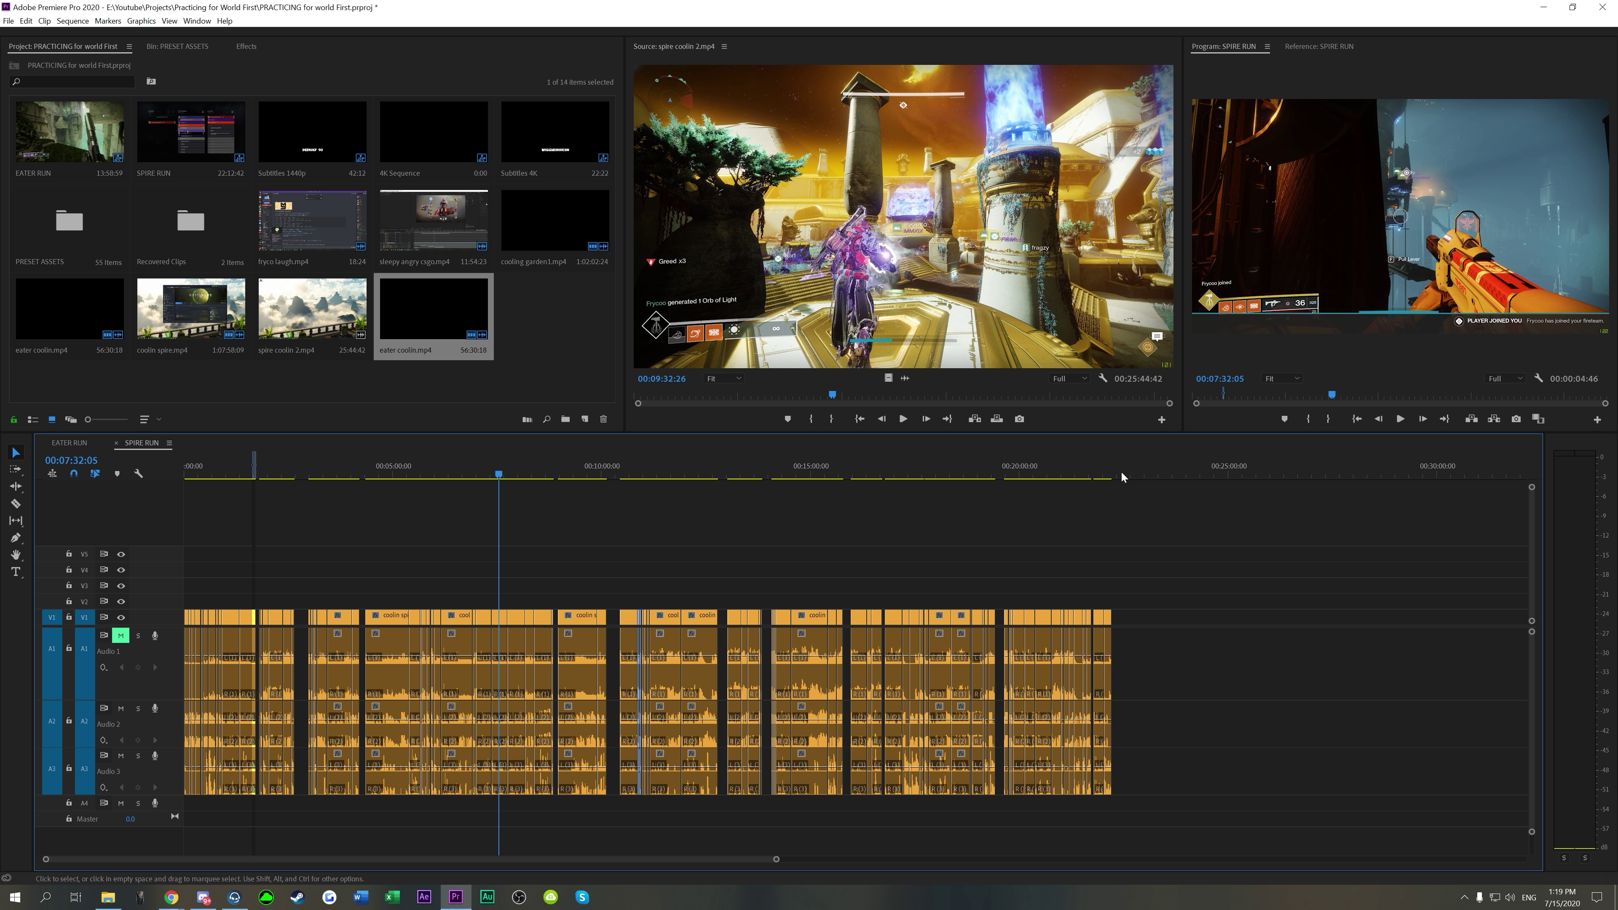
click(69, 443)
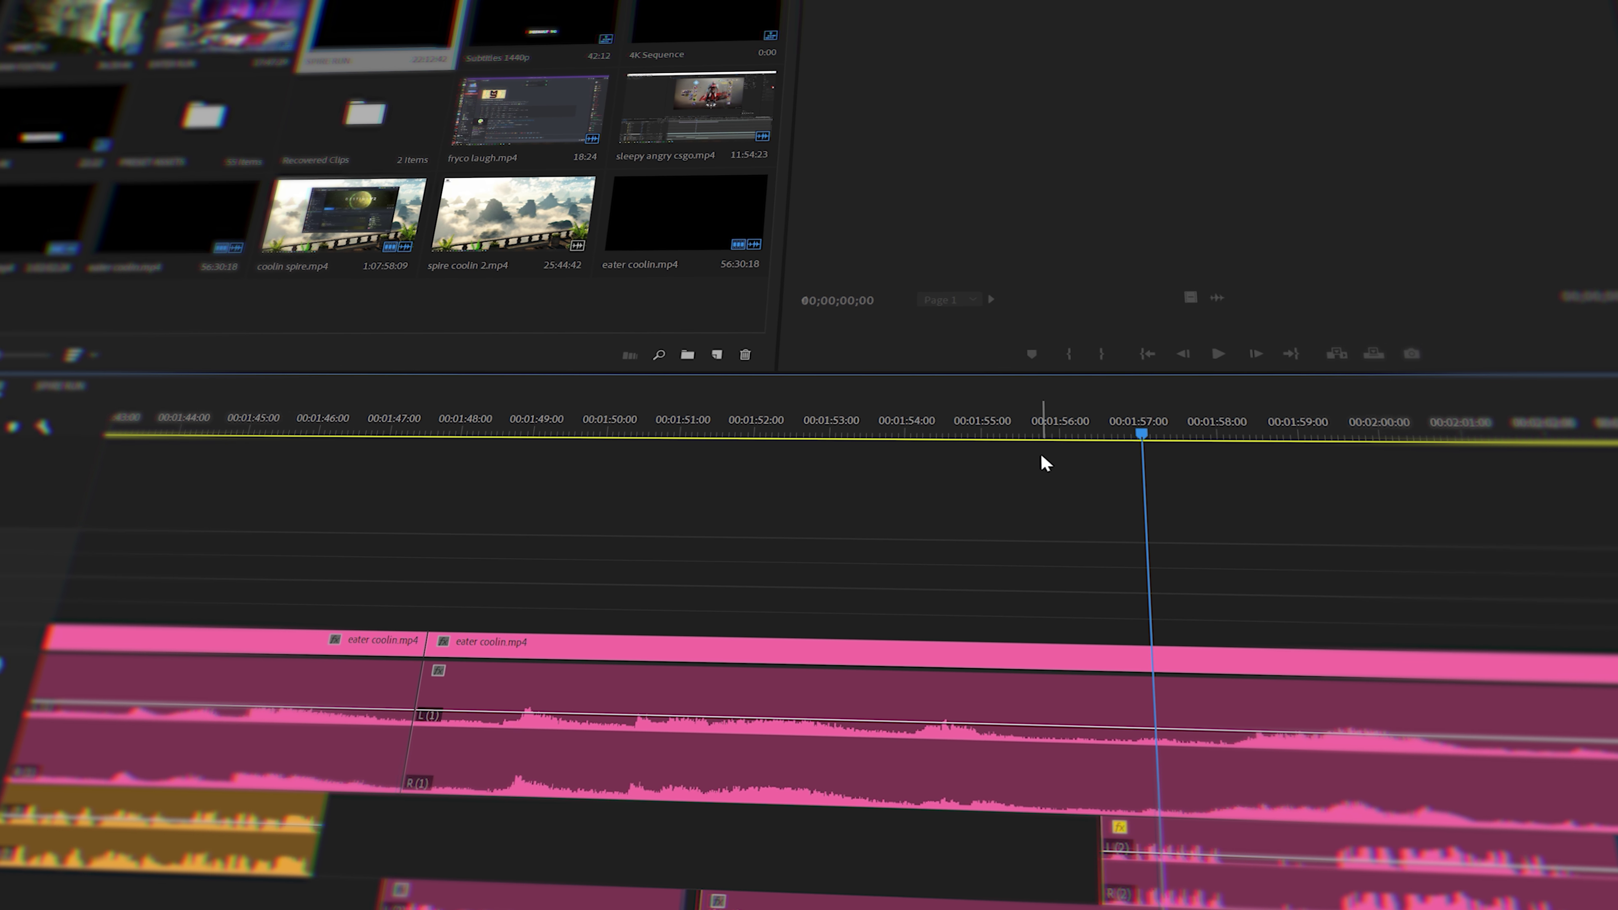
click(1037, 422)
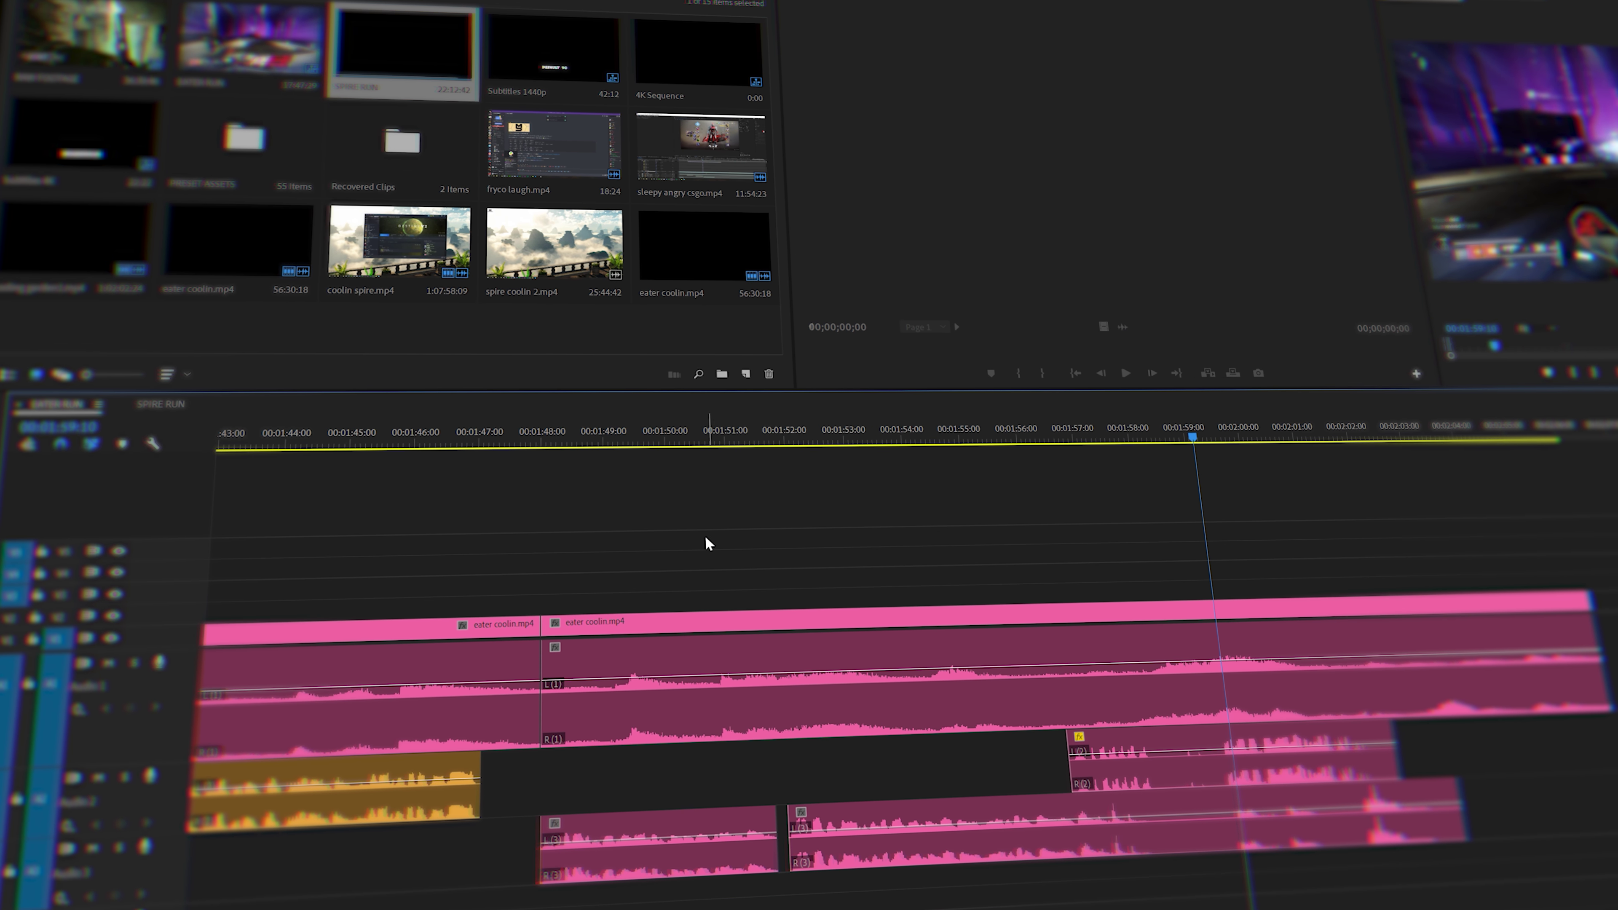
click(538, 630)
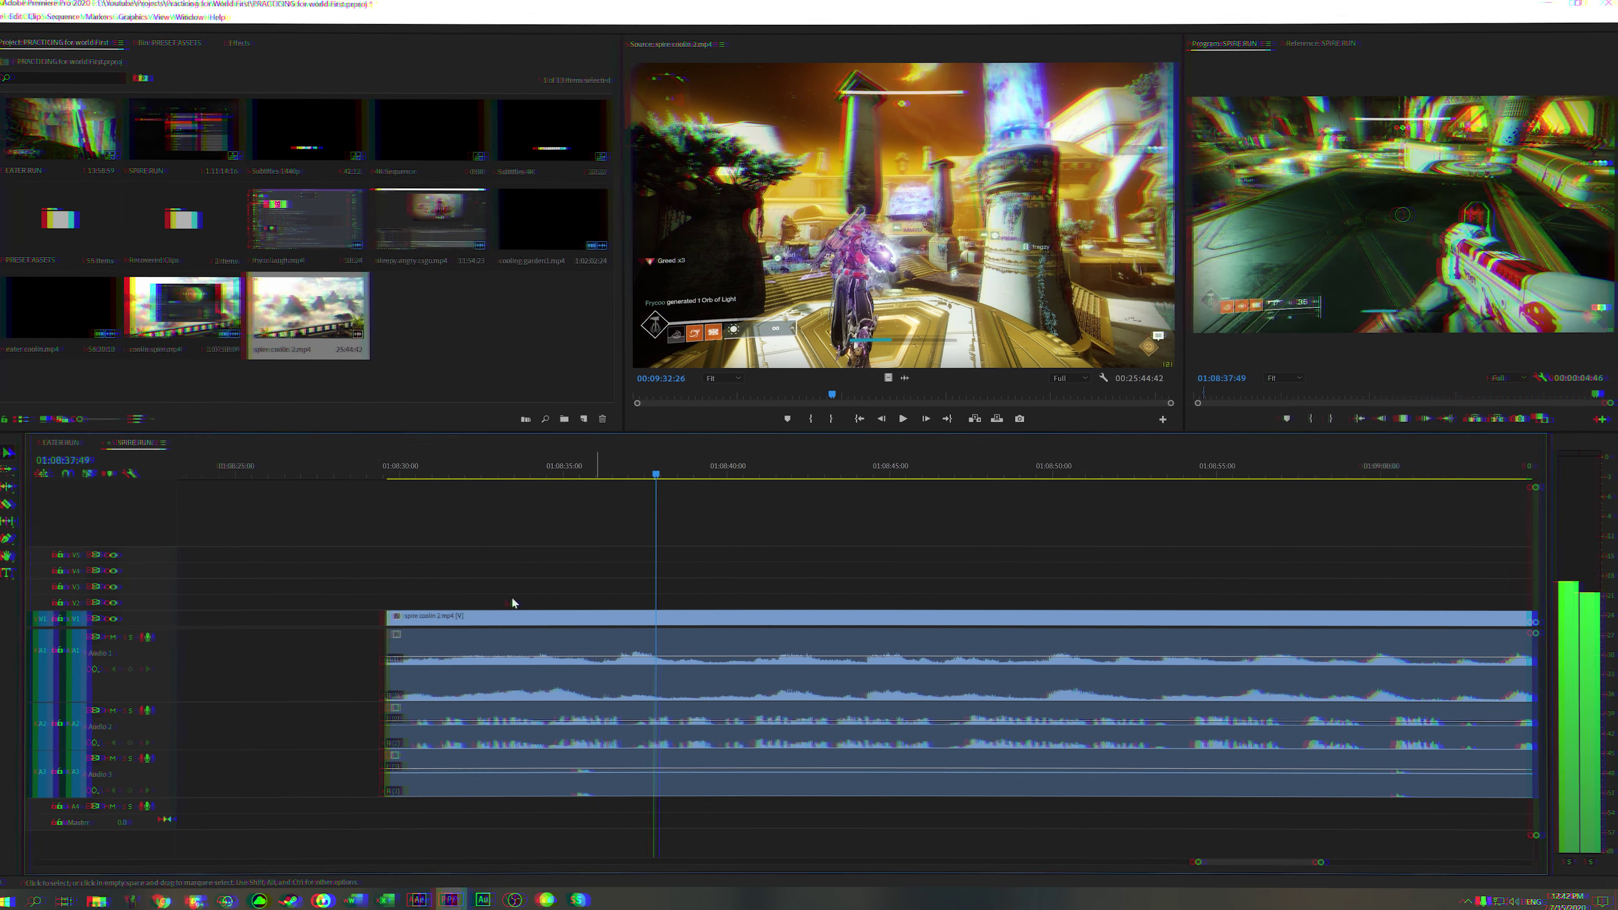
Step: Trim the spire coolin 2 clip's start to the playhead at 01:08:47 in SPIRE RUN
alt+scroll(656, 603, down, 3)
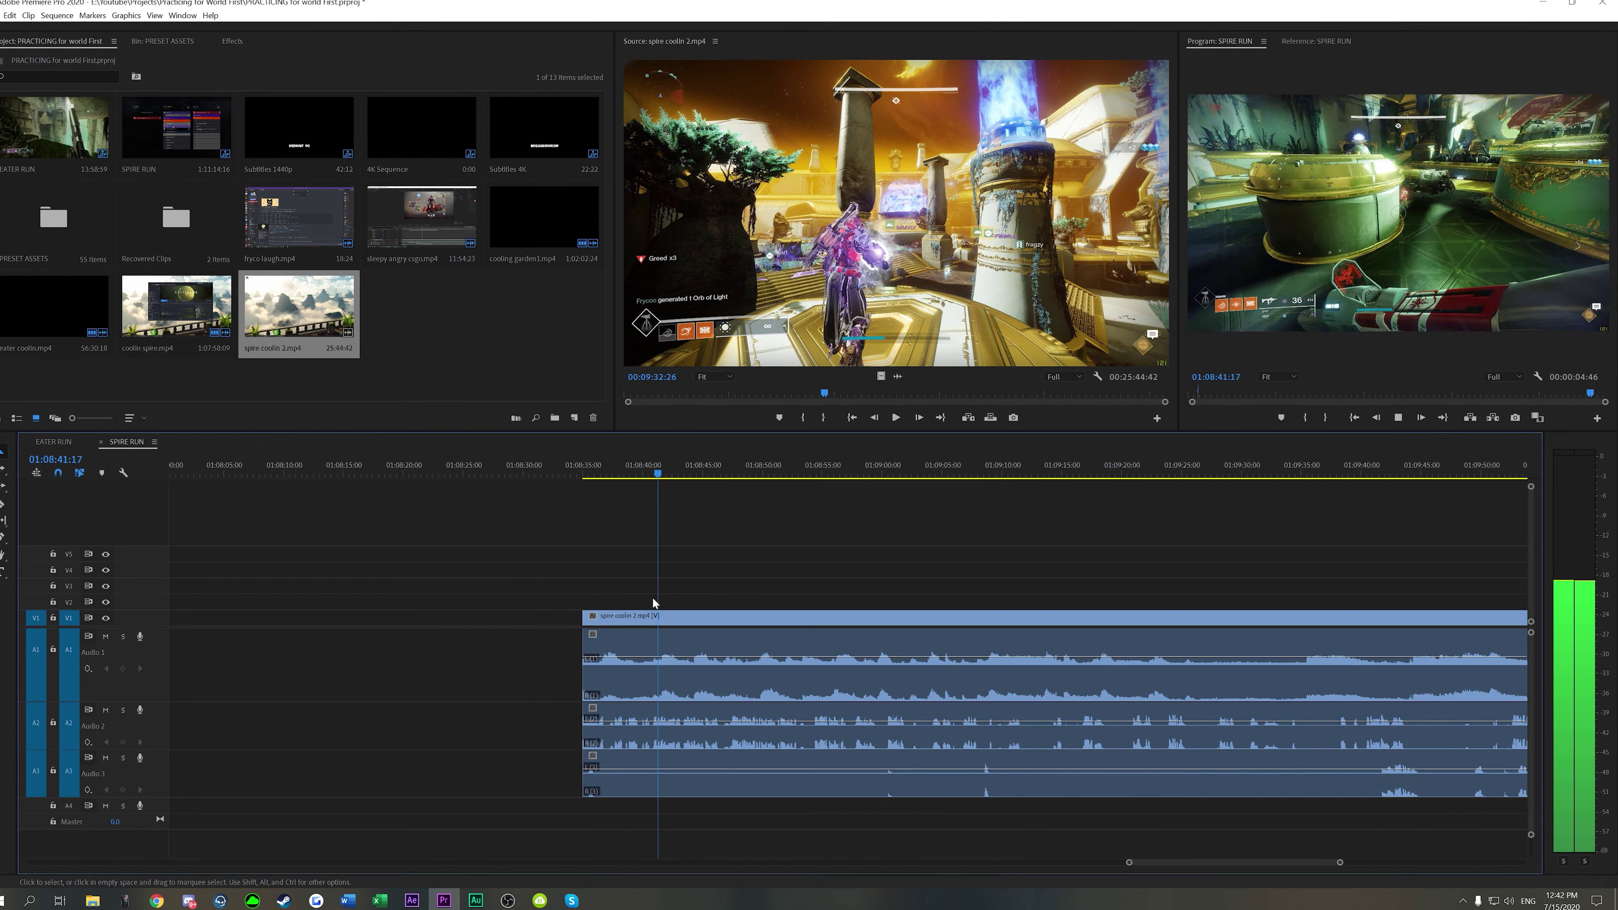
click(731, 455)
drag(579, 656, 724, 656)
alt+scroll(798, 577, up, 3)
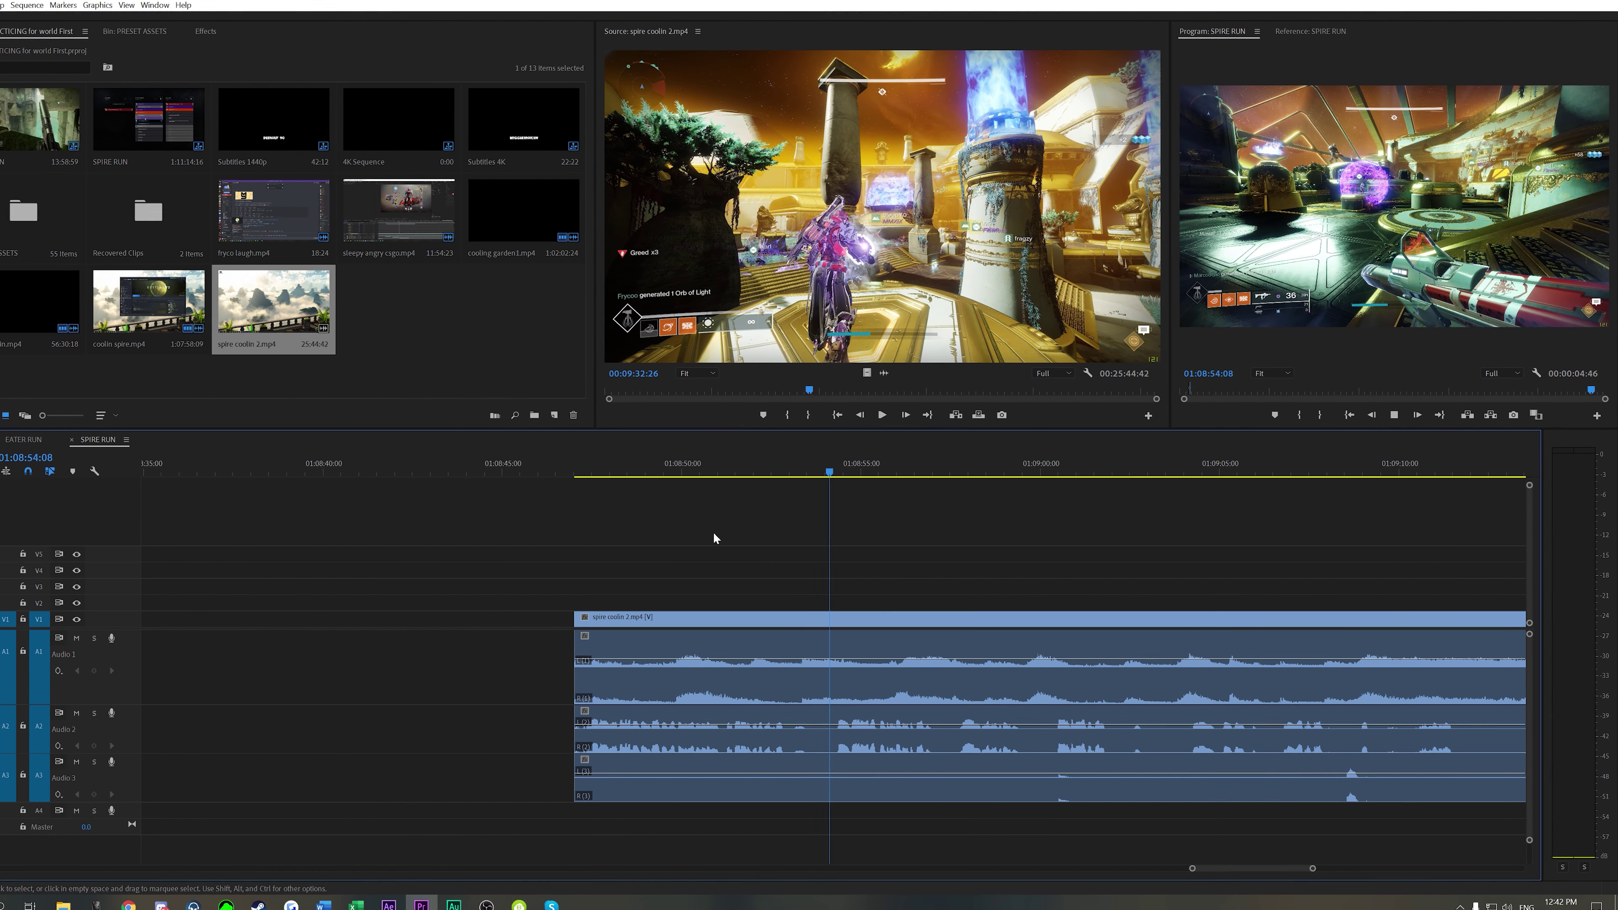
alt+scroll(569, 631, down, 2)
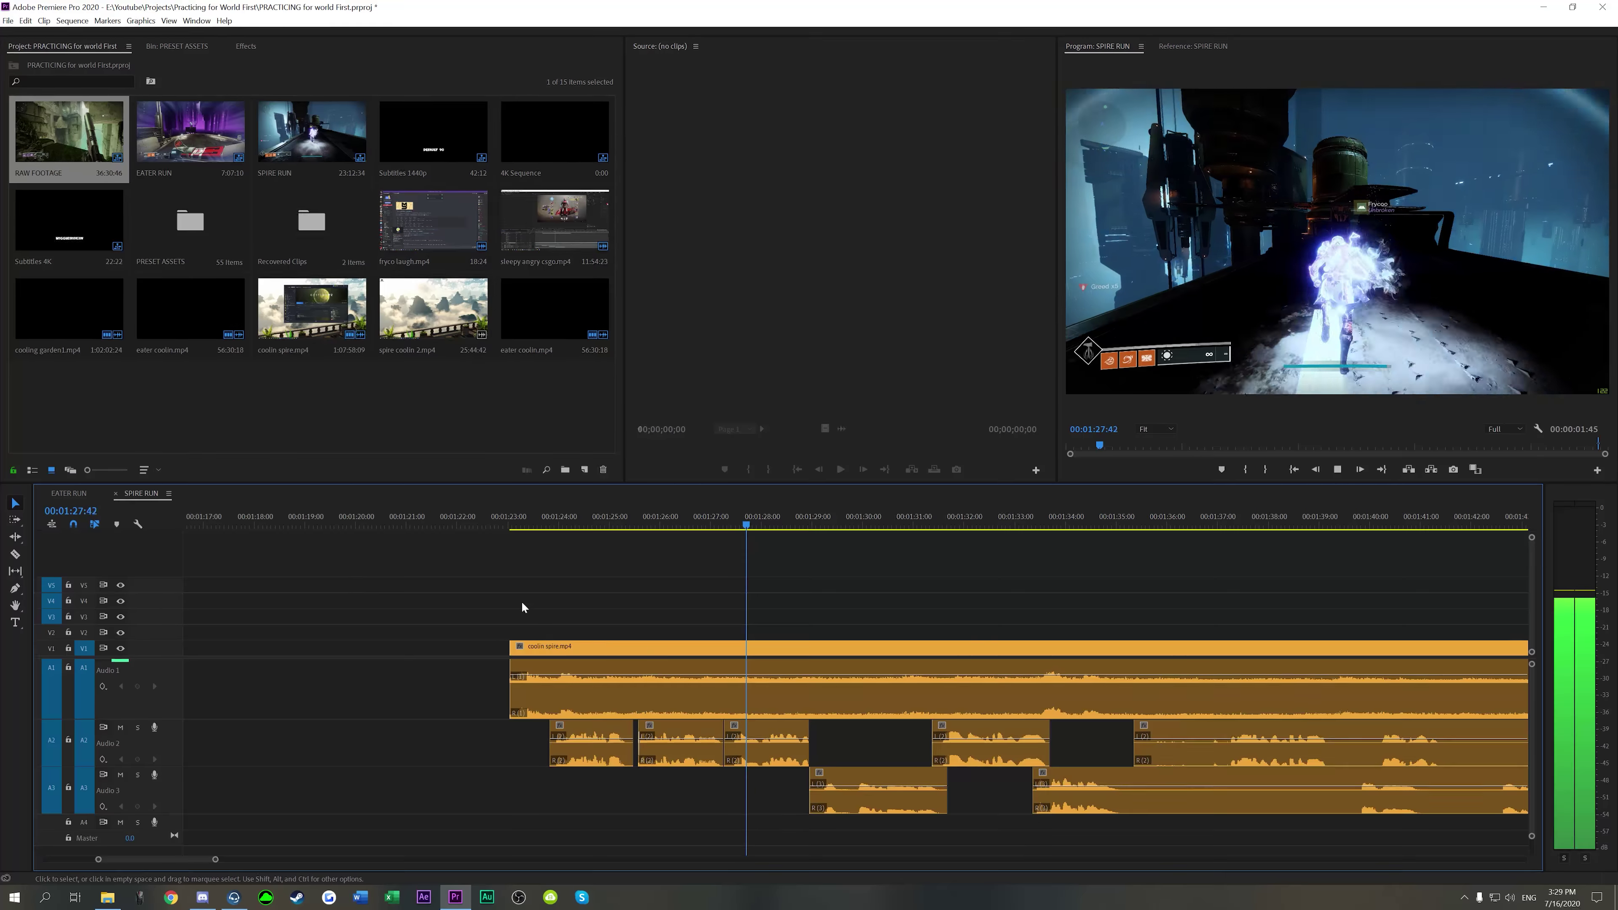
Step: Trim the start of the coolin spire clip later and play it back to review
drag(504, 647, 535, 647)
key(space)
key(equal)
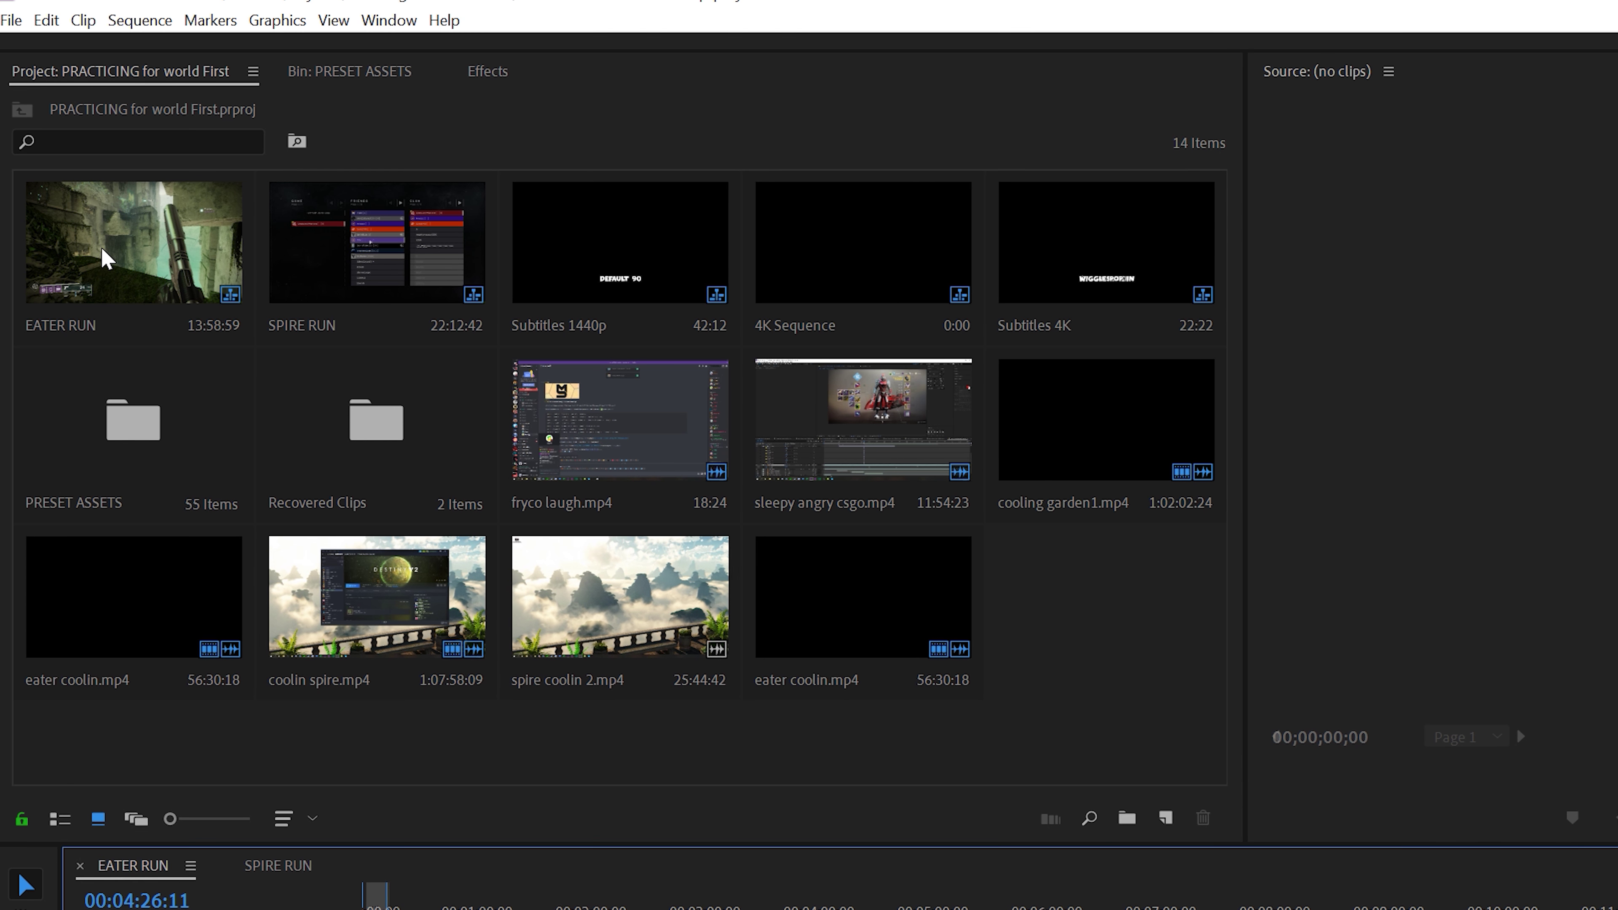
Step: Duplicate the EATER RUN sequence and rename the copy 'RAW FOOTGA'
key(ctrl+v)
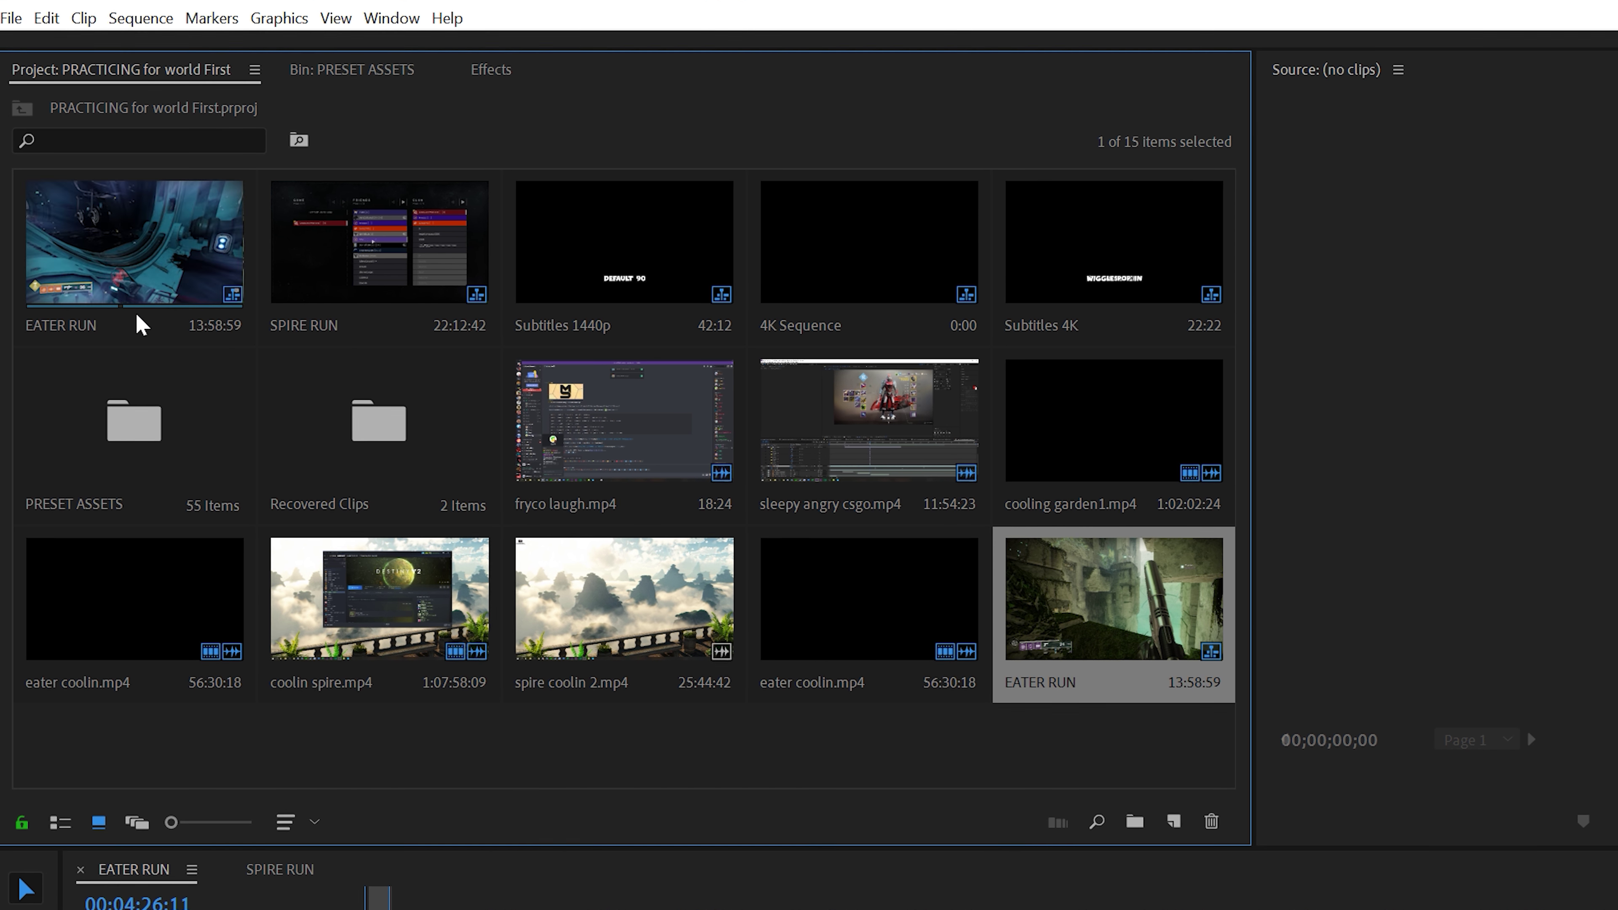
click(1076, 681)
text(RAW FOOTGA)
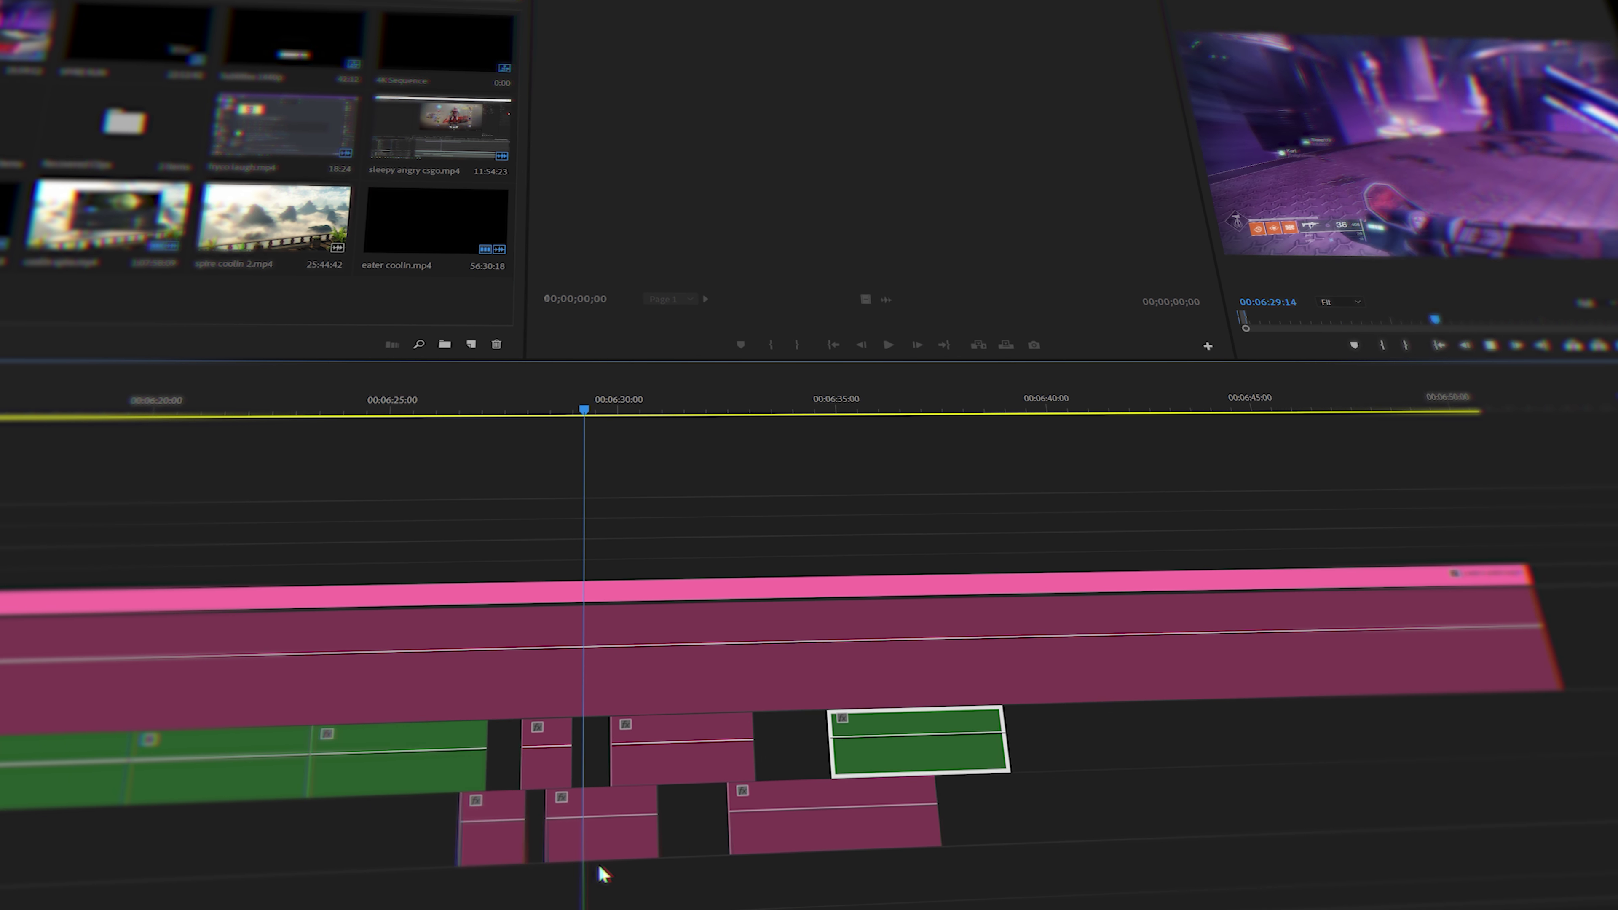
Step: Shift the voice clips later, butt the green clip against the previous one, and trim the Audio 2 clip start
click(400, 459)
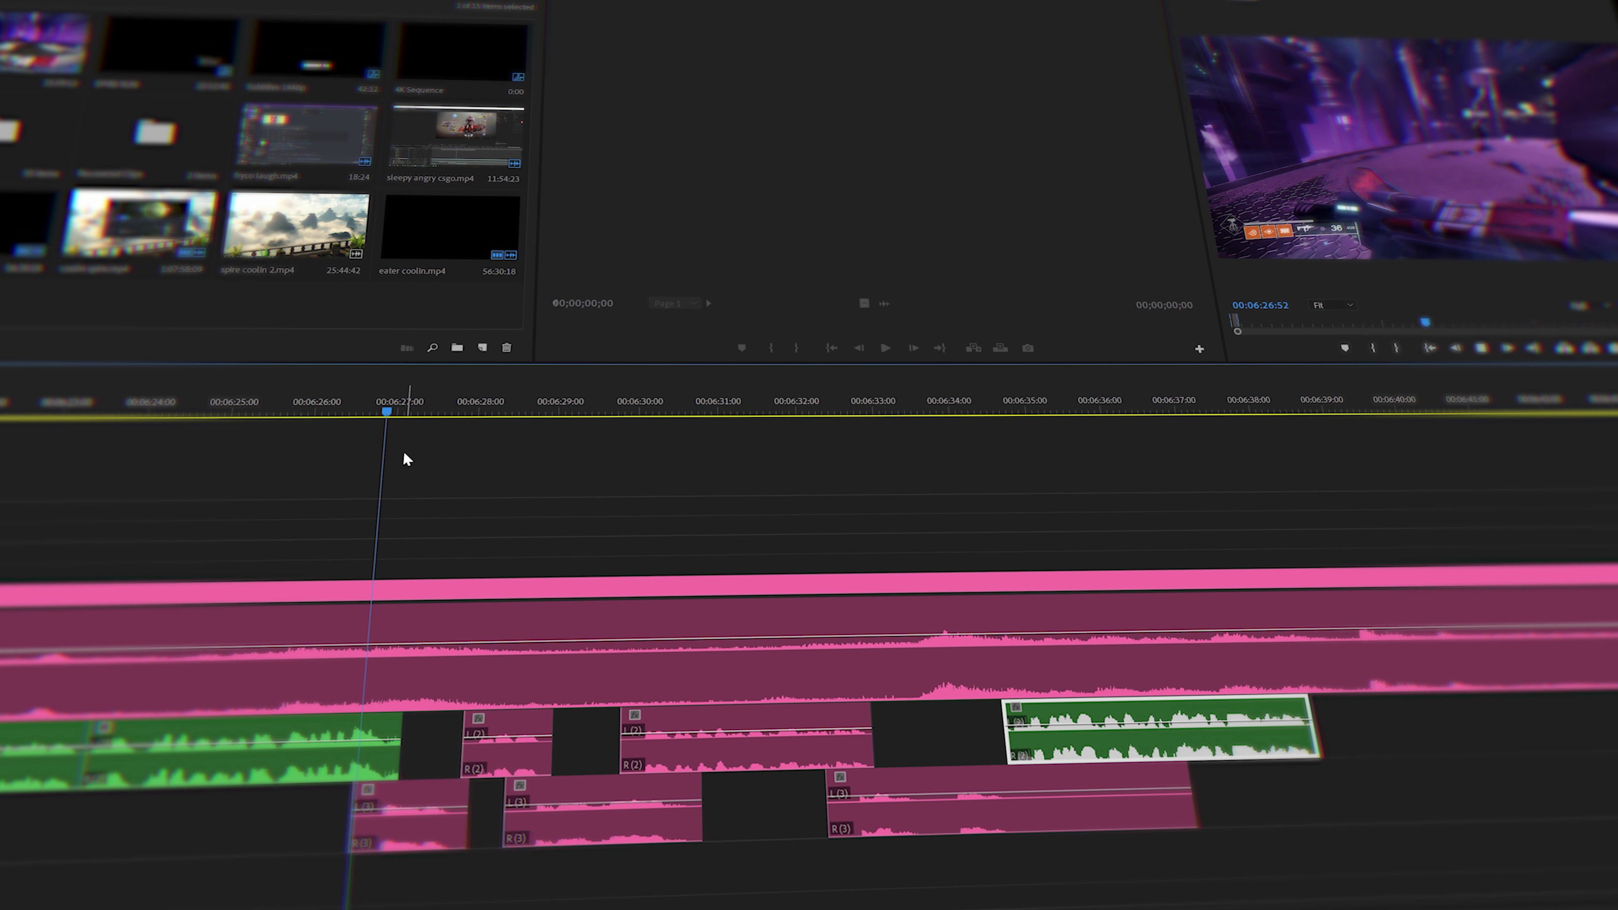
scroll(780, 643, down, 3)
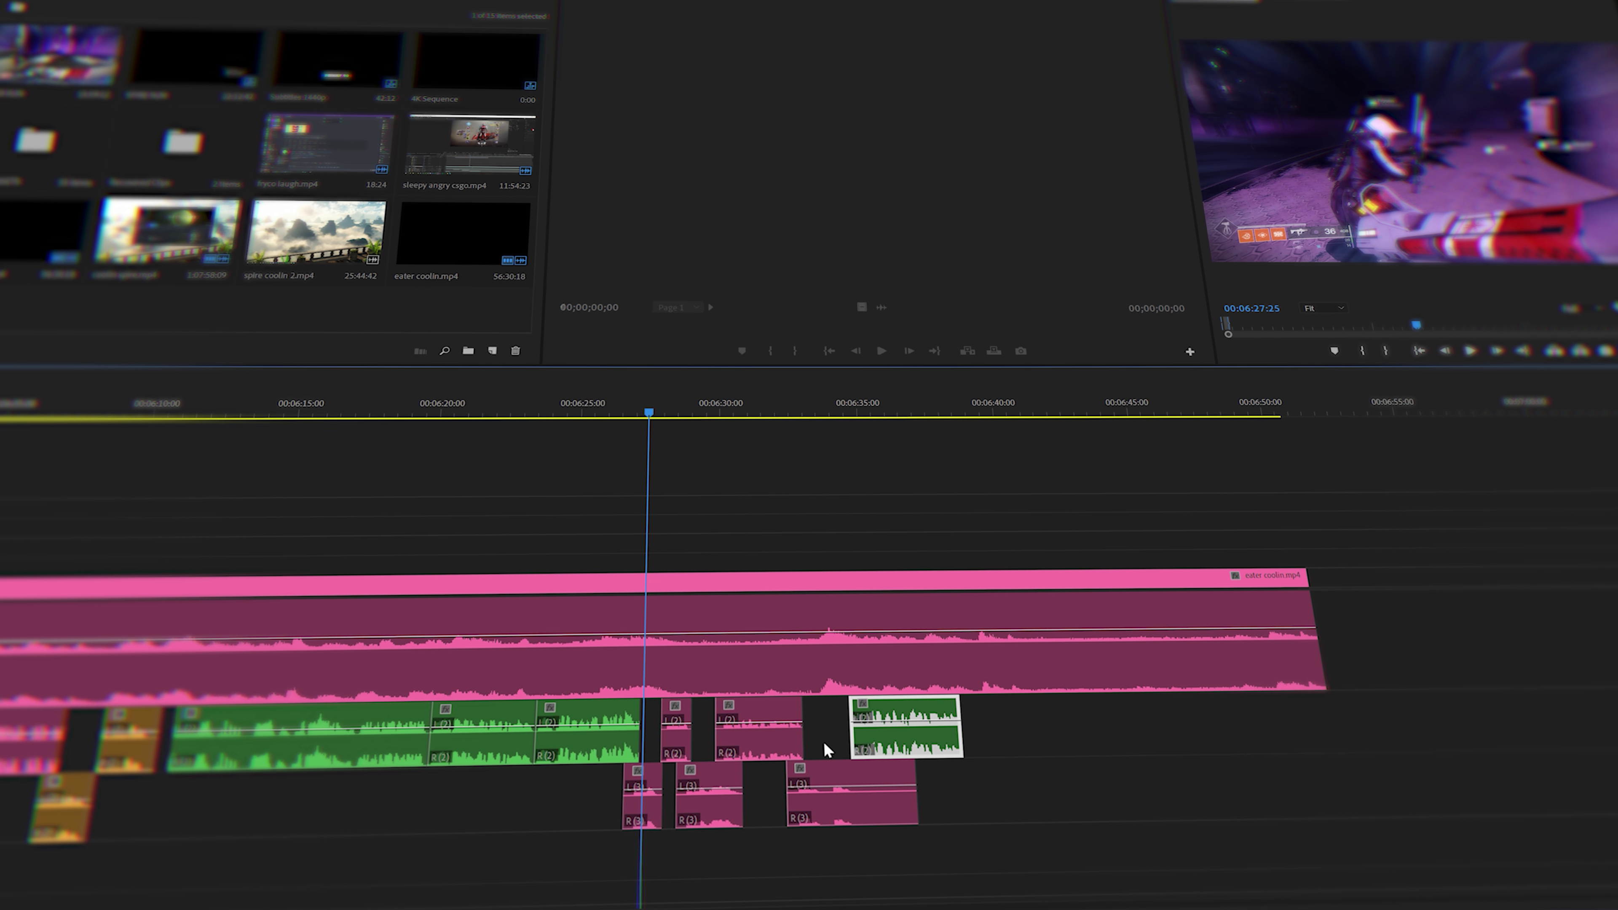
drag(1050, 740, 625, 819)
drag(703, 822, 1095, 740)
drag(694, 720, 649, 724)
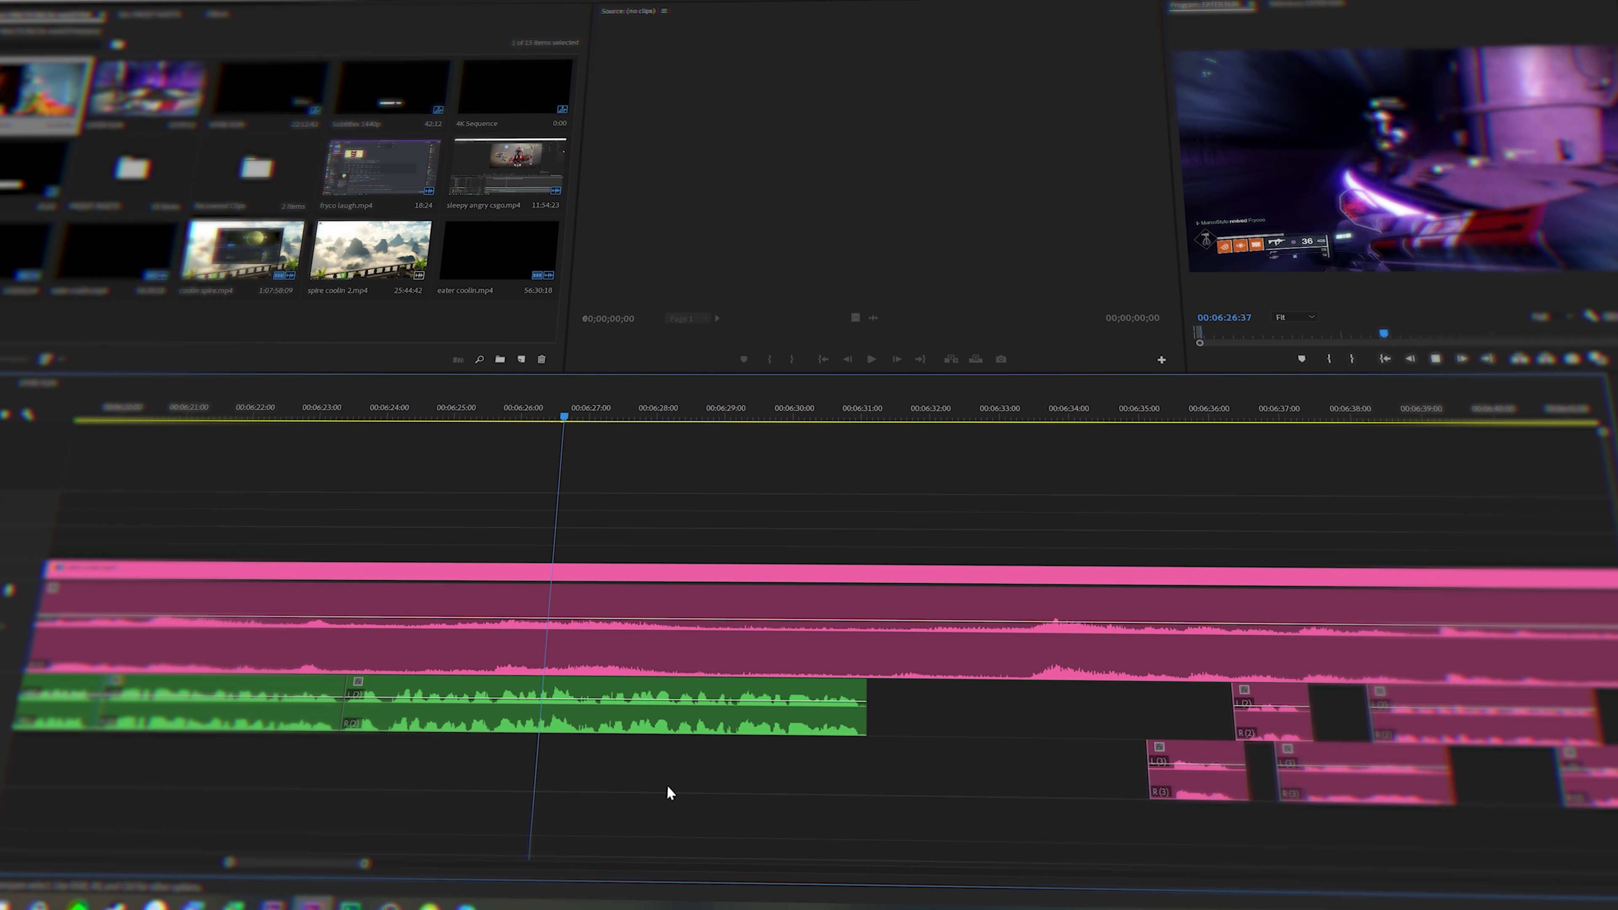
key(minus)
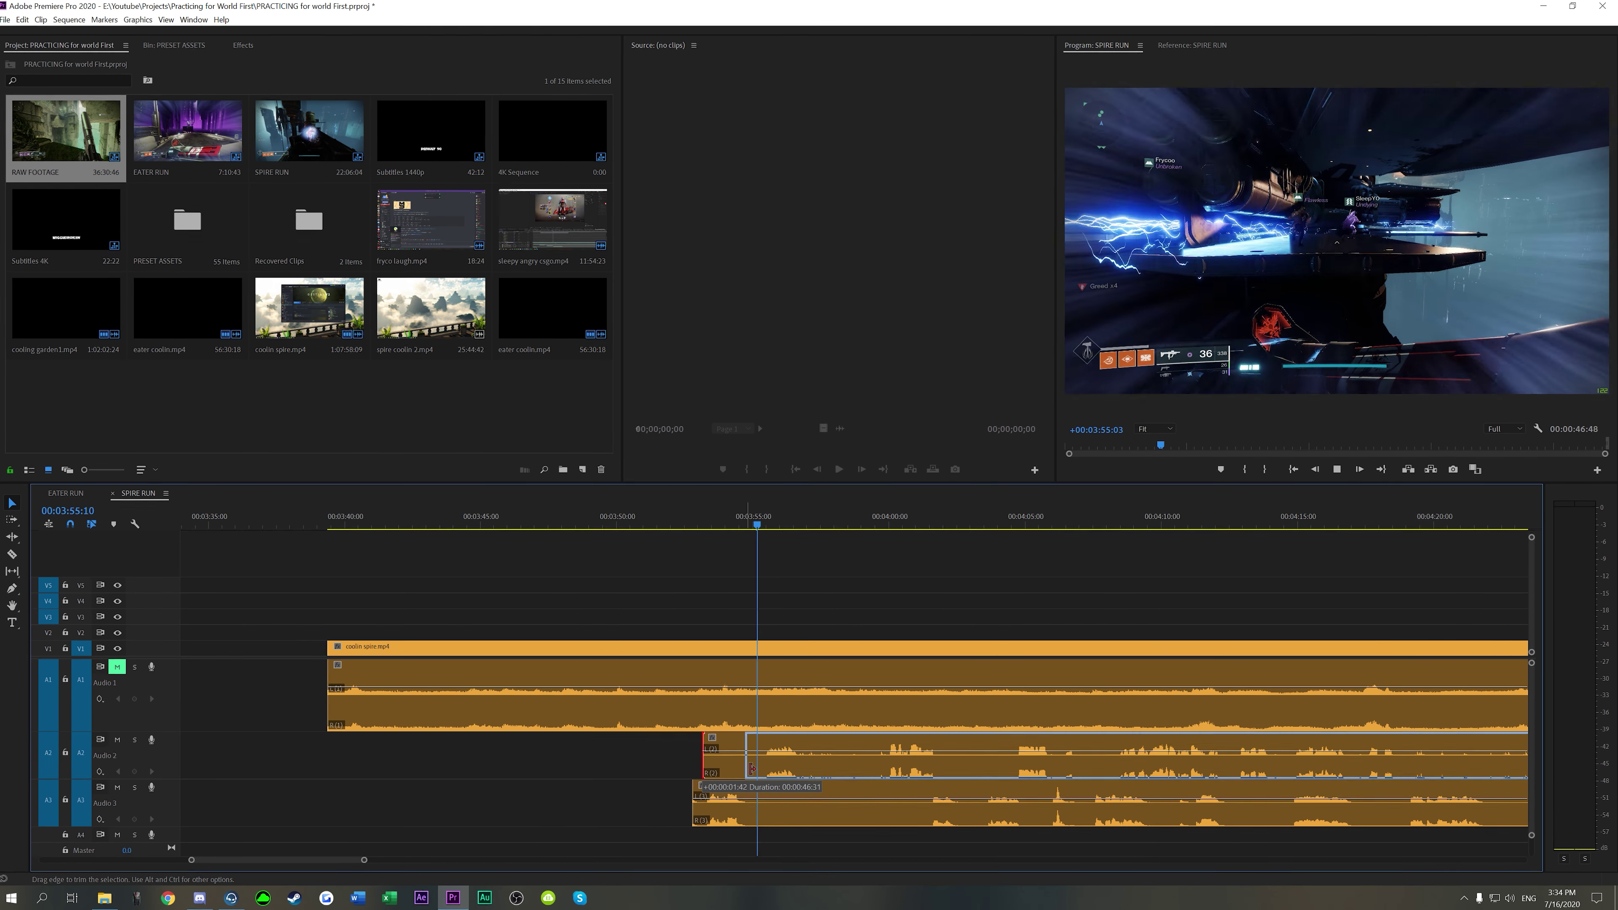
drag(752, 768, 770, 768)
key(space)
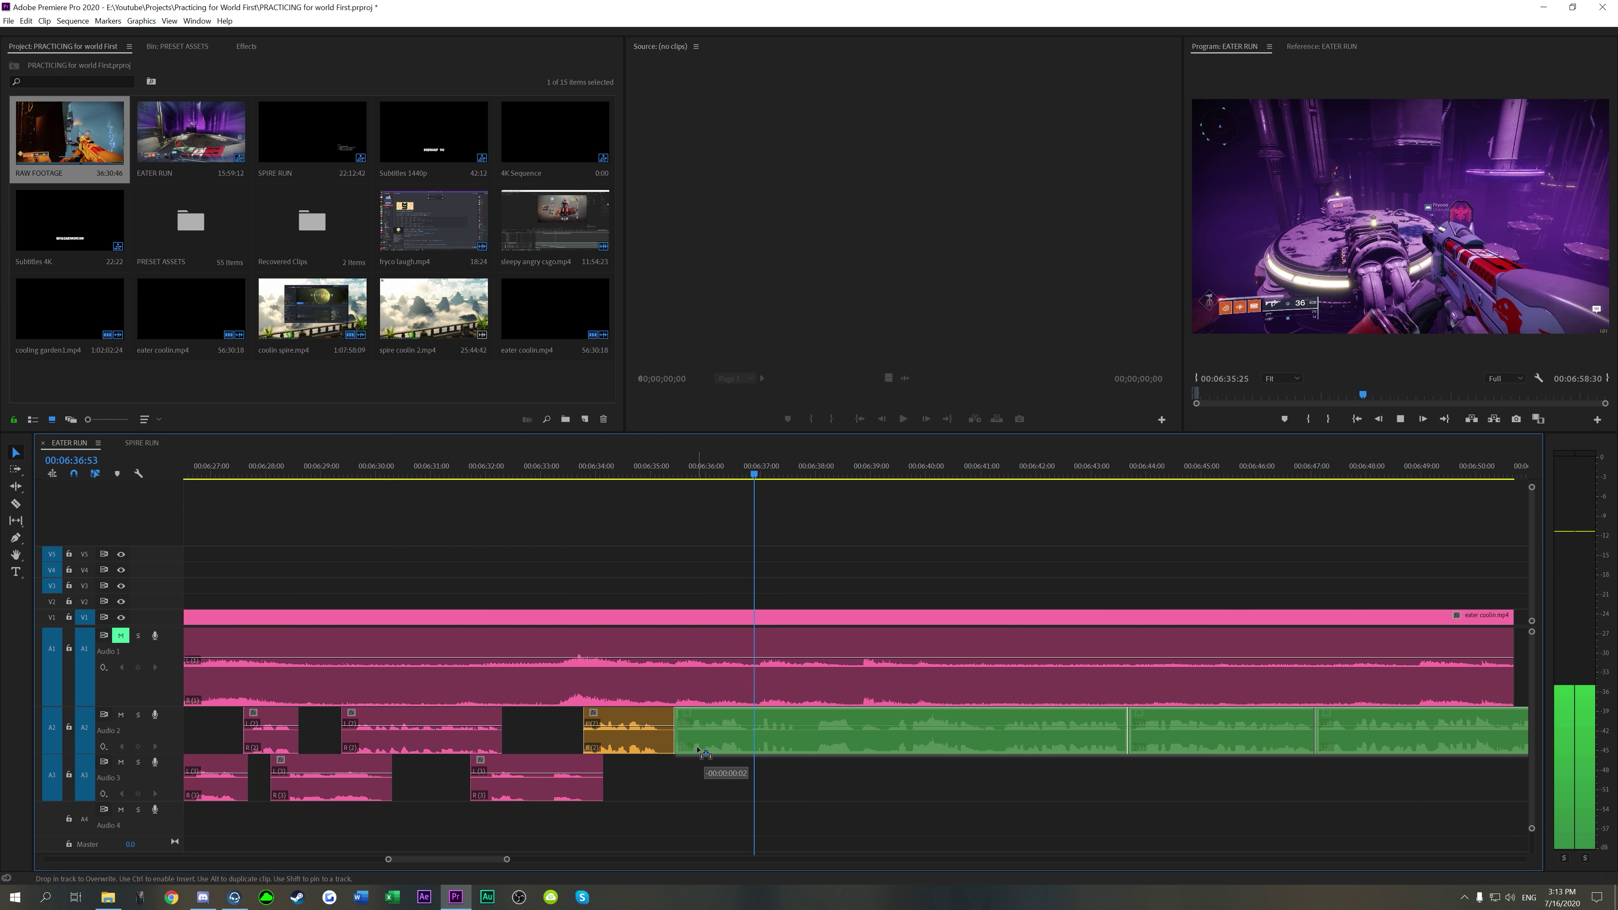
Step: Remove the empty gaps on Audio 3 and after the eater coolin clip
click(718, 764)
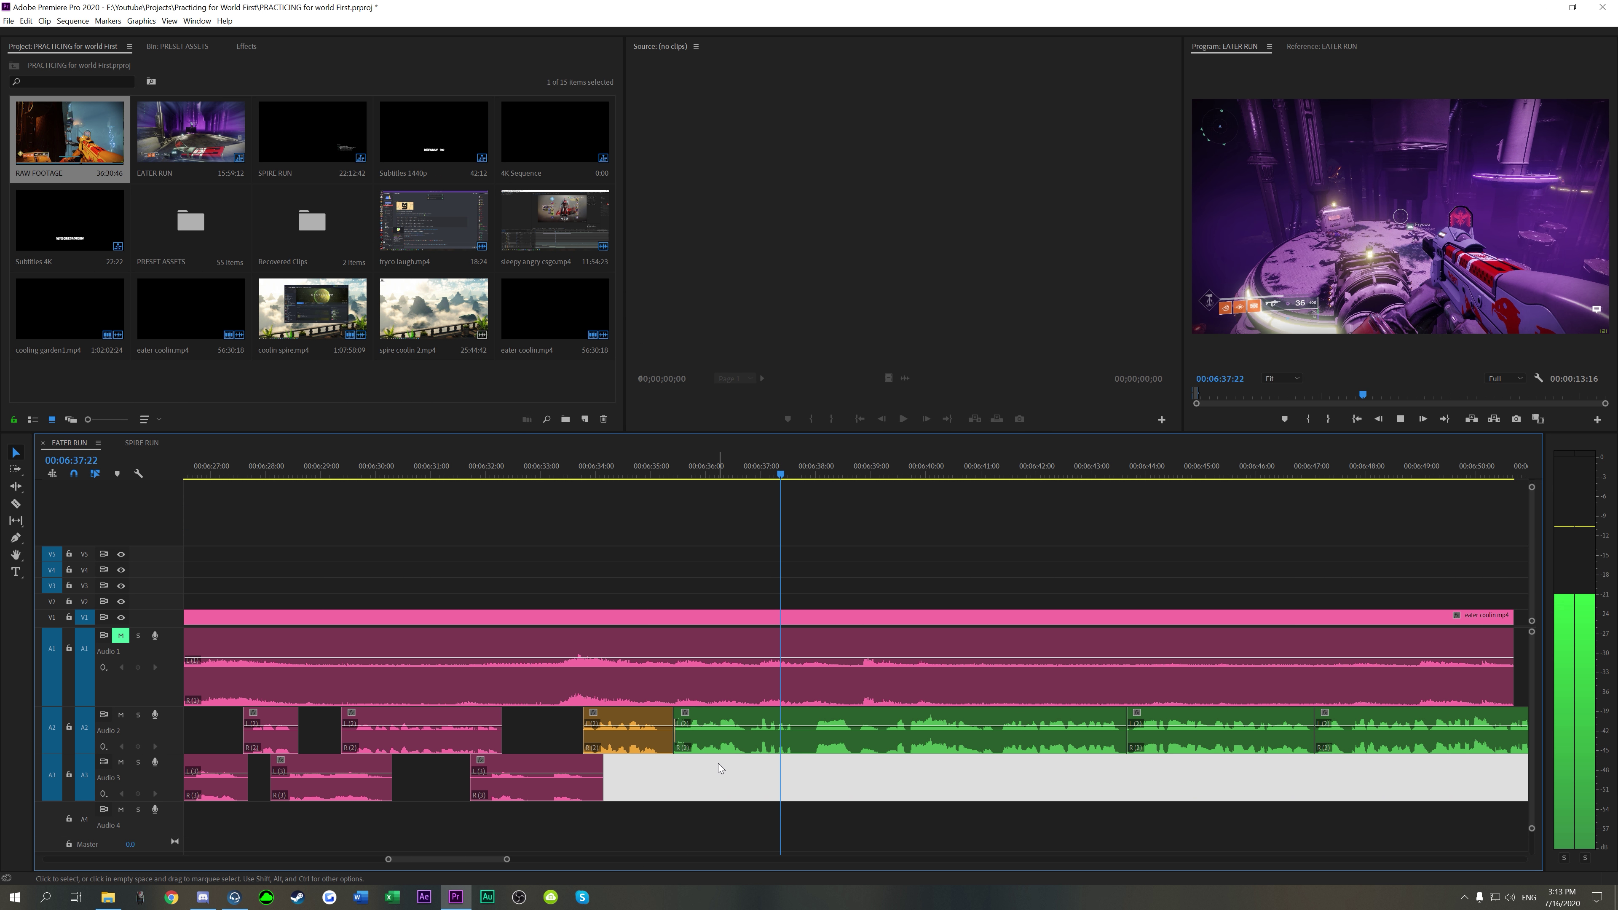
key(space)
scroll(758, 809, up, 3)
scroll(761, 806, down, 5)
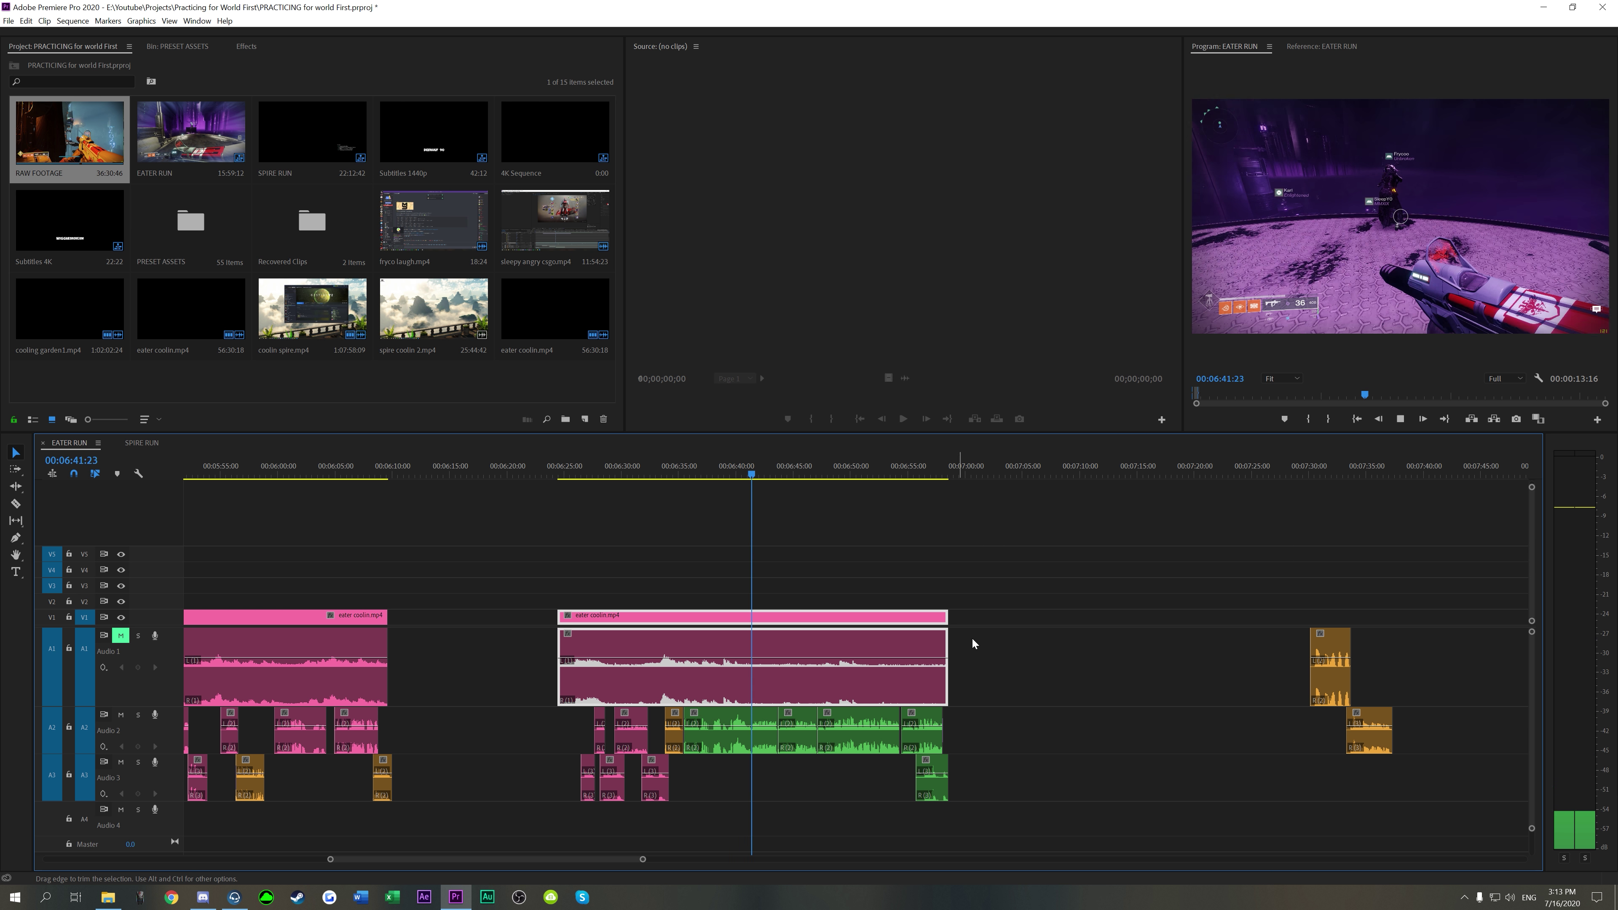
click(1054, 680)
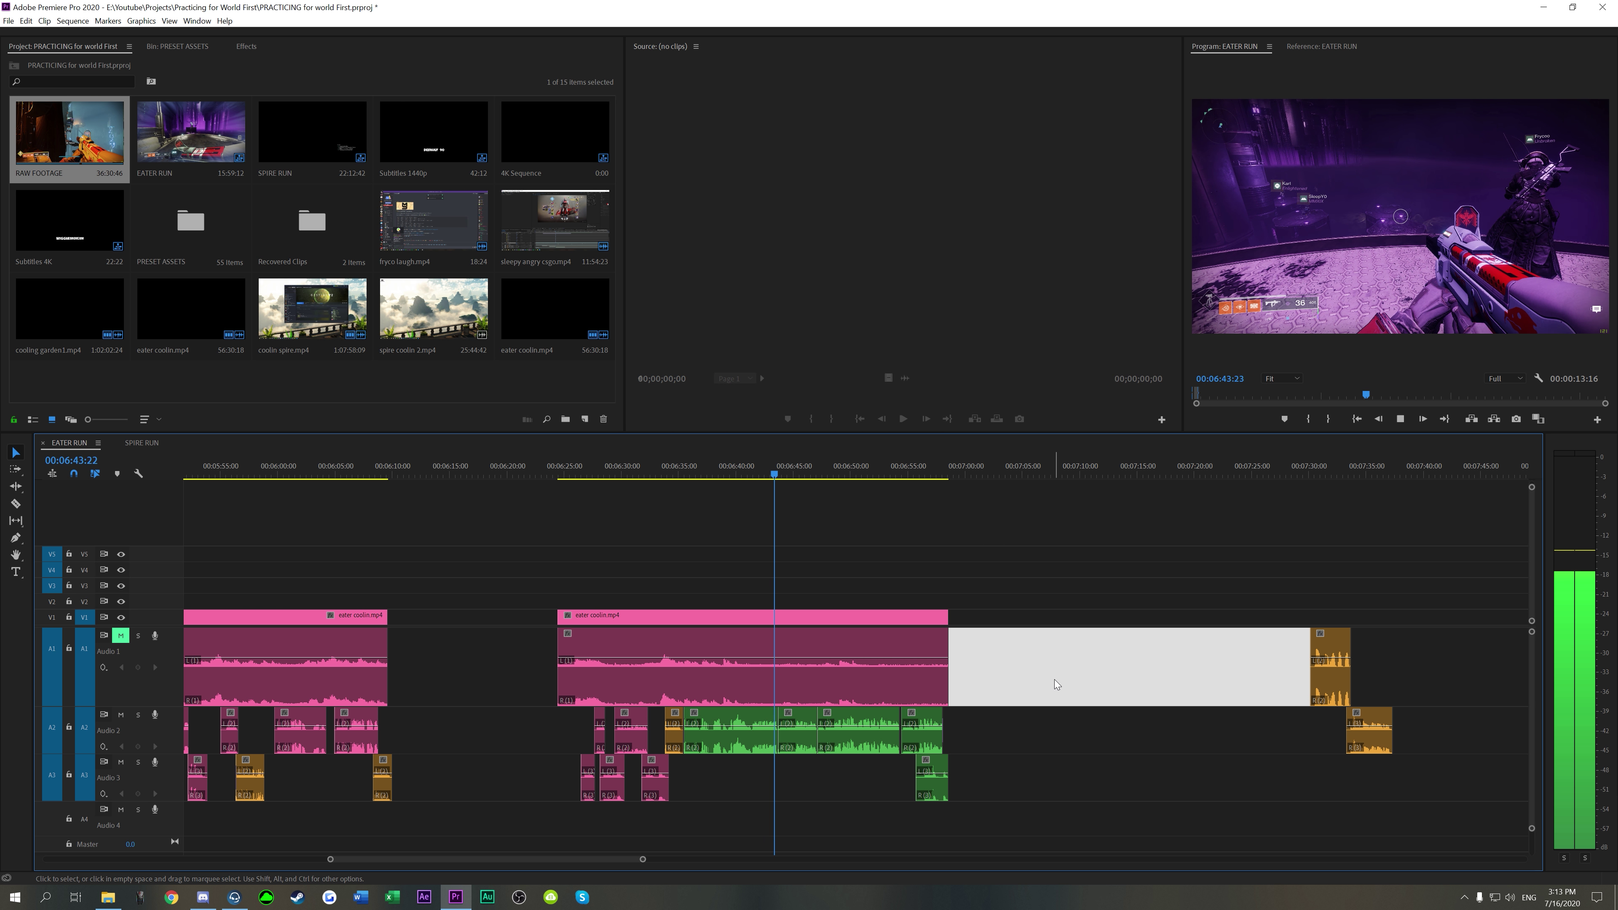
scroll(665, 592, down, 5)
key(alt+space)
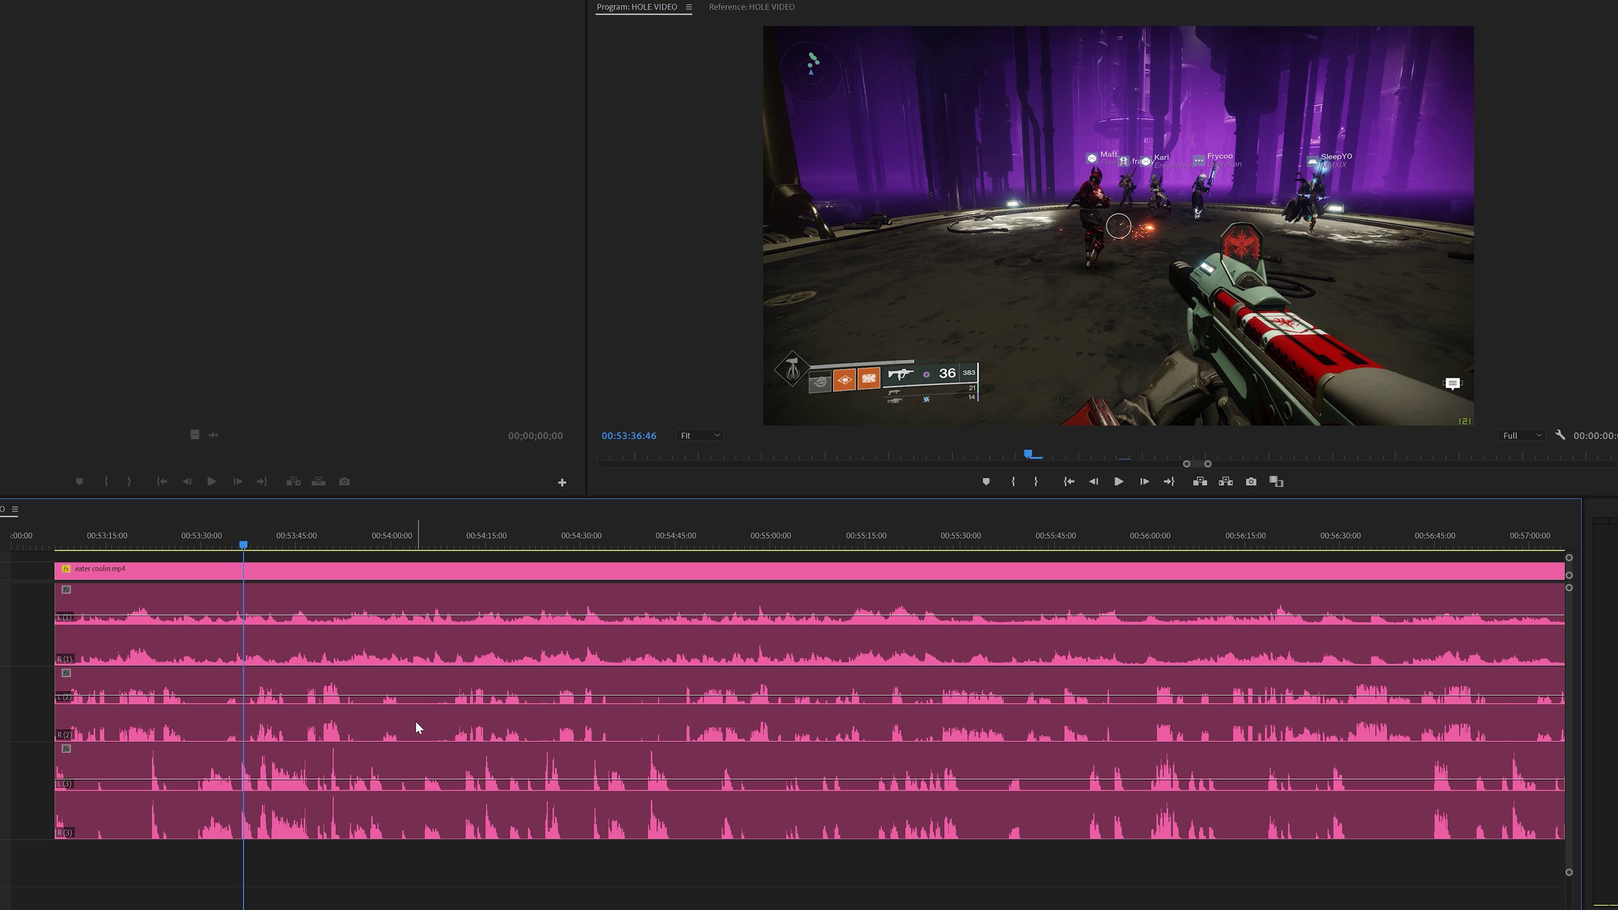
Step: Move the Audio 2 voice clip about 0.9 seconds earlier and review playback
scroll(418, 727, up, 5)
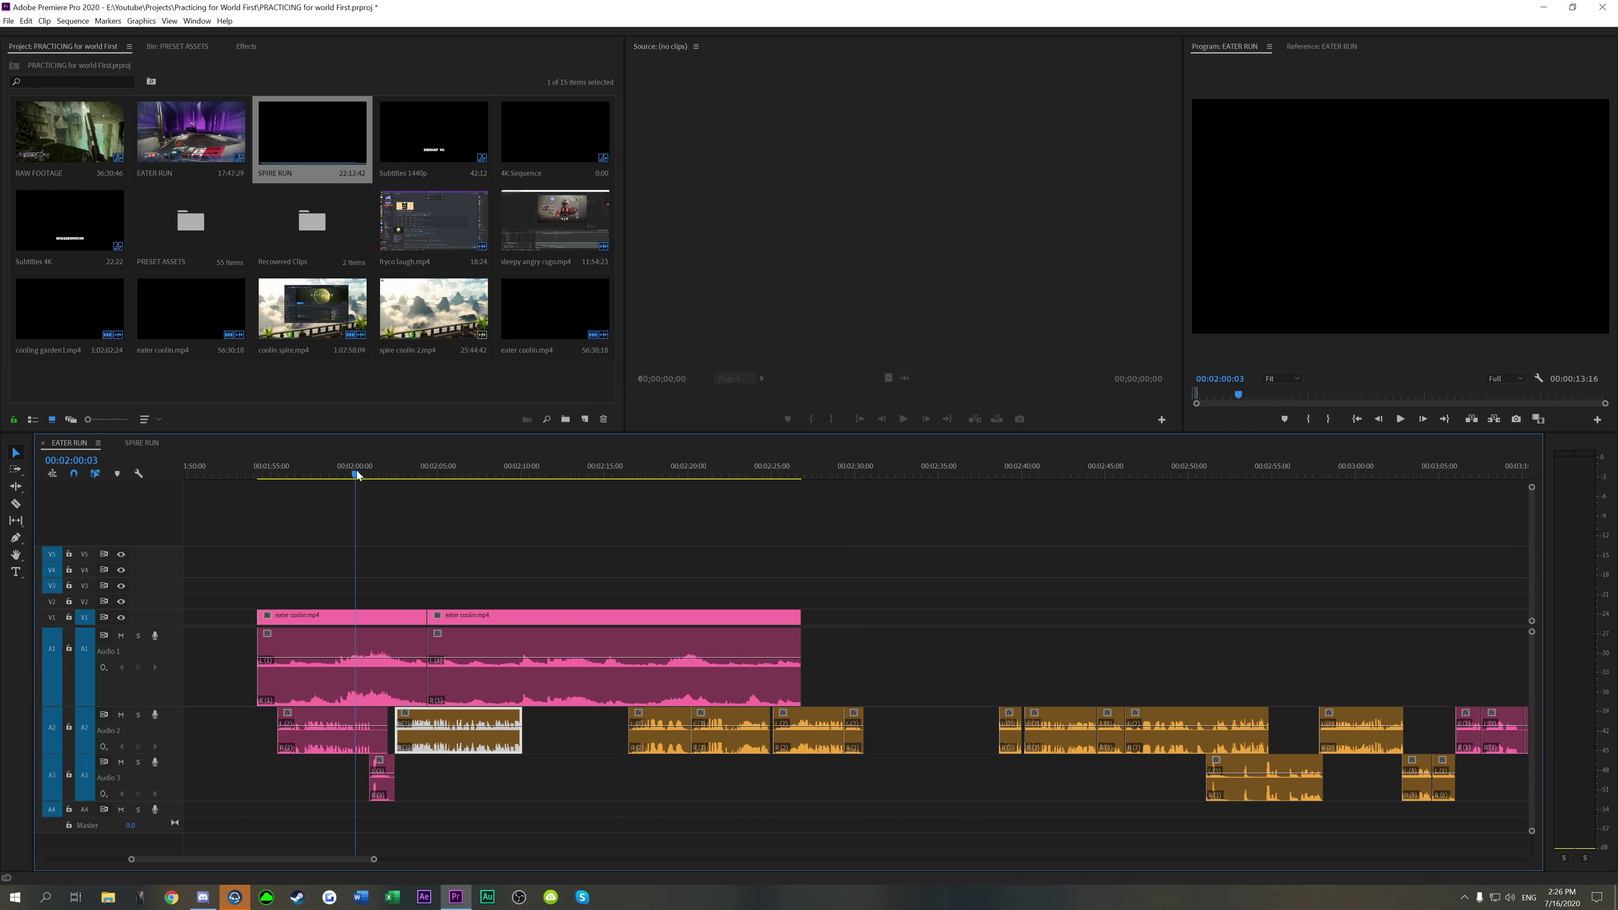
key(=)
key(space)
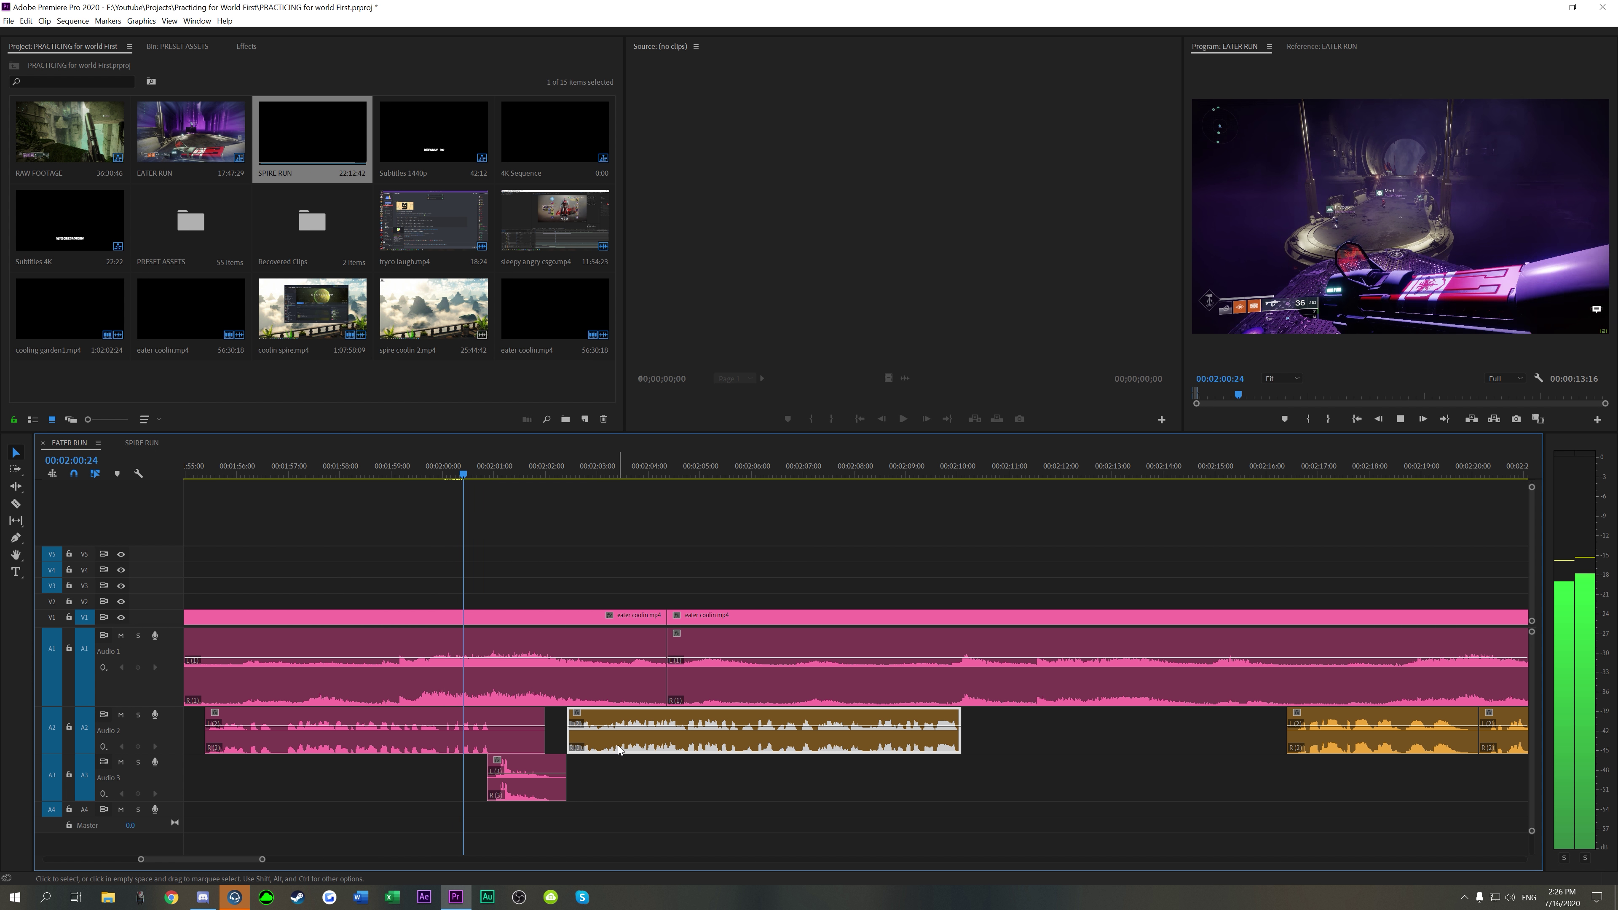
drag(618, 745, 572, 744)
click(637, 782)
key(space)
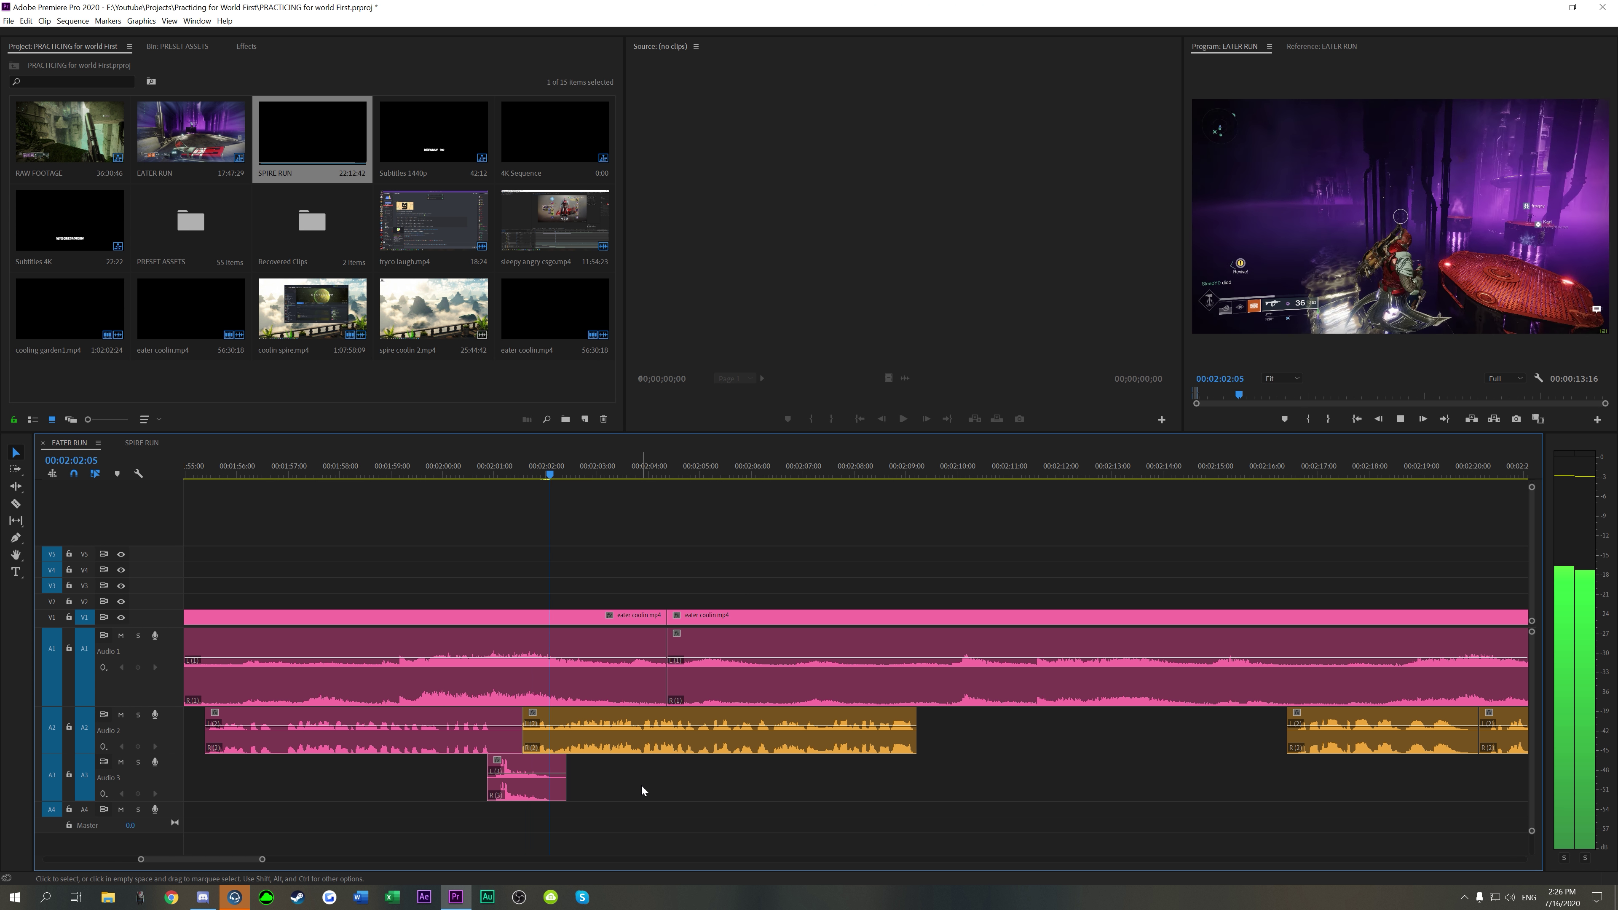
Step: Try deleting the right eater coolin clip and extending the left one, then undo it
click(666, 790)
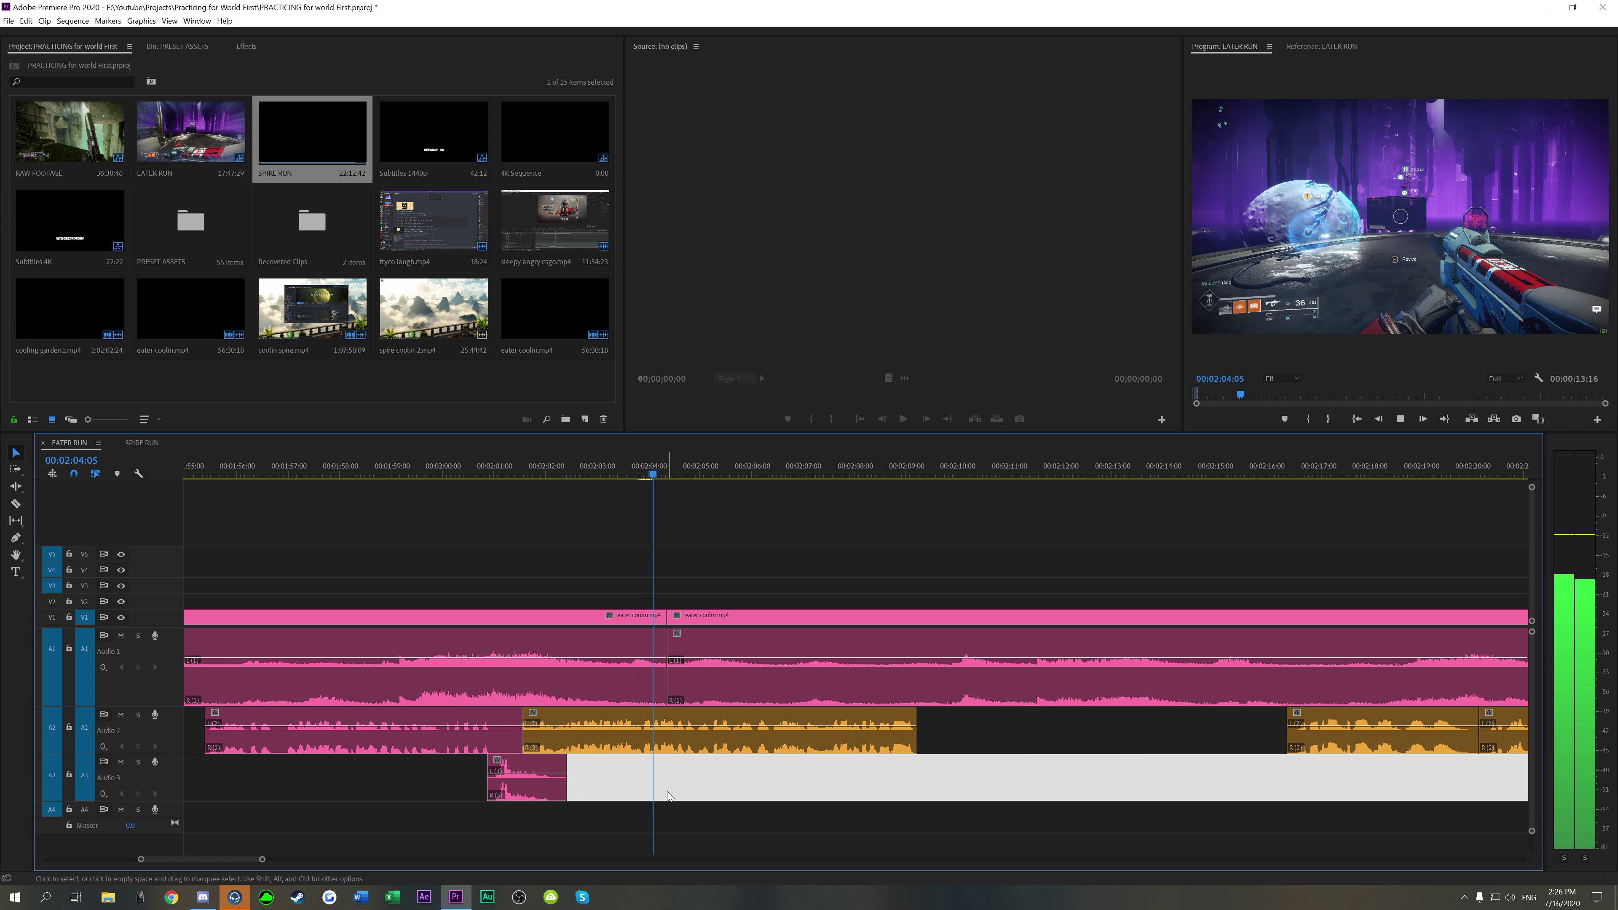
click(689, 698)
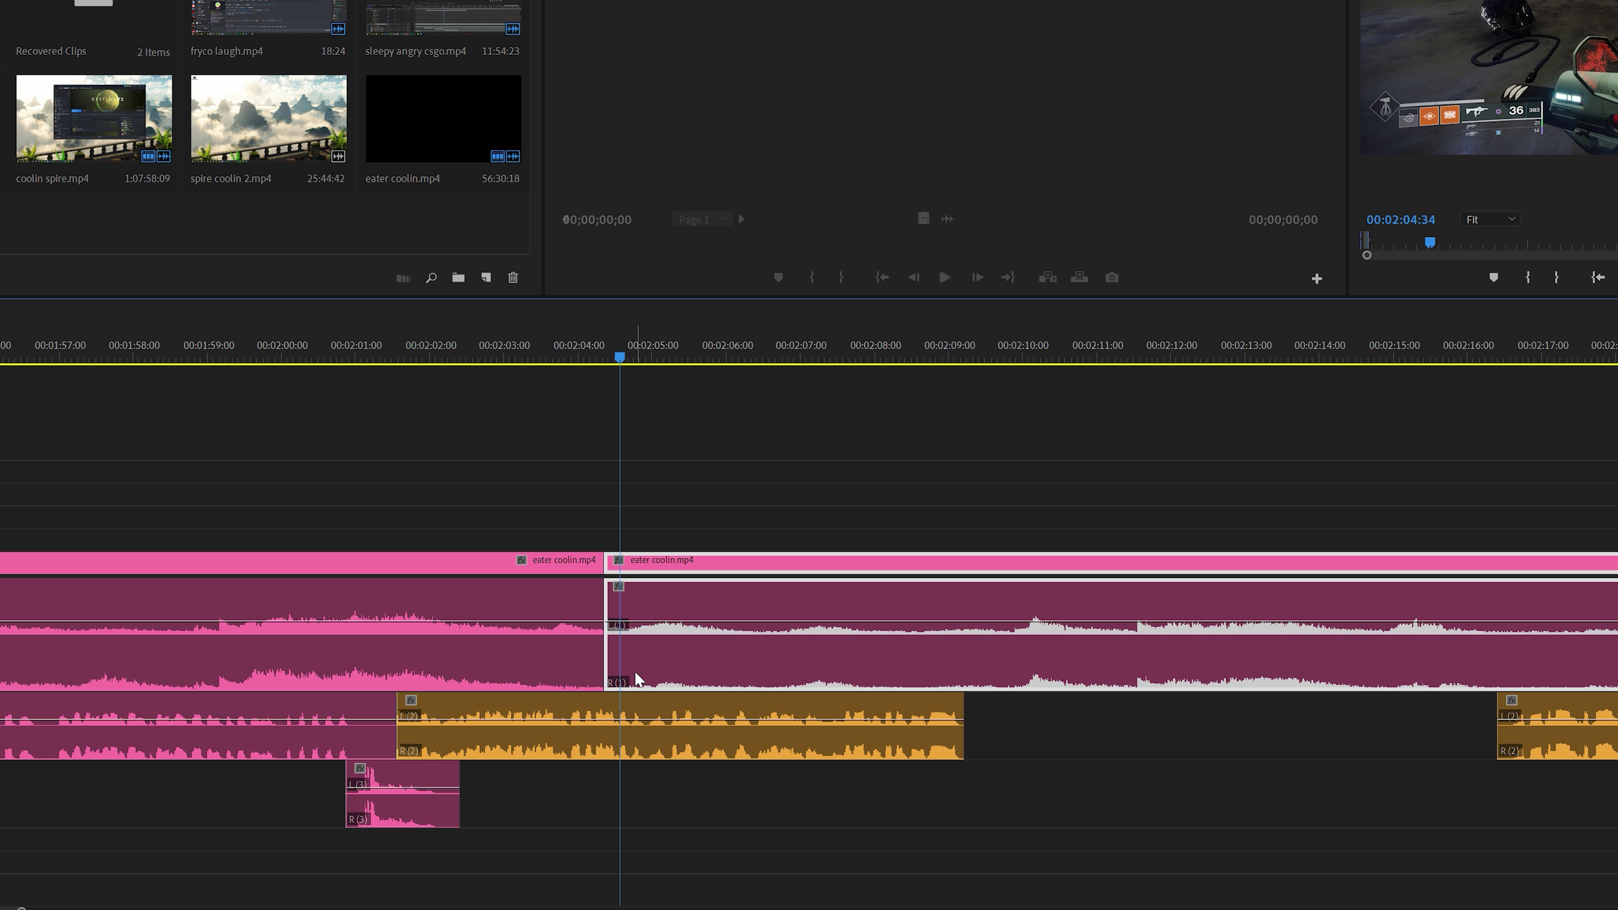
key(Delete)
drag(604, 638, 949, 637)
scroll(847, 685, down, 5)
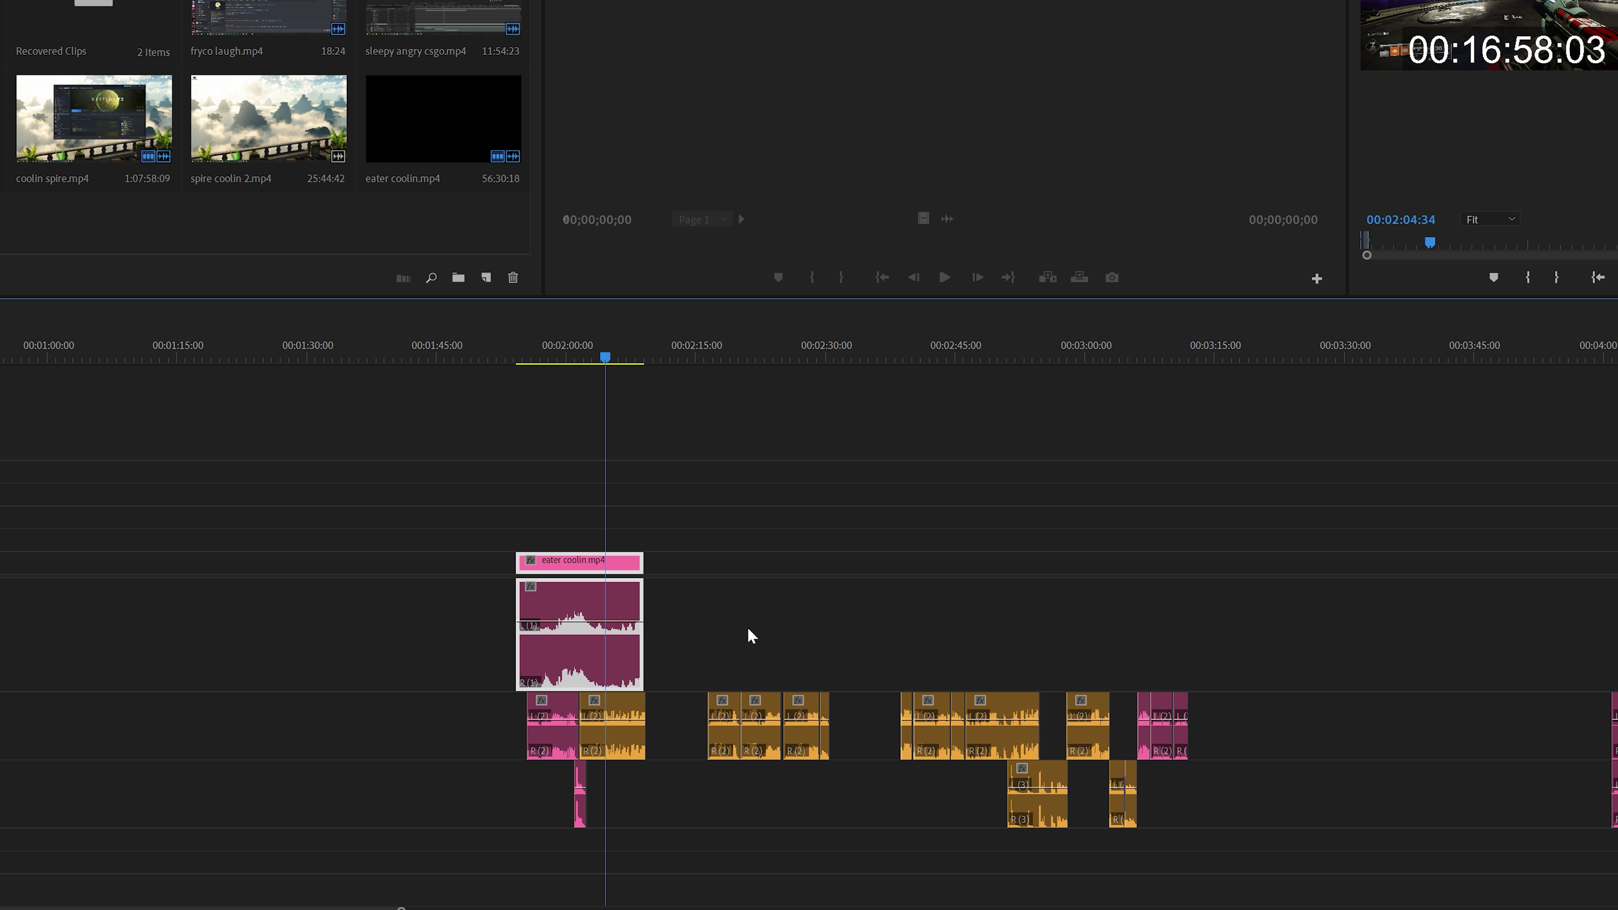
key(ctrl+z)
key(ctrl+z)
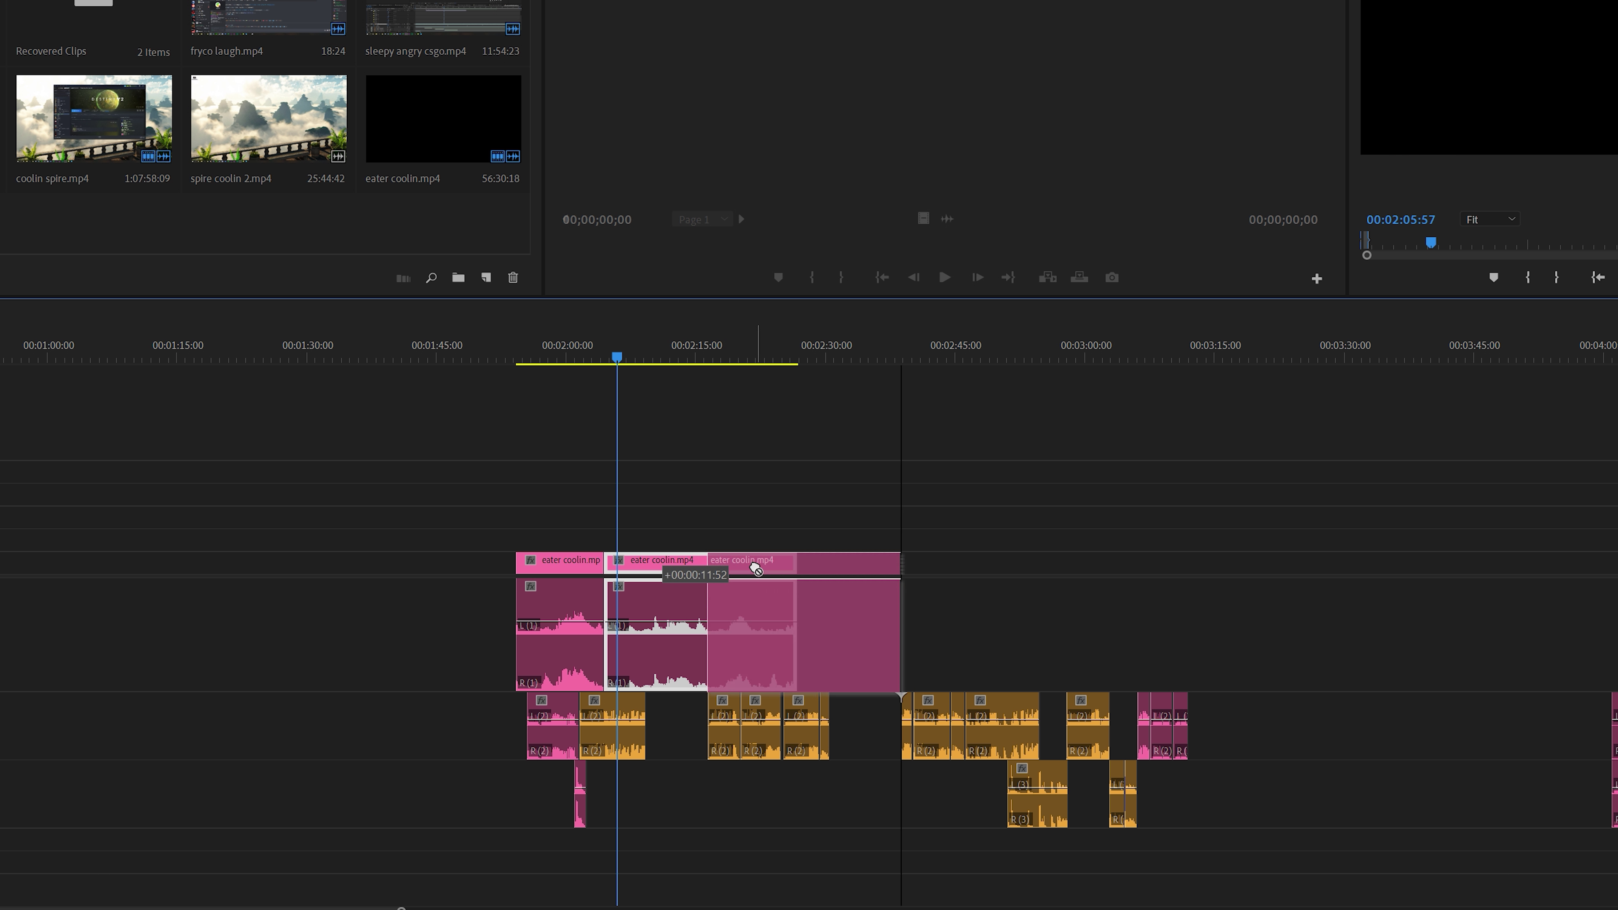
Step: Lengthen and fine-tune the end of the left eater coolin clip
scroll(605, 605, up, 3)
click(712, 528)
drag(737, 566, 855, 566)
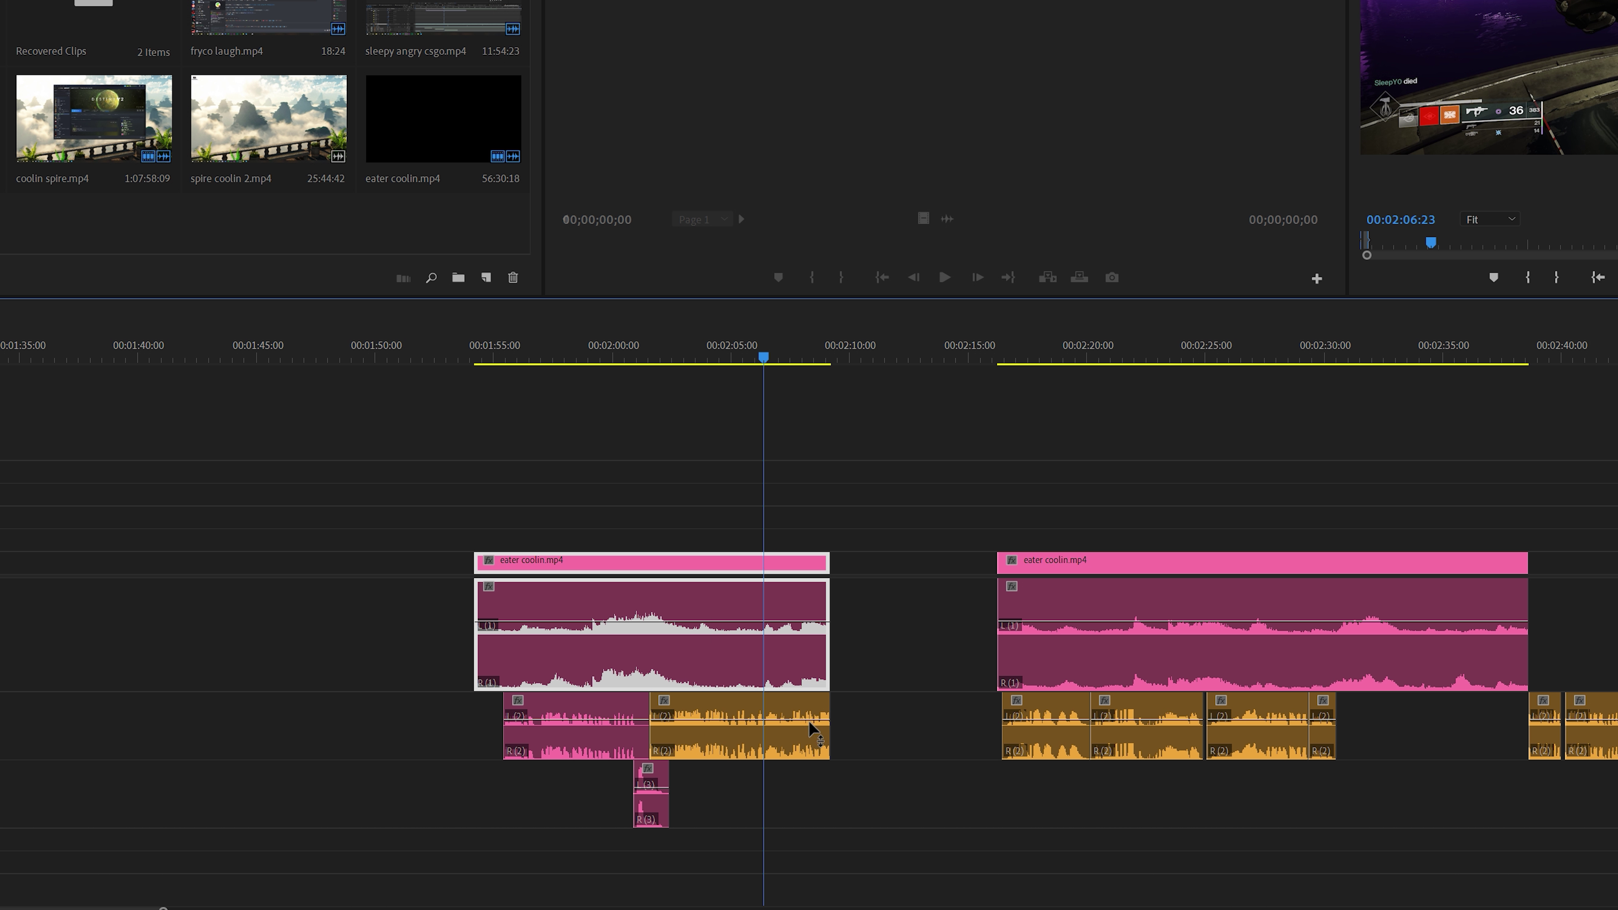
scroll(848, 828, up, 3)
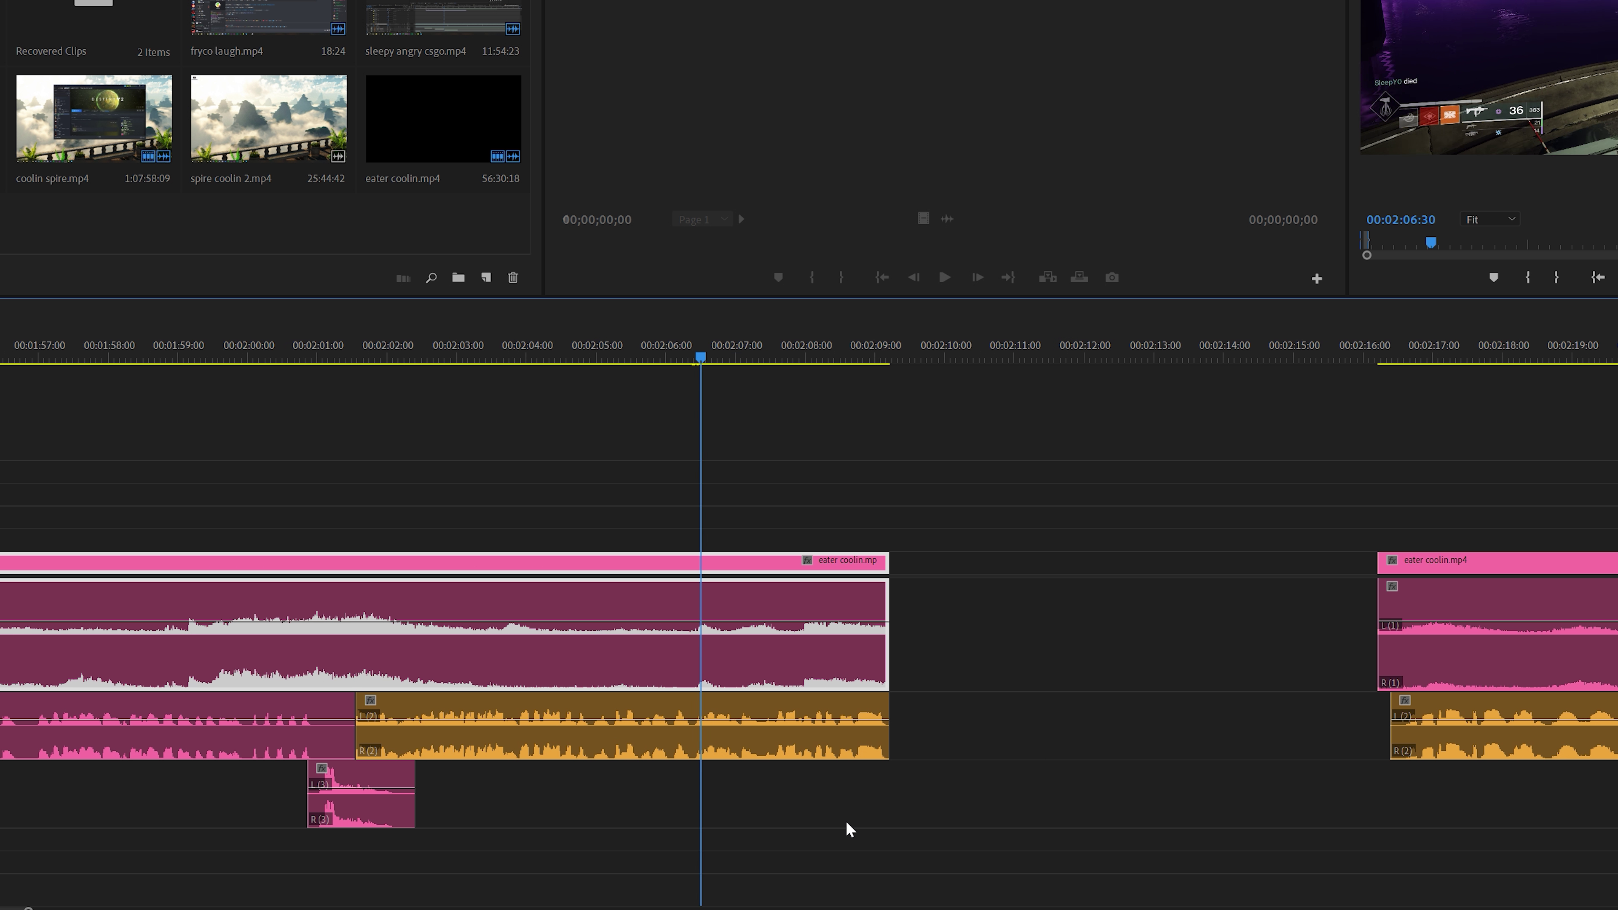
click(882, 825)
click(874, 600)
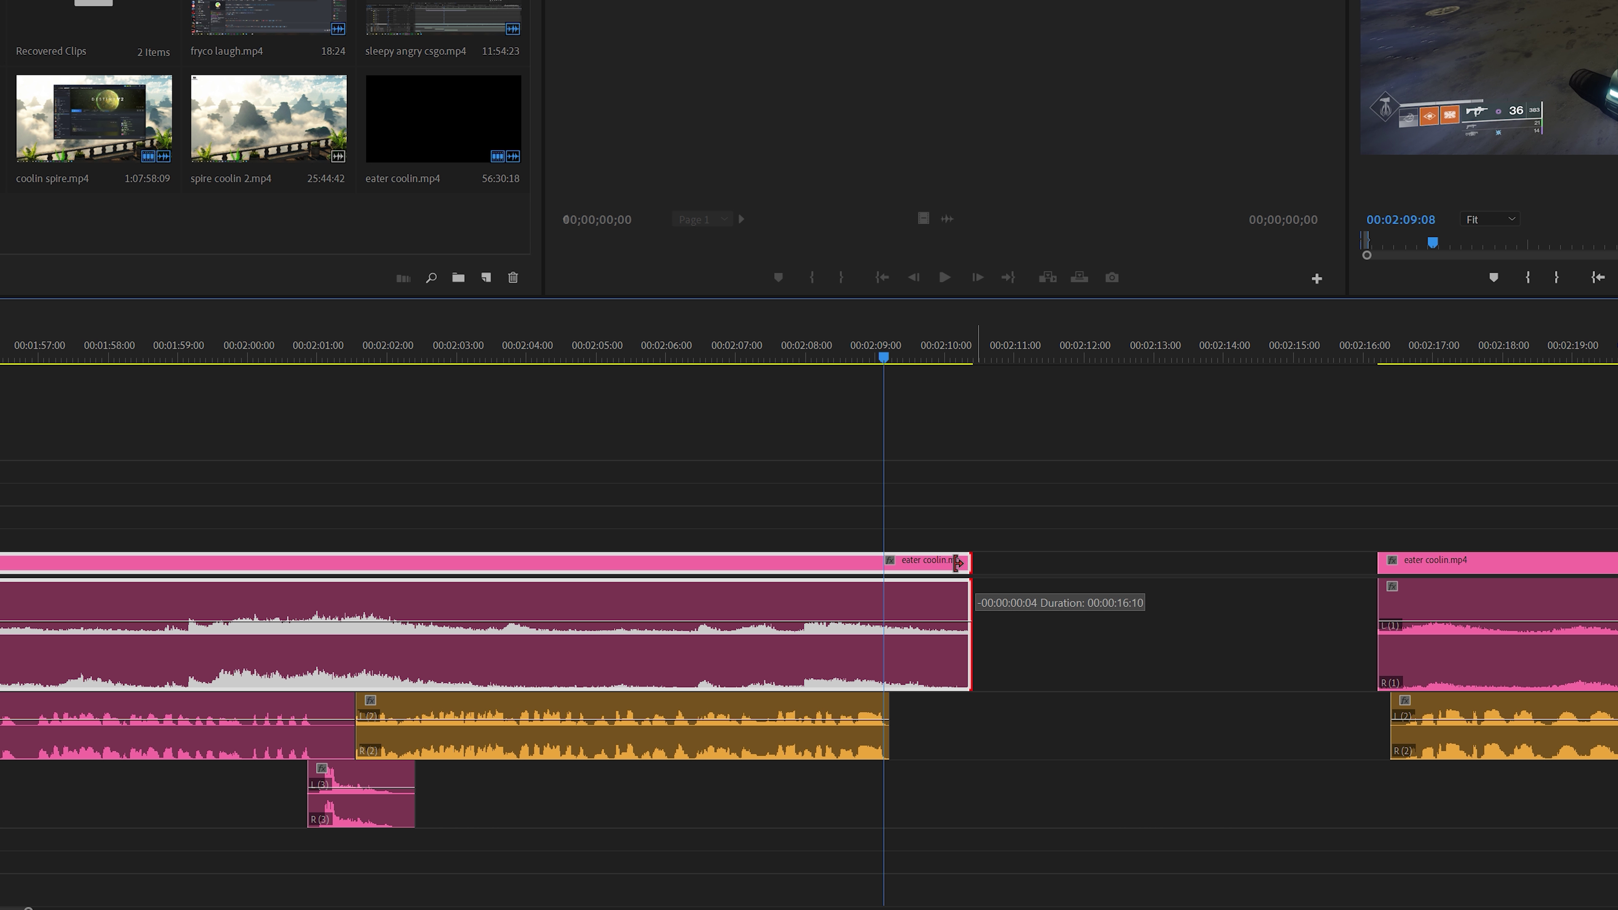
drag(957, 562, 955, 562)
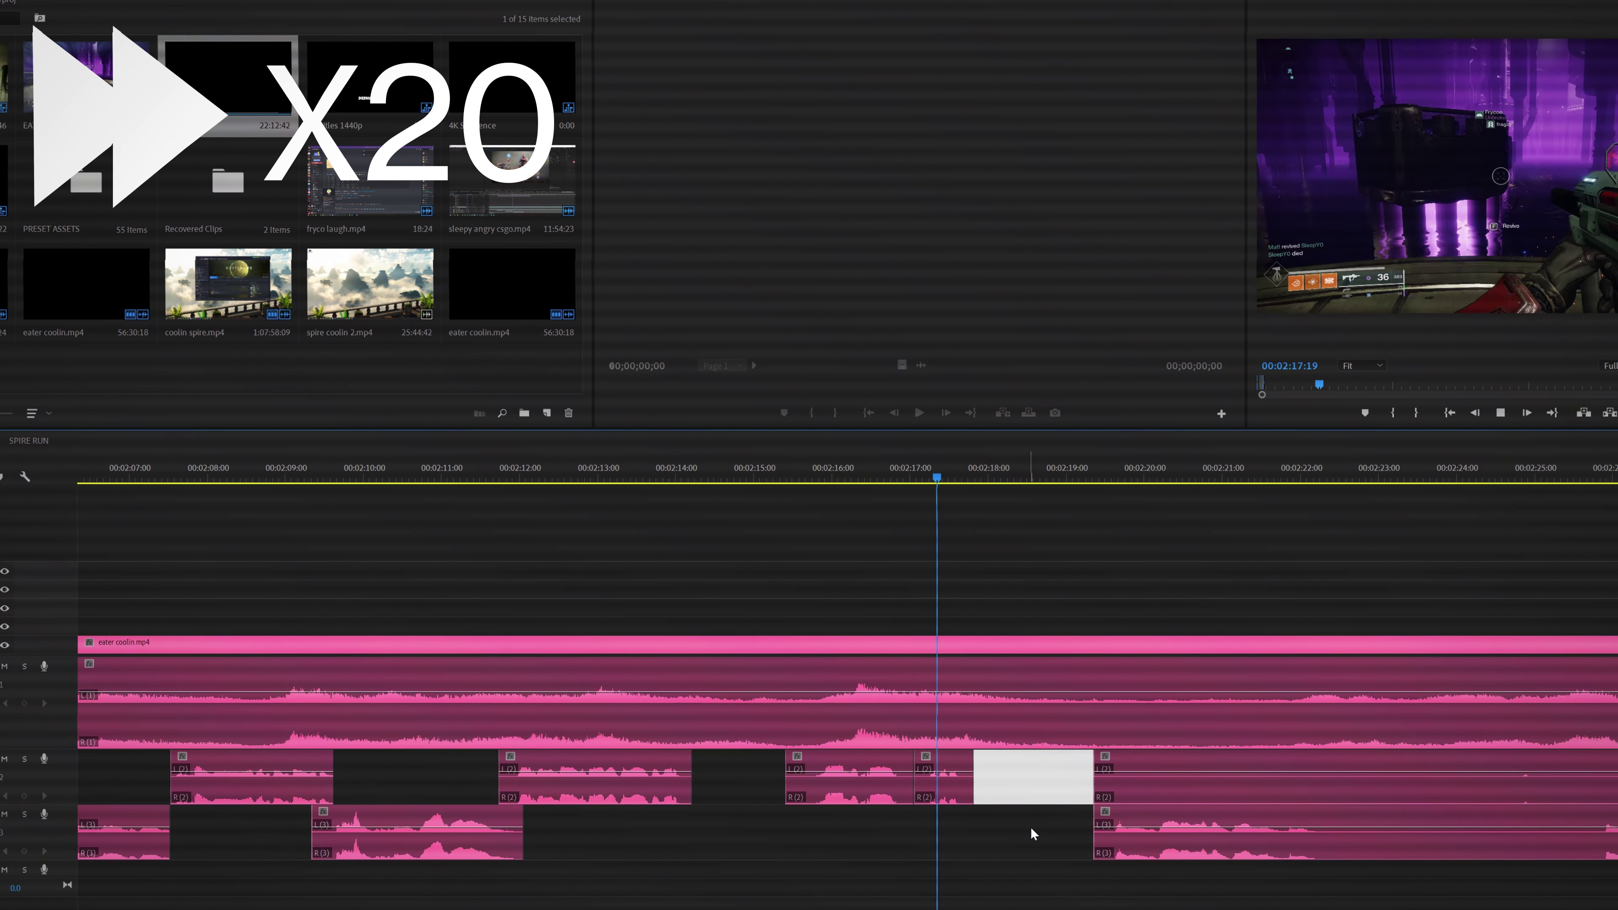
Step: Rearrange the voice clips on Audio 2 and 3 under the eater coolin footage
click(765, 615)
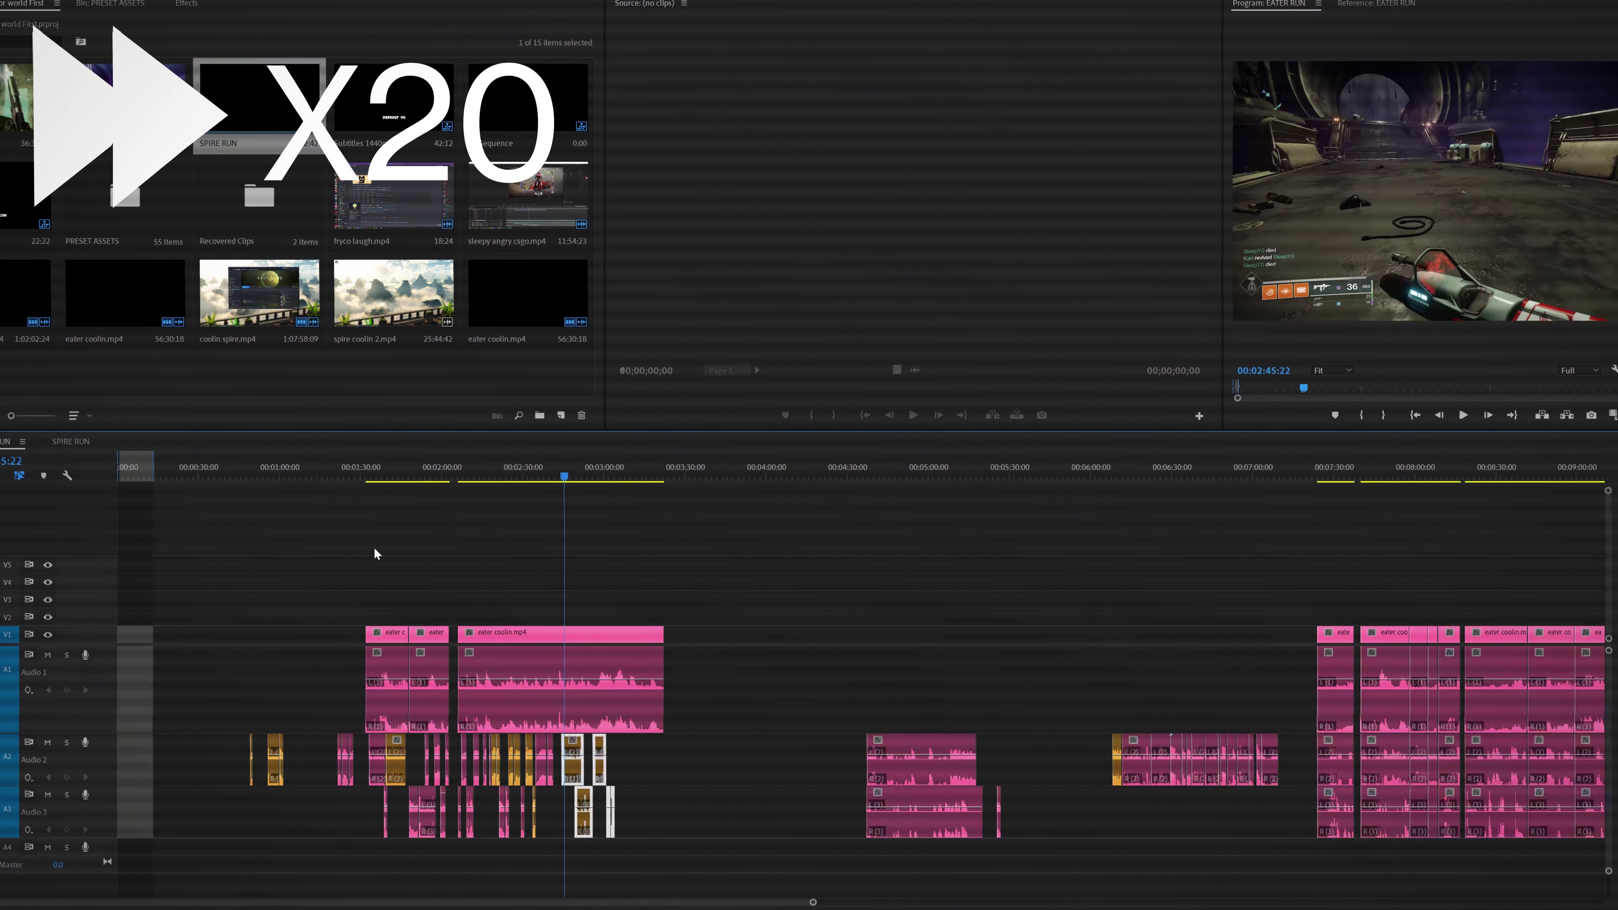
click(1347, 725)
scroll(1346, 725, up, 5)
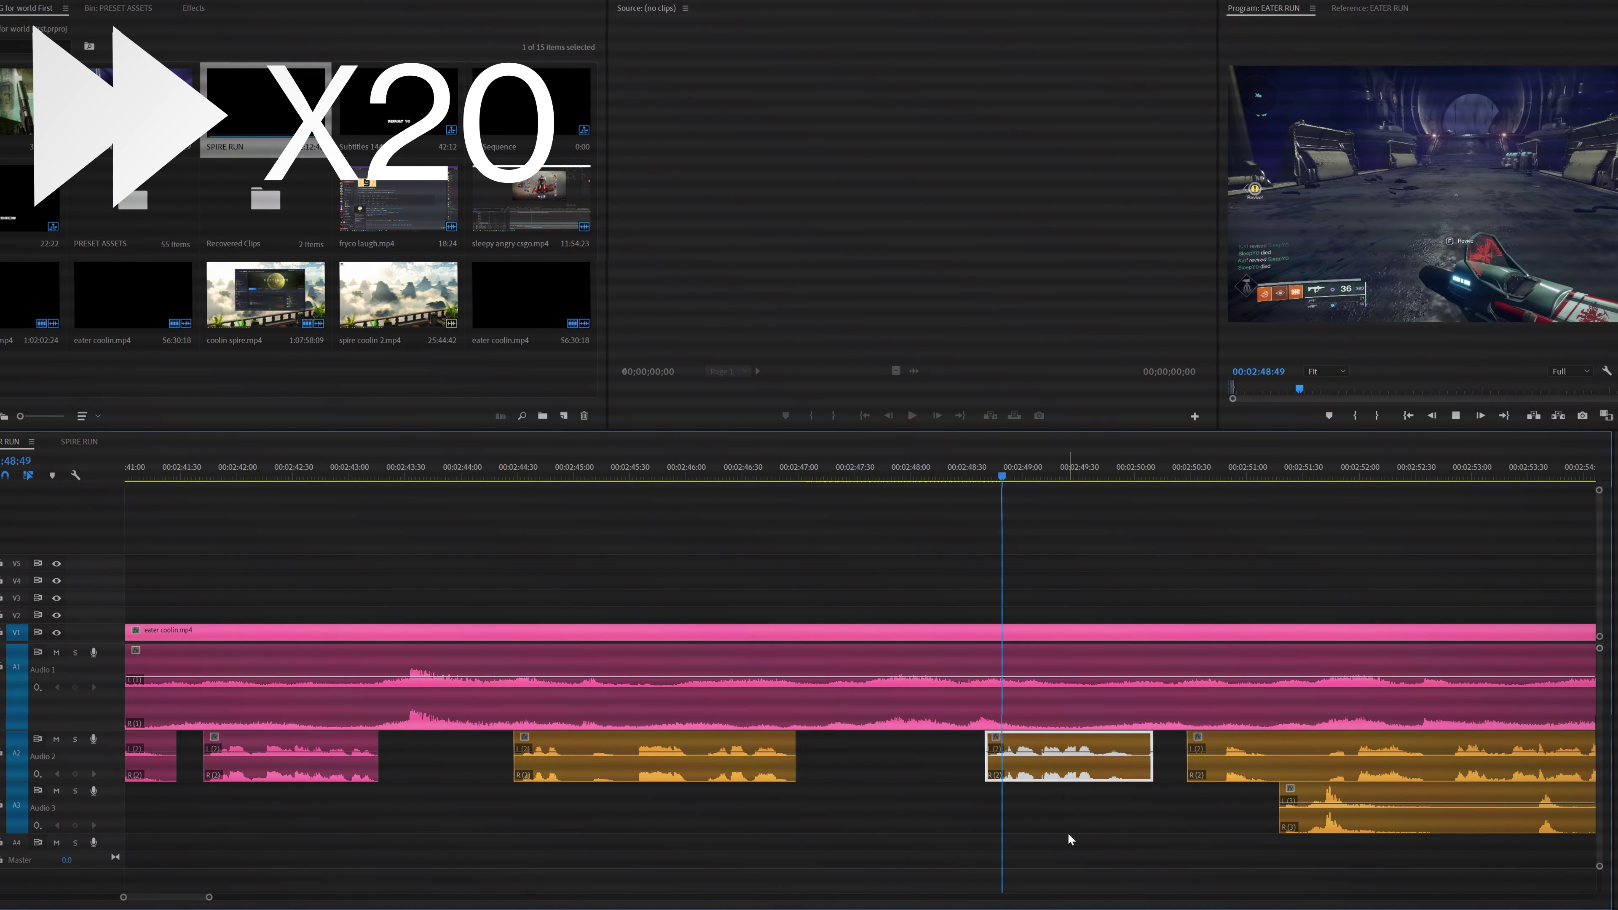
key(space)
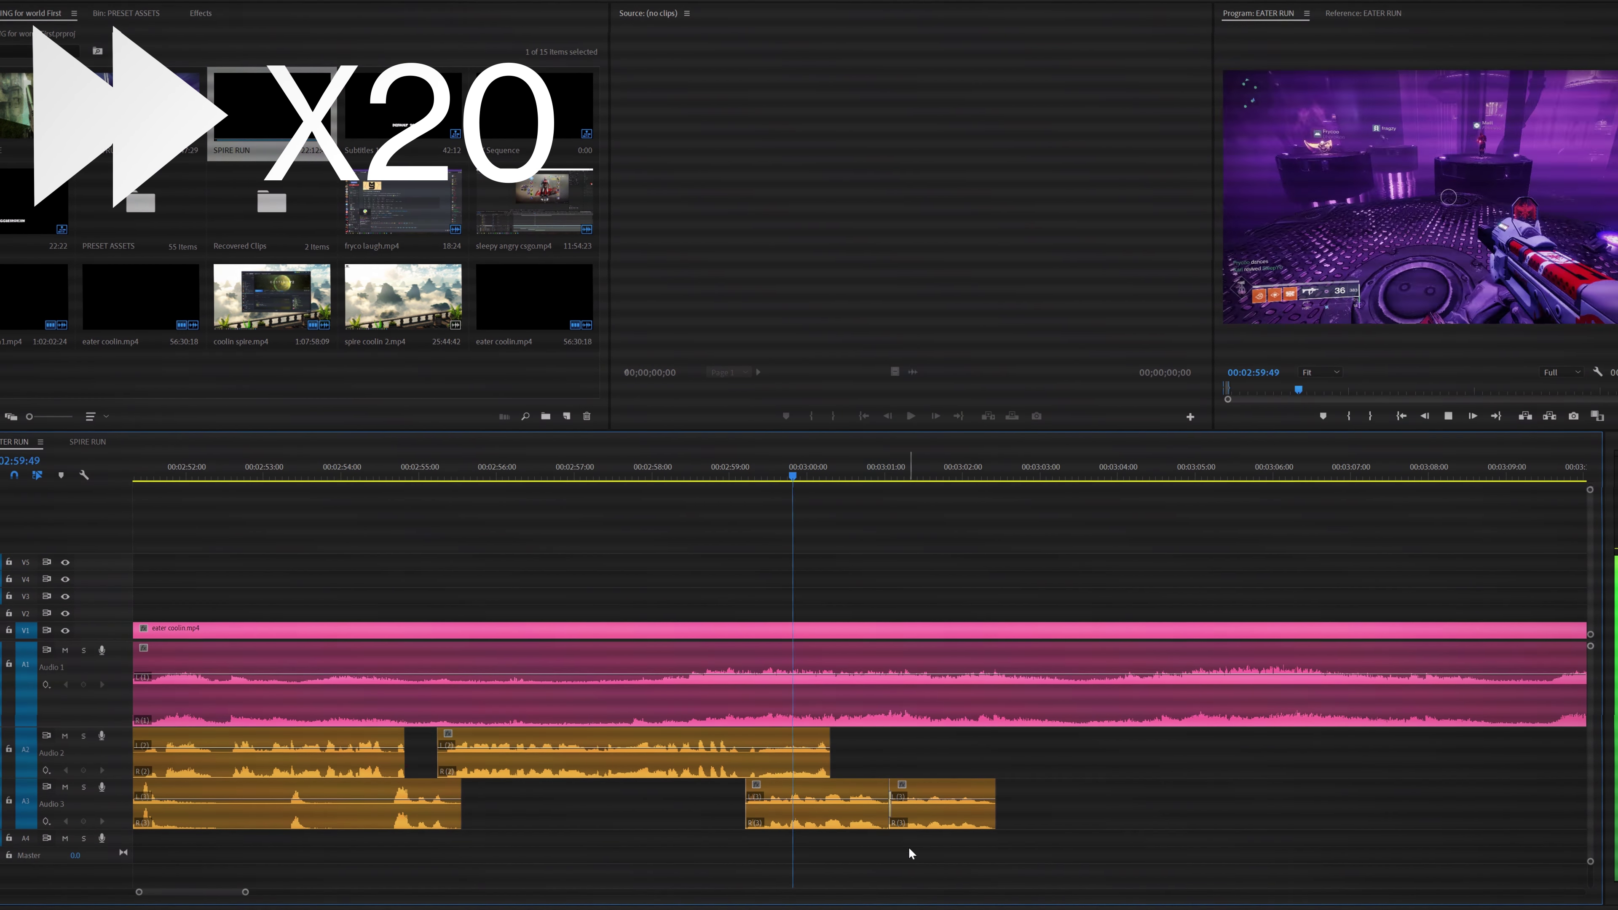
key(minus)
key(space)
drag(1310, 781, 884, 846)
key(space)
key(equal)
key(minus)
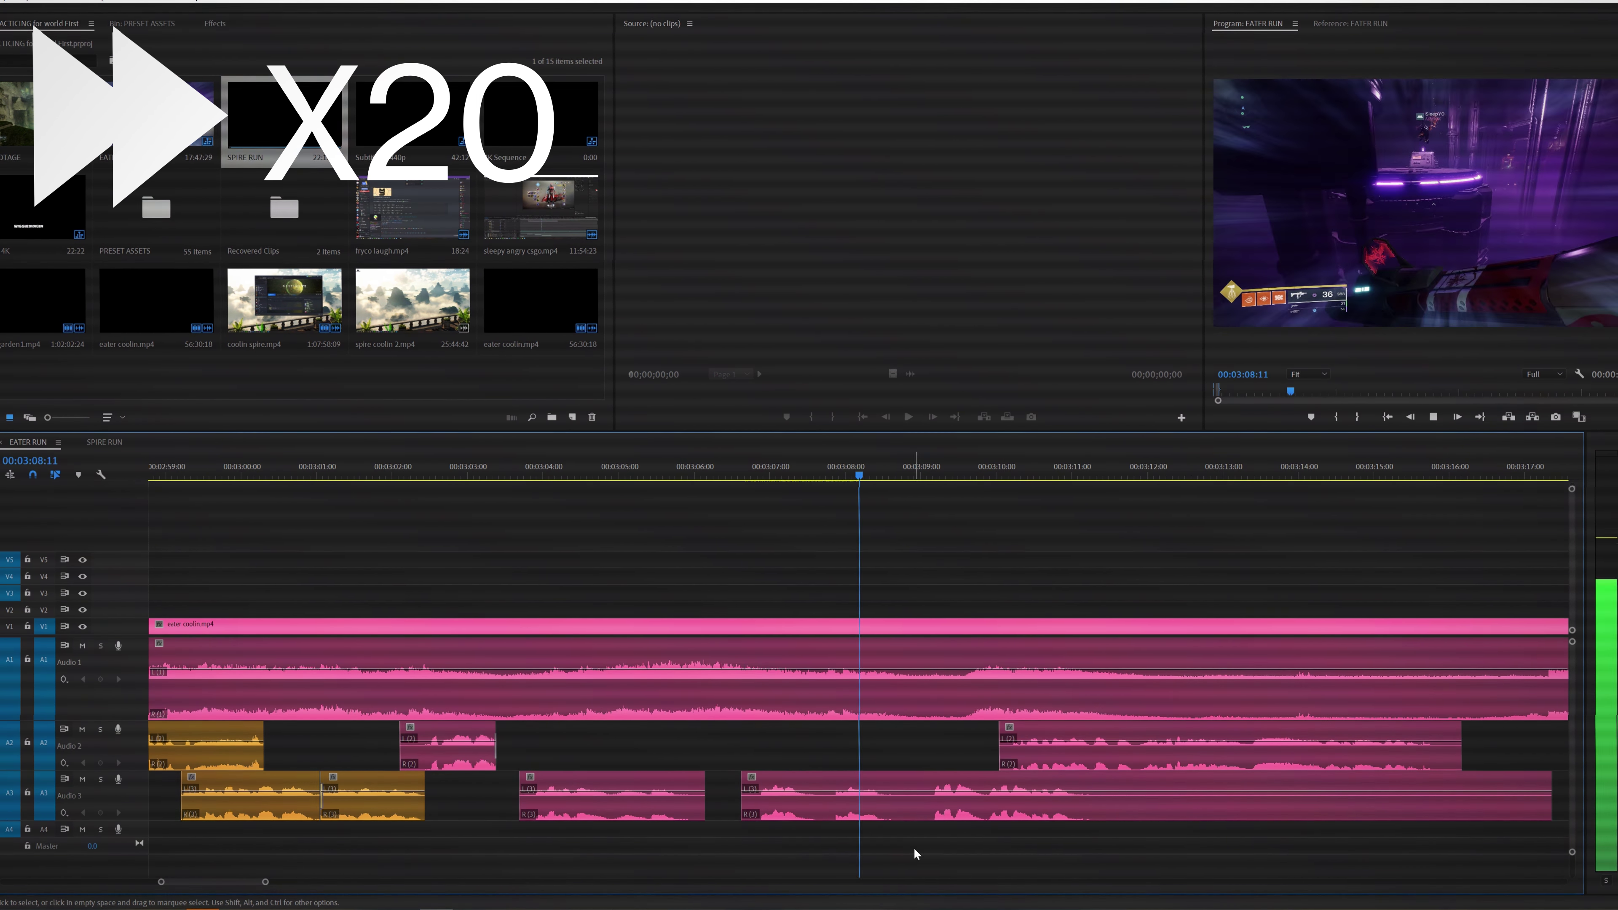
Step: Move the pink voice clip up to Audio 2, cut it, and slide the Audio 2 clip about 18 seconds earlier
drag(828, 793, 825, 687)
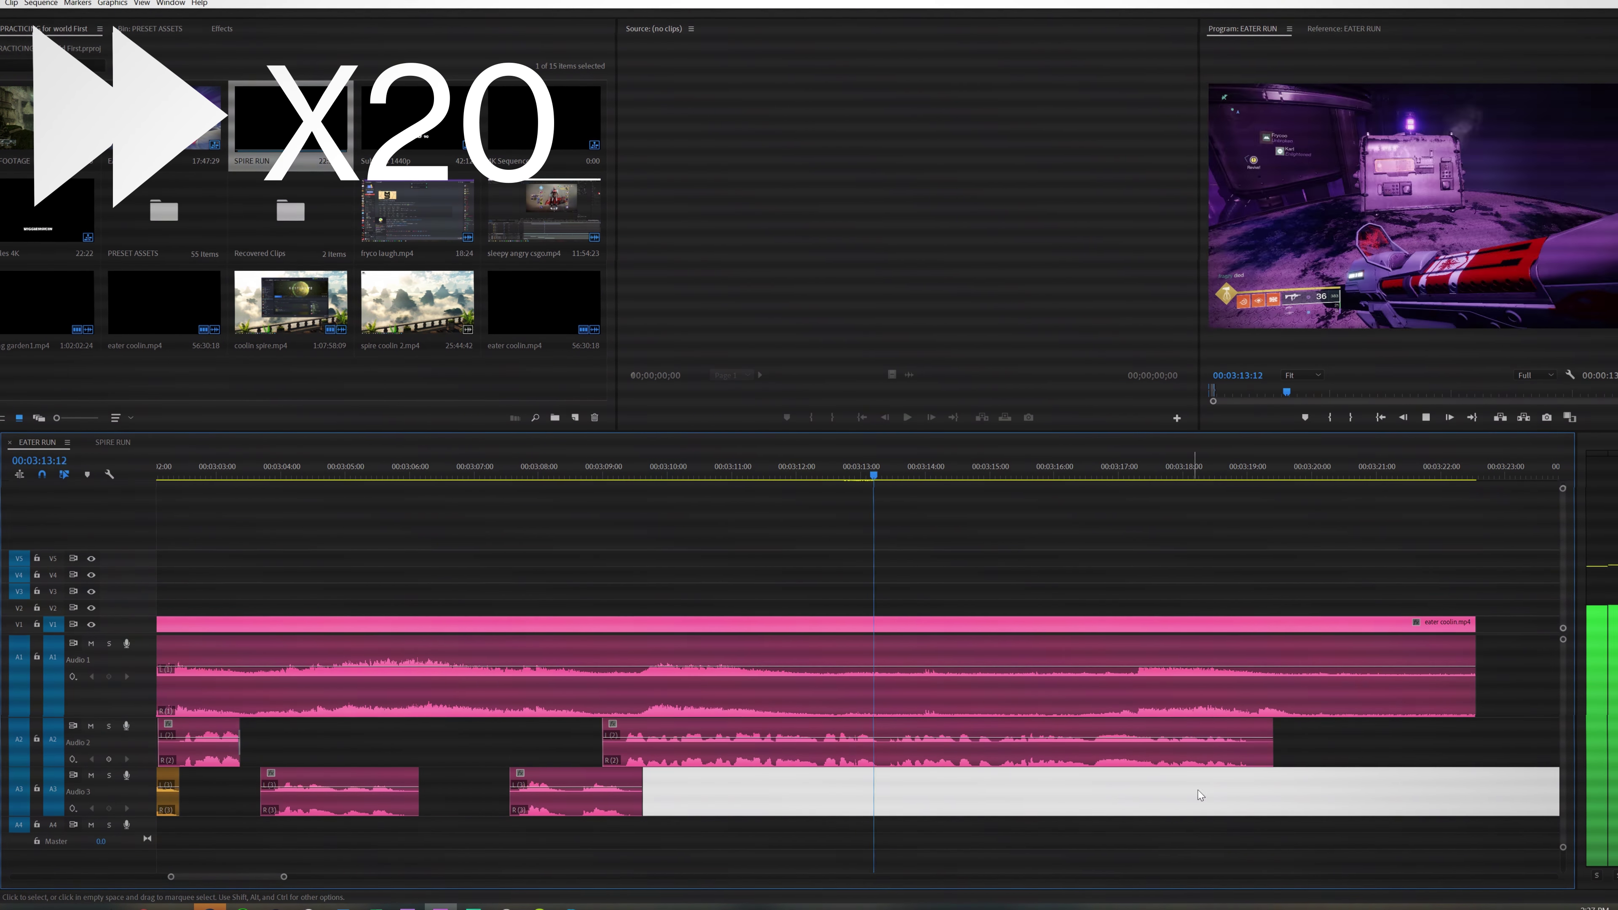
key(minus)
drag(538, 740, 420, 758)
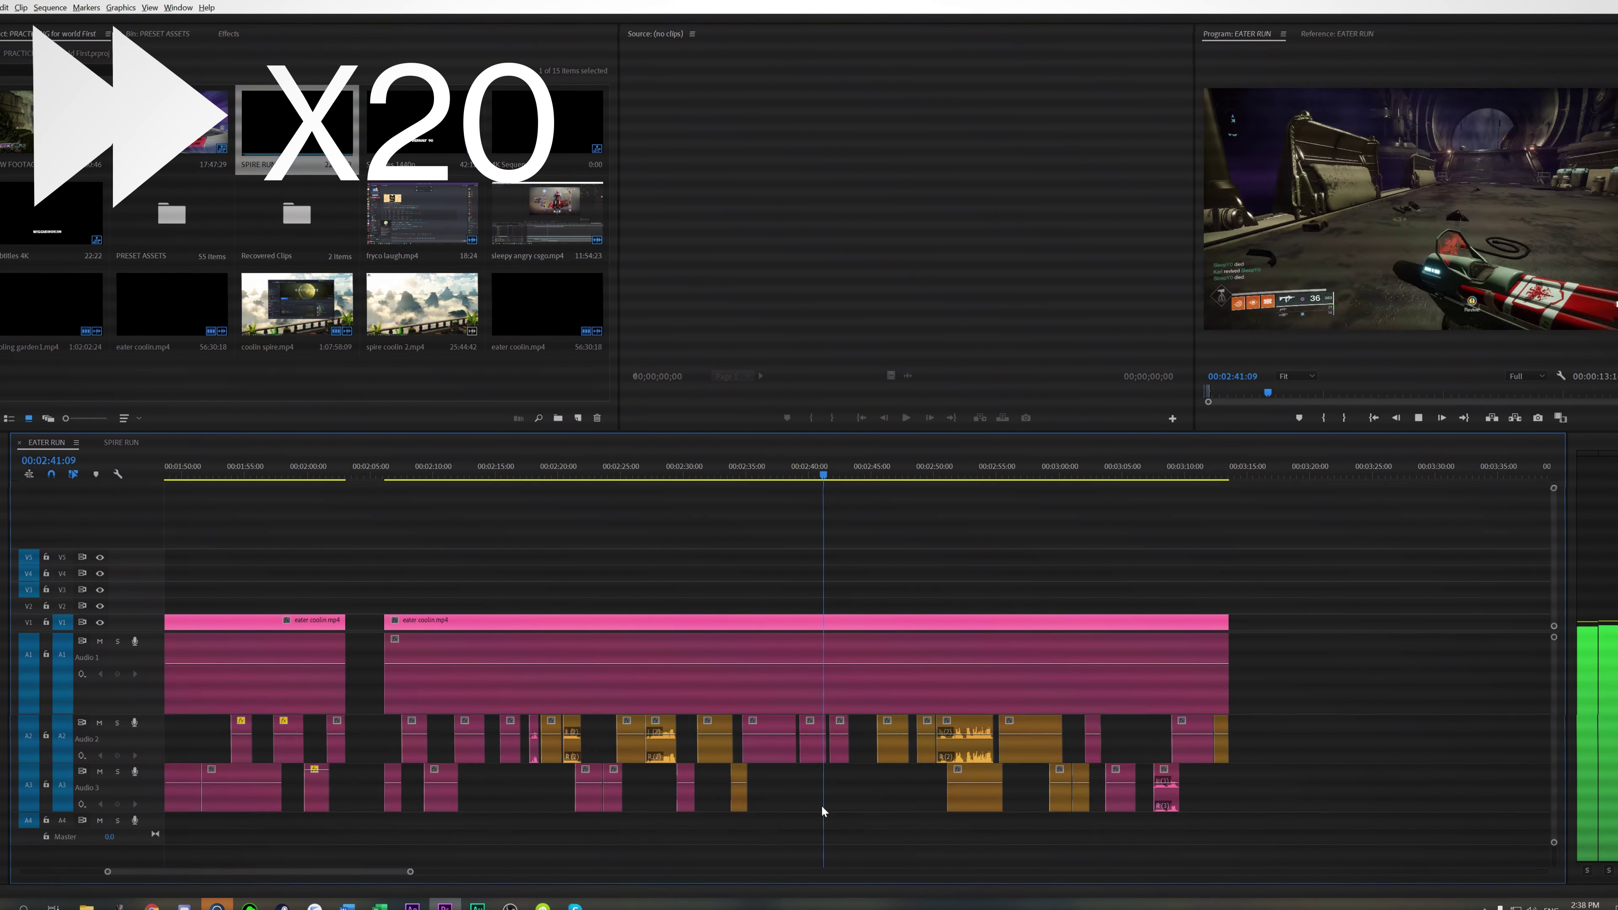
scroll(956, 700, down, 5)
click(1441, 779)
key(equal)
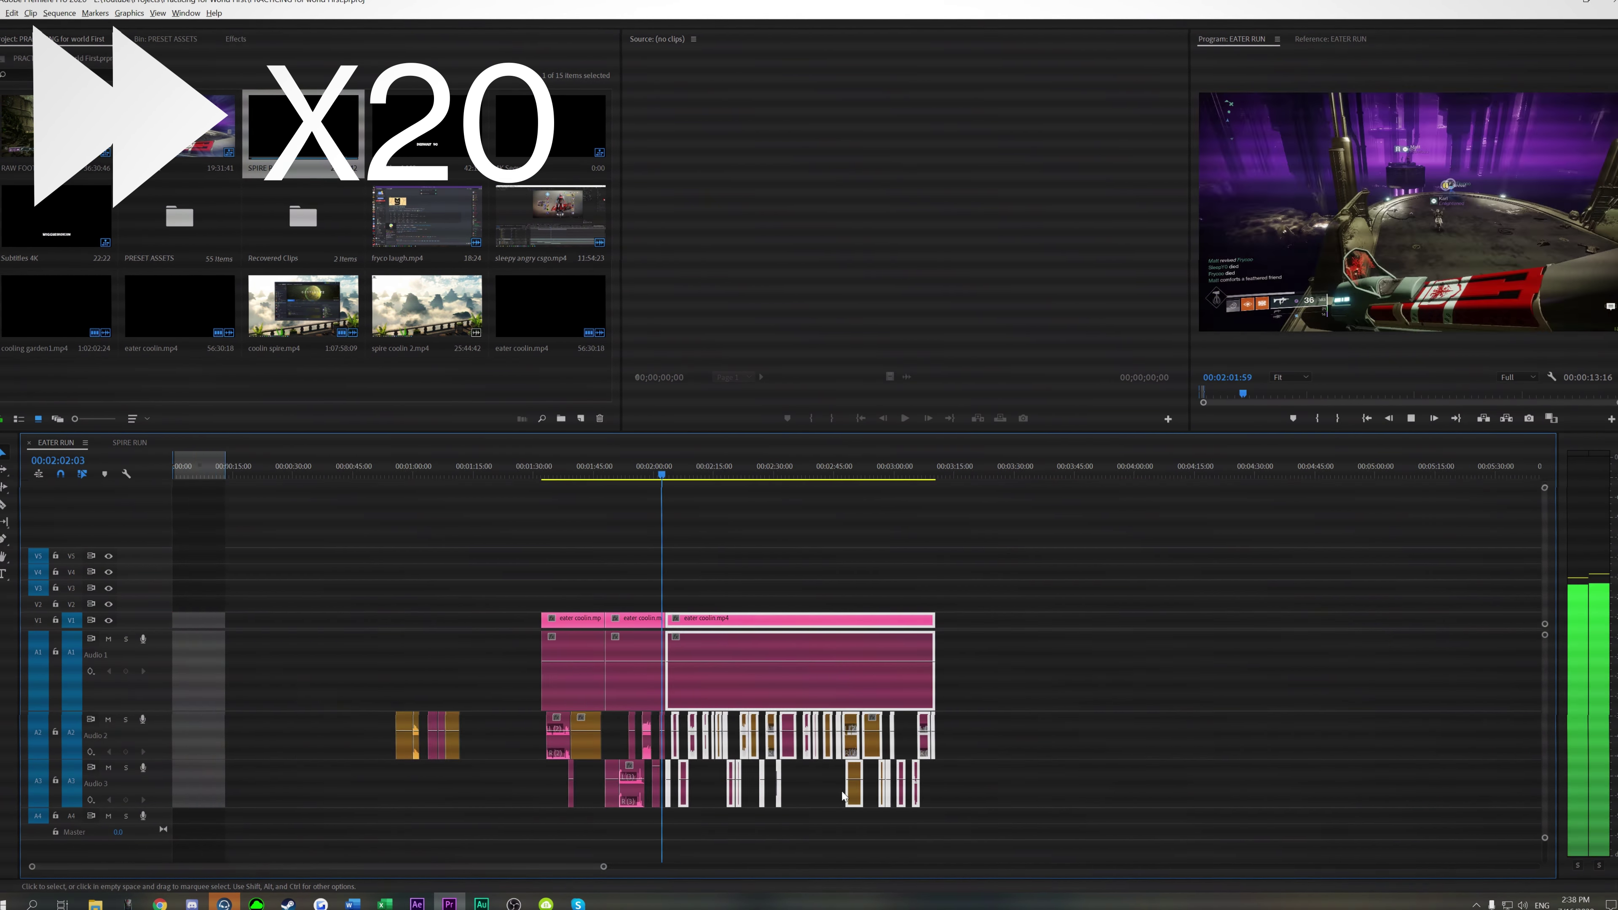
click(735, 816)
key(minus)
key(minus)
key(minus)
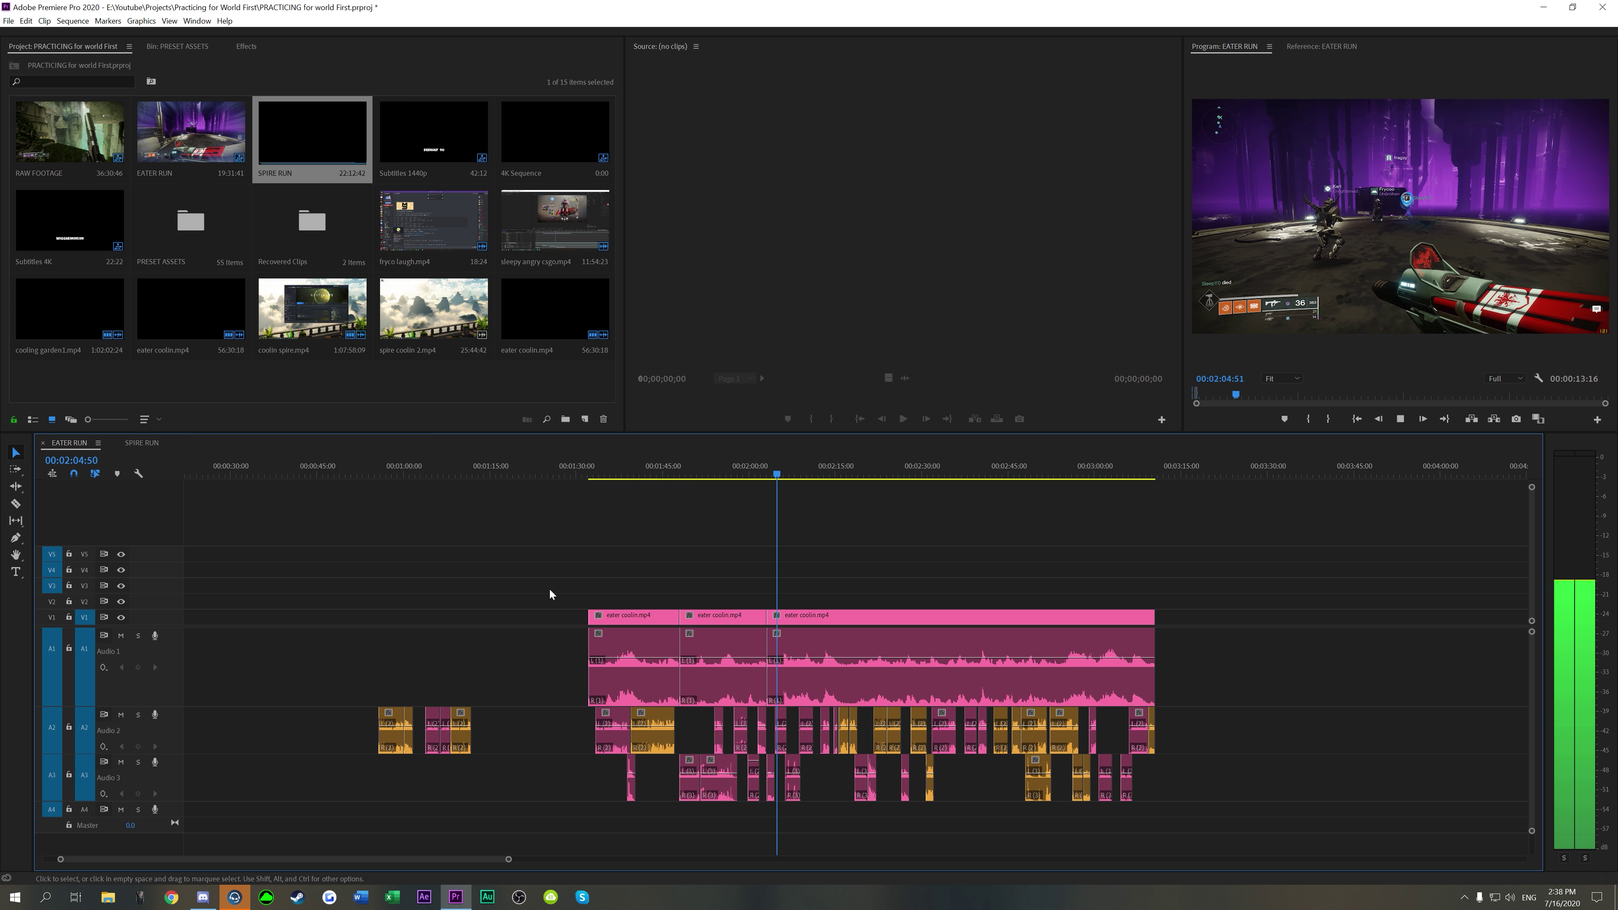
Step: Shift the main clip block about 5 seconds earlier and save the project
key(equal)
key(equal)
key(equal)
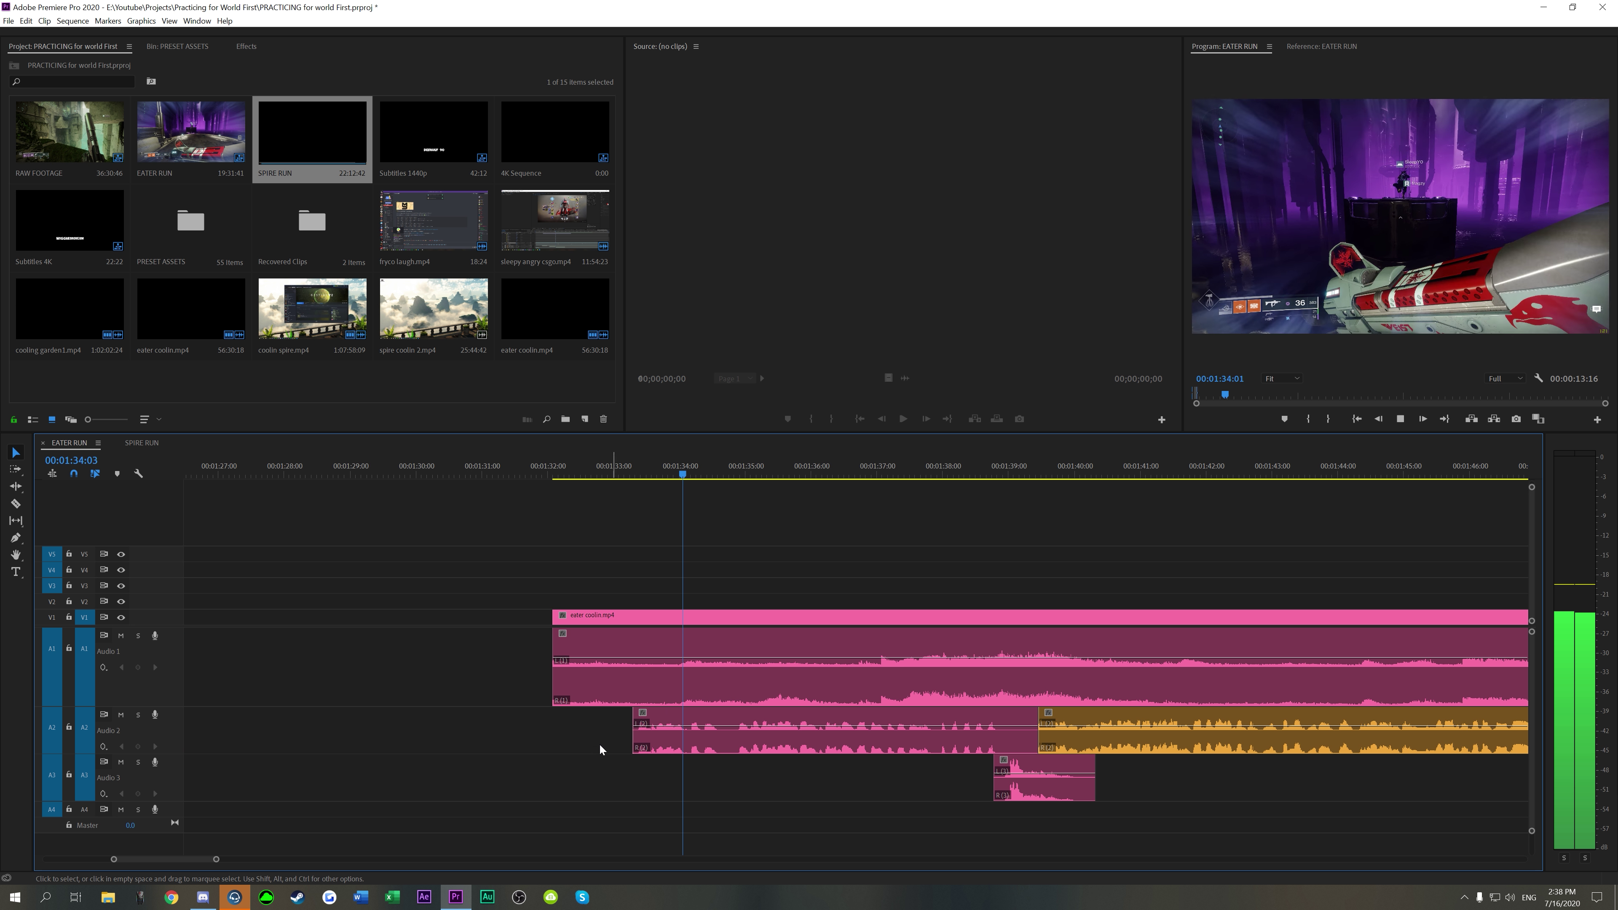
key(space)
key(minus)
key(minus)
key(minus)
key(minus)
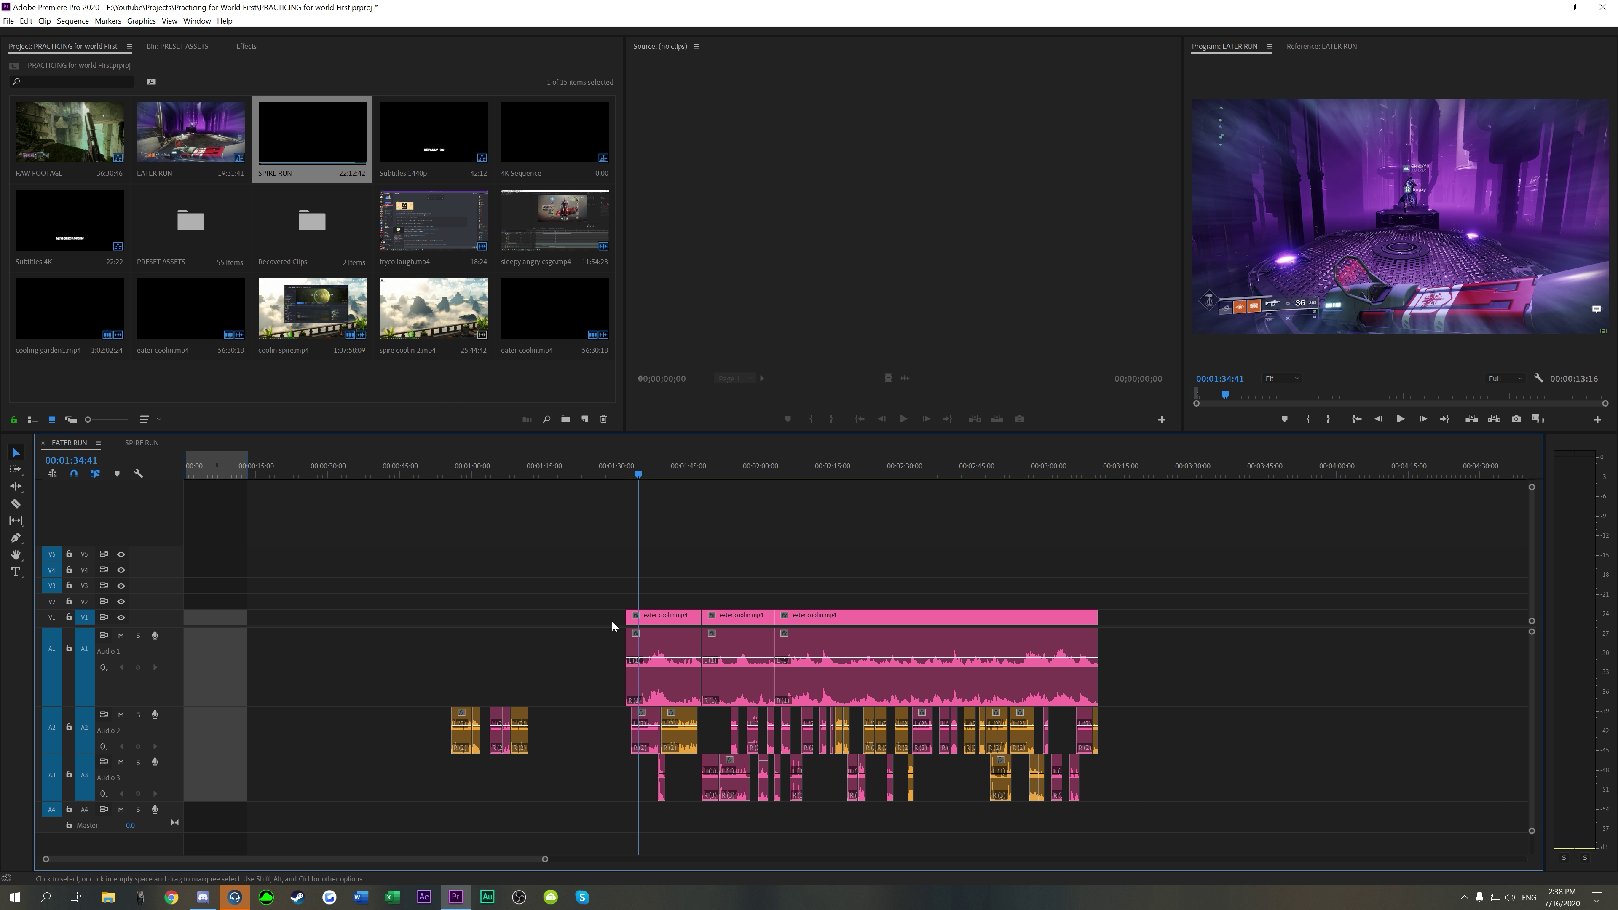
drag(581, 582, 1127, 824)
drag(843, 623, 819, 621)
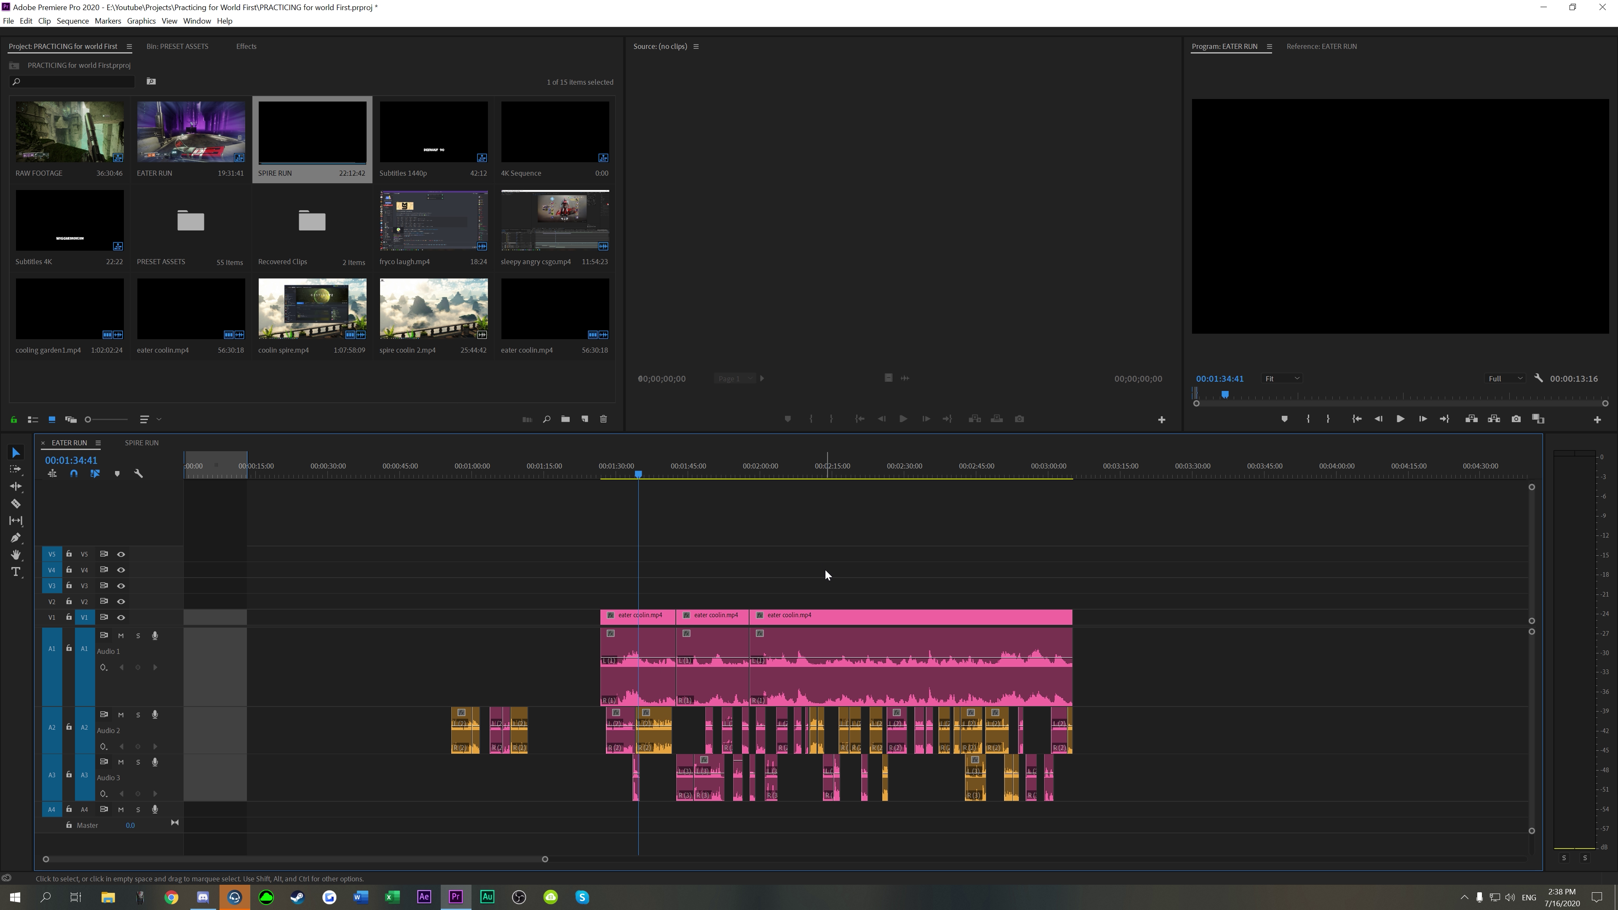
key(ctrl+s)
Step: Move the main clip block to the start of the sequence
drag(426, 684, 487, 746)
drag(1111, 690, 1111, 690)
drag(579, 564, 1110, 807)
key(minus)
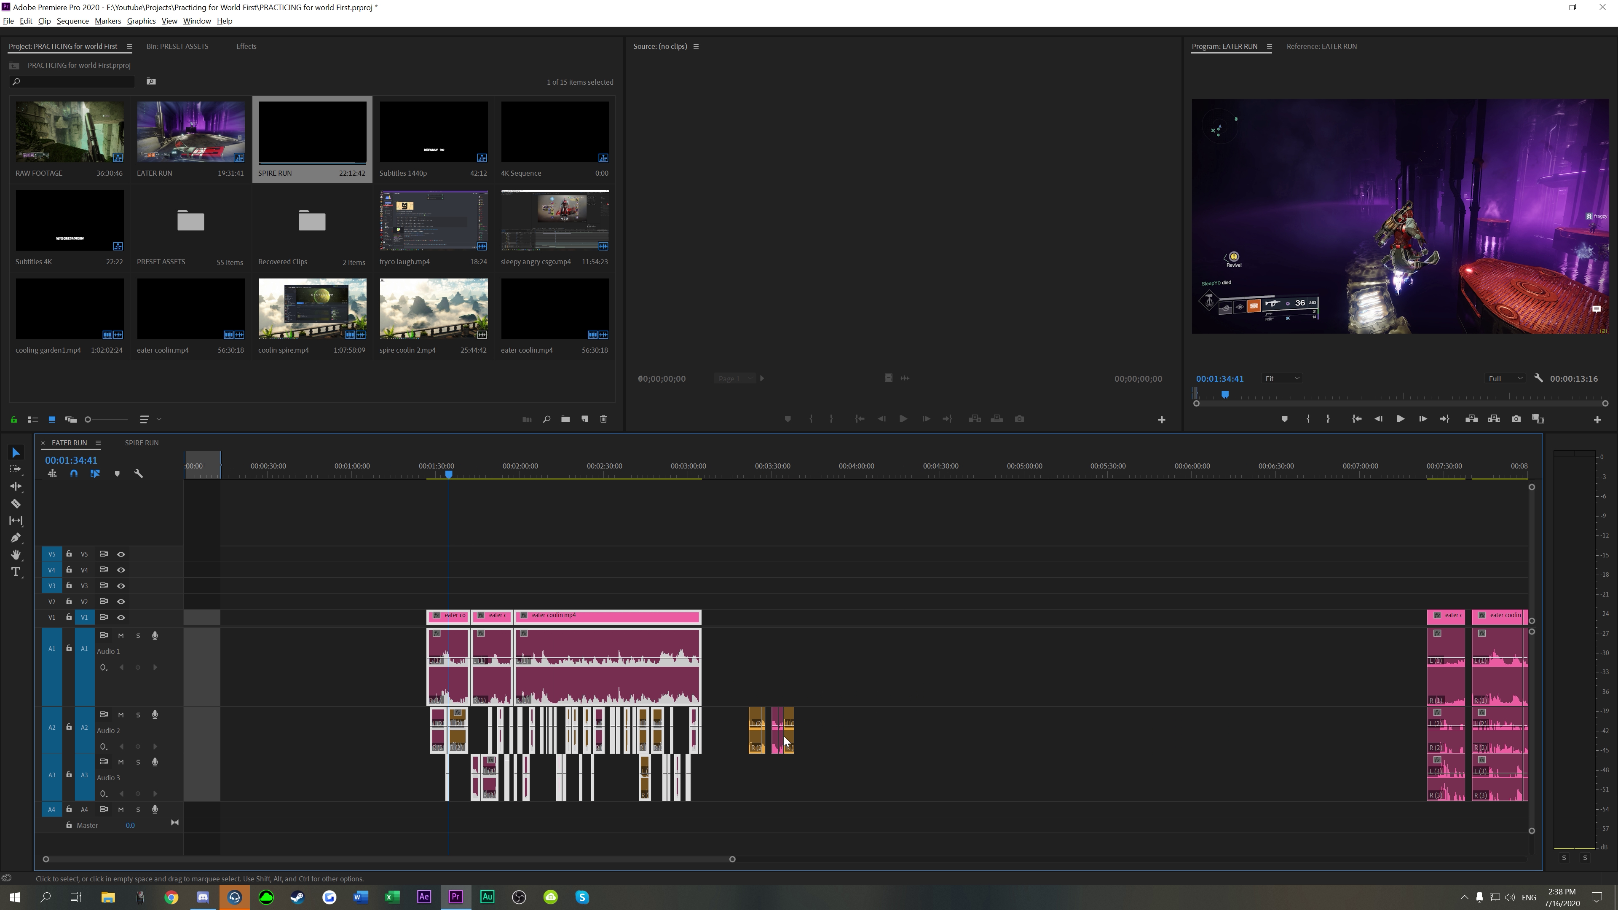
drag(582, 623, 384, 623)
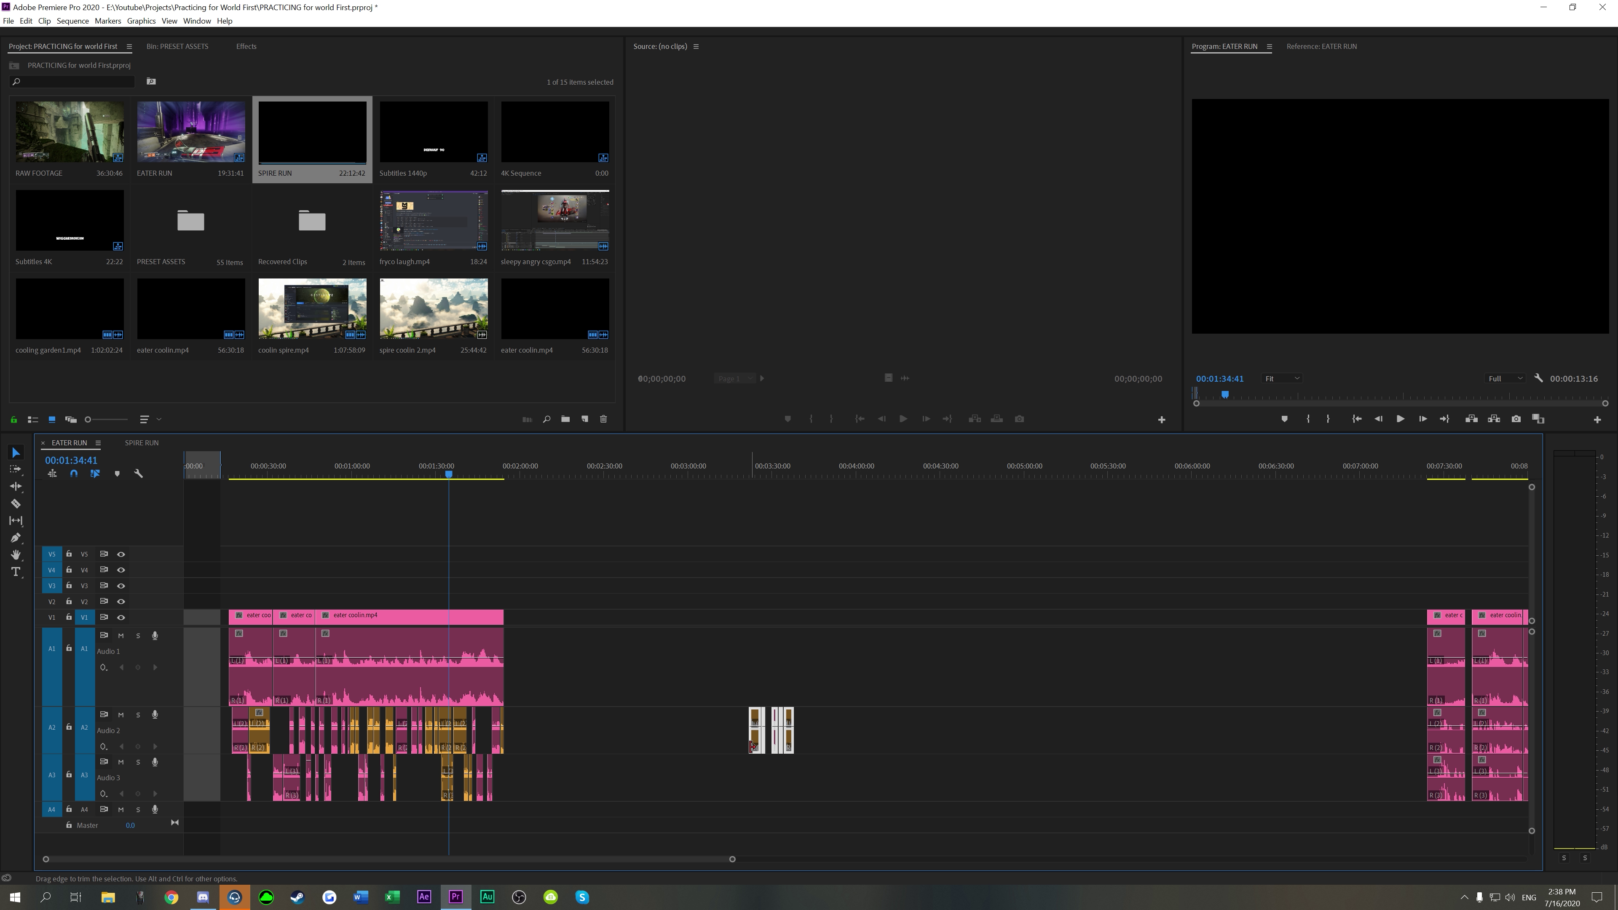
Step: Drag the later block of clips left to close the gap after the main block
key(minus)
key(minus)
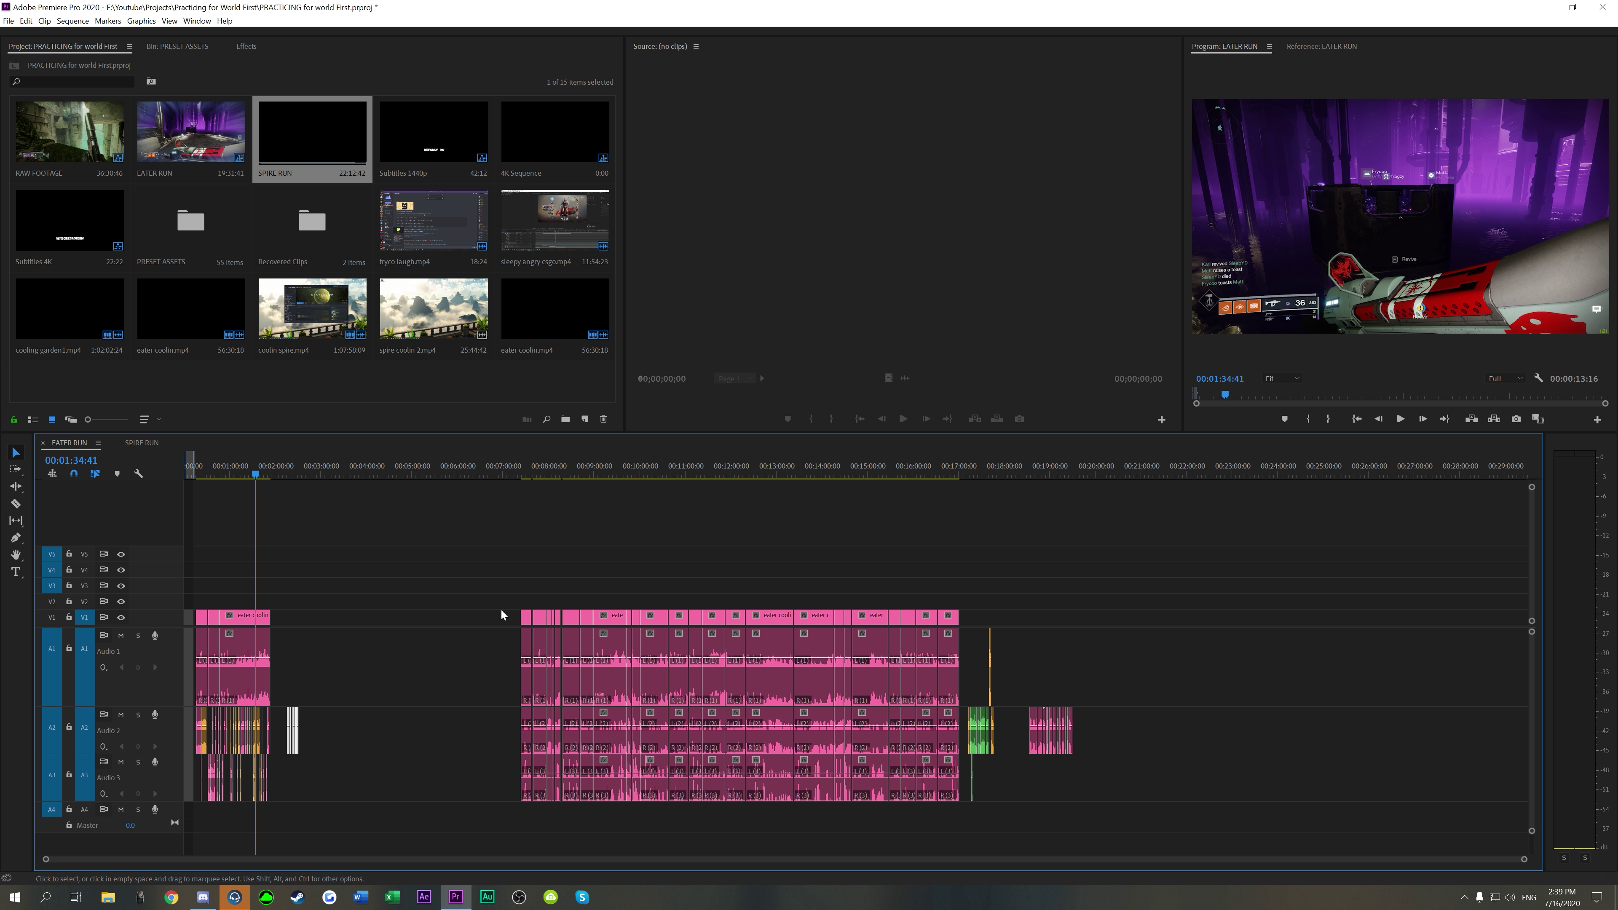
drag(438, 550, 1149, 804)
drag(609, 619, 405, 620)
key(equal)
key(equal)
key(equal)
drag(621, 680, 776, 758)
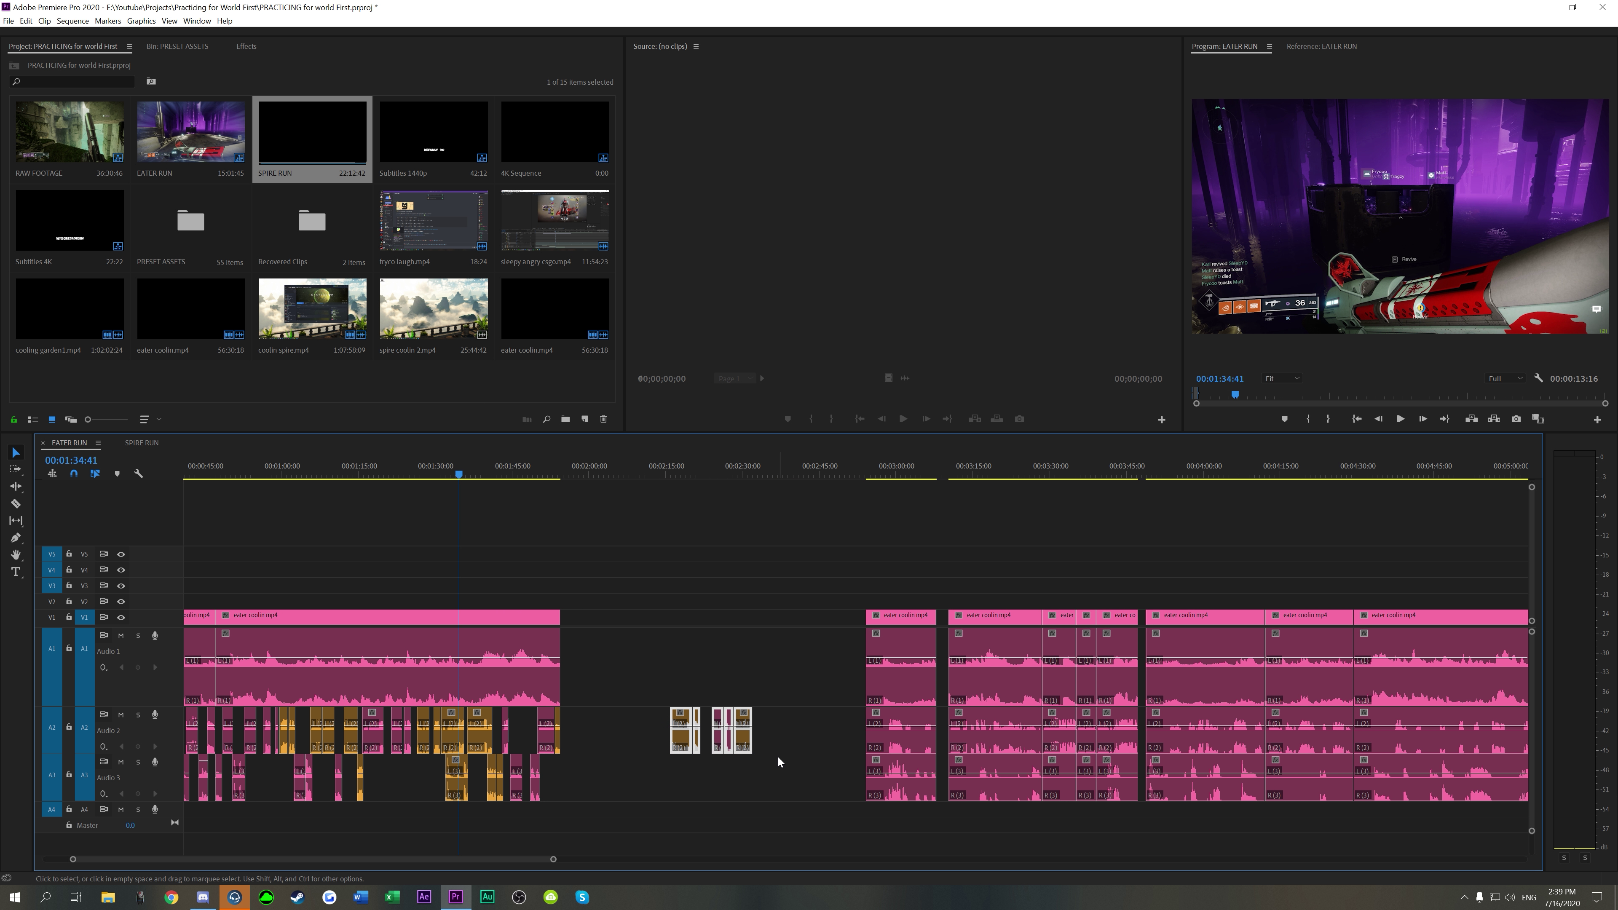
key(minus)
key(minus)
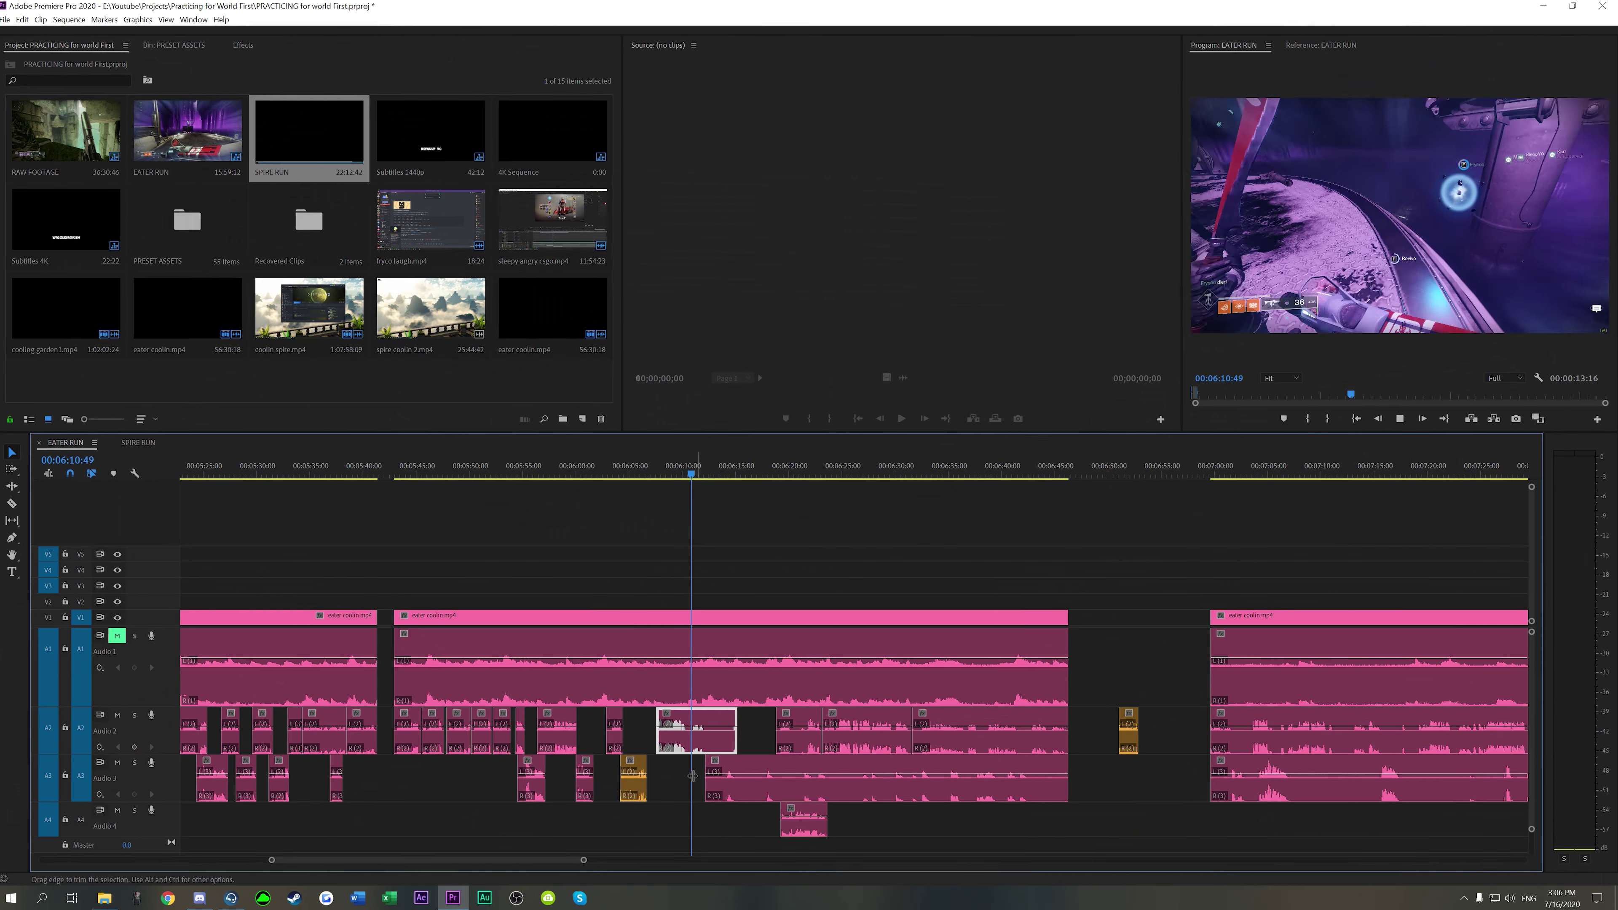
Step: Cut and delete the unwanted Audio 2 clip
click(694, 781)
key(space)
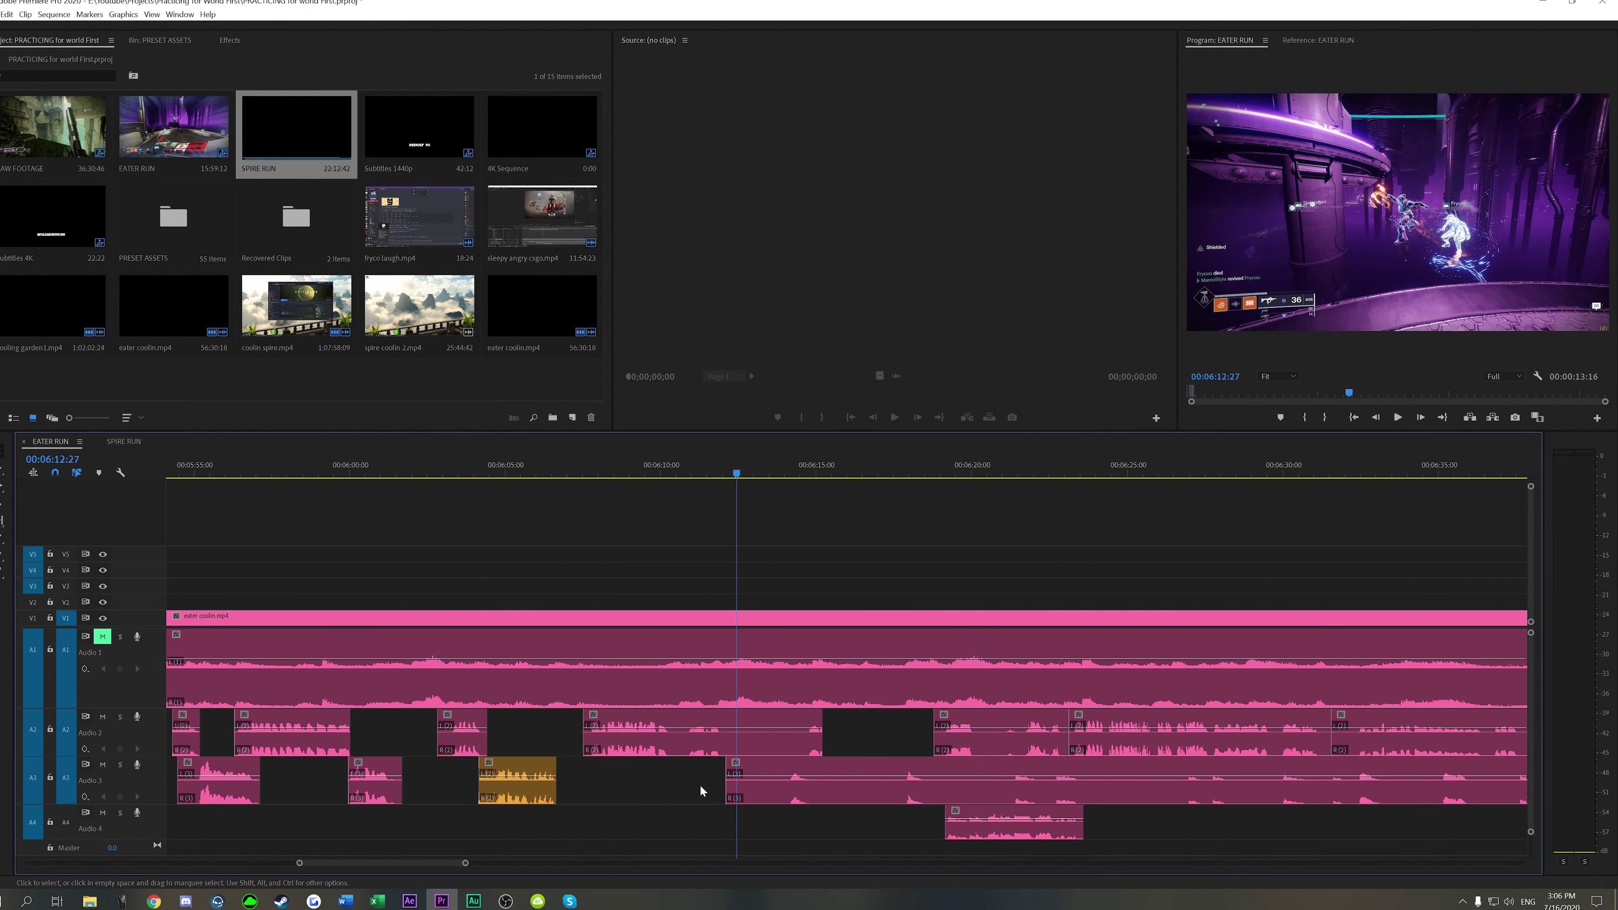
key(c)
click(778, 720)
key(Delete)
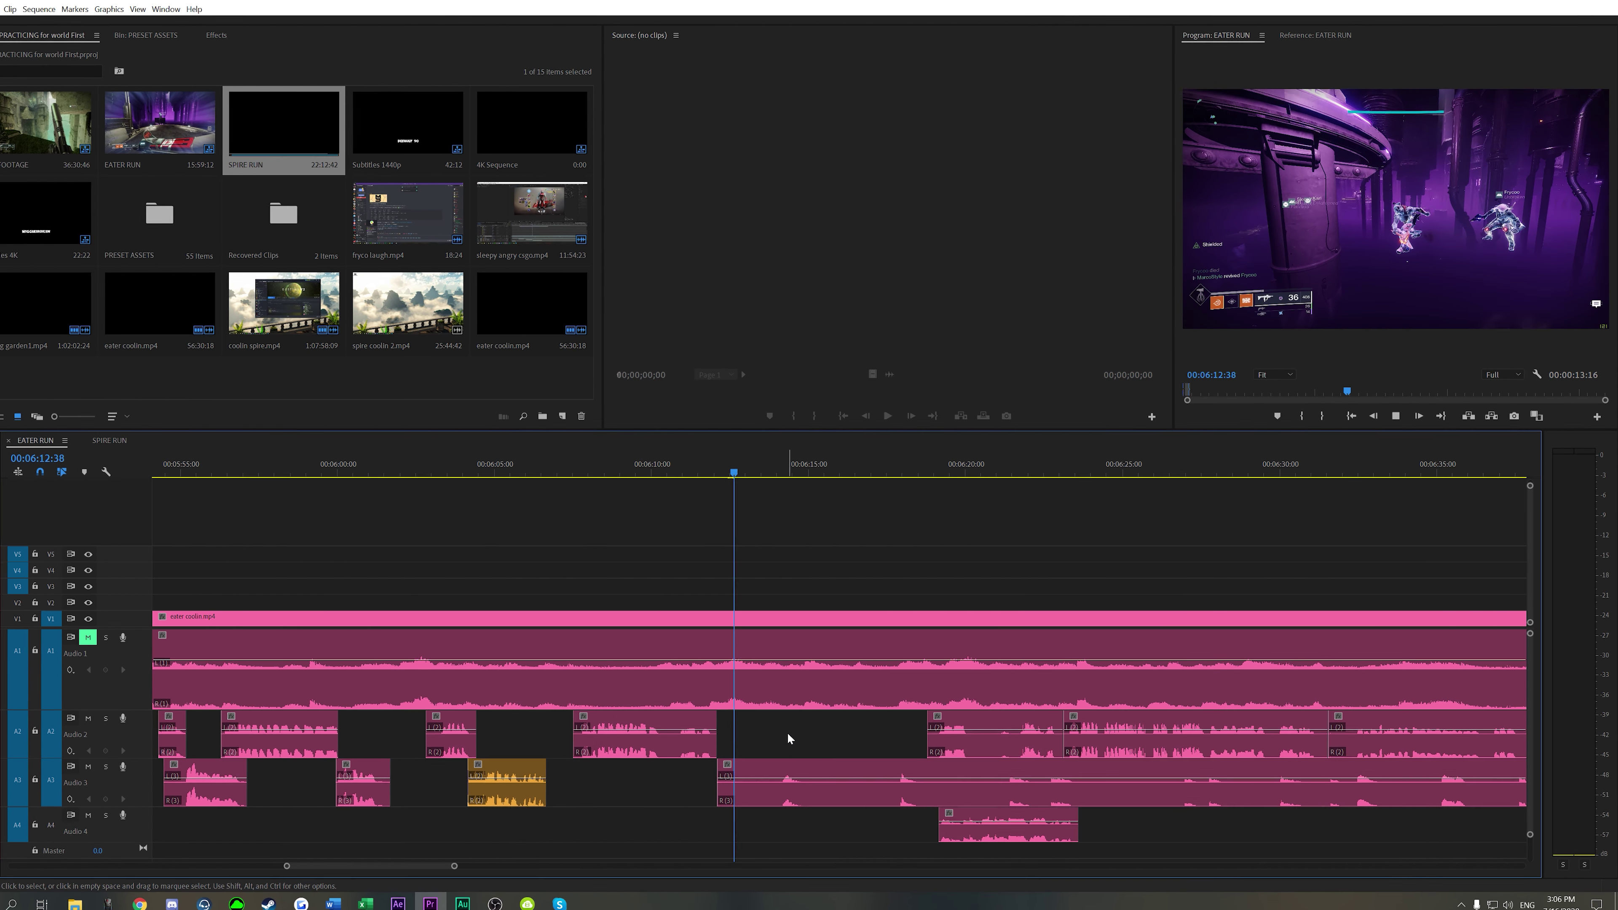
Step: Trim the start of the Audio 3 clip later around 6:12:44
key(space)
key(minus)
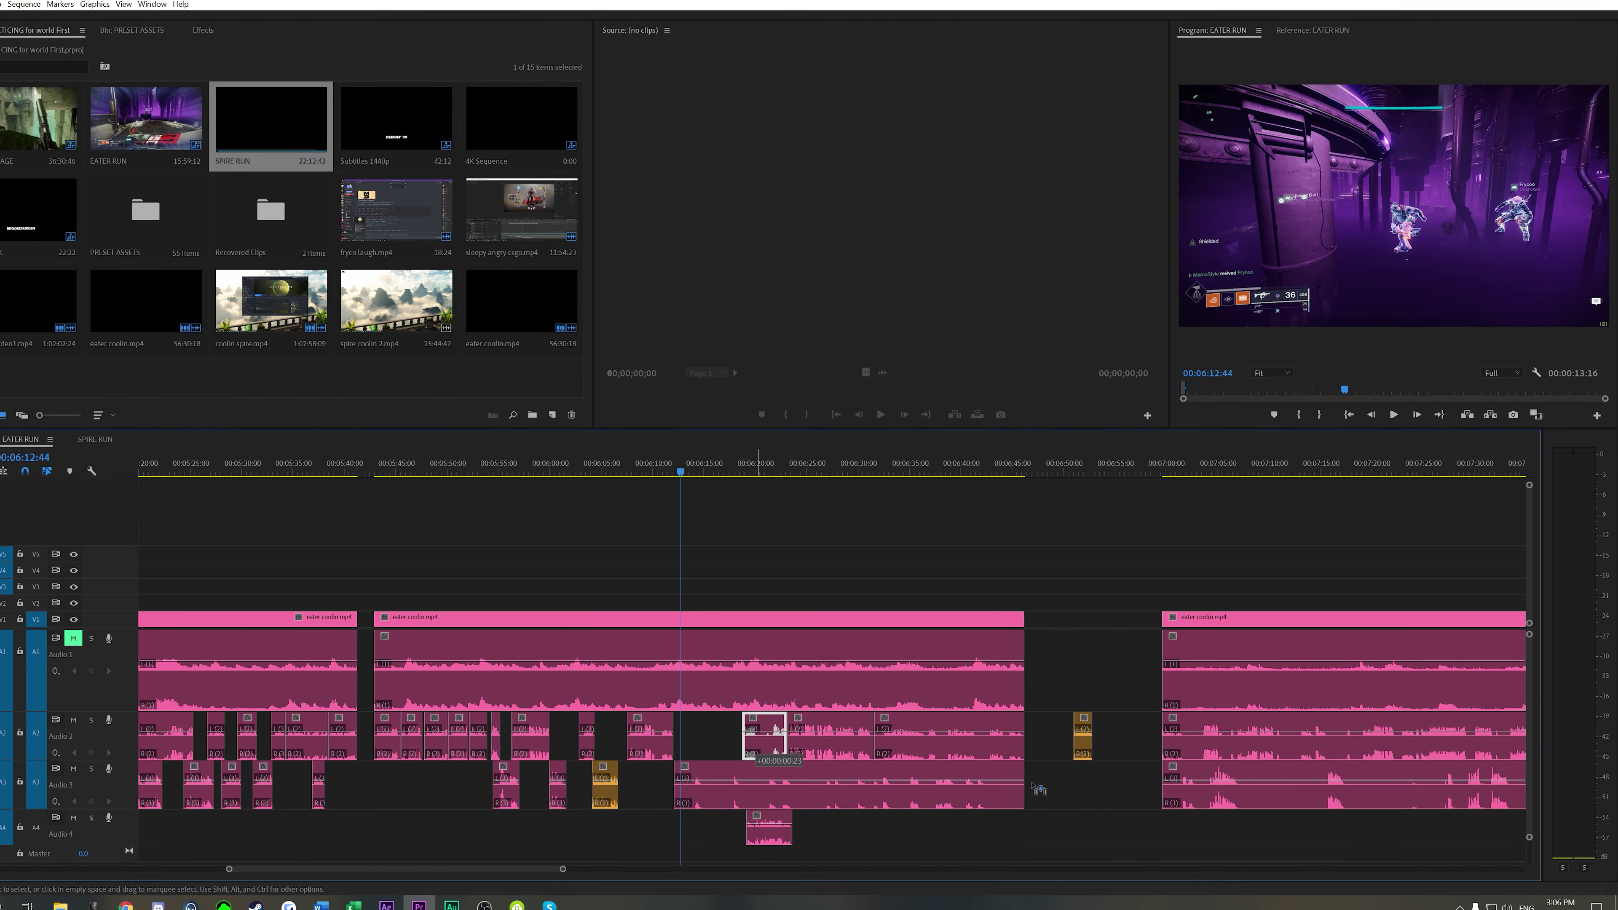
key(space)
key(equal)
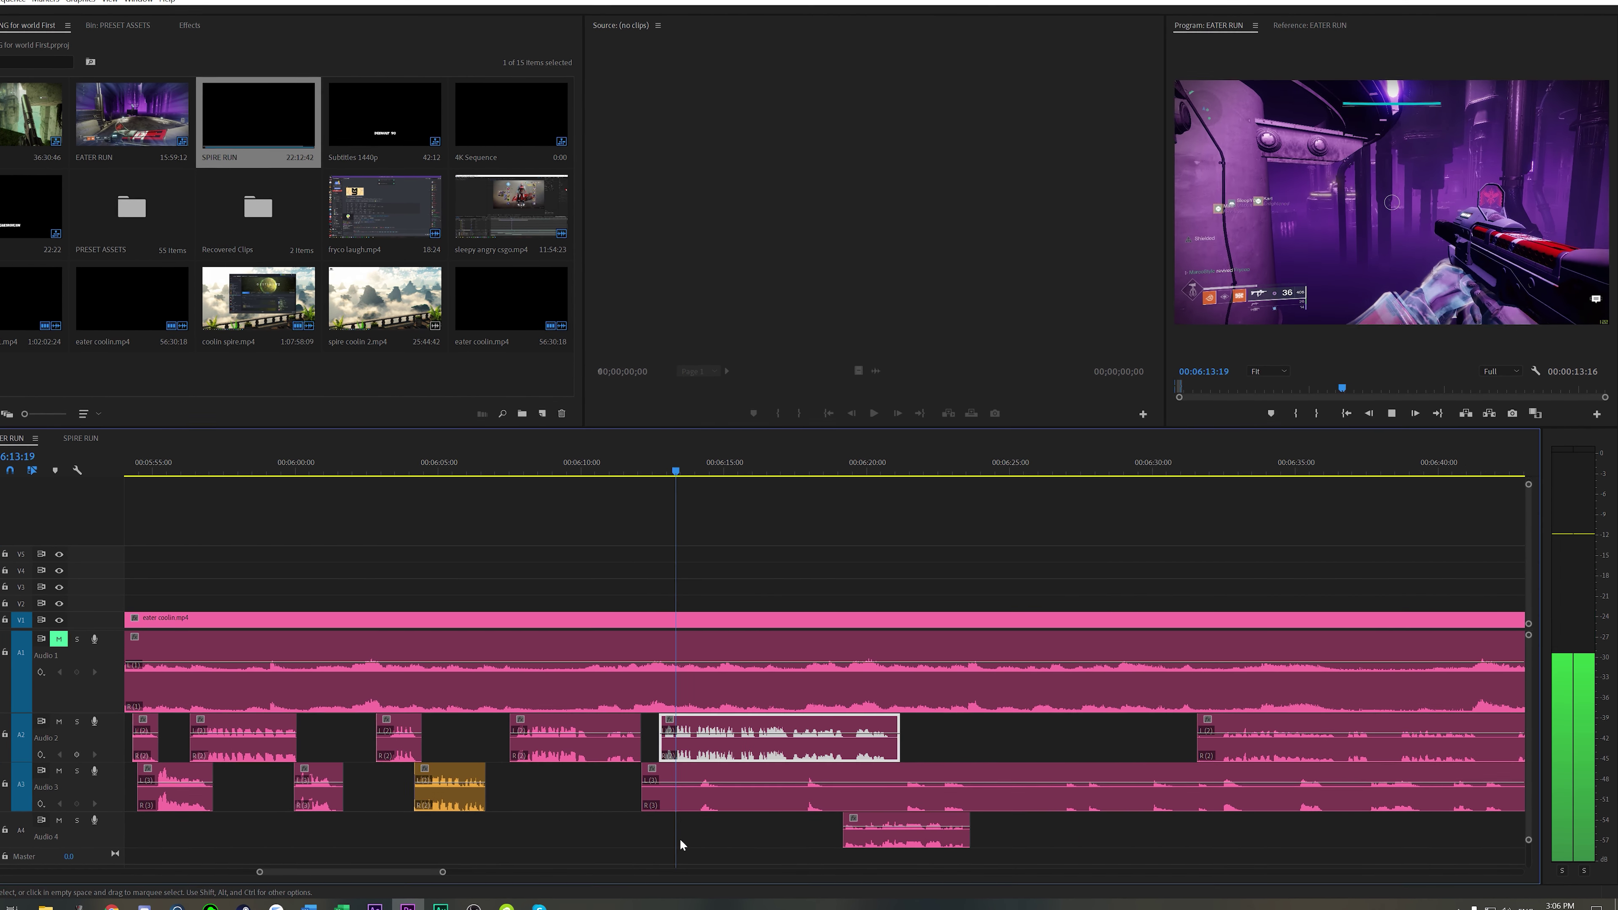
drag(789, 798, 1022, 797)
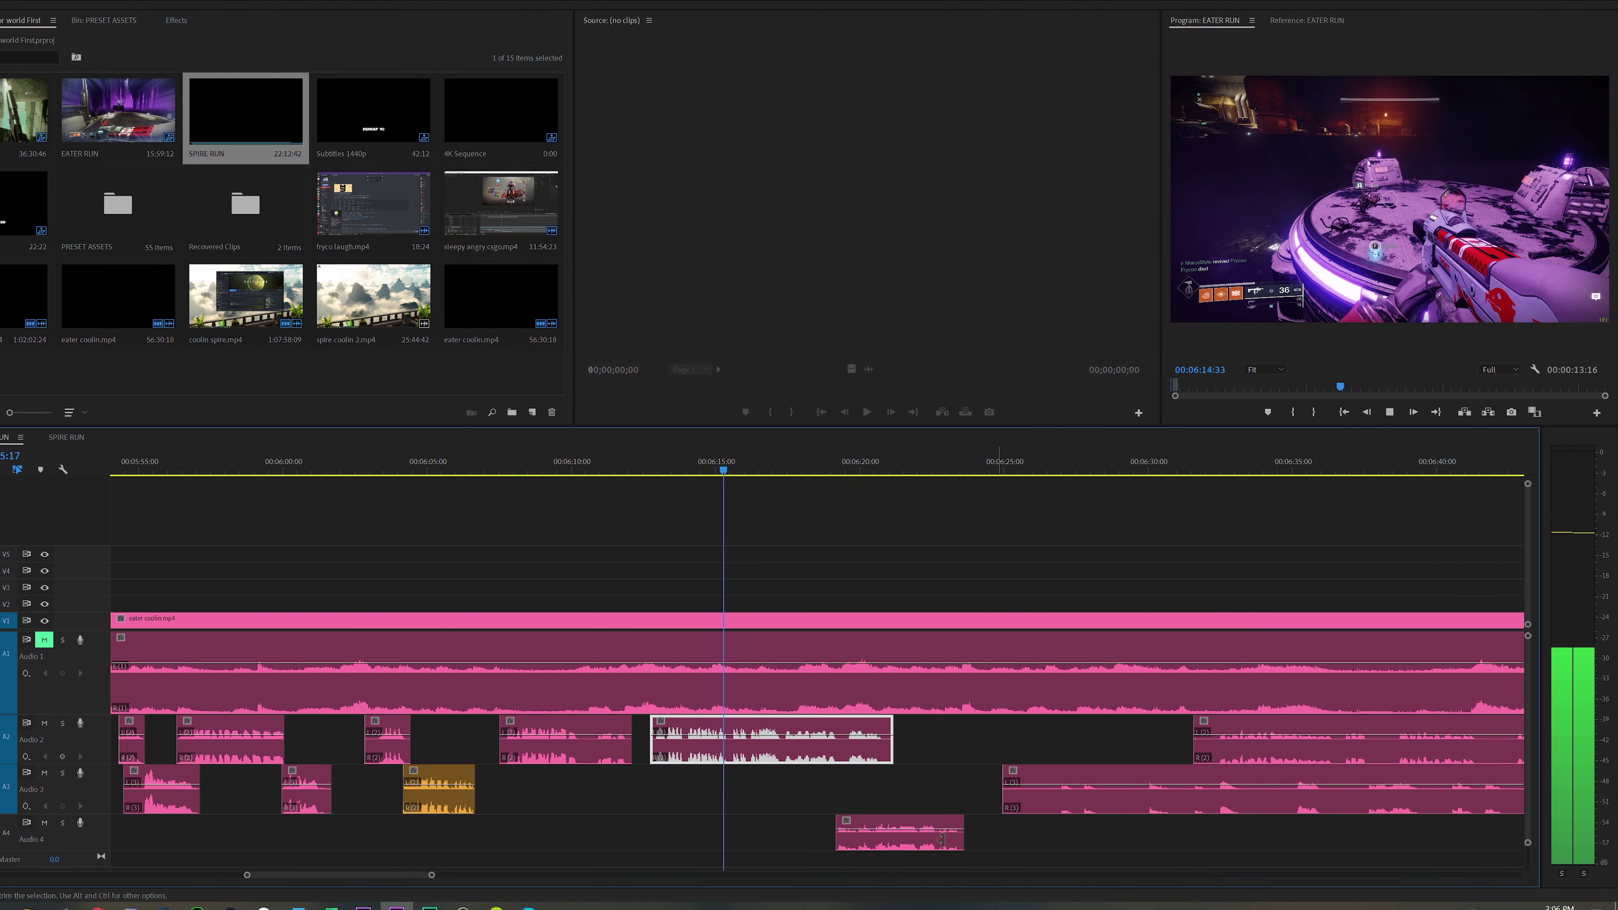
click(818, 833)
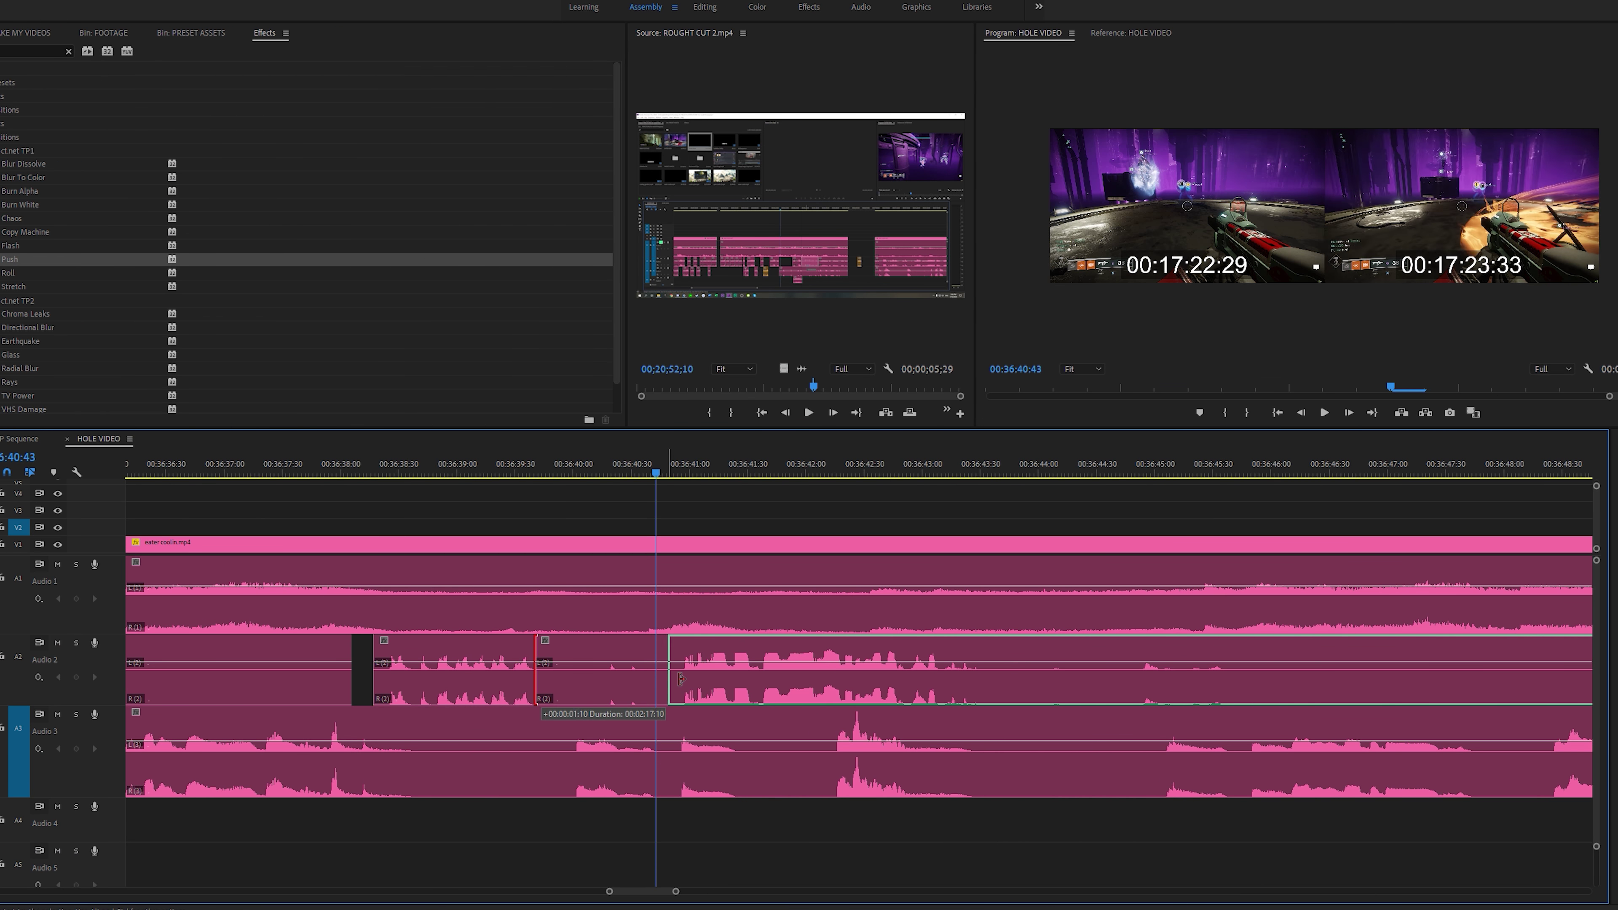
Step: Butt the Audio 2 clip against the previous one and trim silence from the Audio 3 and Audio 2 clip starts
drag(794, 686, 656, 685)
scroll(522, 846, down, 1)
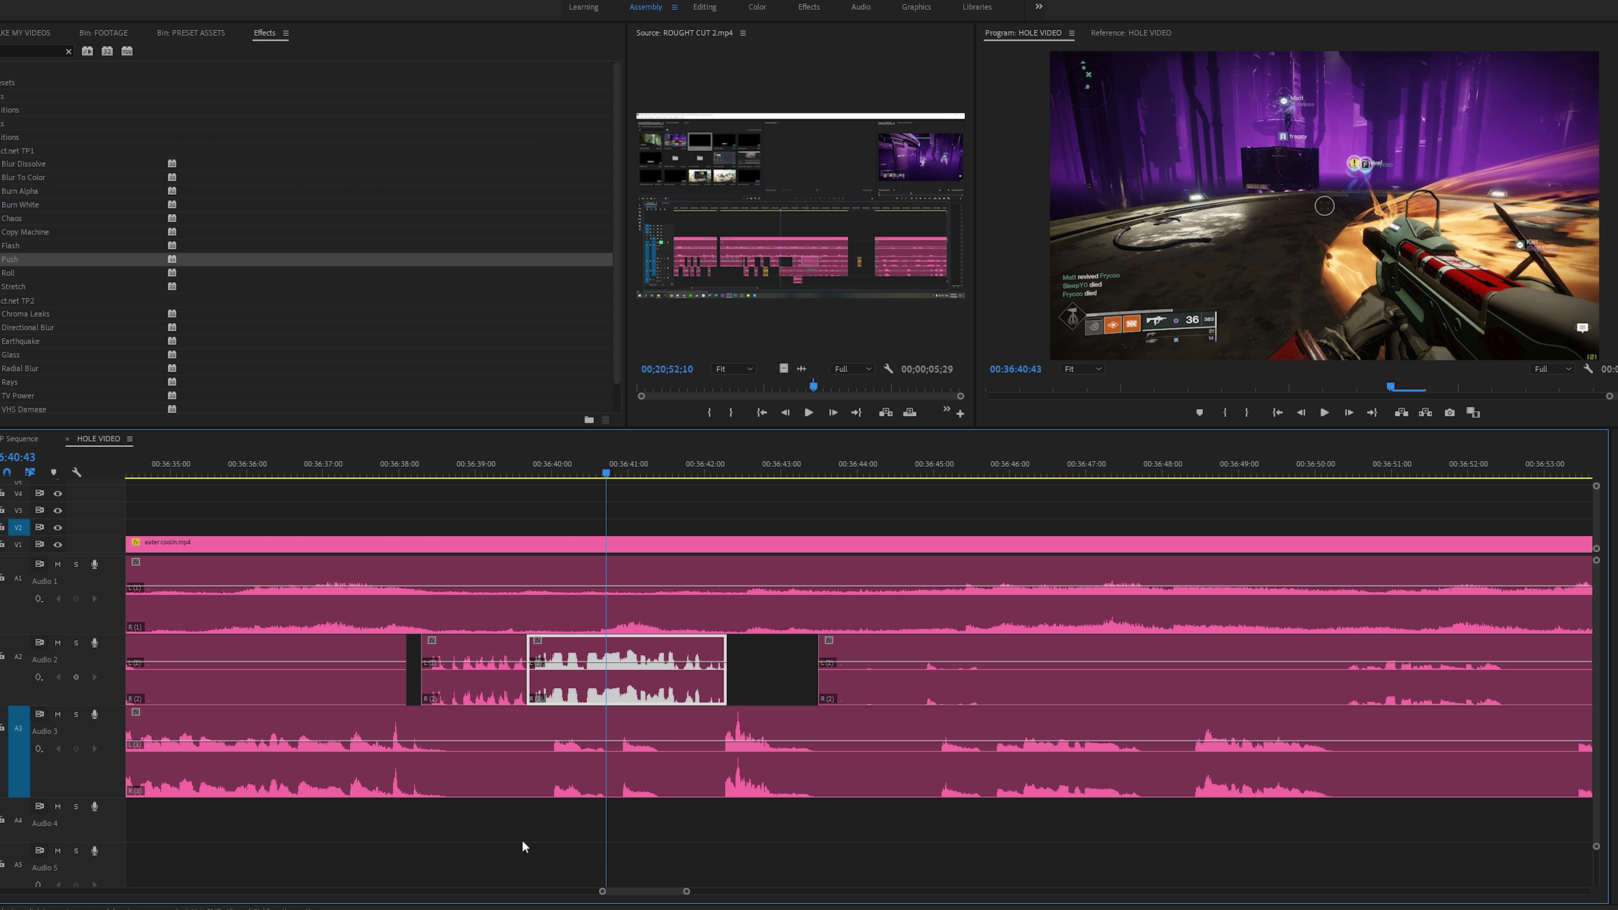
drag(461, 779, 1021, 768)
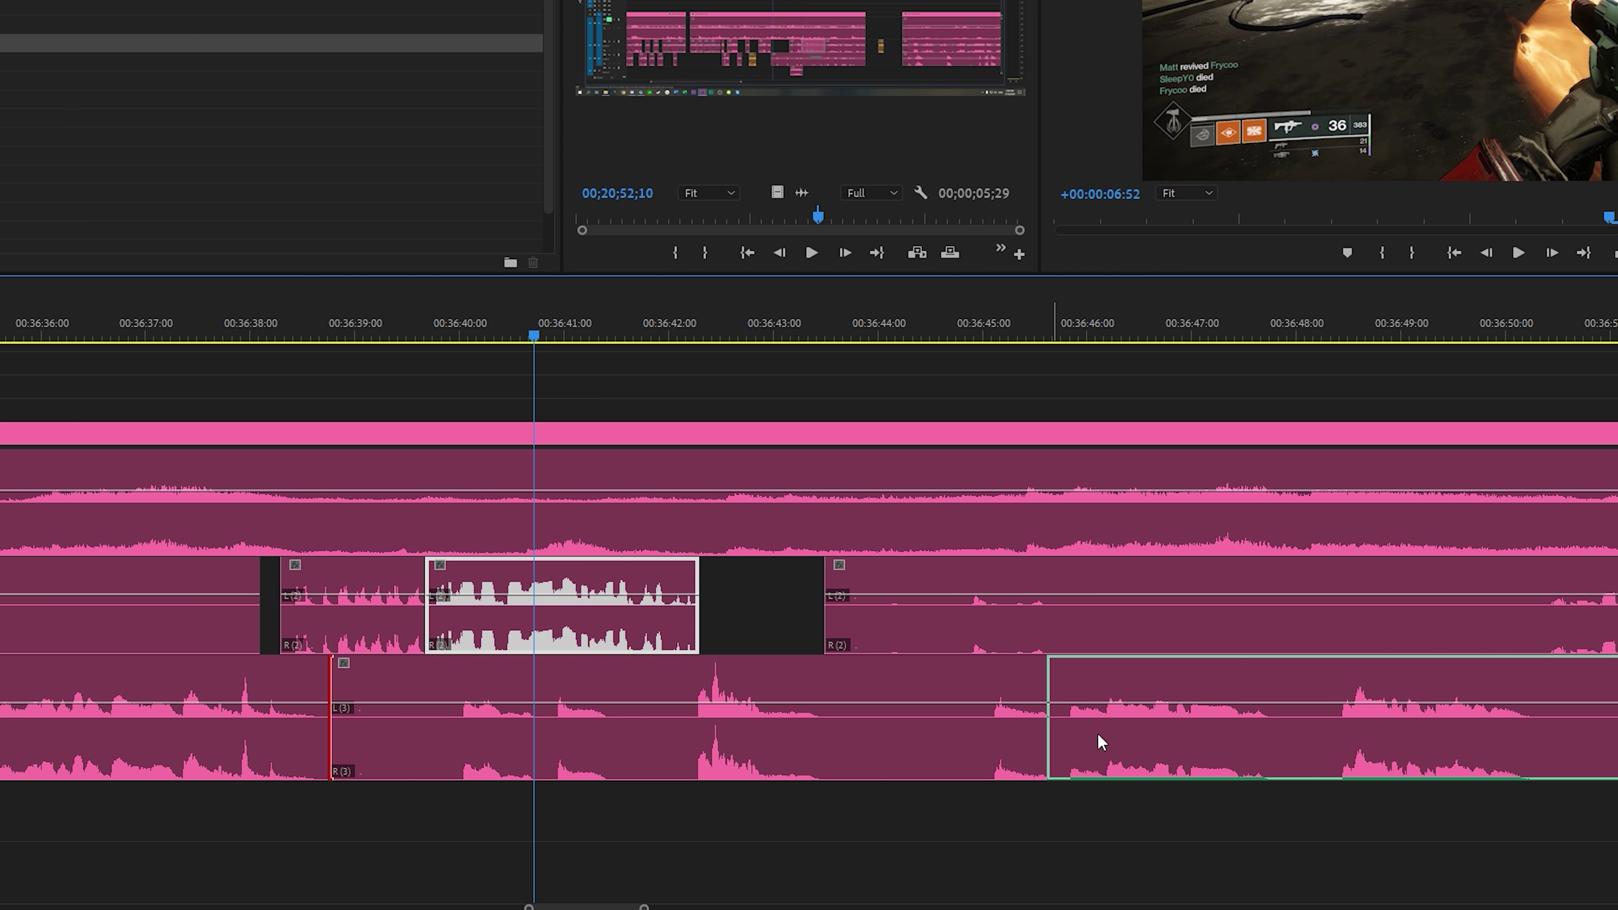
drag(869, 774, 776, 773)
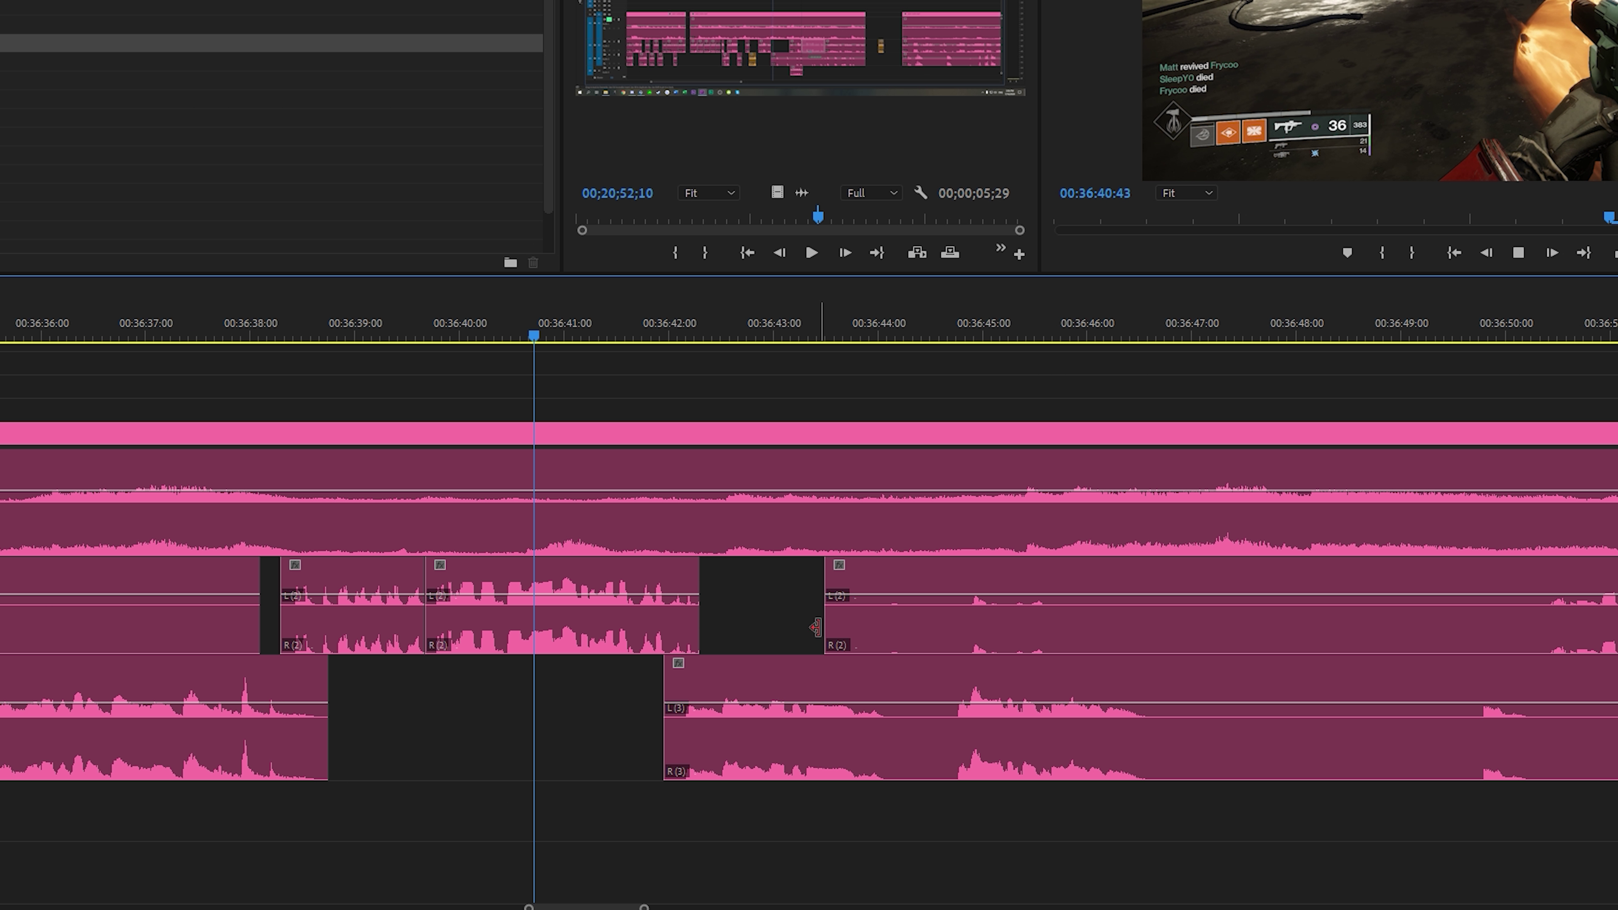
drag(1436, 619, 1522, 625)
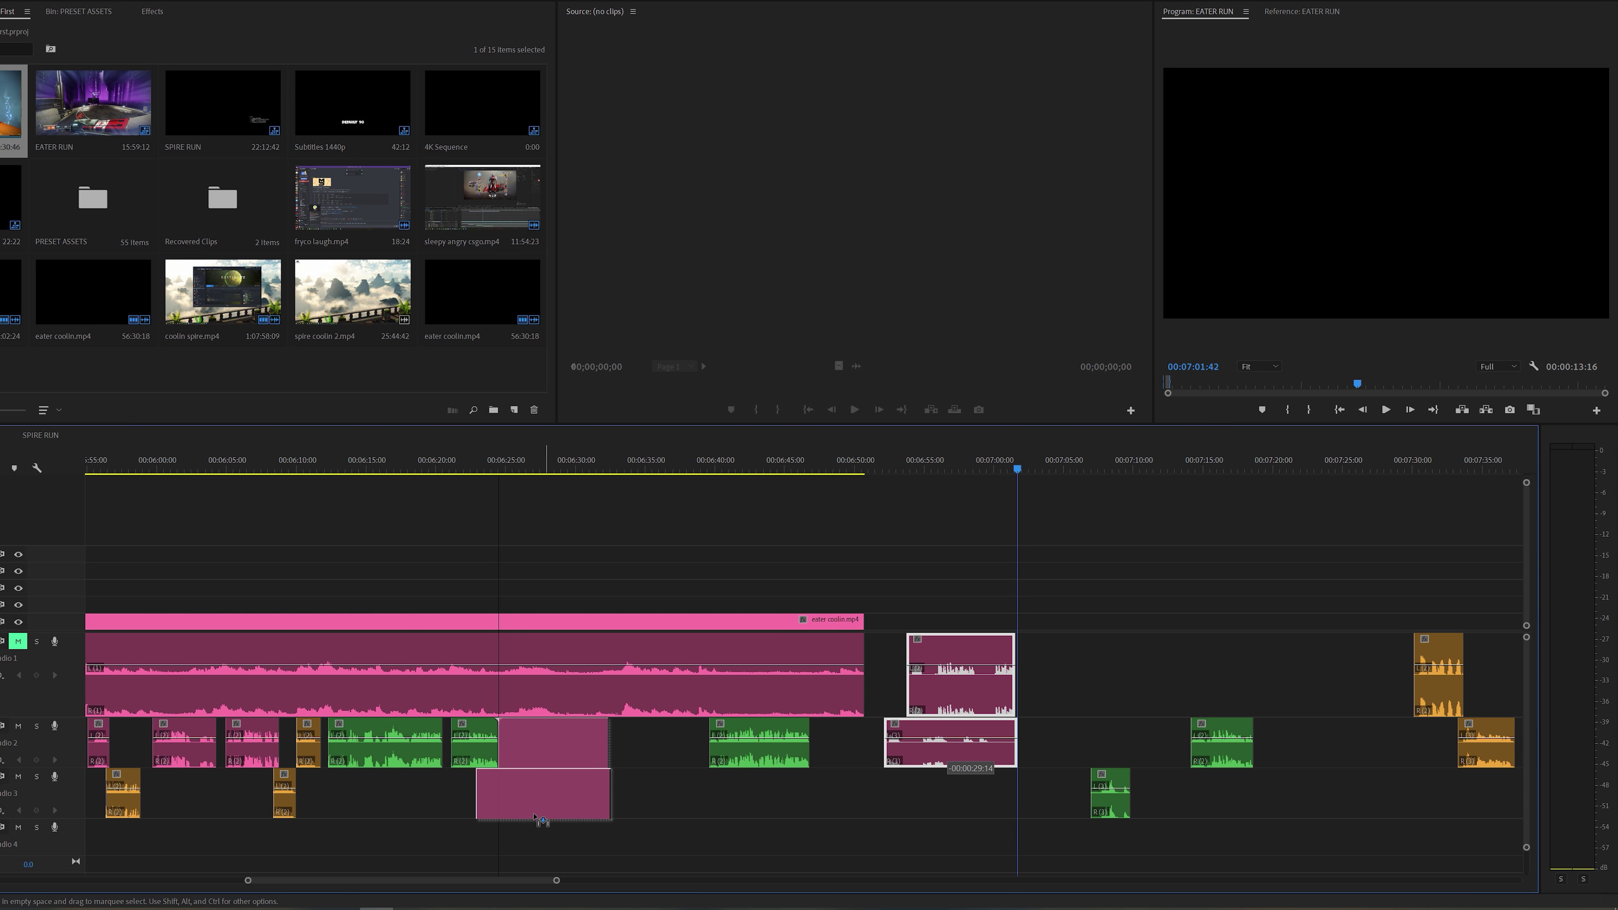
Step: Replace the unwanted green audio clip with a pasted copy butted against the previous clip
key(ctrl+z)
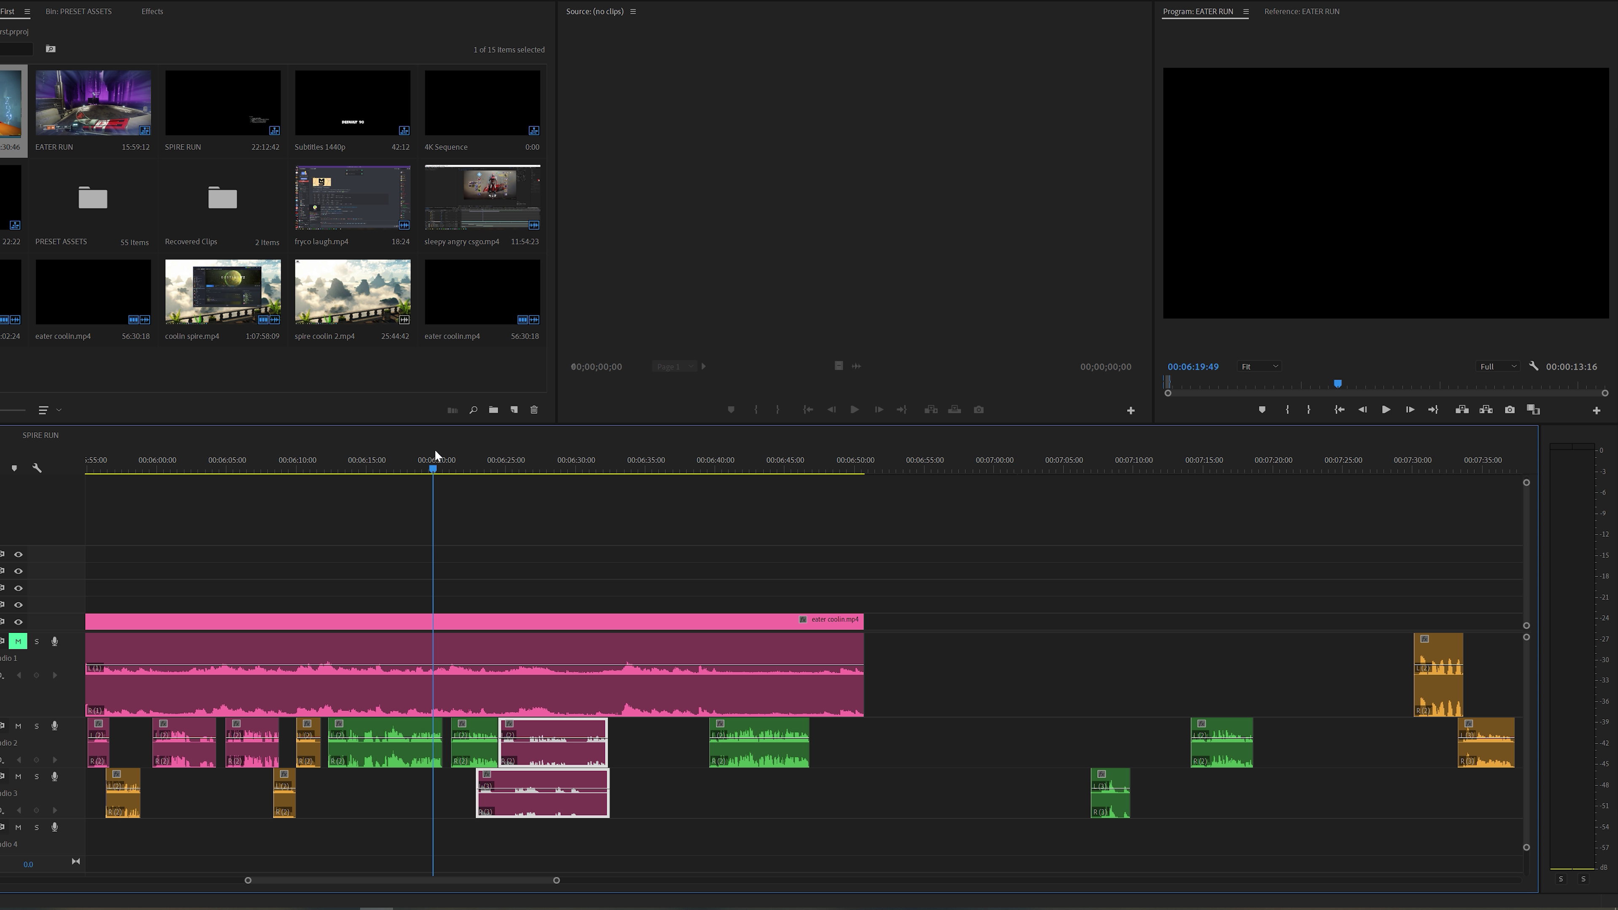
key(equal)
key(equal)
key(minus)
key(minus)
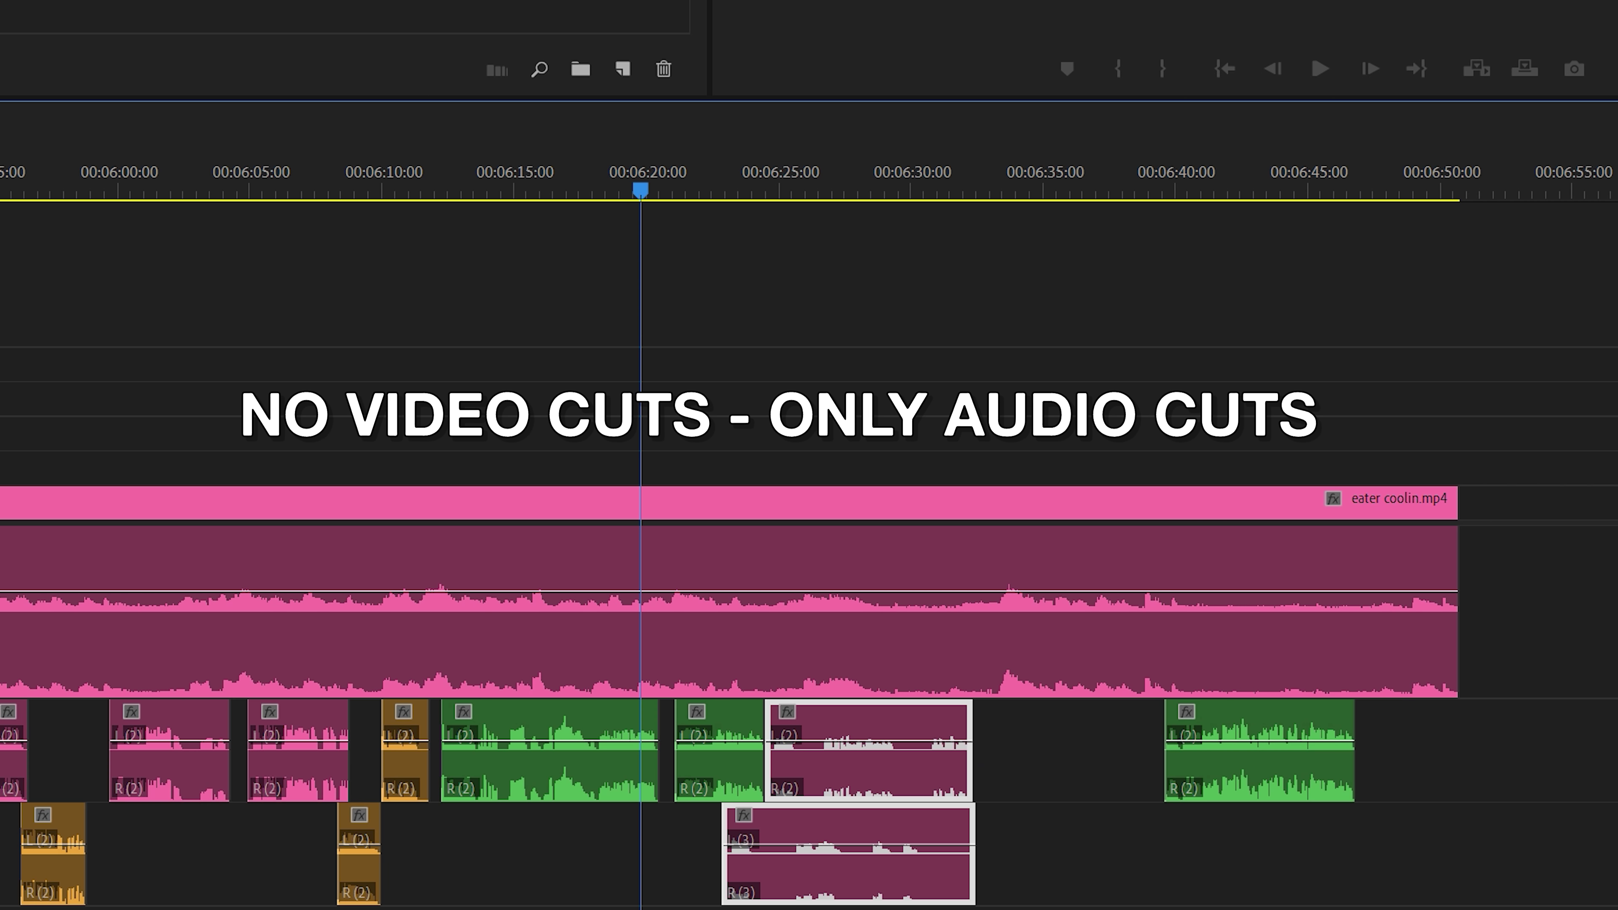
click(721, 793)
key(Delete)
key(equal)
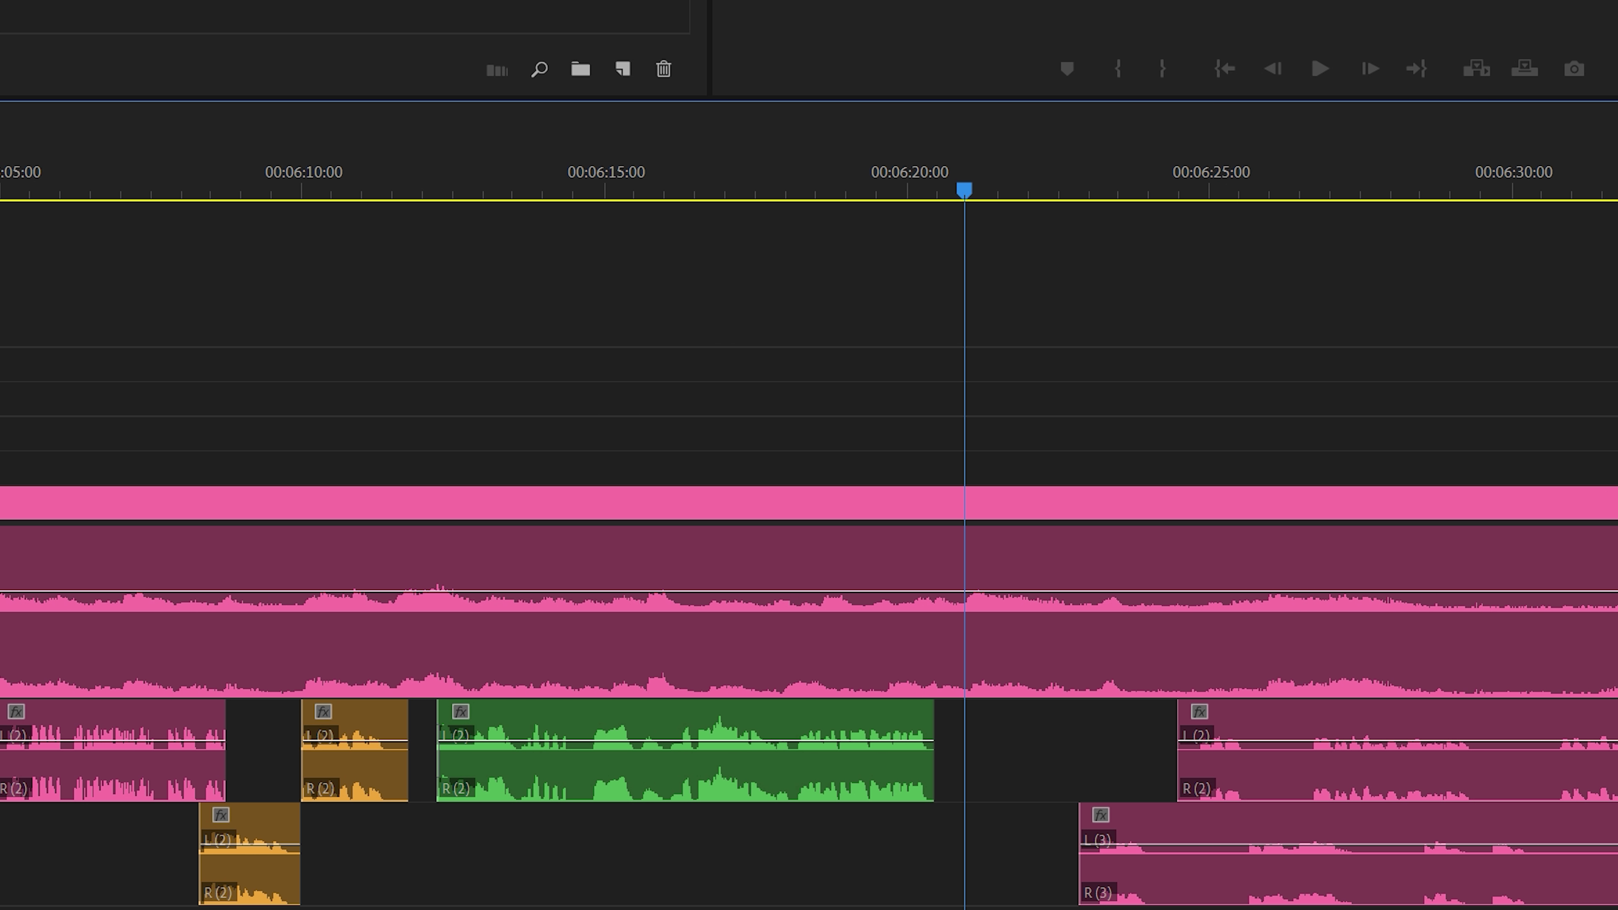
key(ctrl+v)
drag(1083, 788, 1040, 777)
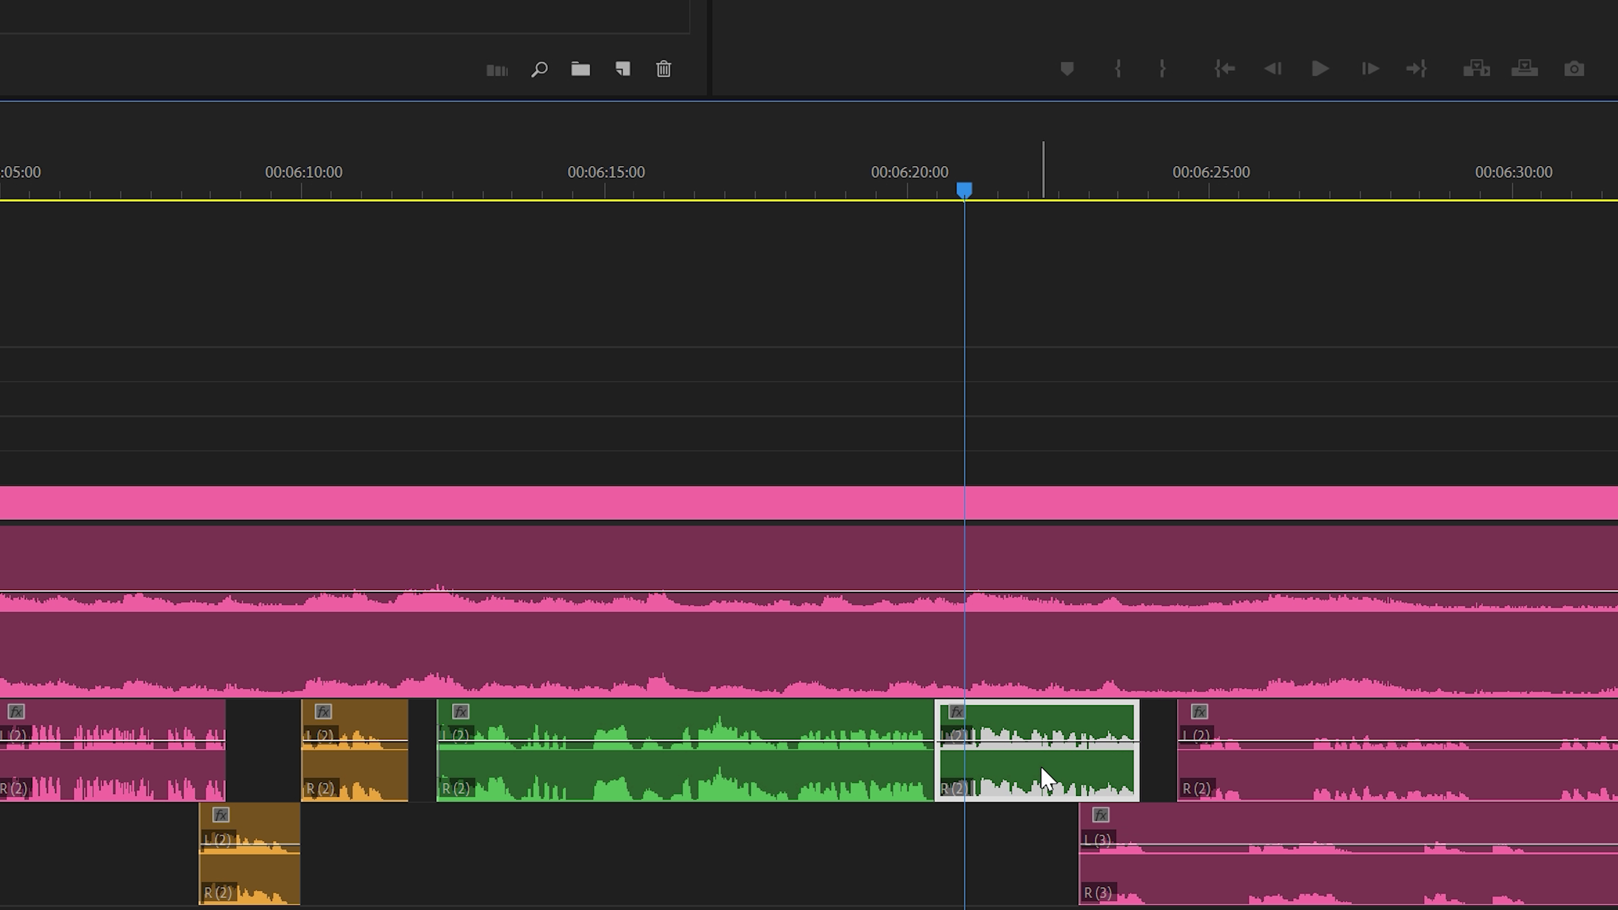
key(space)
Step: Move the pink clips down to Audio 3 and 4 and slide the green Audio 2 clip left against the others
click(985, 804)
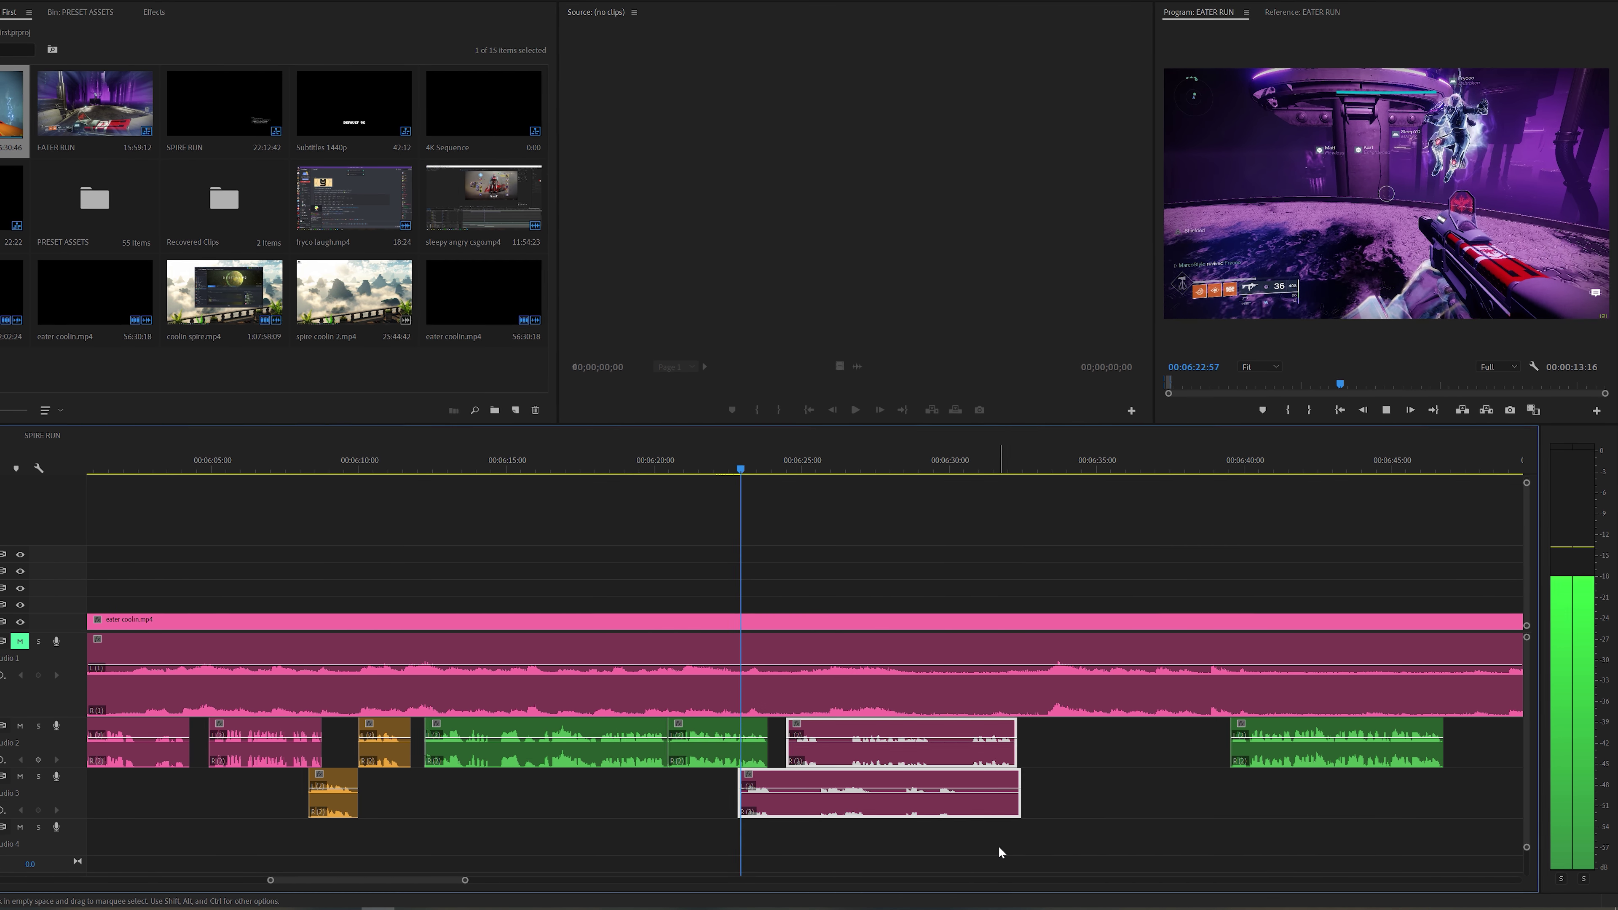
click(999, 846)
drag(967, 841, 1460, 847)
click(1268, 760)
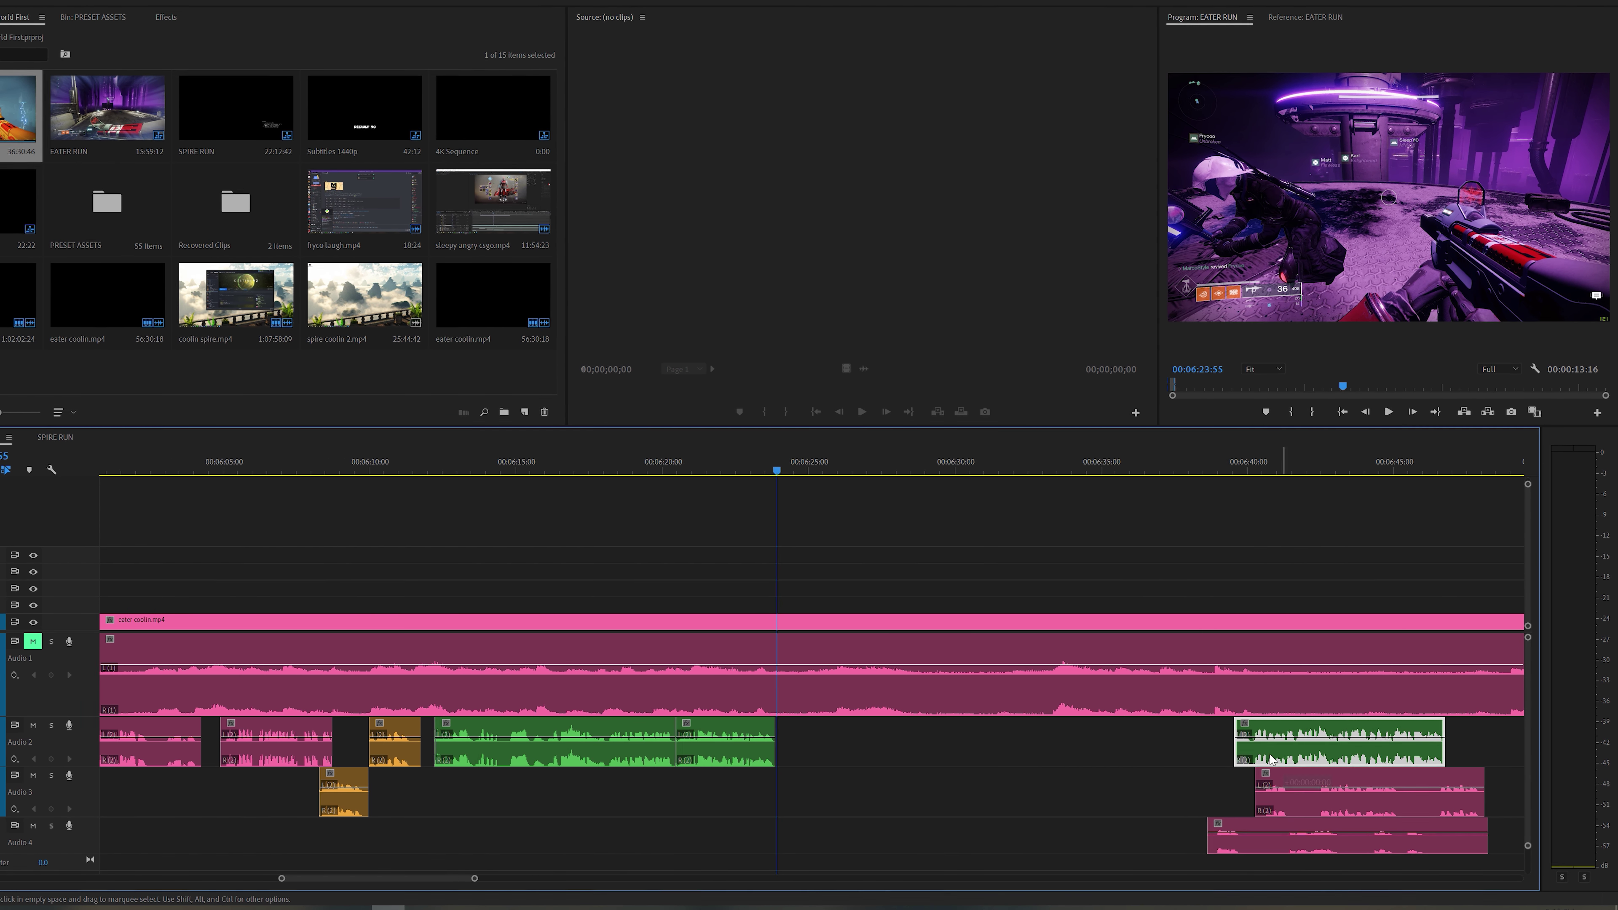
drag(1269, 758, 810, 758)
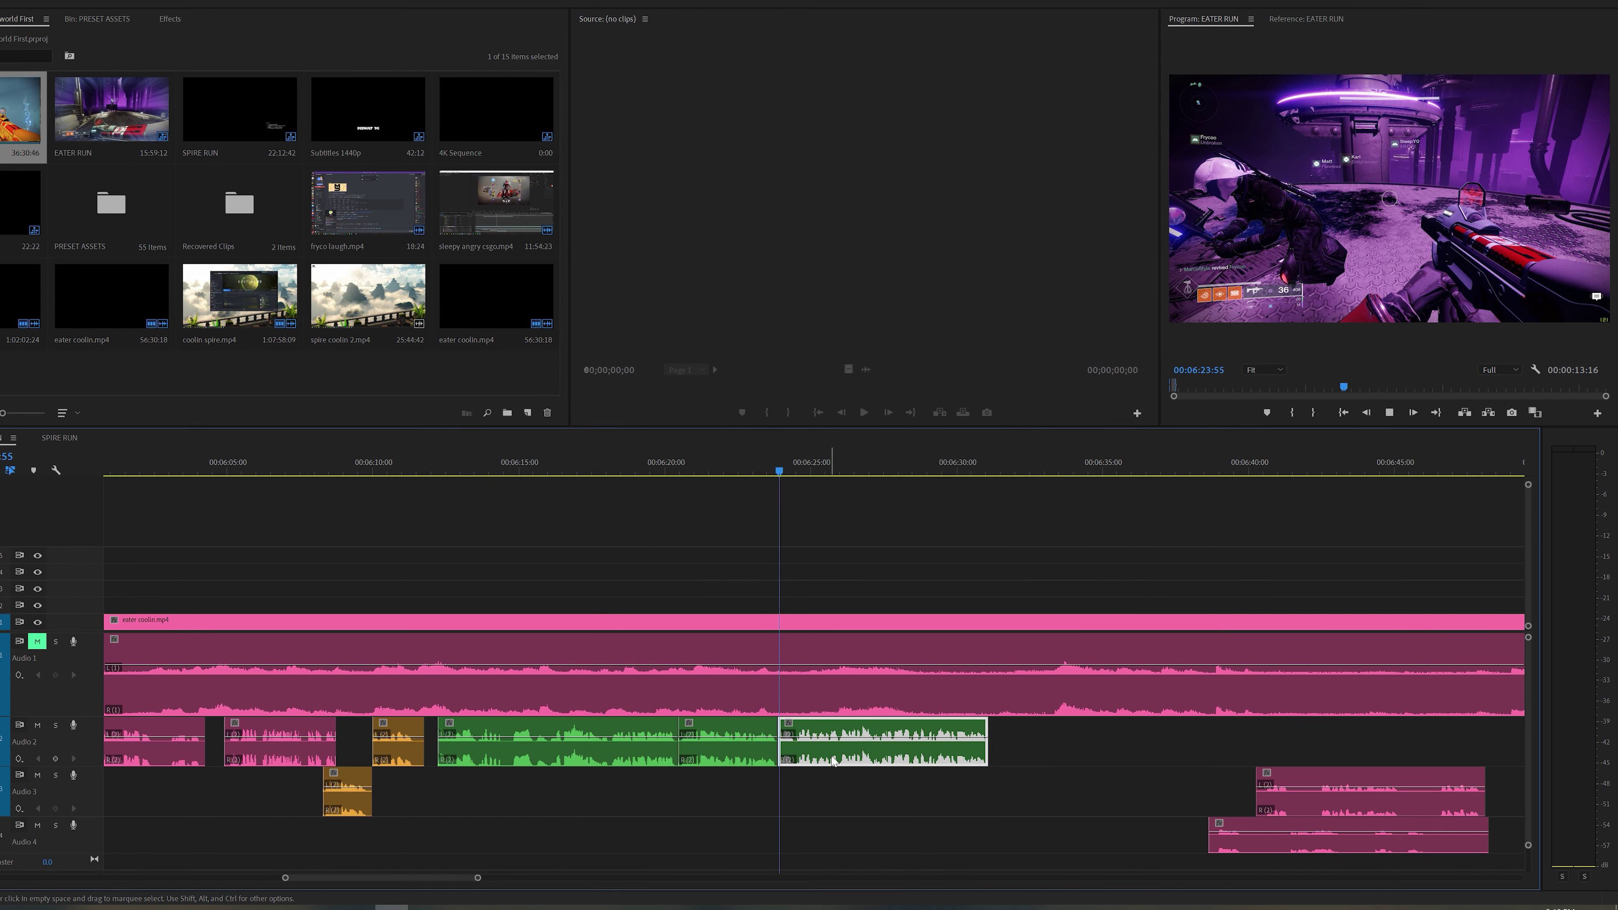
key(space)
Step: Move the pink clips earlier to close the remaining gap
click(903, 800)
key(equal)
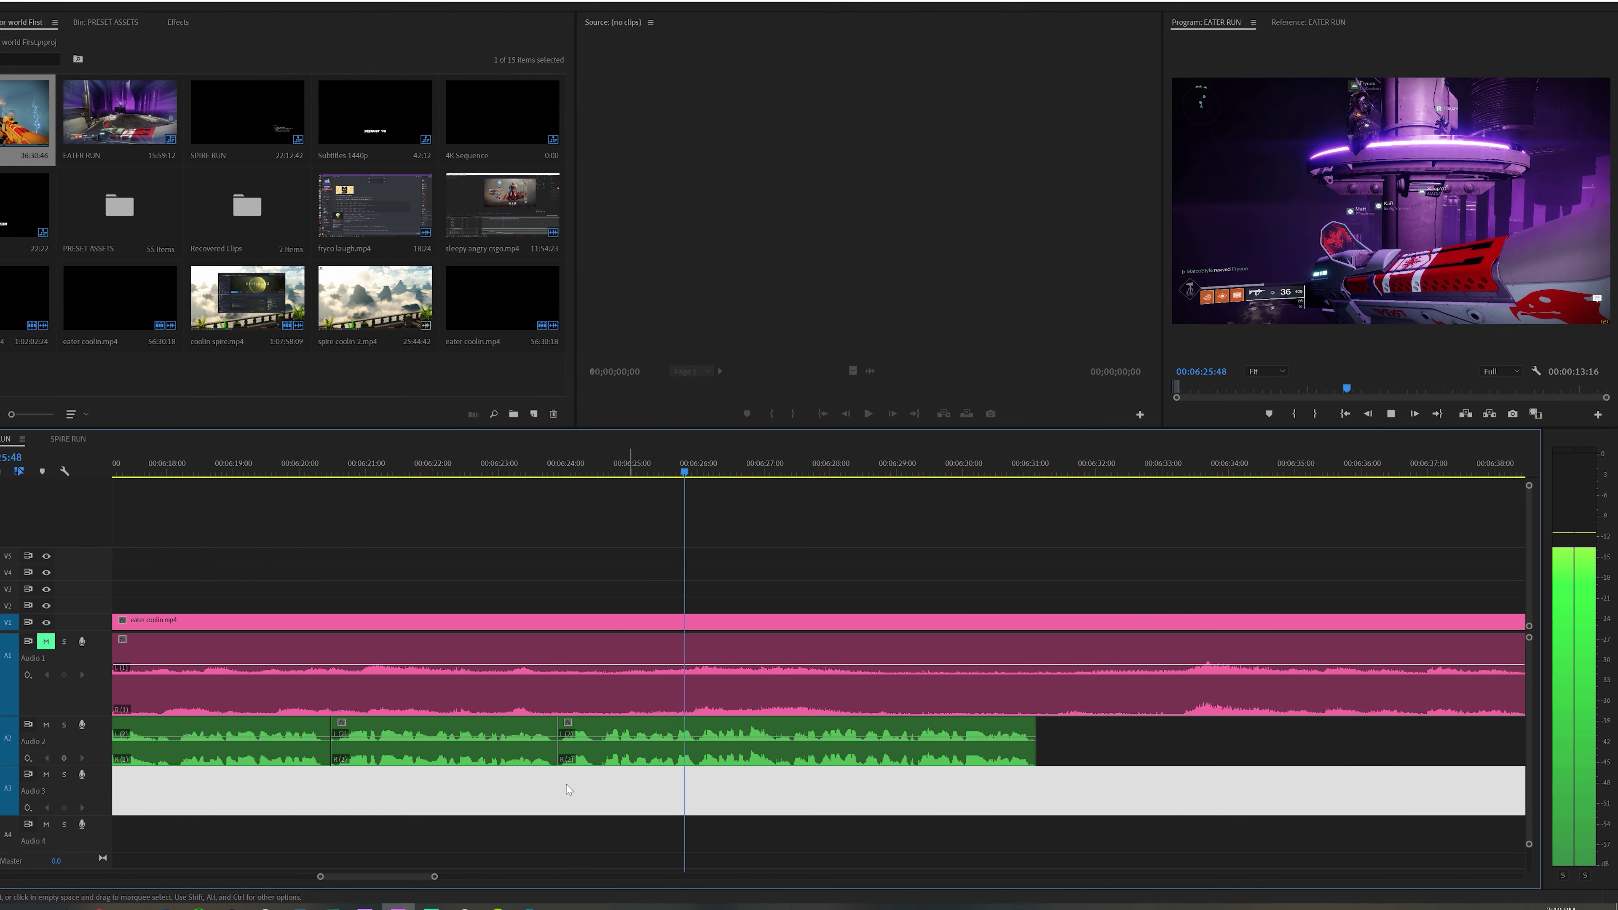
key(minus)
key(space)
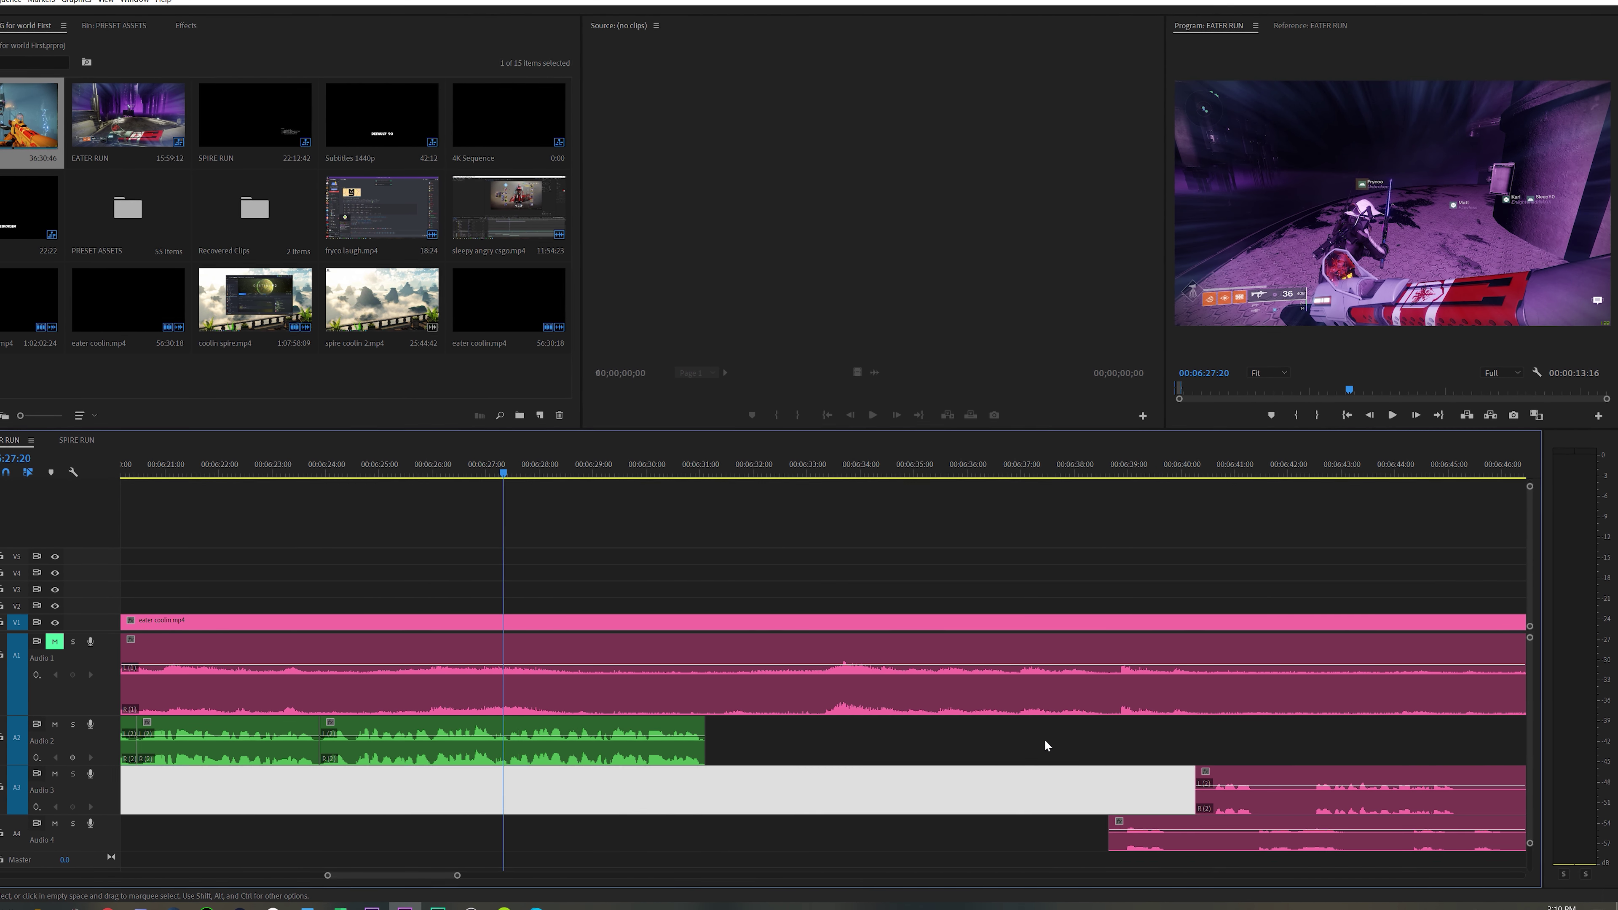
drag(1043, 738, 804, 813)
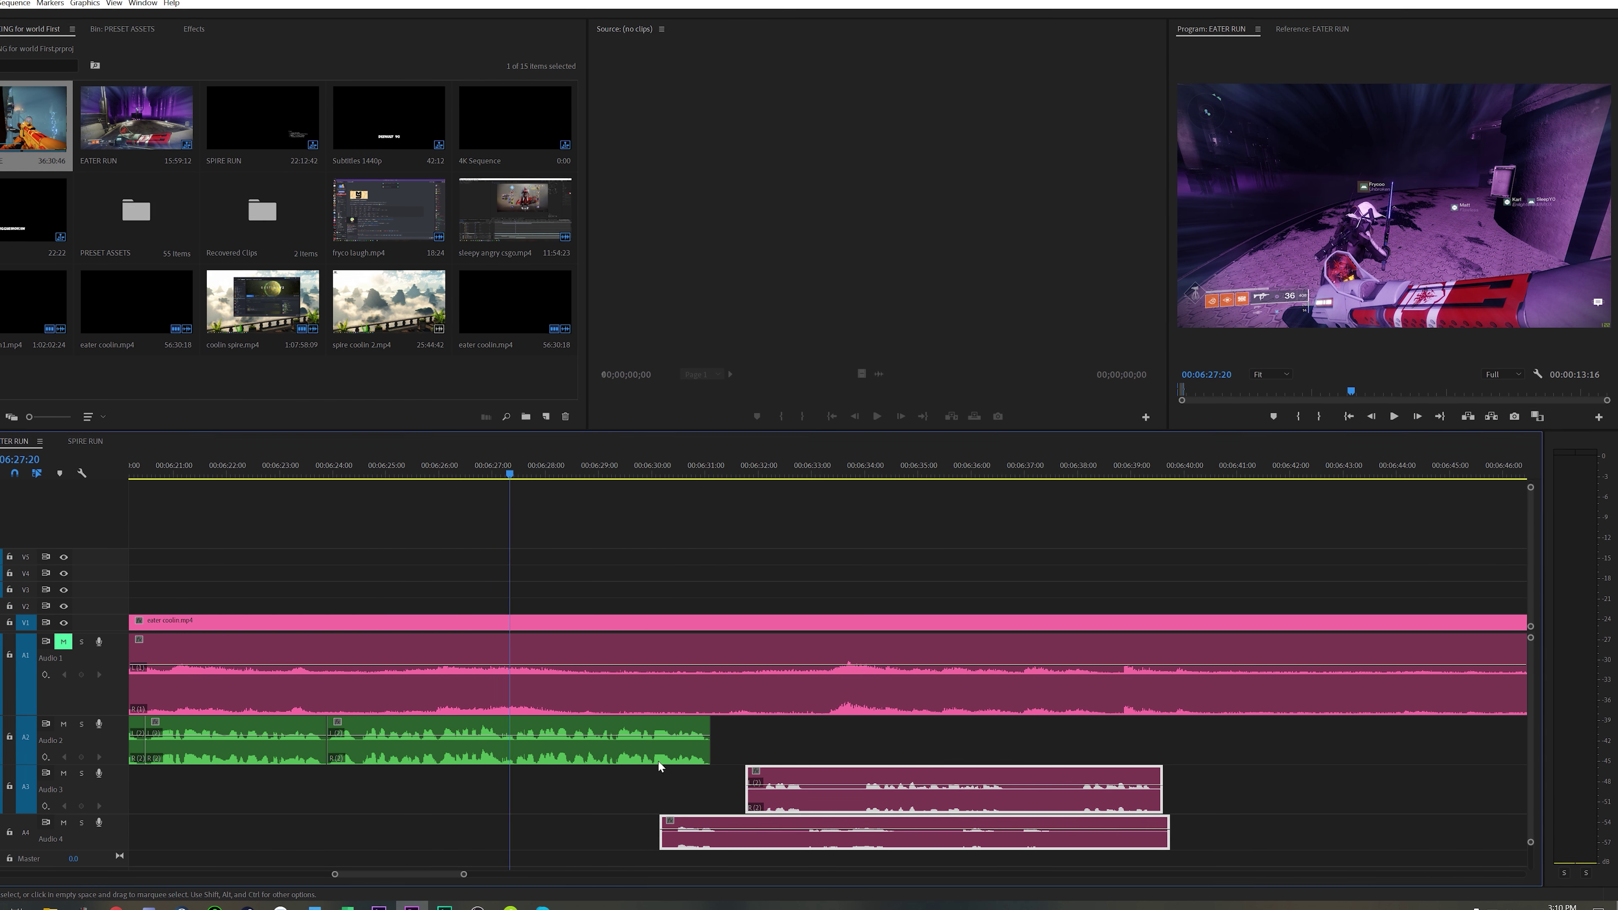
key(c)
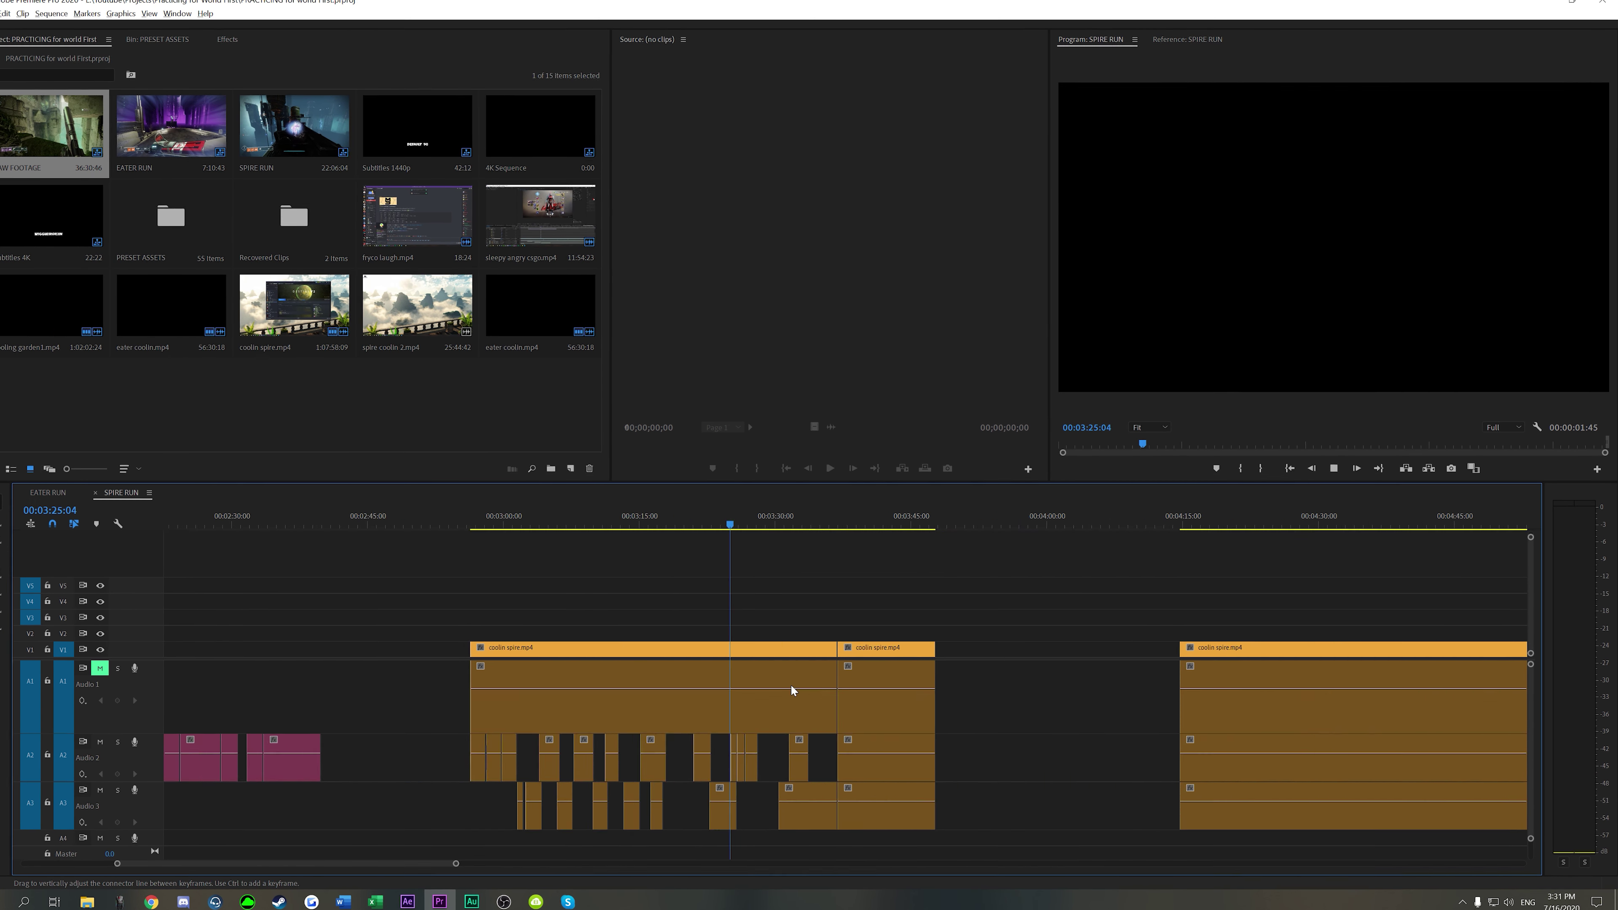
Step: Zoom in around 00:03:35 and trim the Audio 3 clip's start later
key(equal)
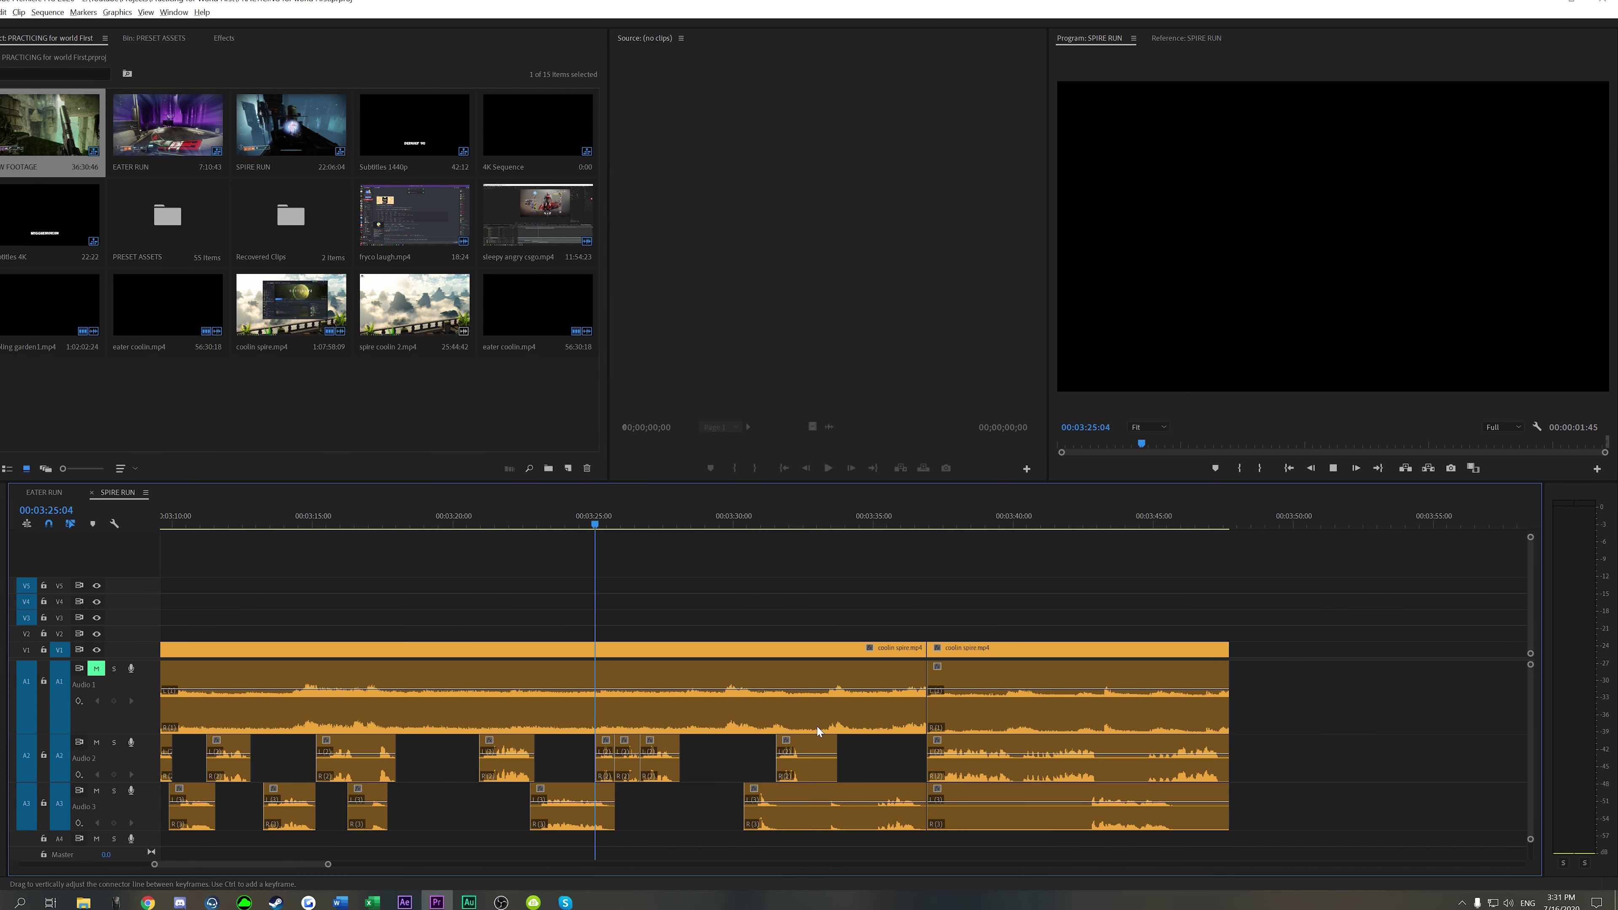
click(865, 517)
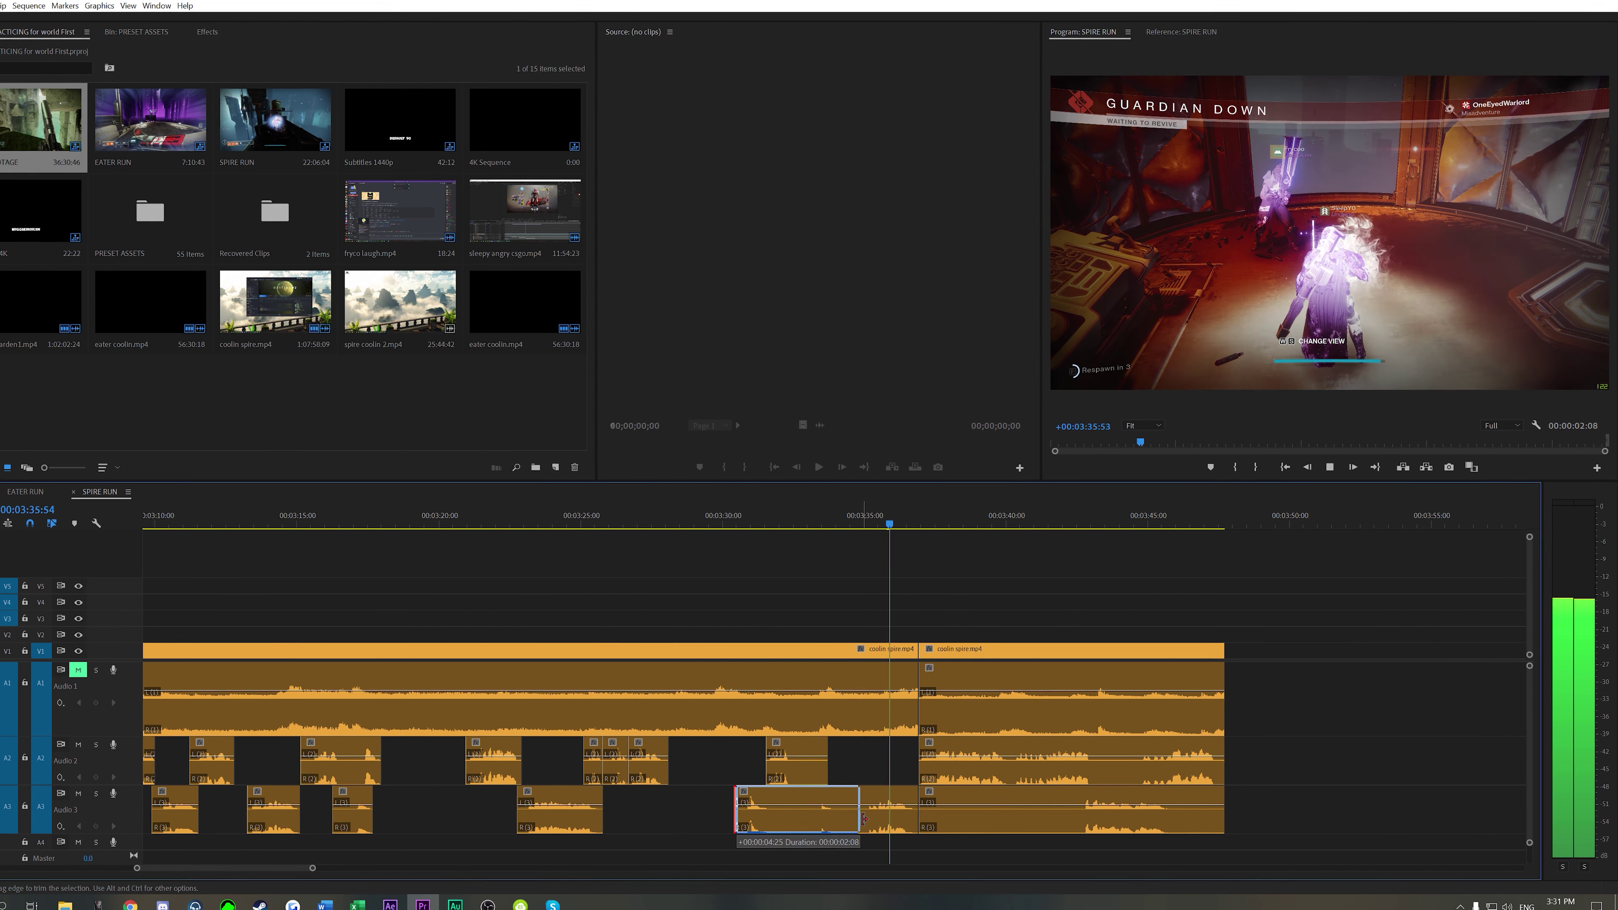
drag(763, 815, 876, 820)
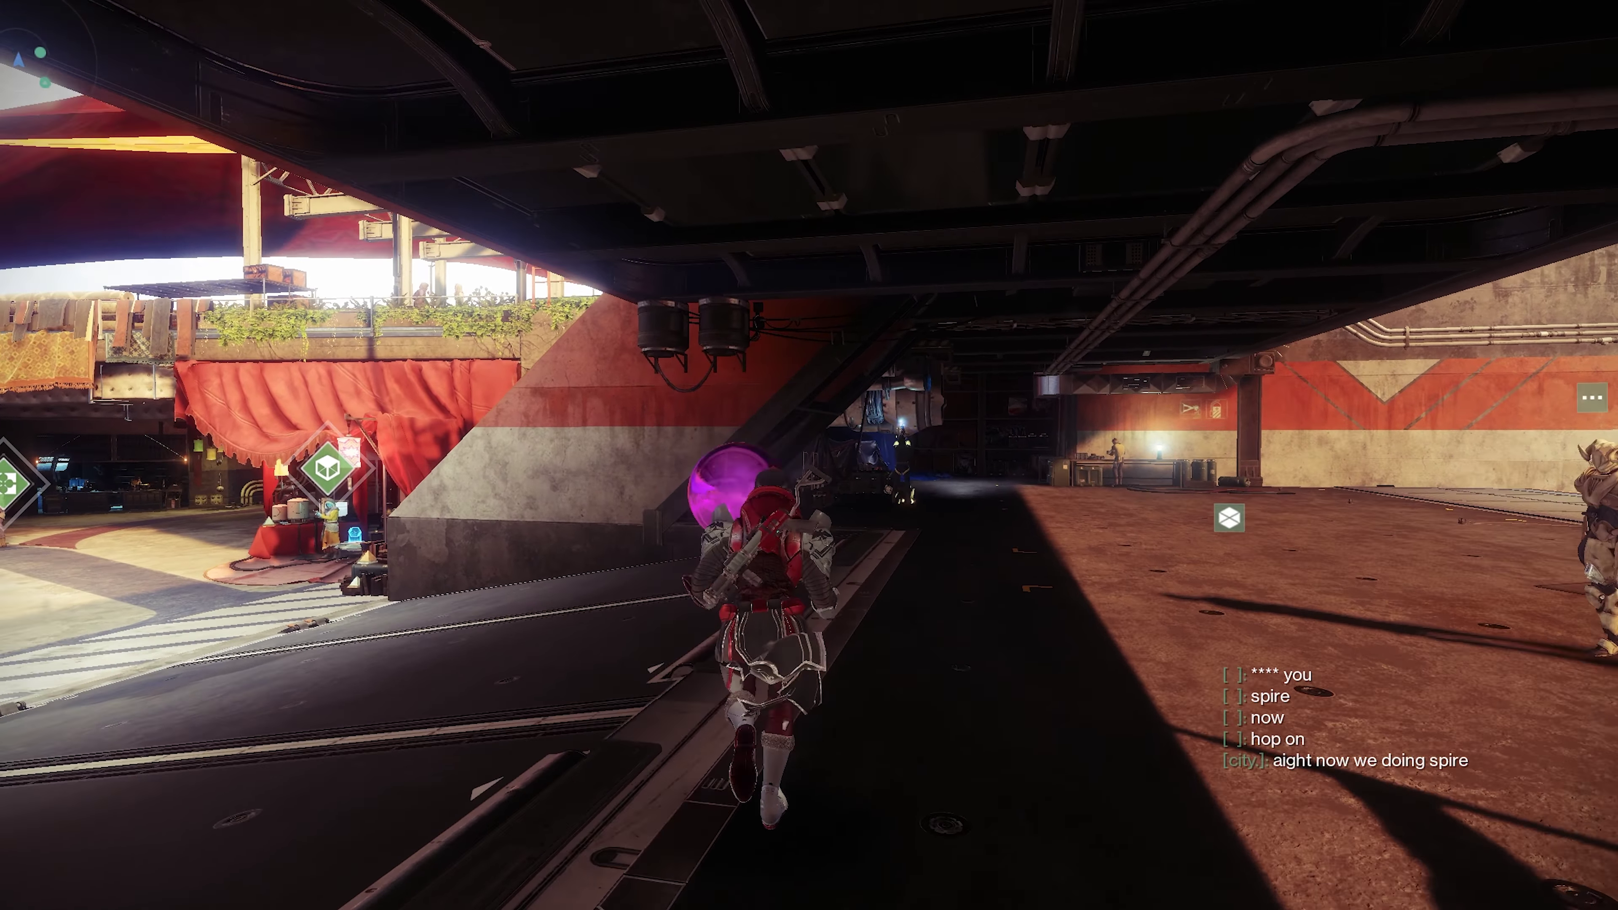
Step: Run the Guardian through the hangar and across the Tower plaza toward the stairs
key(w)
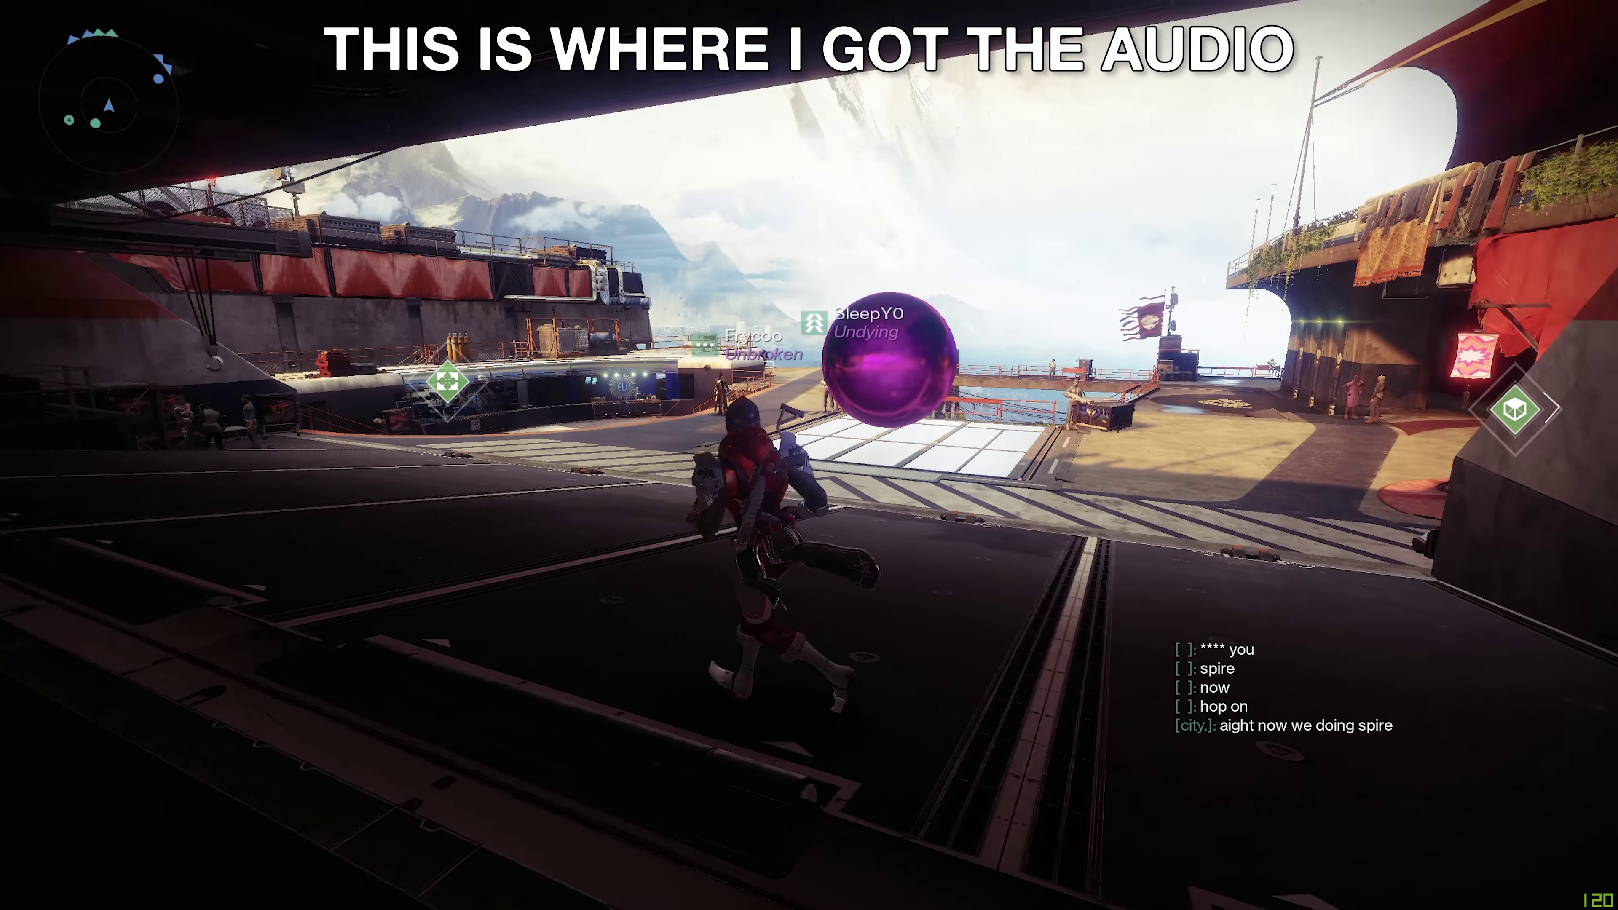
key(w)
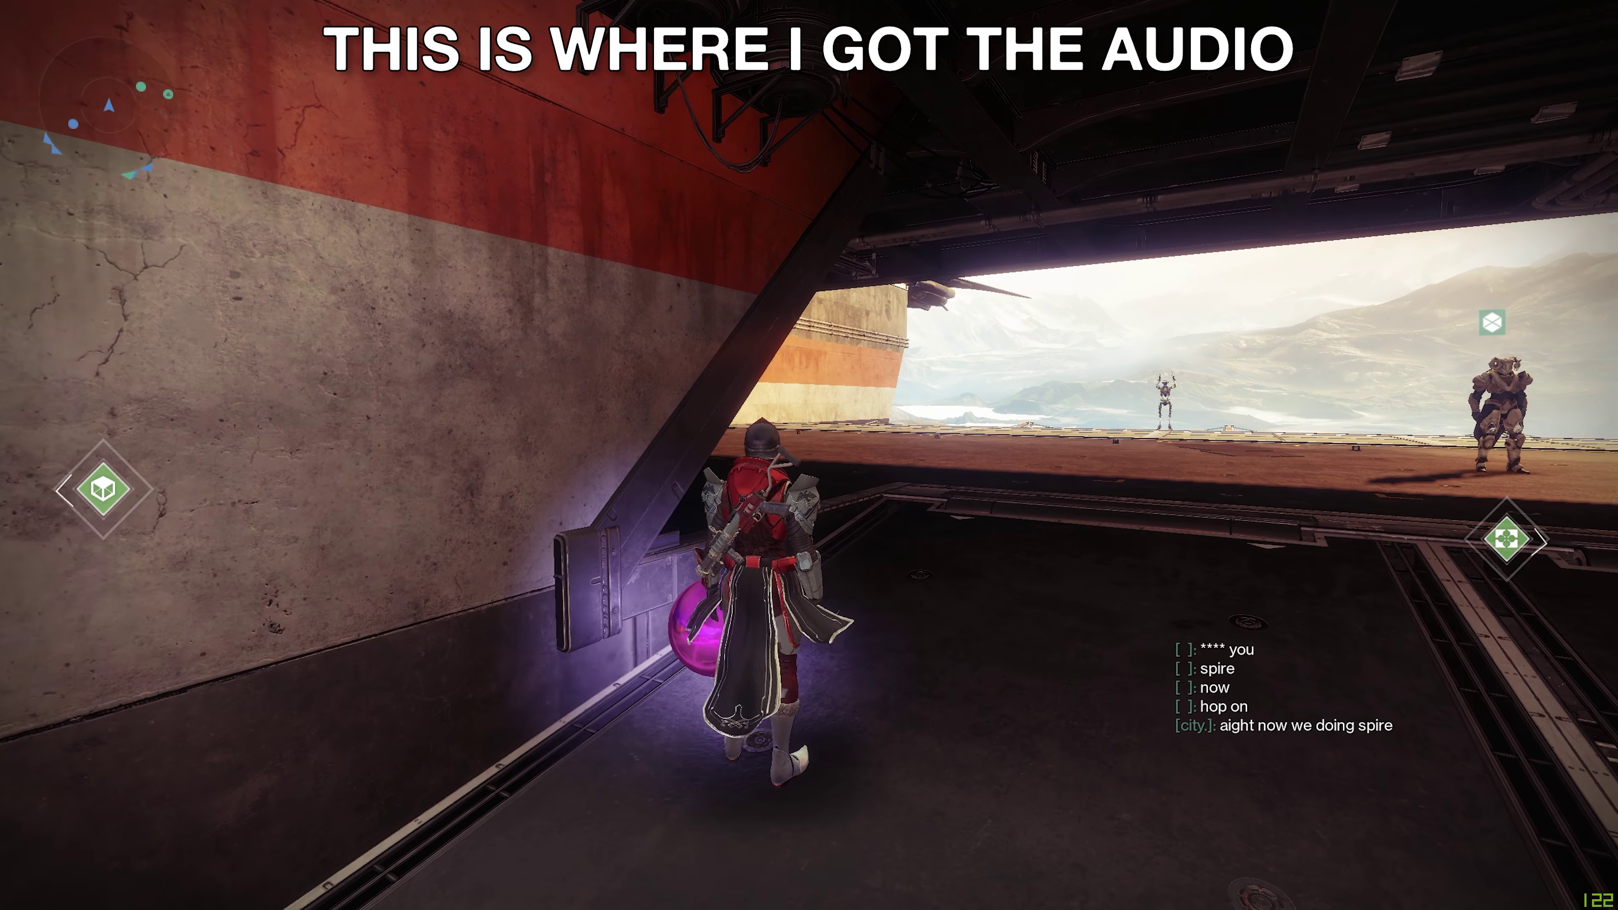
key(w)
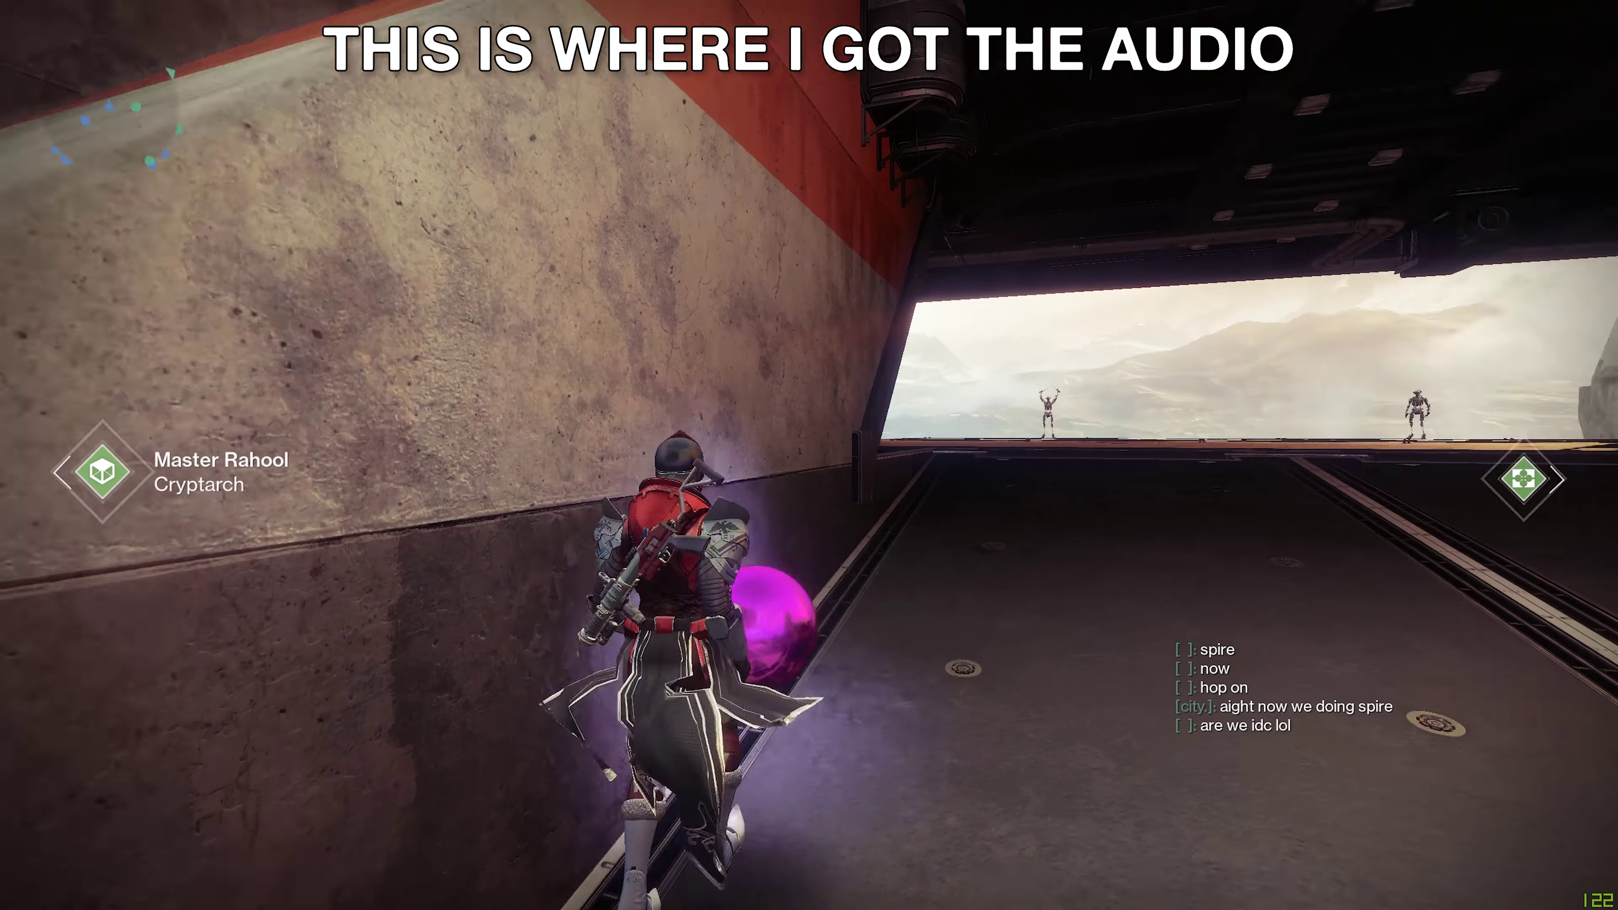
key(w)
key(w)
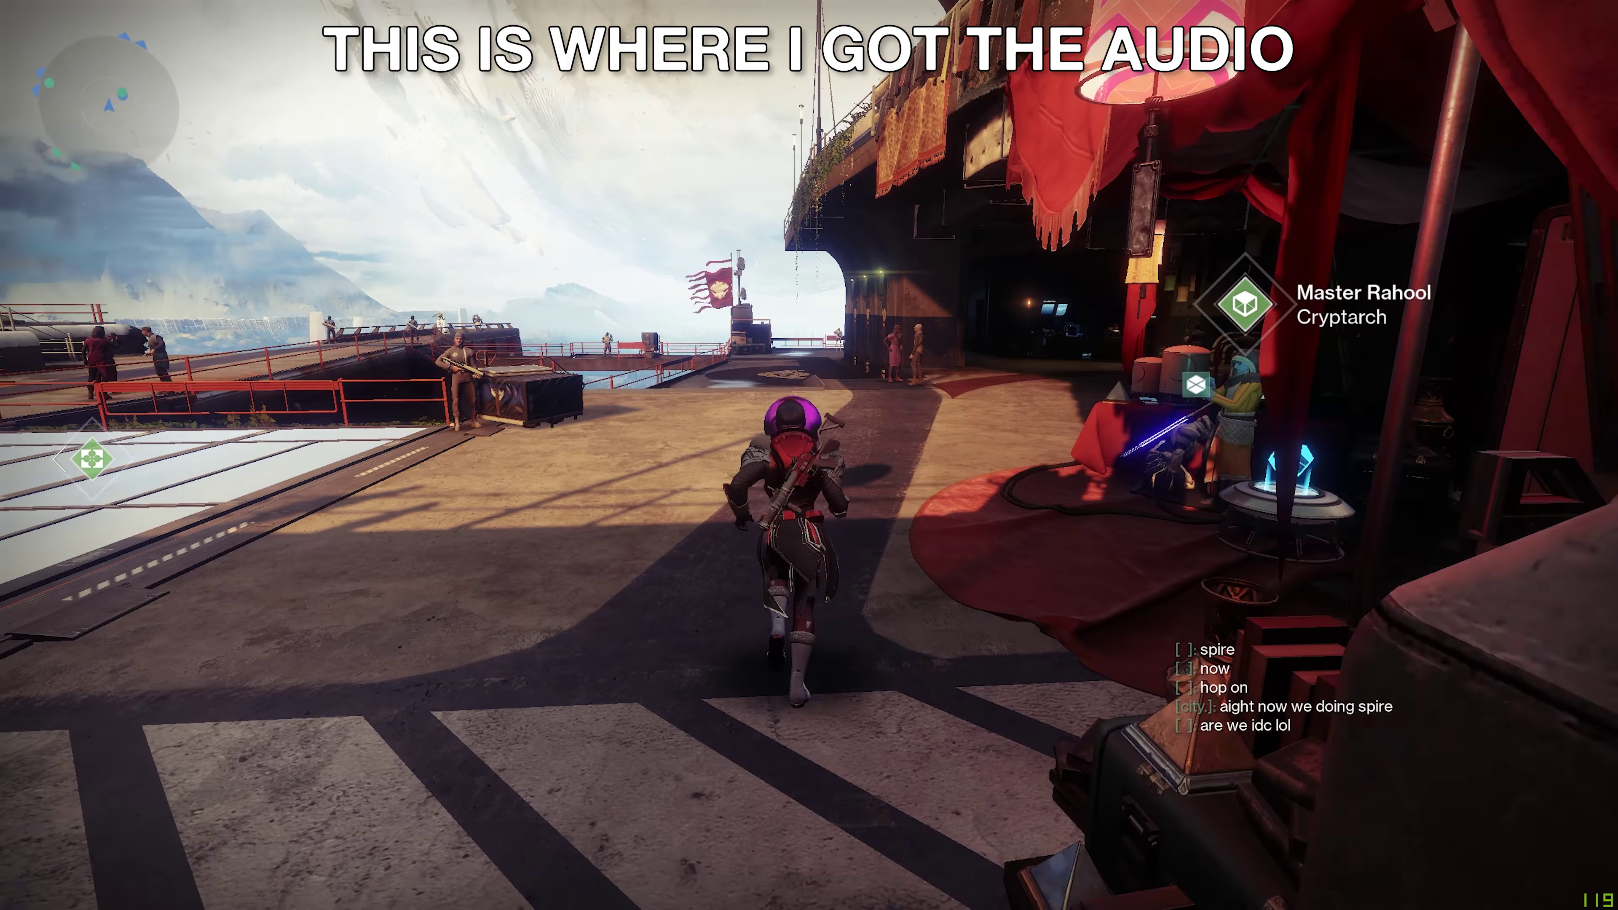
key(w)
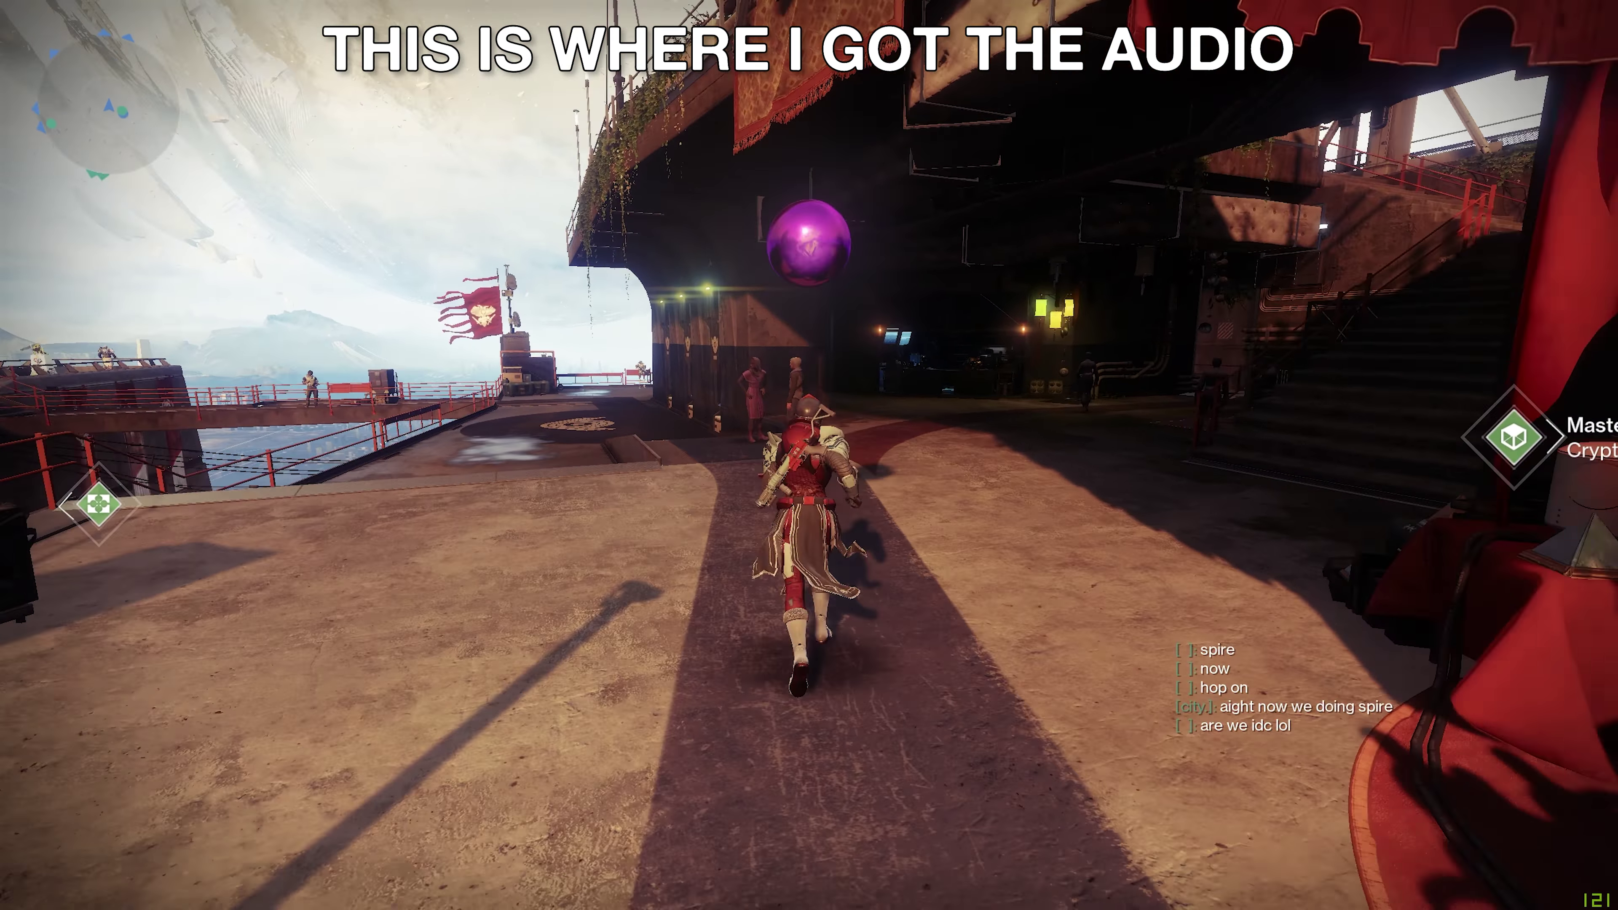
key(w)
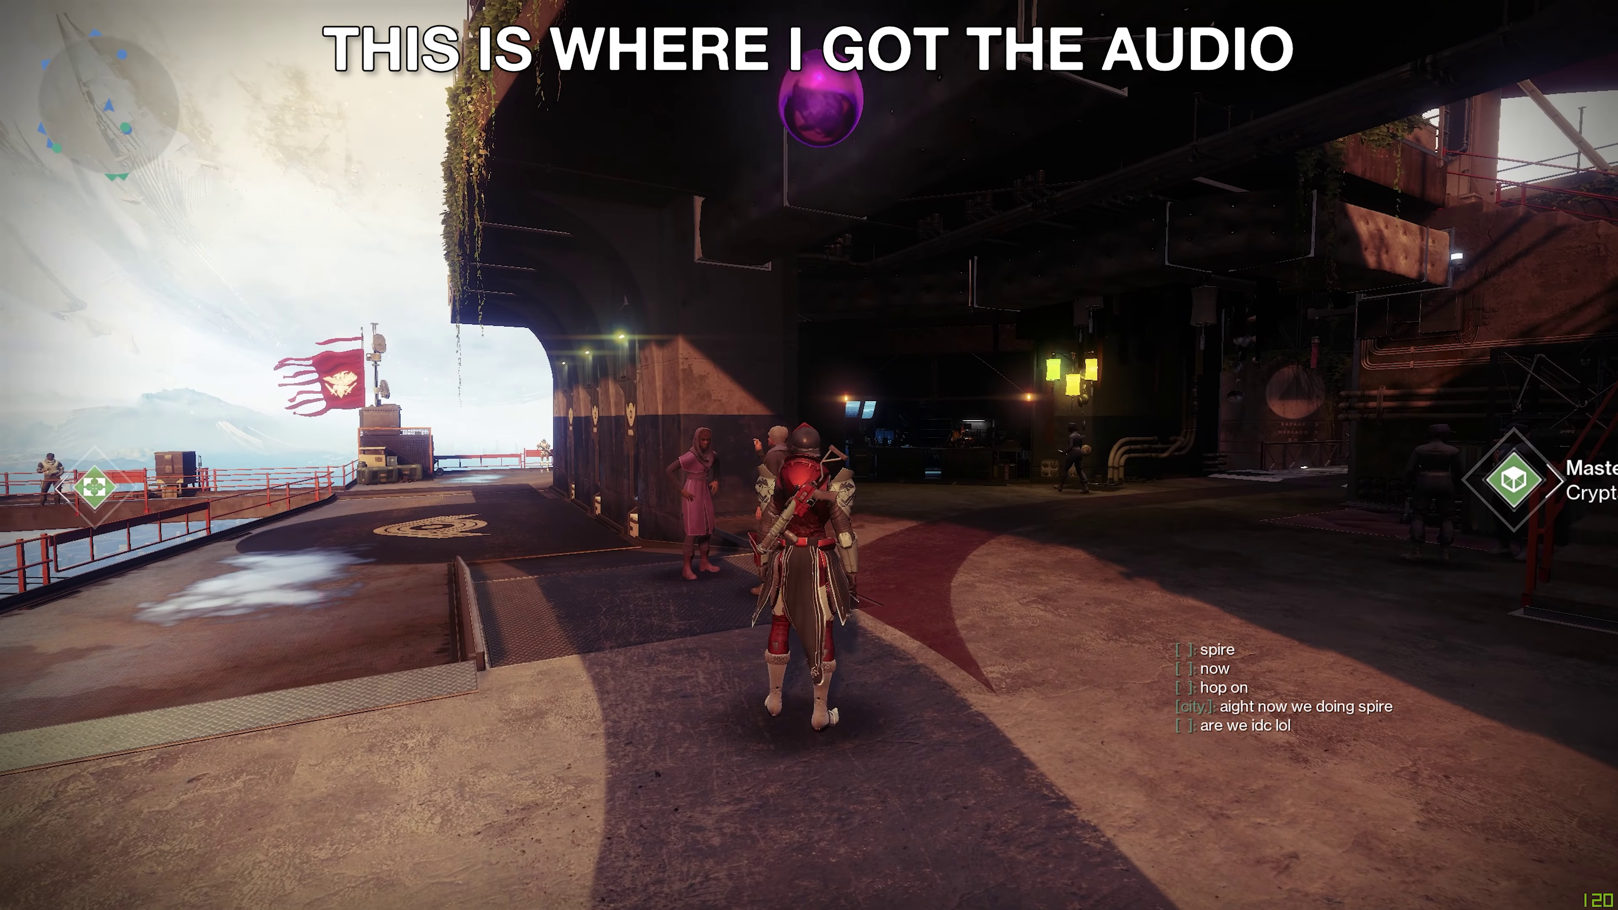
key(w)
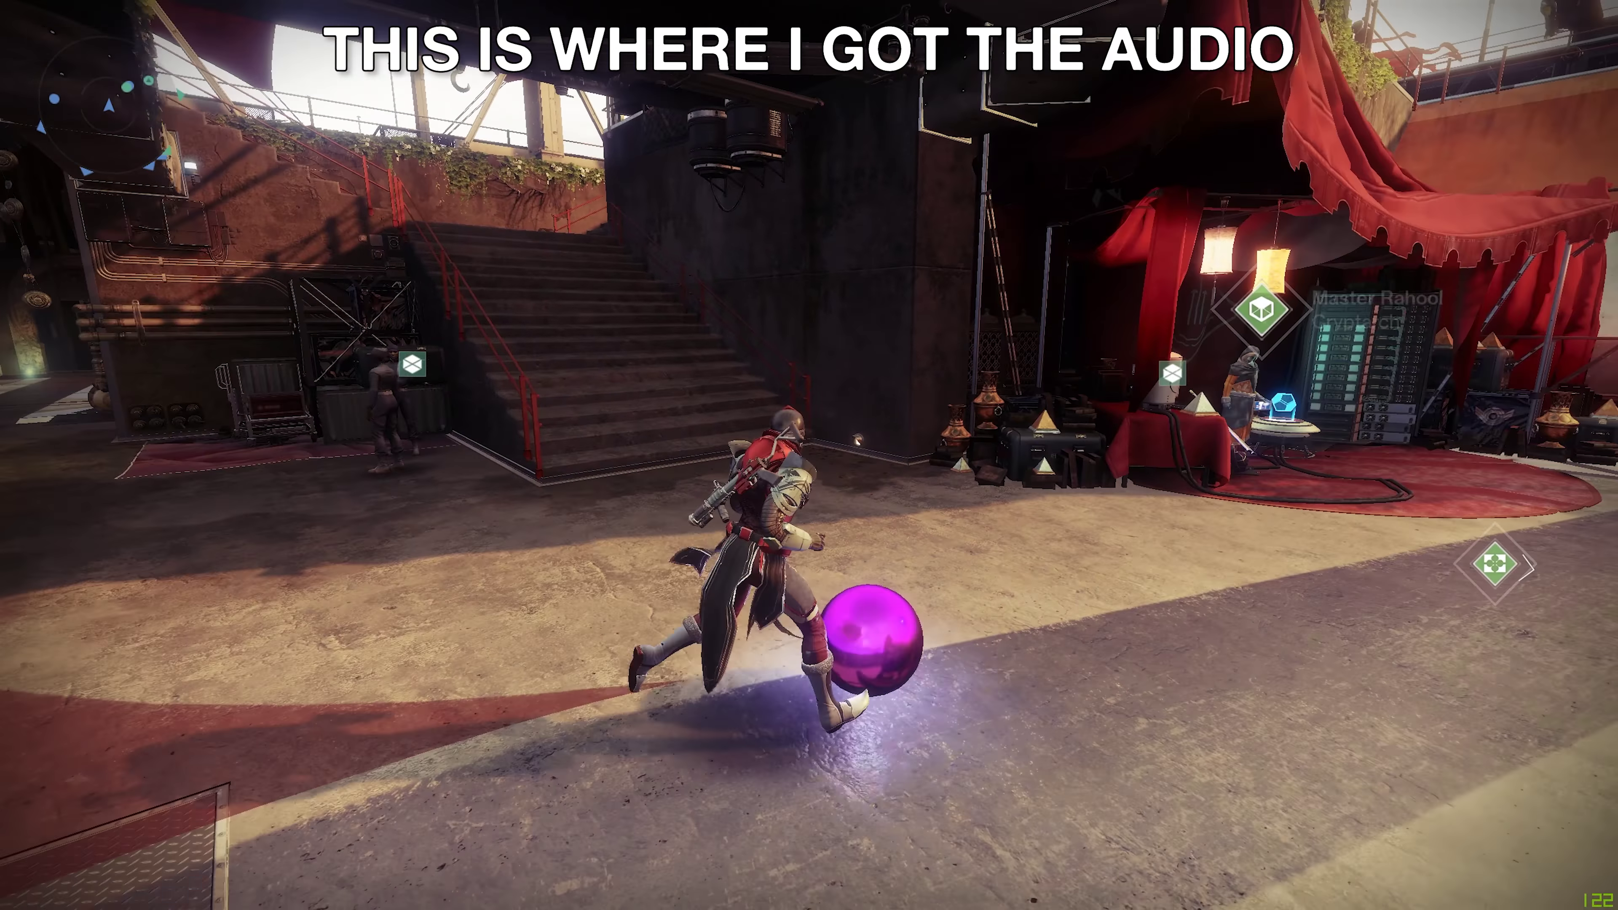
Step: Run past the Cryptarch's stall to the Gunsmith's area and bring up Banshee-44's bounty screen
key(w)
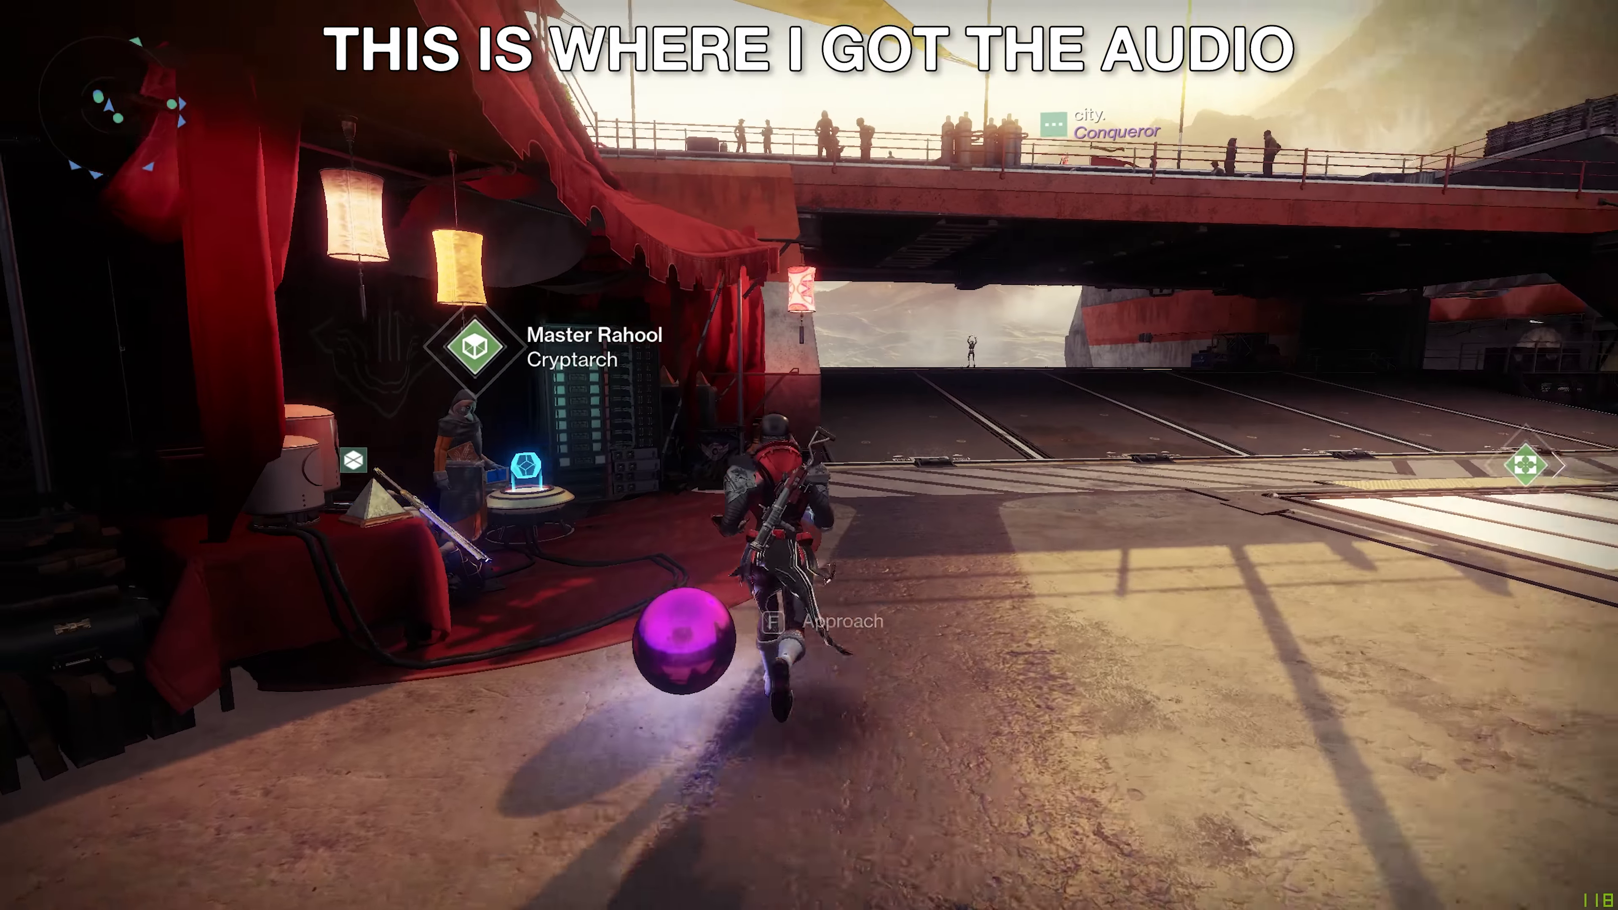
key(w)
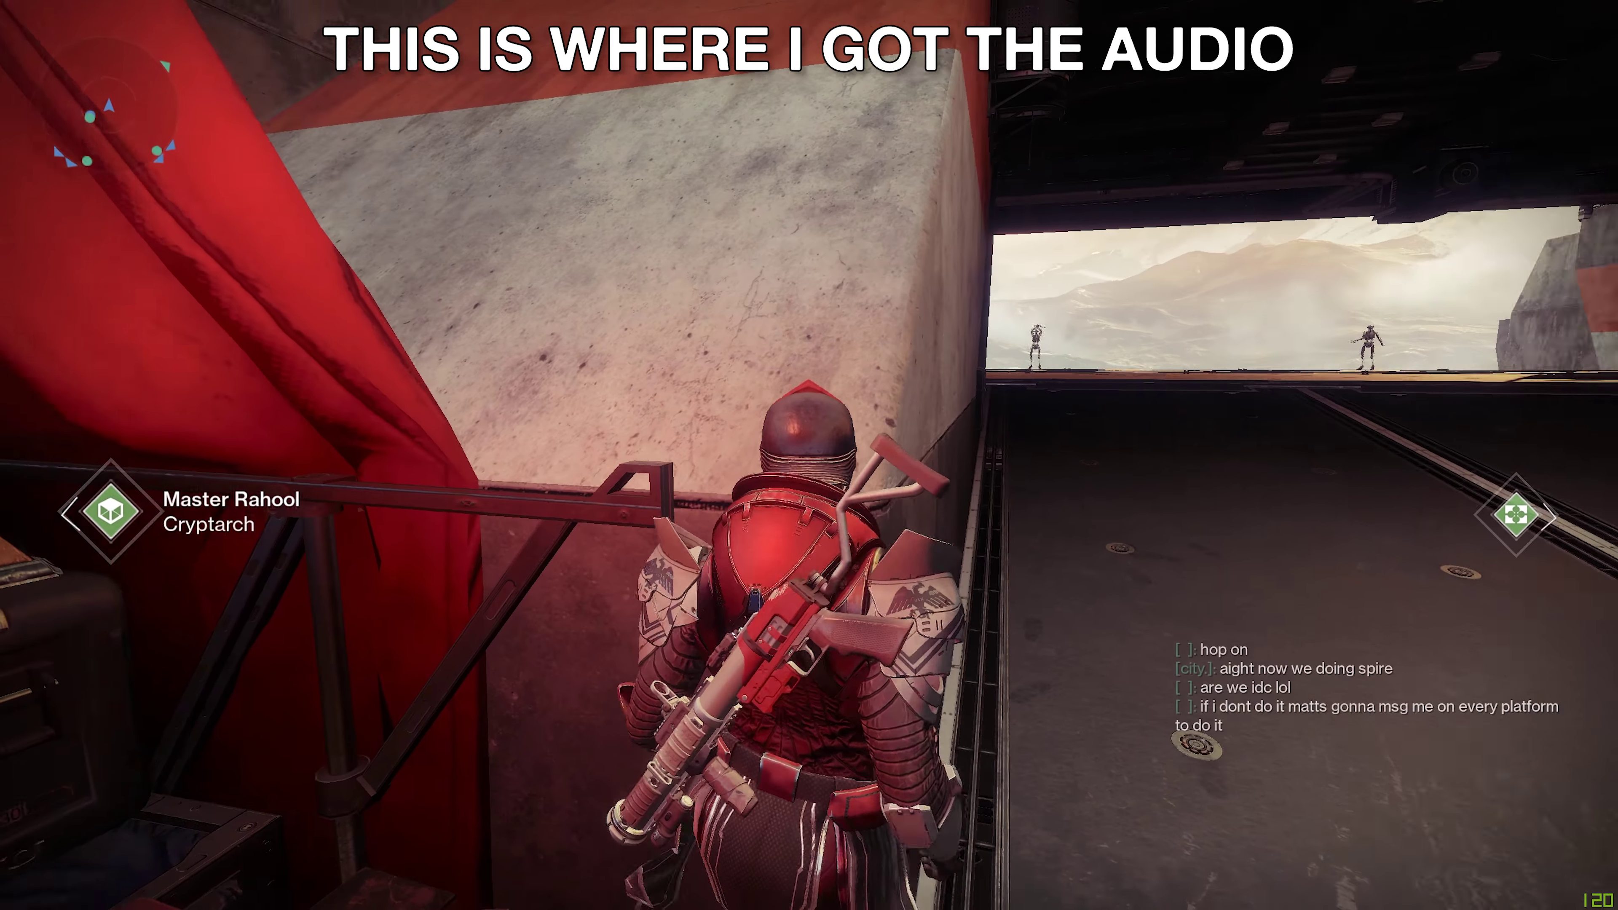
key(w)
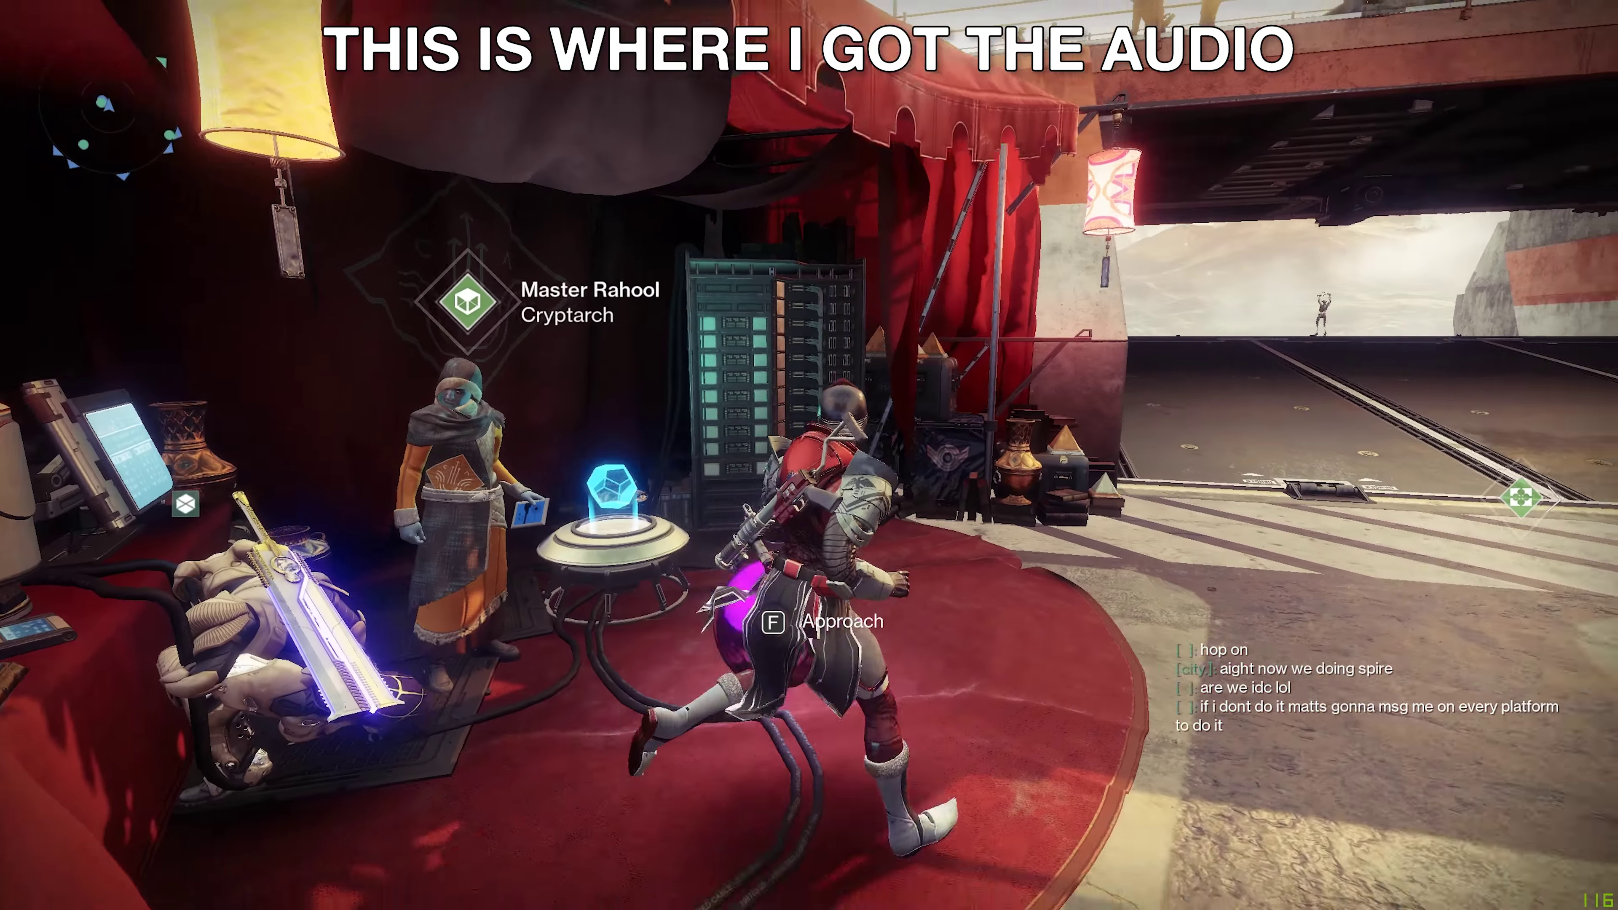
key(w)
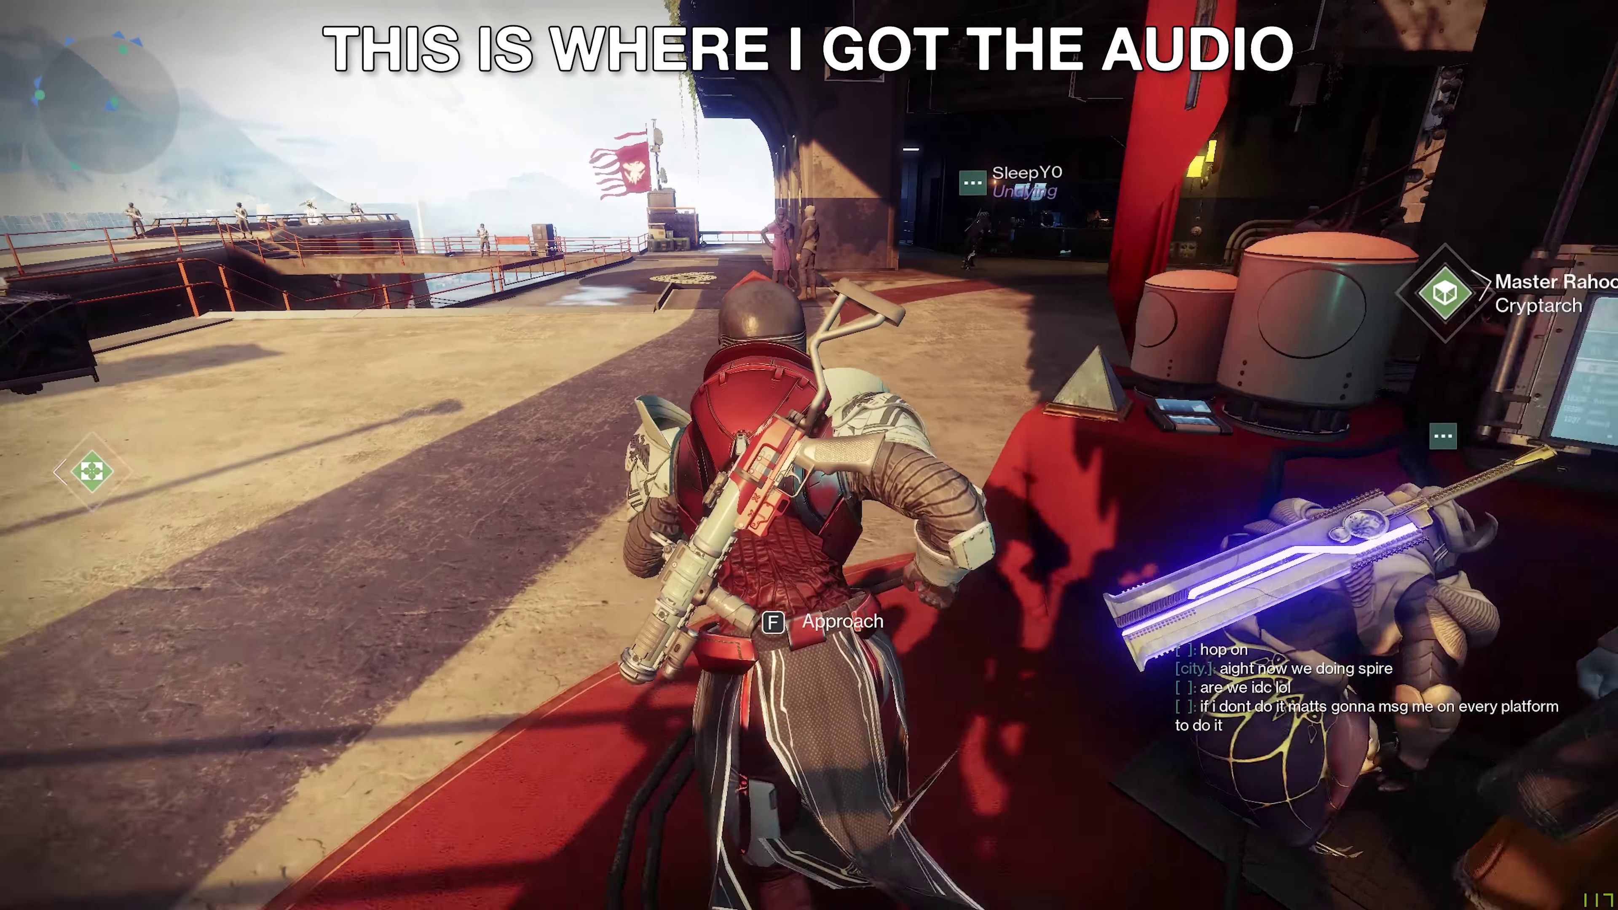
key(w)
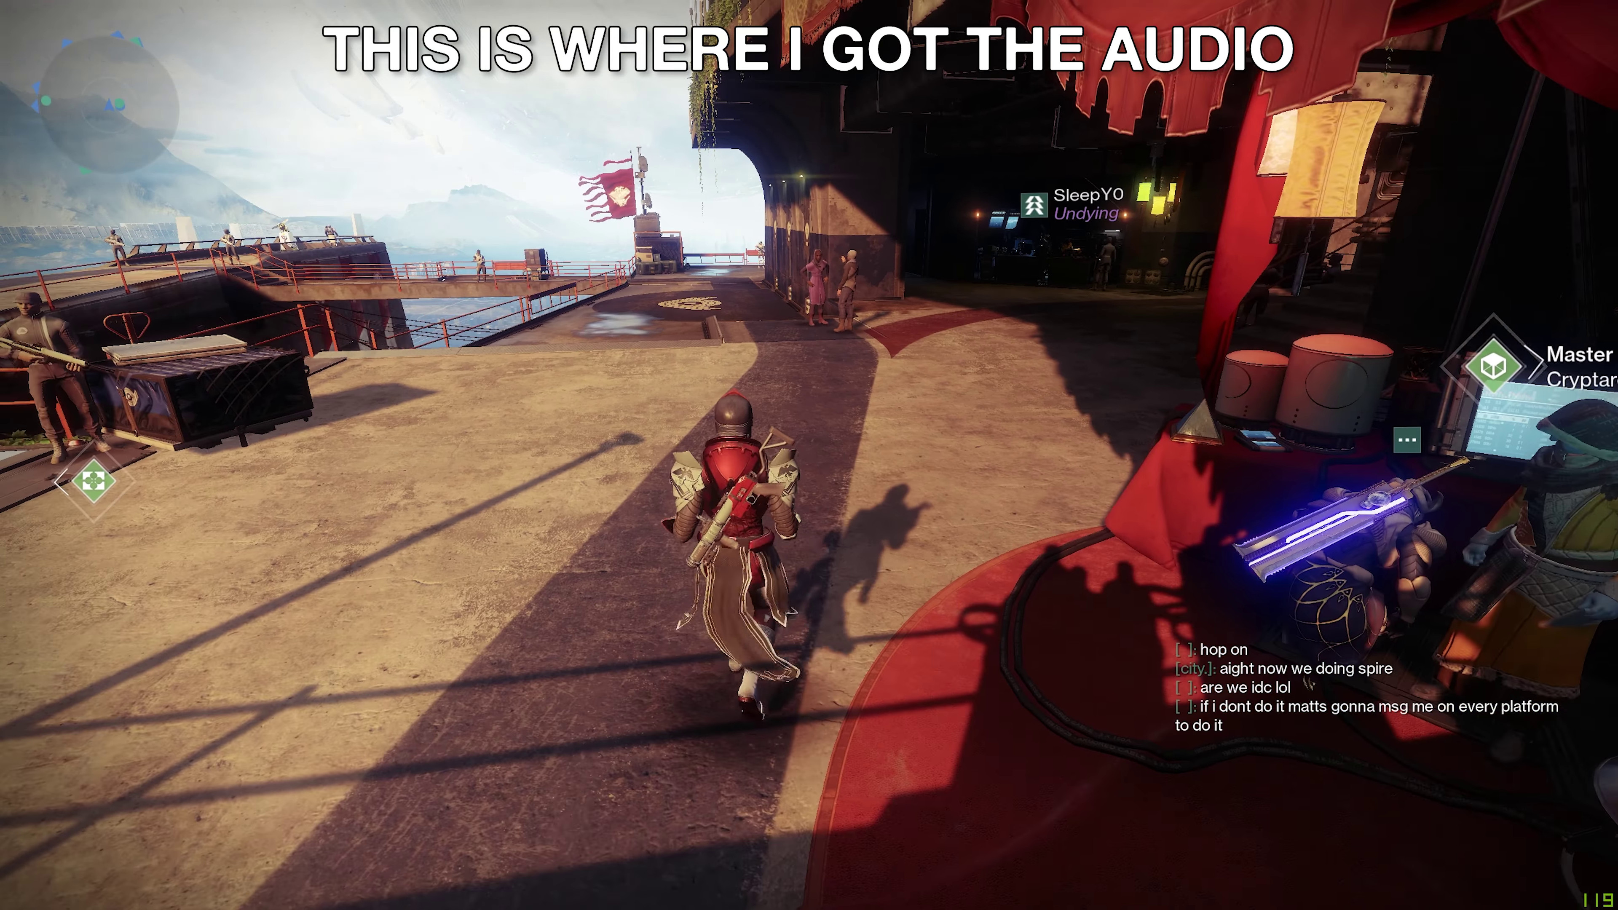
key(w)
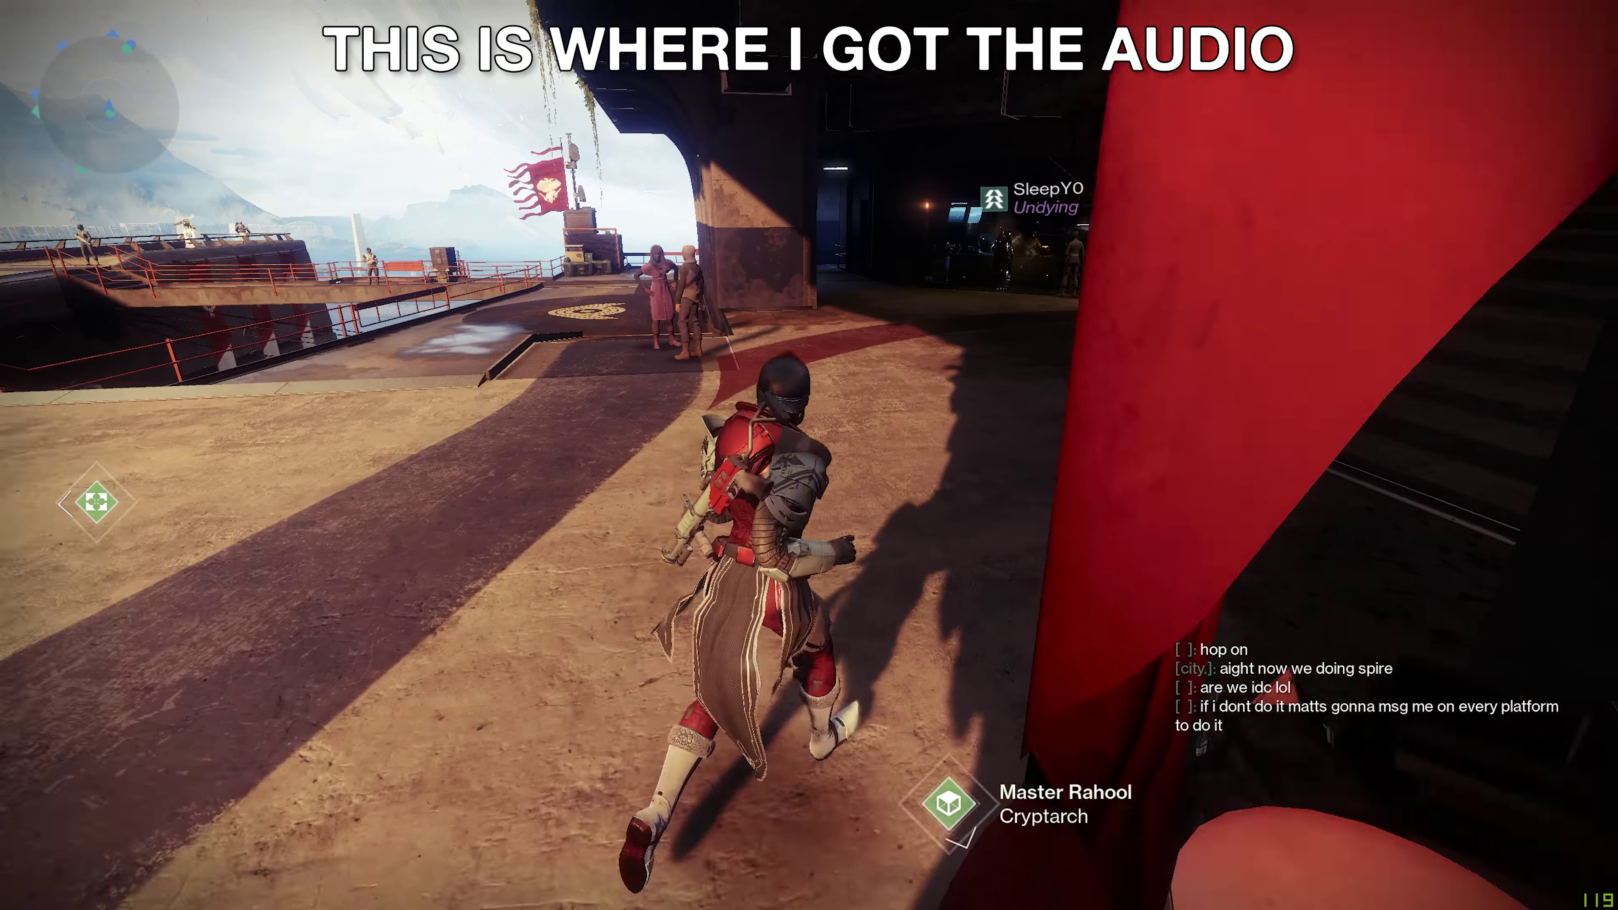
key(w)
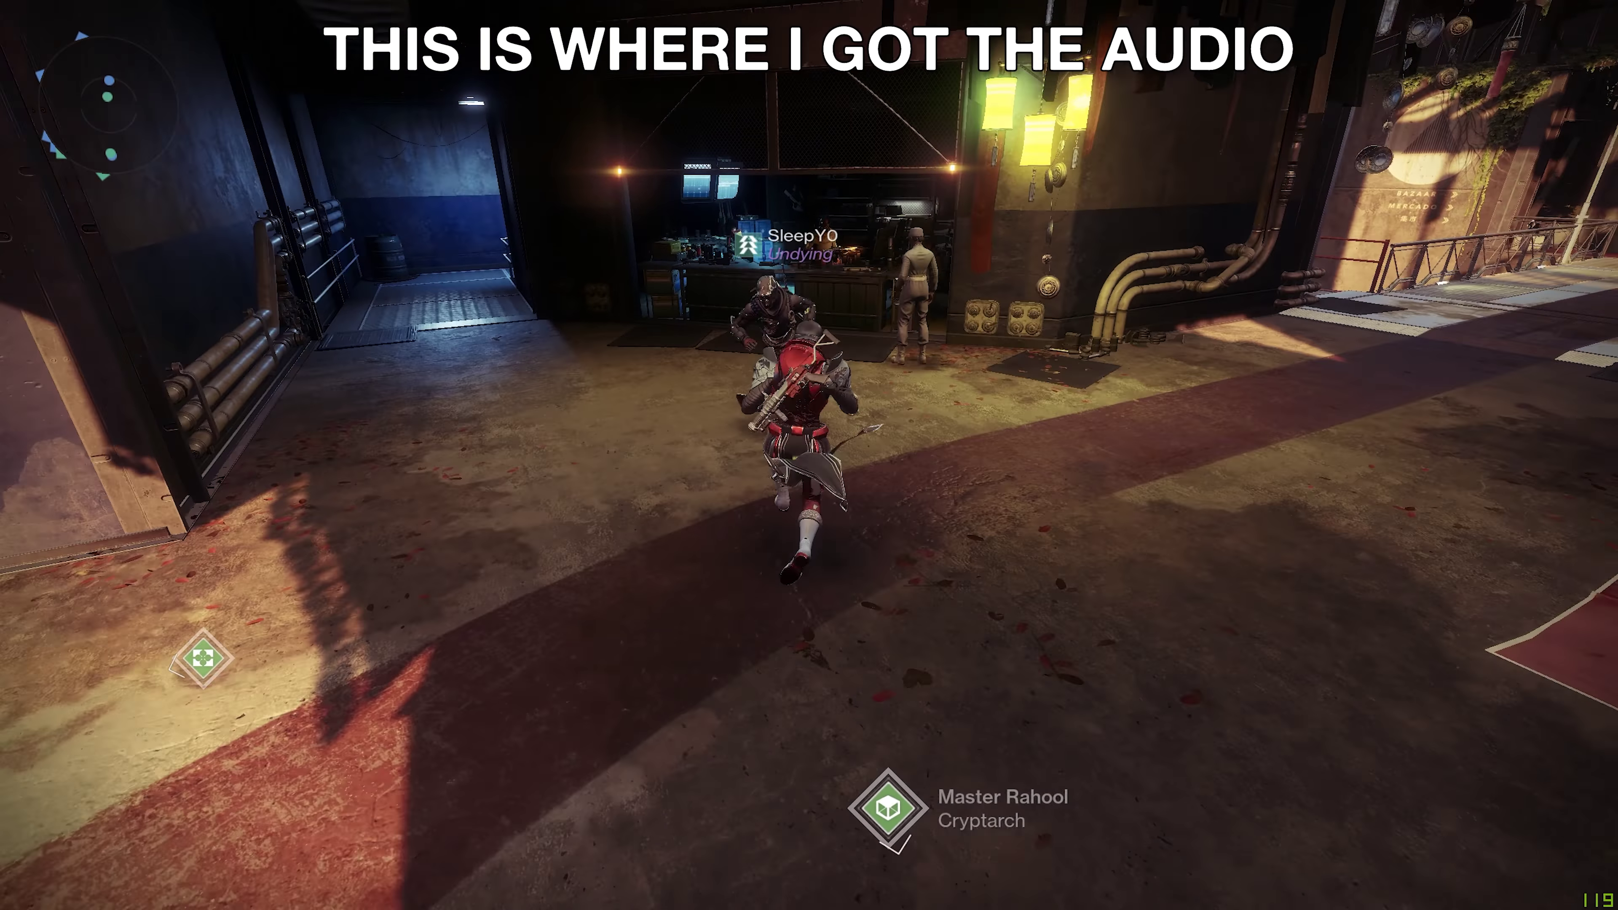
key(w)
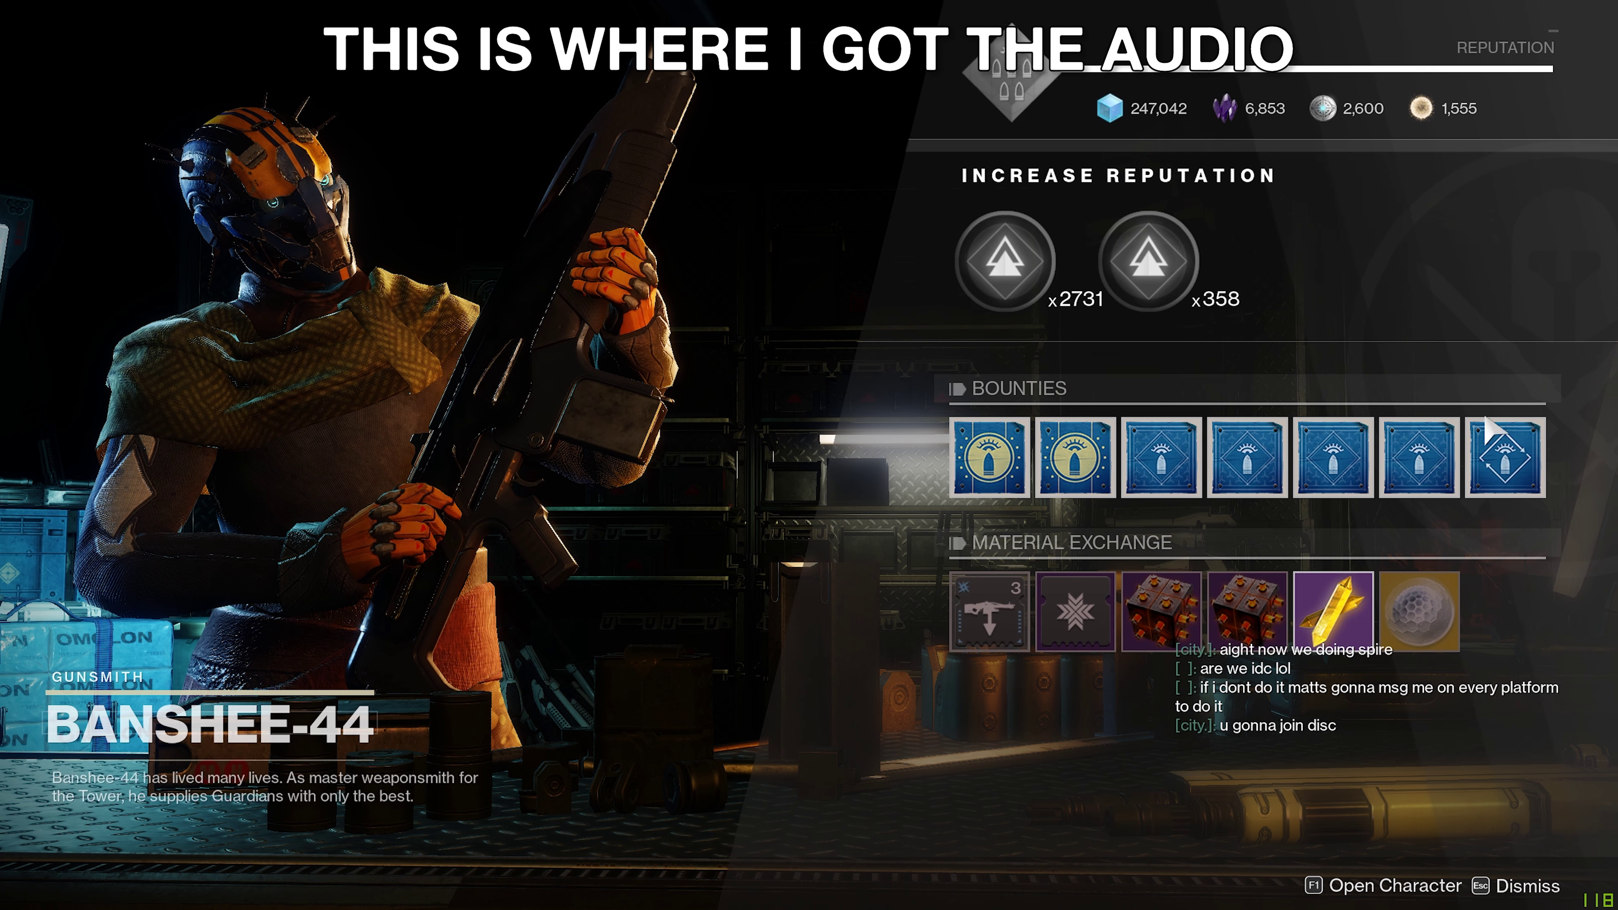
mouse_move(1156, 474)
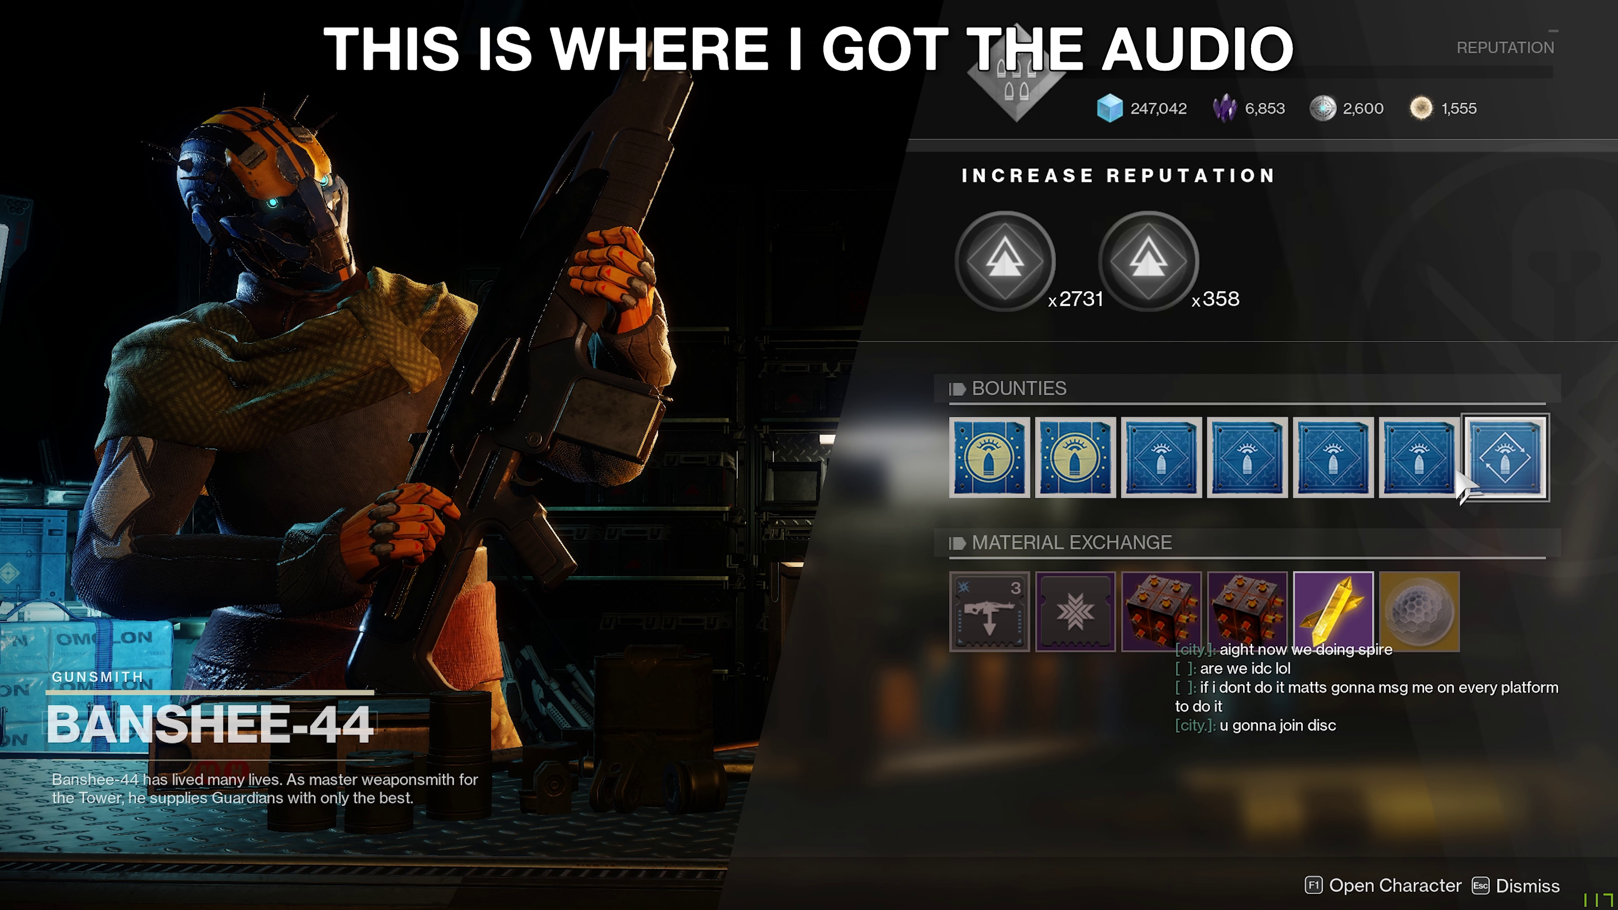
mouse_move(1460, 487)
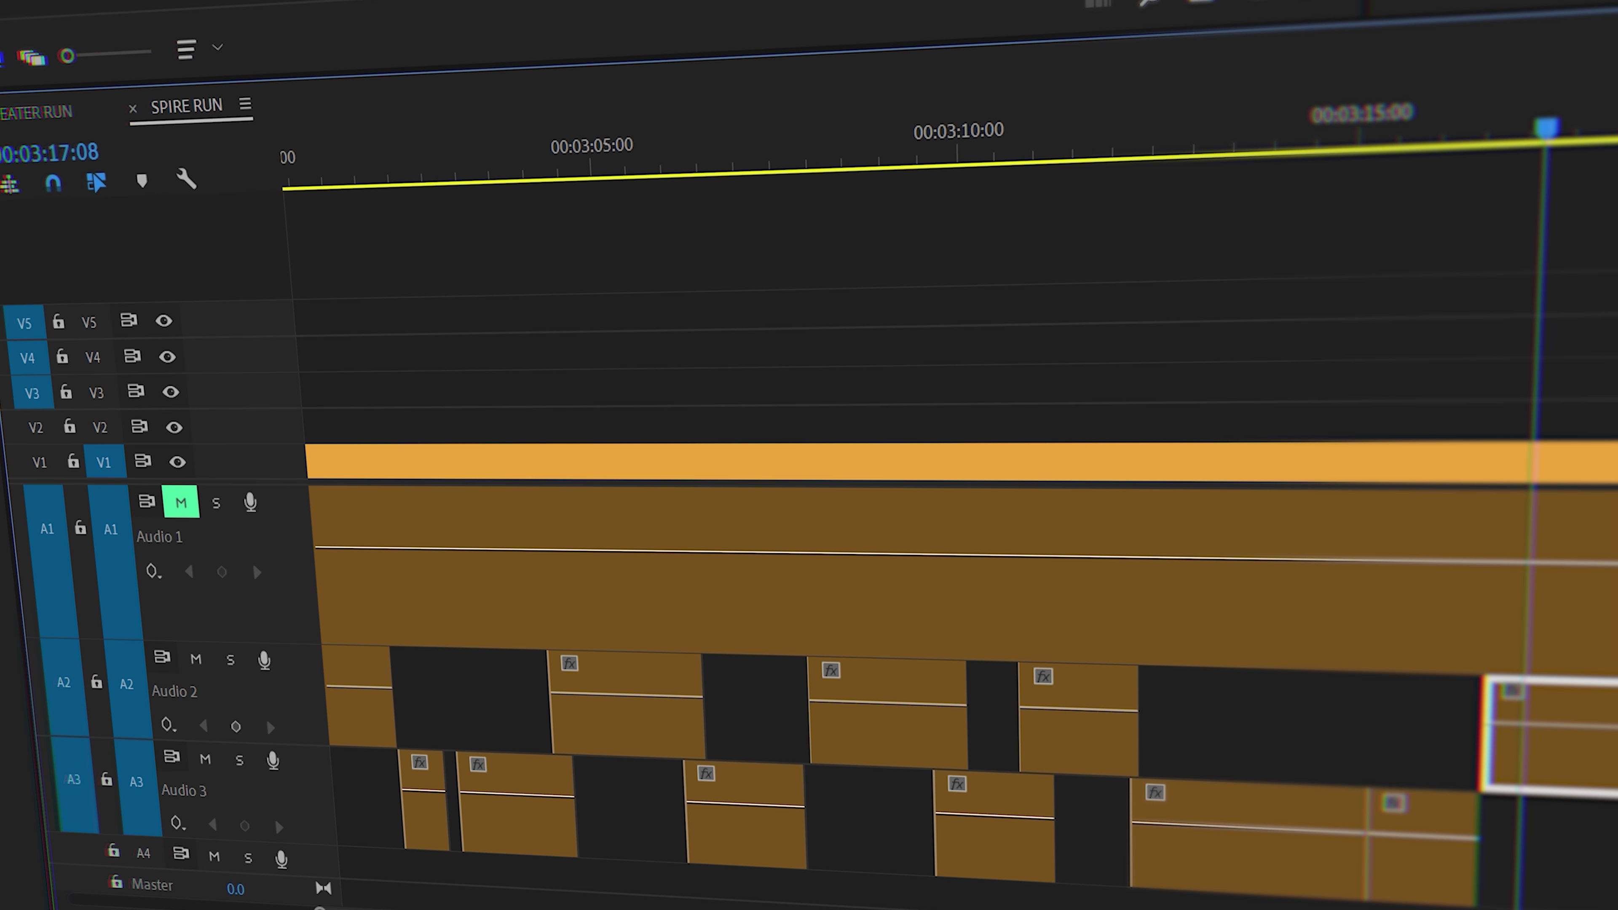
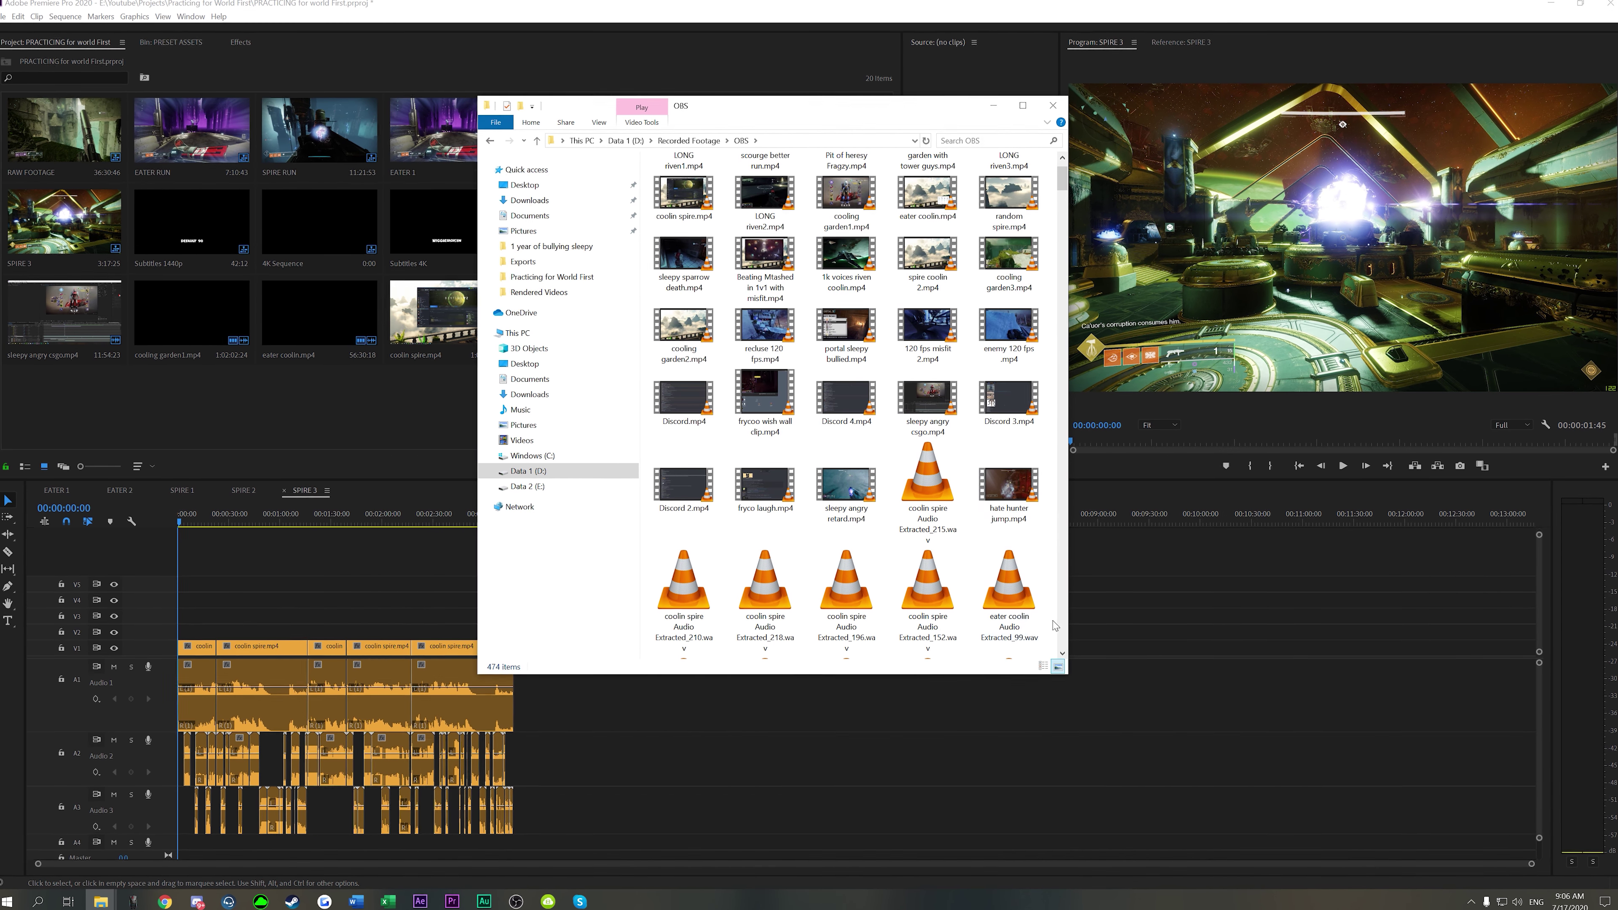
Step: Move the extracted audio files, Extracted_215.wav through Extracted_204.pkf, into the AUDIO 2 folder
drag(1067, 673, 1363, 724)
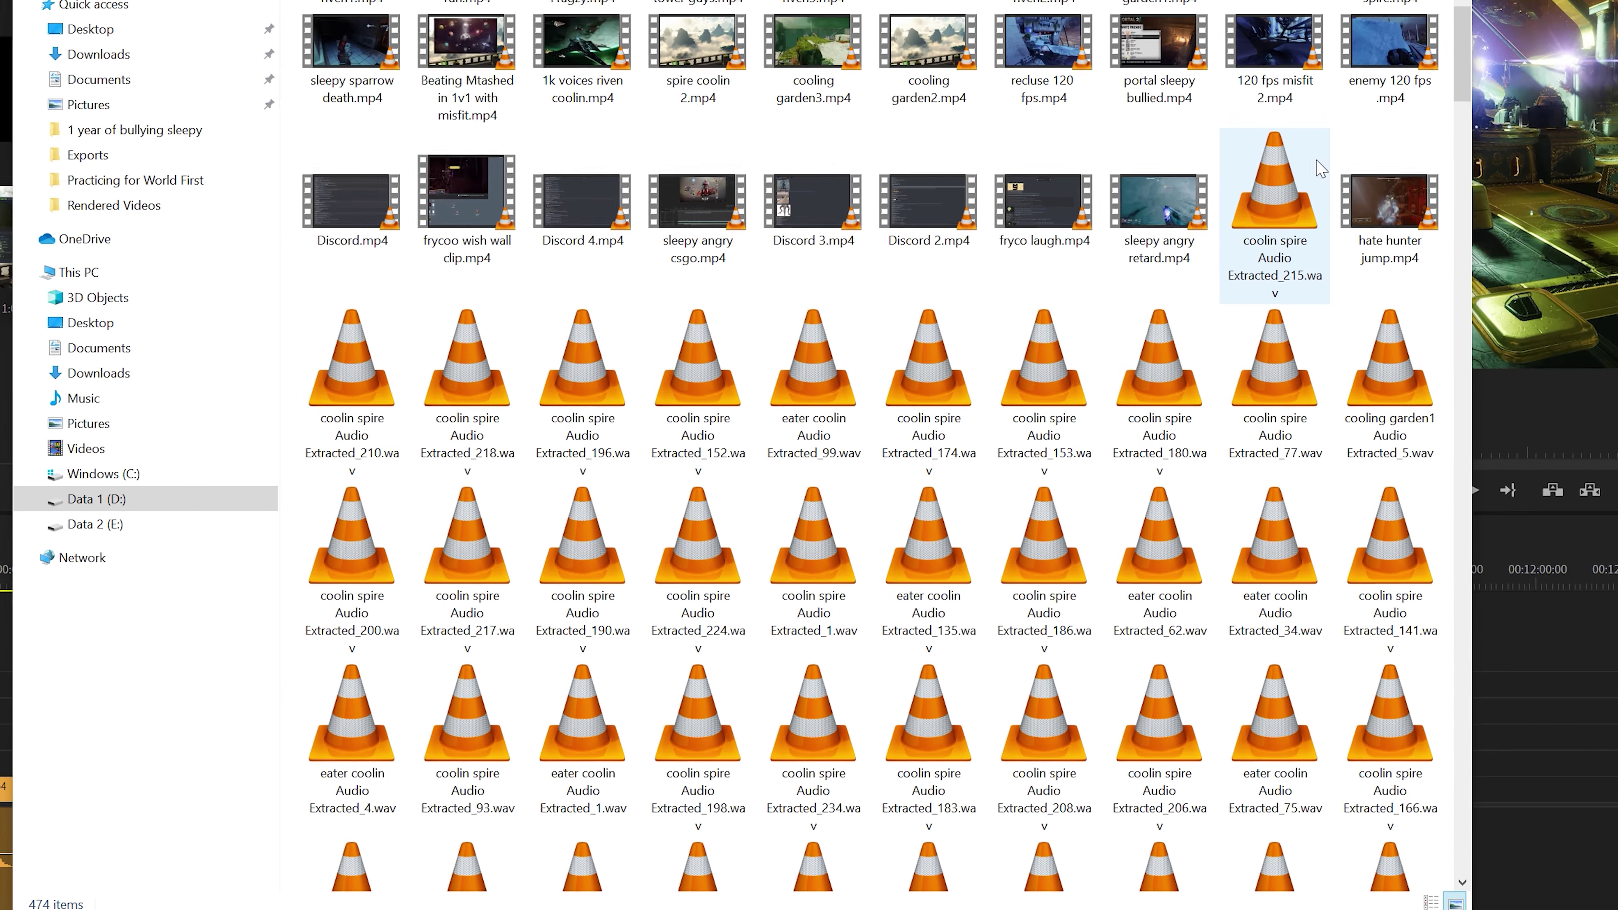
click(1320, 169)
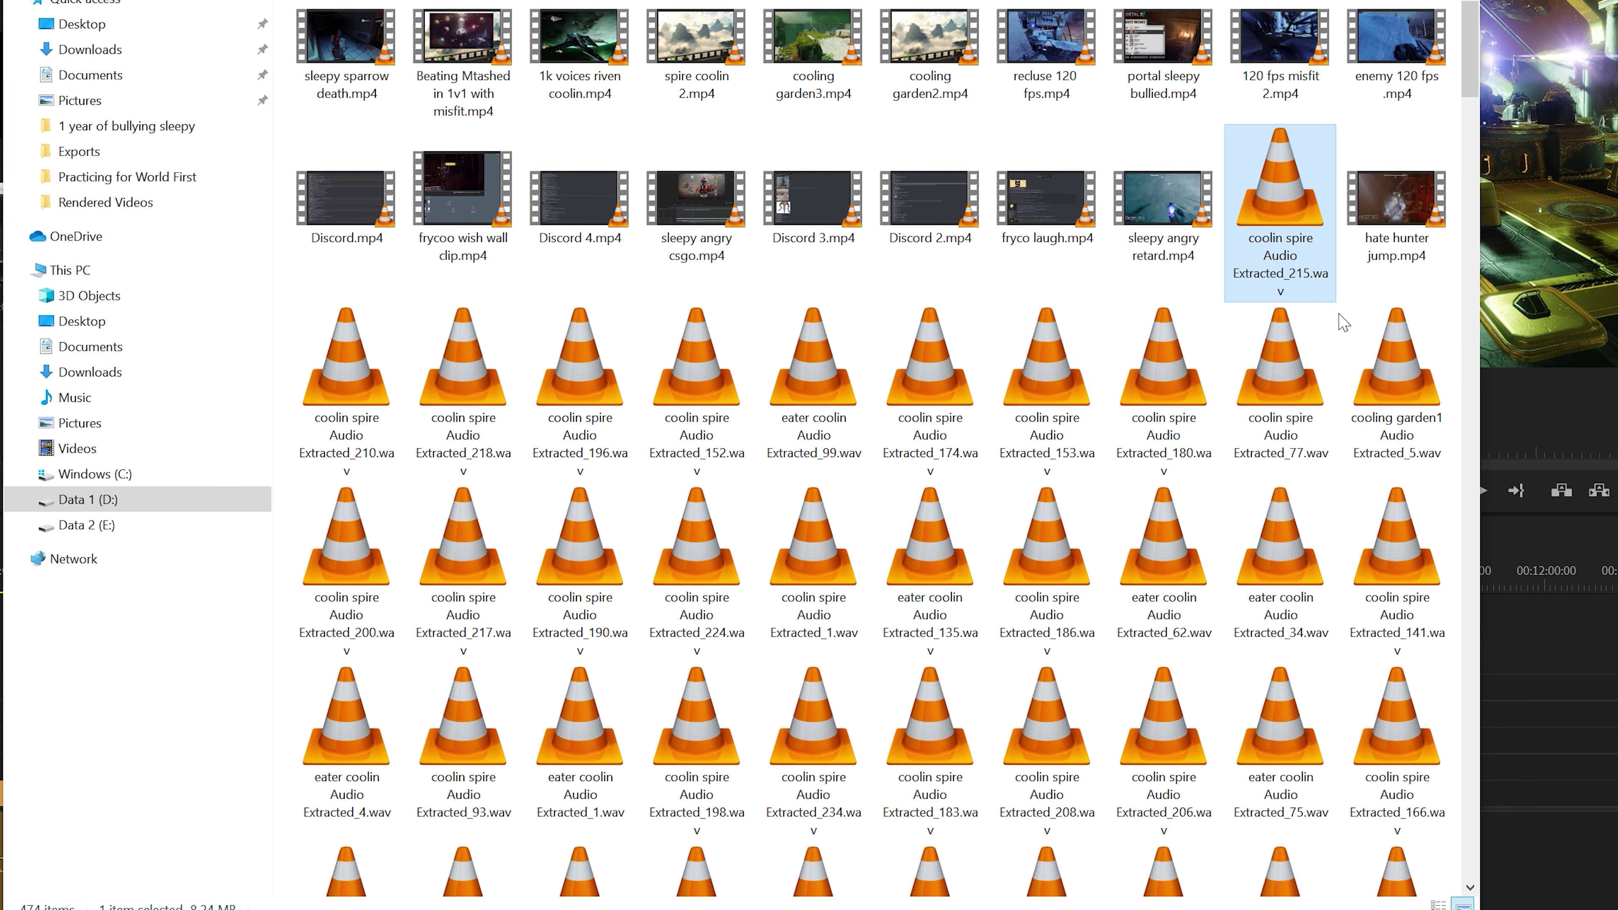
scroll(701, 586, down, 15)
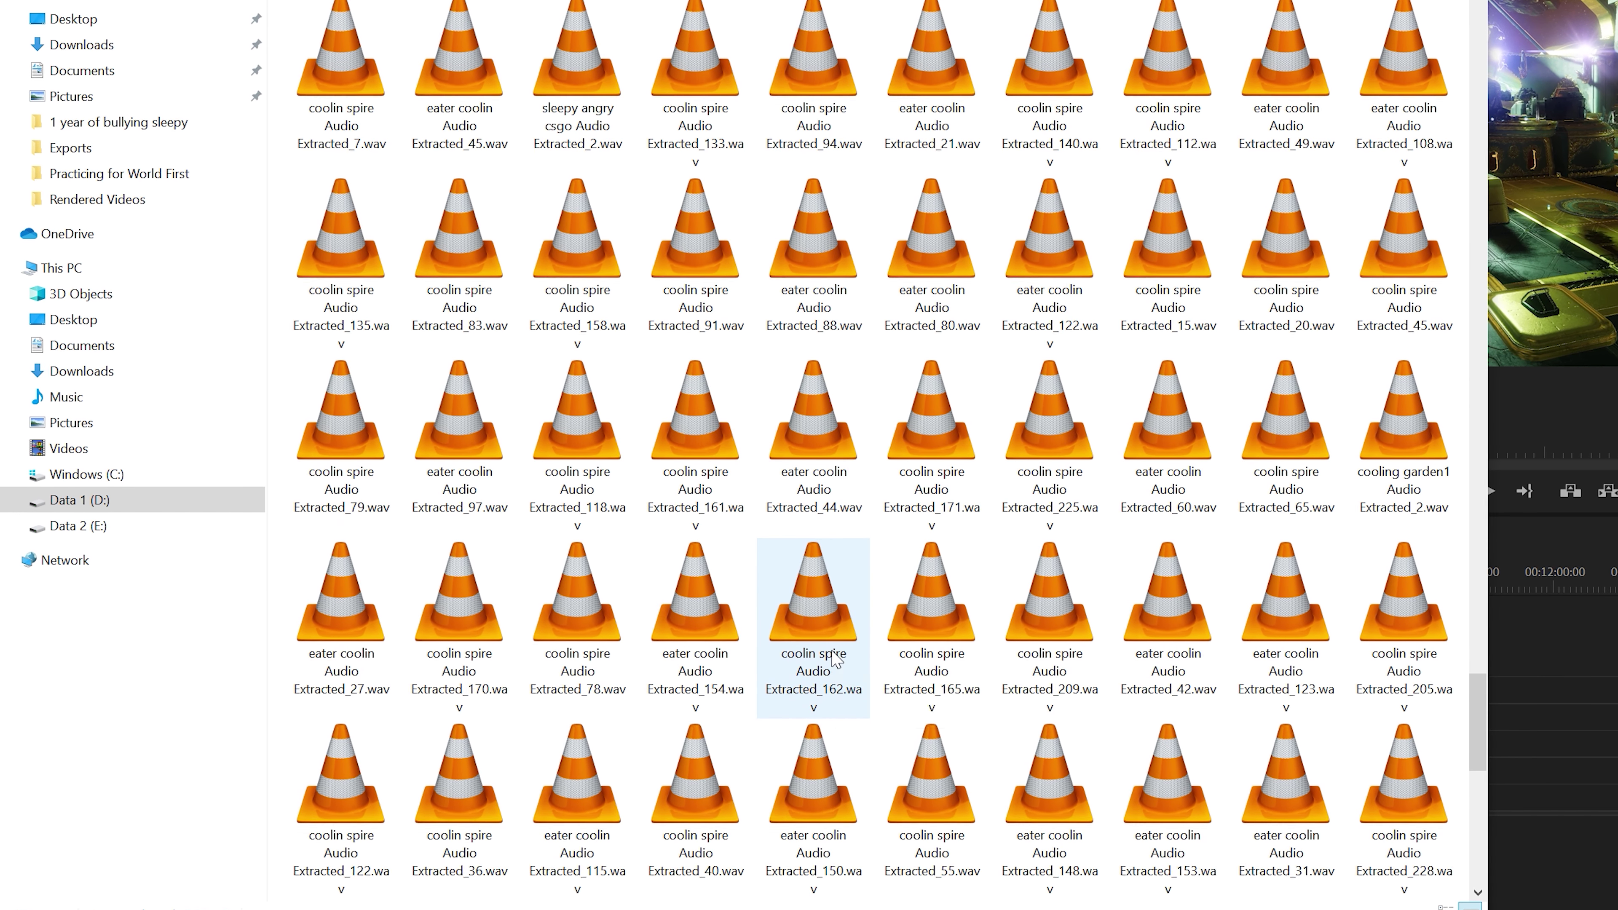
scroll(836, 659, down, 10)
shift+click(456, 843)
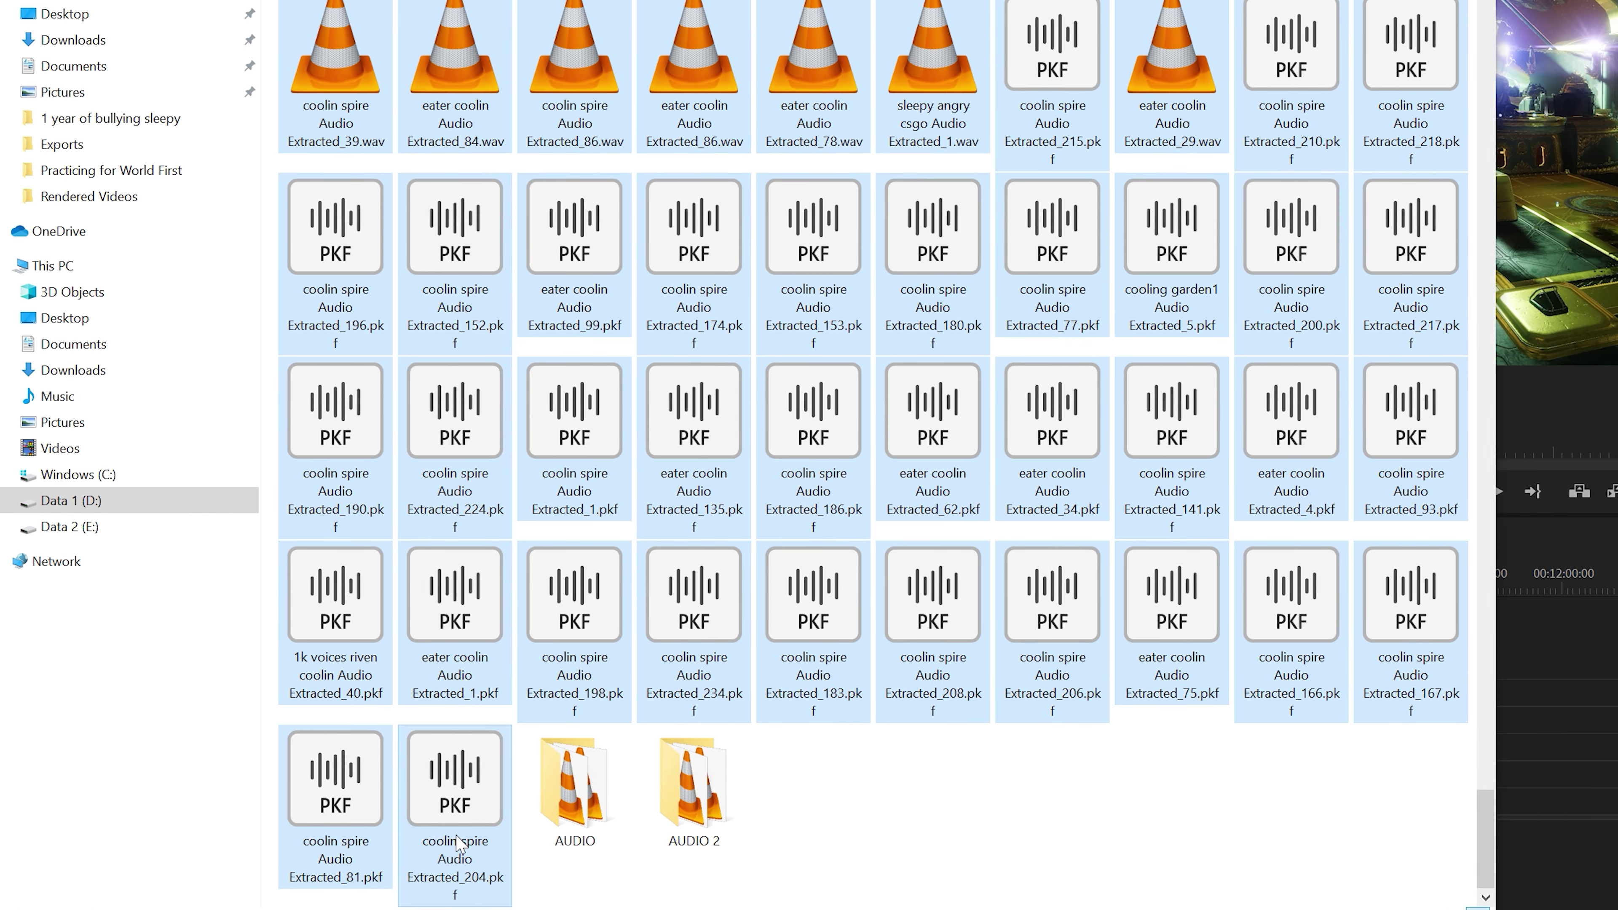
drag(456, 842, 682, 787)
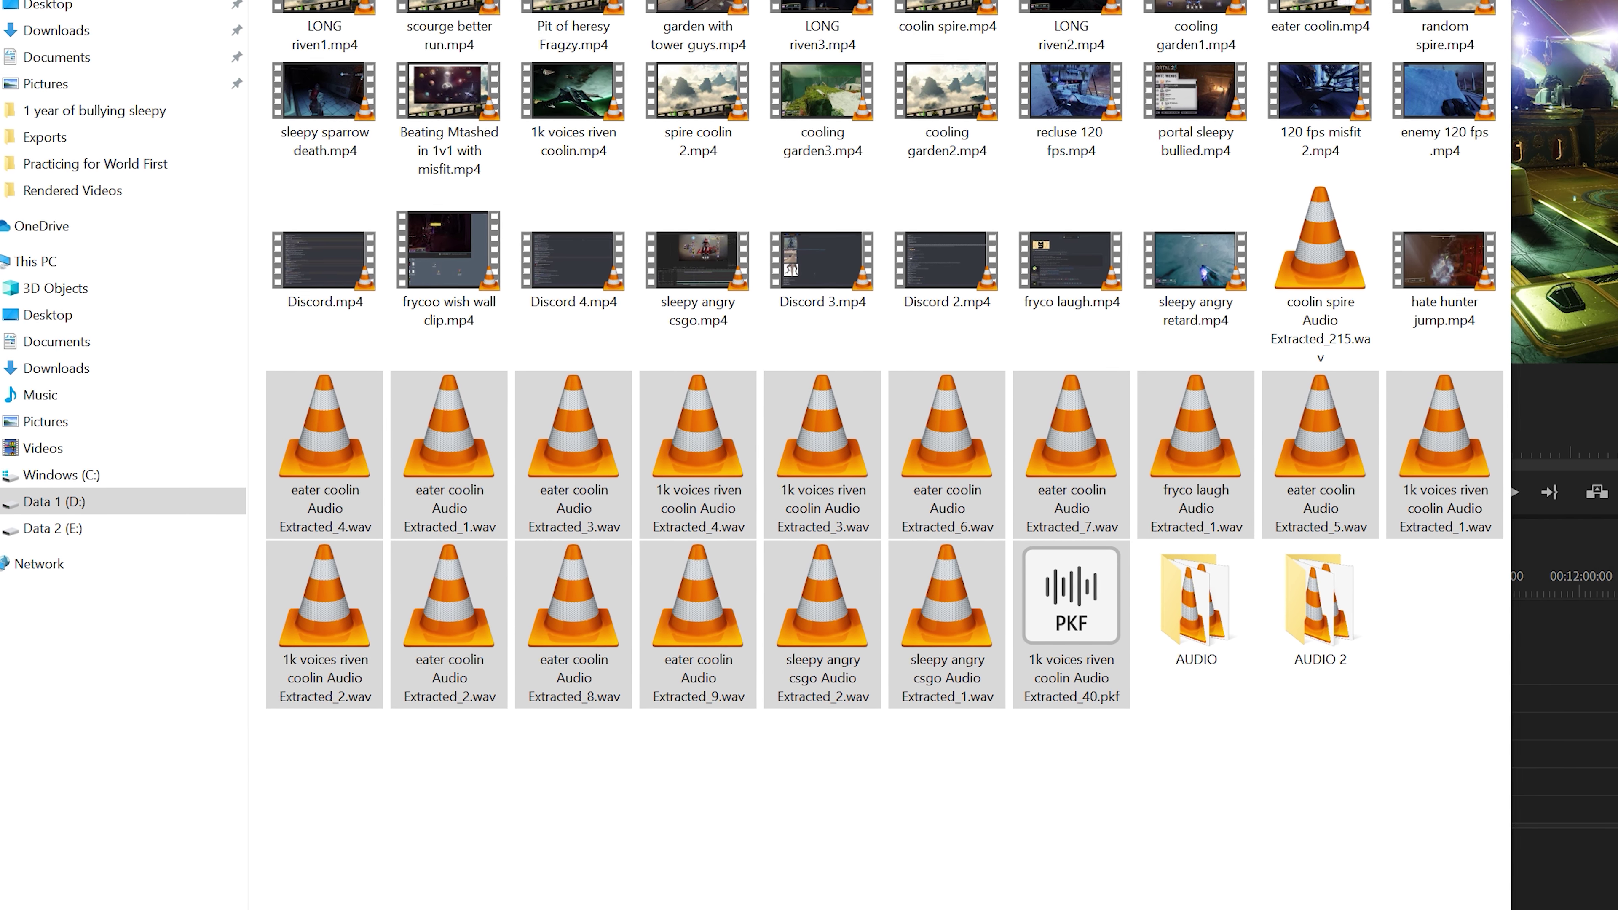
click(927, 618)
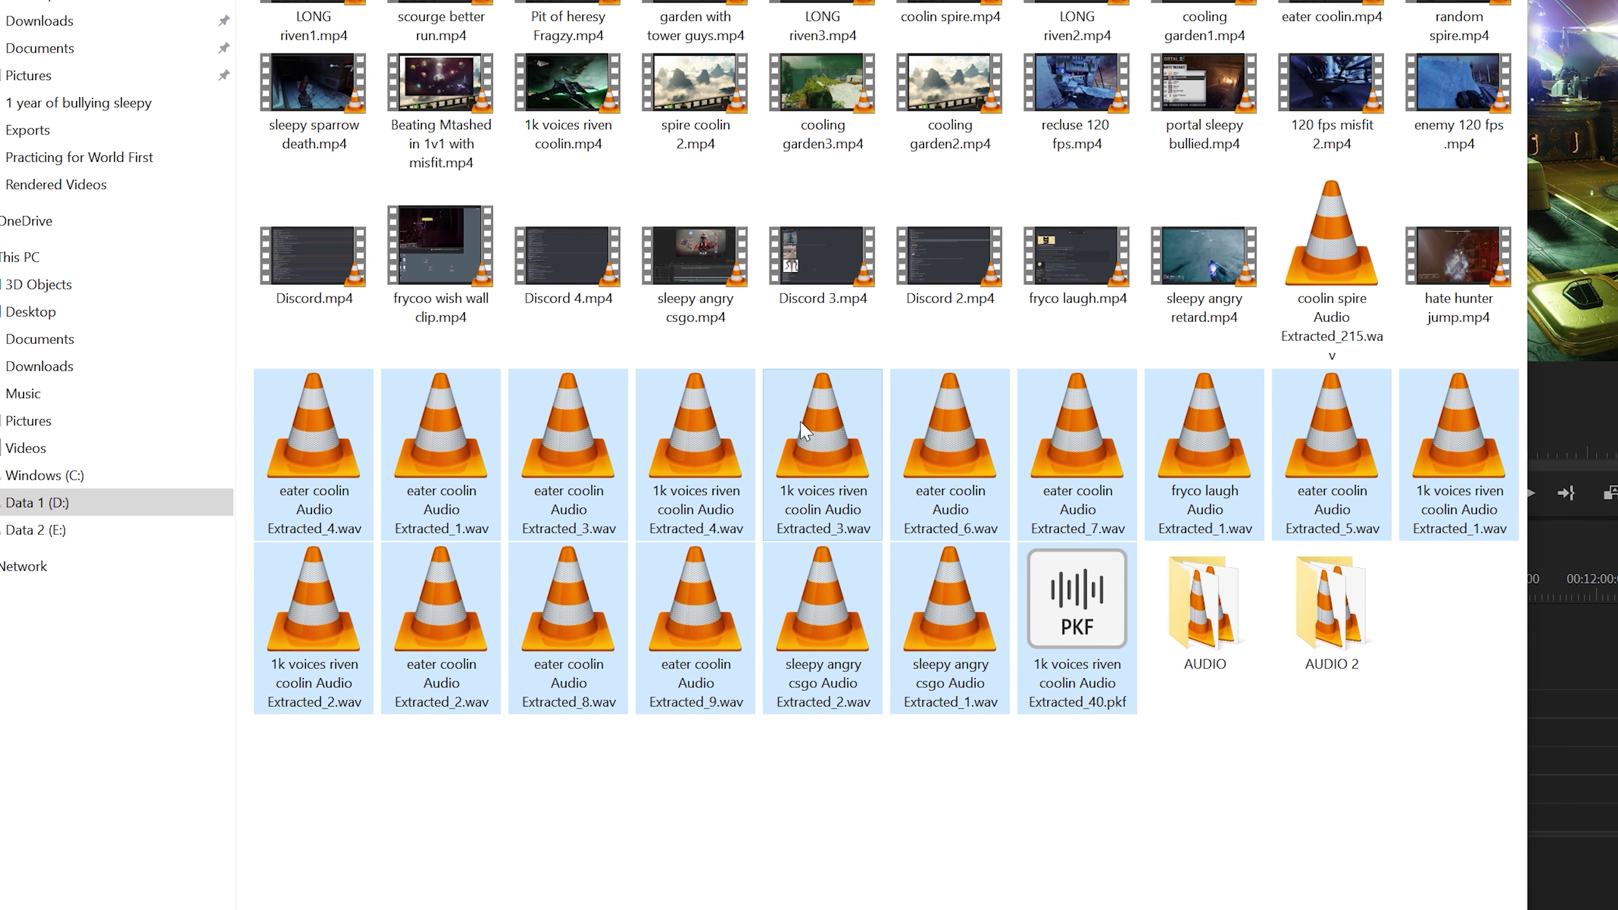
drag(804, 430, 1332, 609)
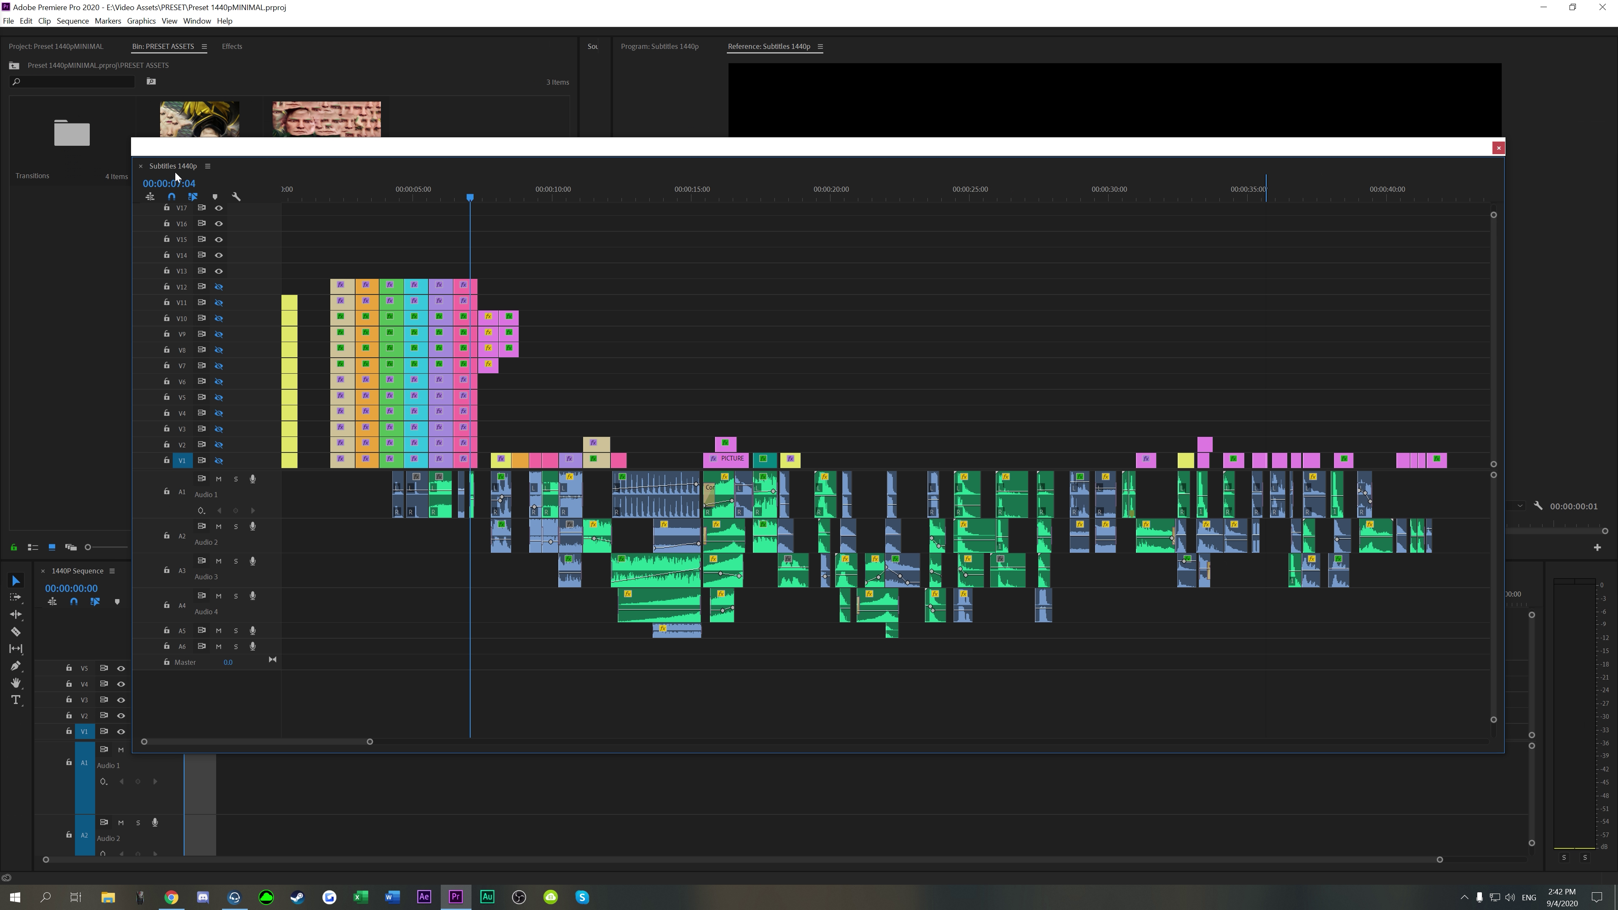
Step: Dock the floating Subtitles 1440p timeline next to the 1440P Sequence tab
drag(3, 90, 91, 690)
drag(235, 569, 225, 572)
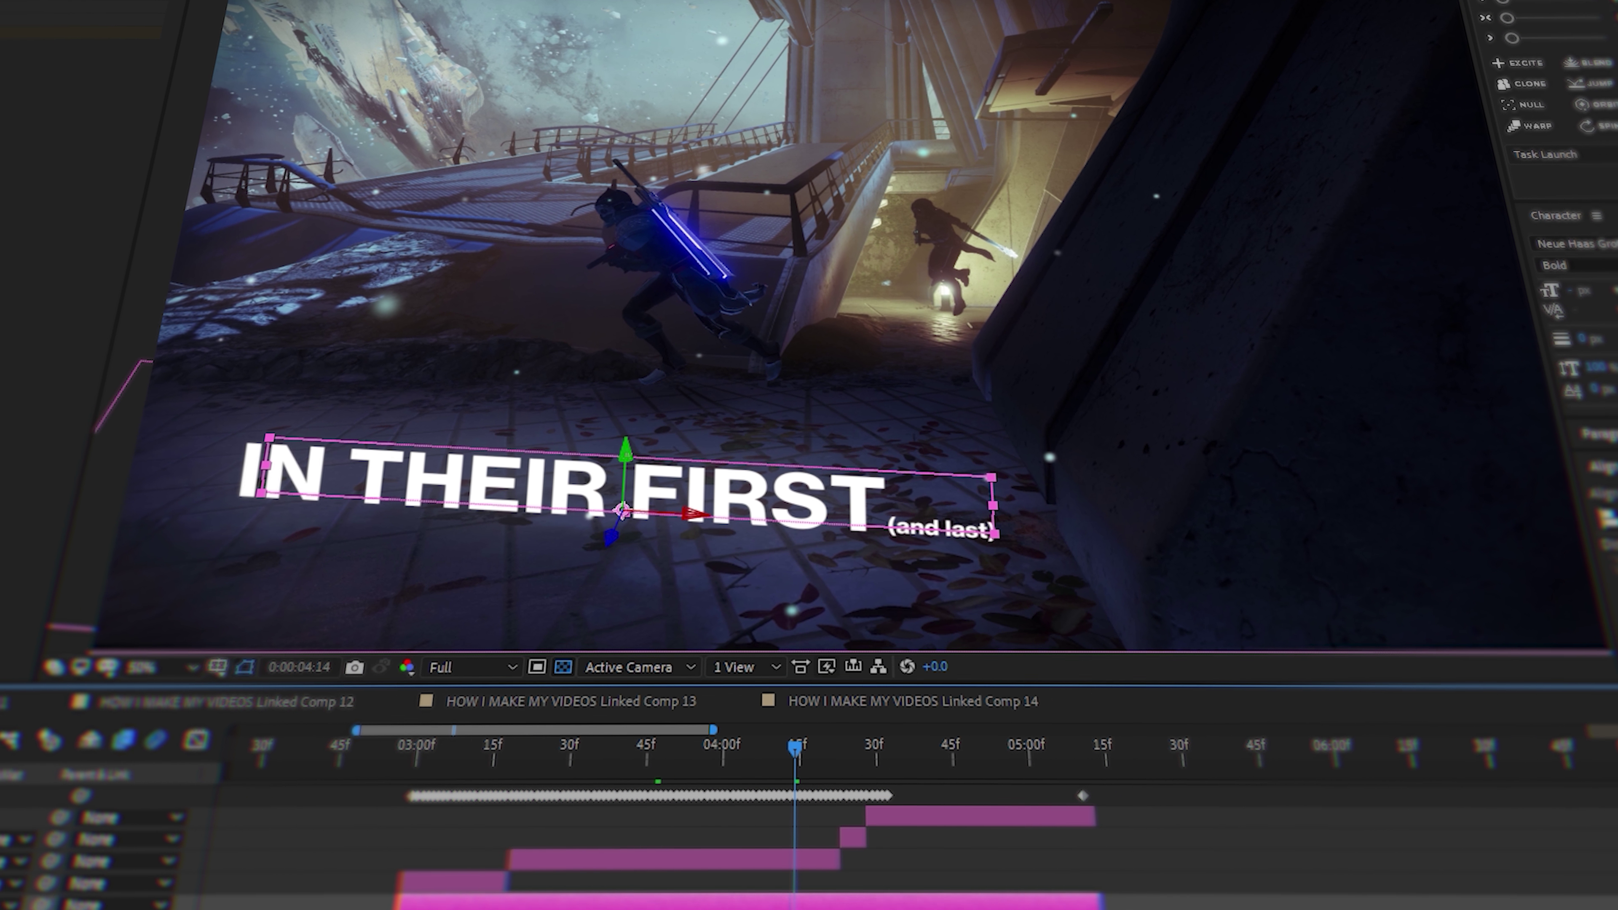
Step: Deselect the IN THEIR FIRST text layer by clicking empty space
click(794, 908)
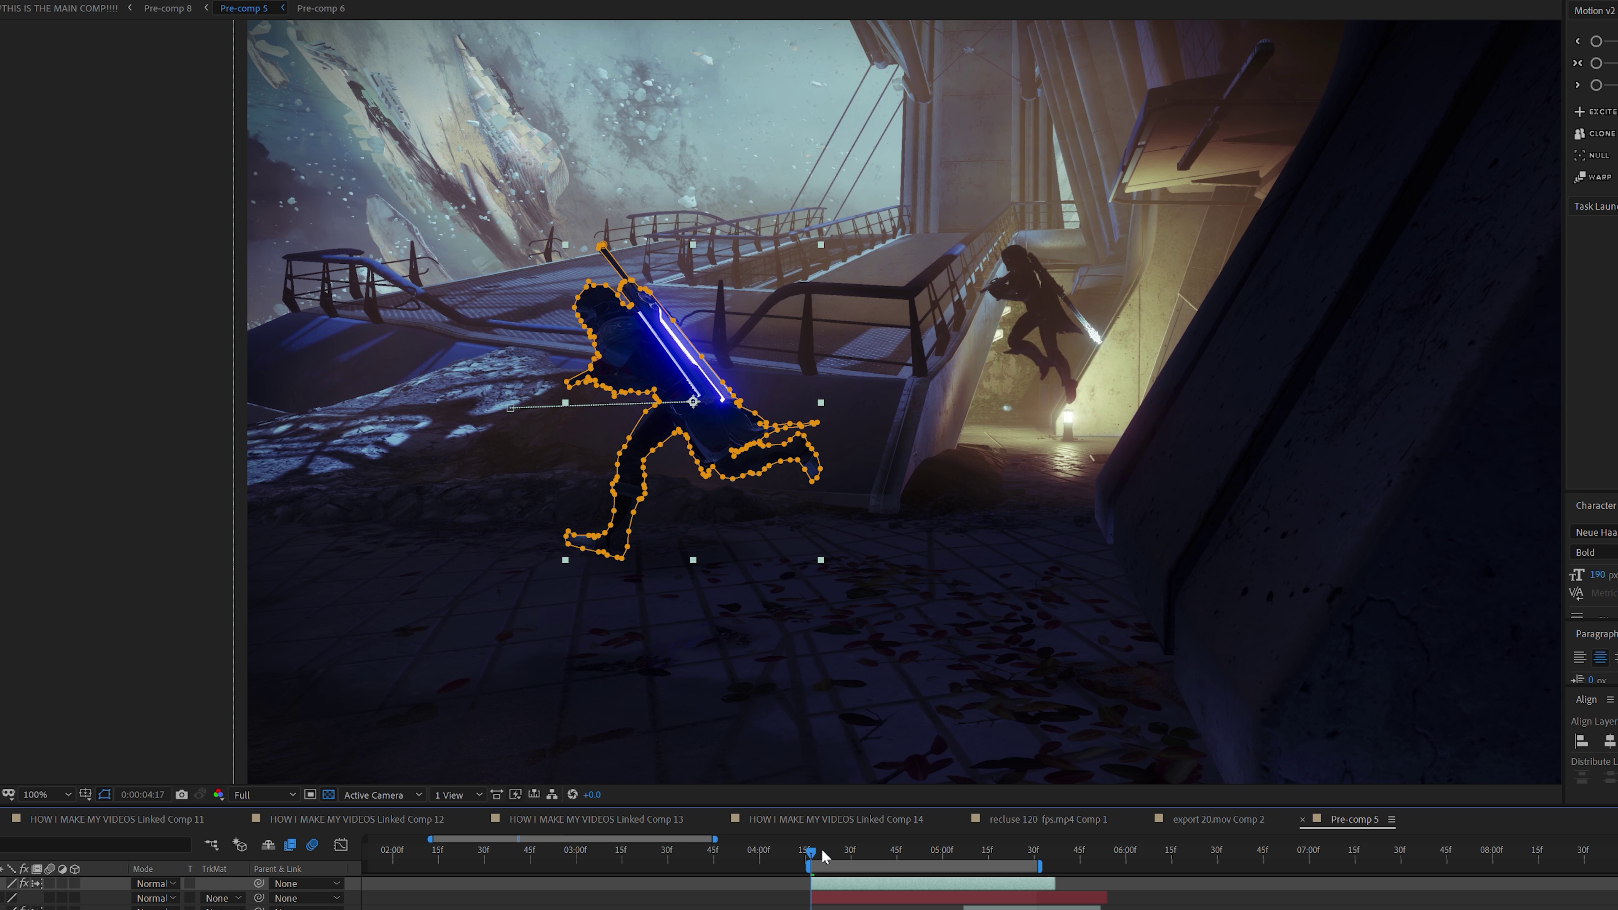
Step: Drag the titan's foot, back-foot, knee and cloak puppet pins to bend its pose
mouse_move(816, 853)
mouse_down()
mouse_move(888, 862)
mouse_move(819, 863)
mouse_up()
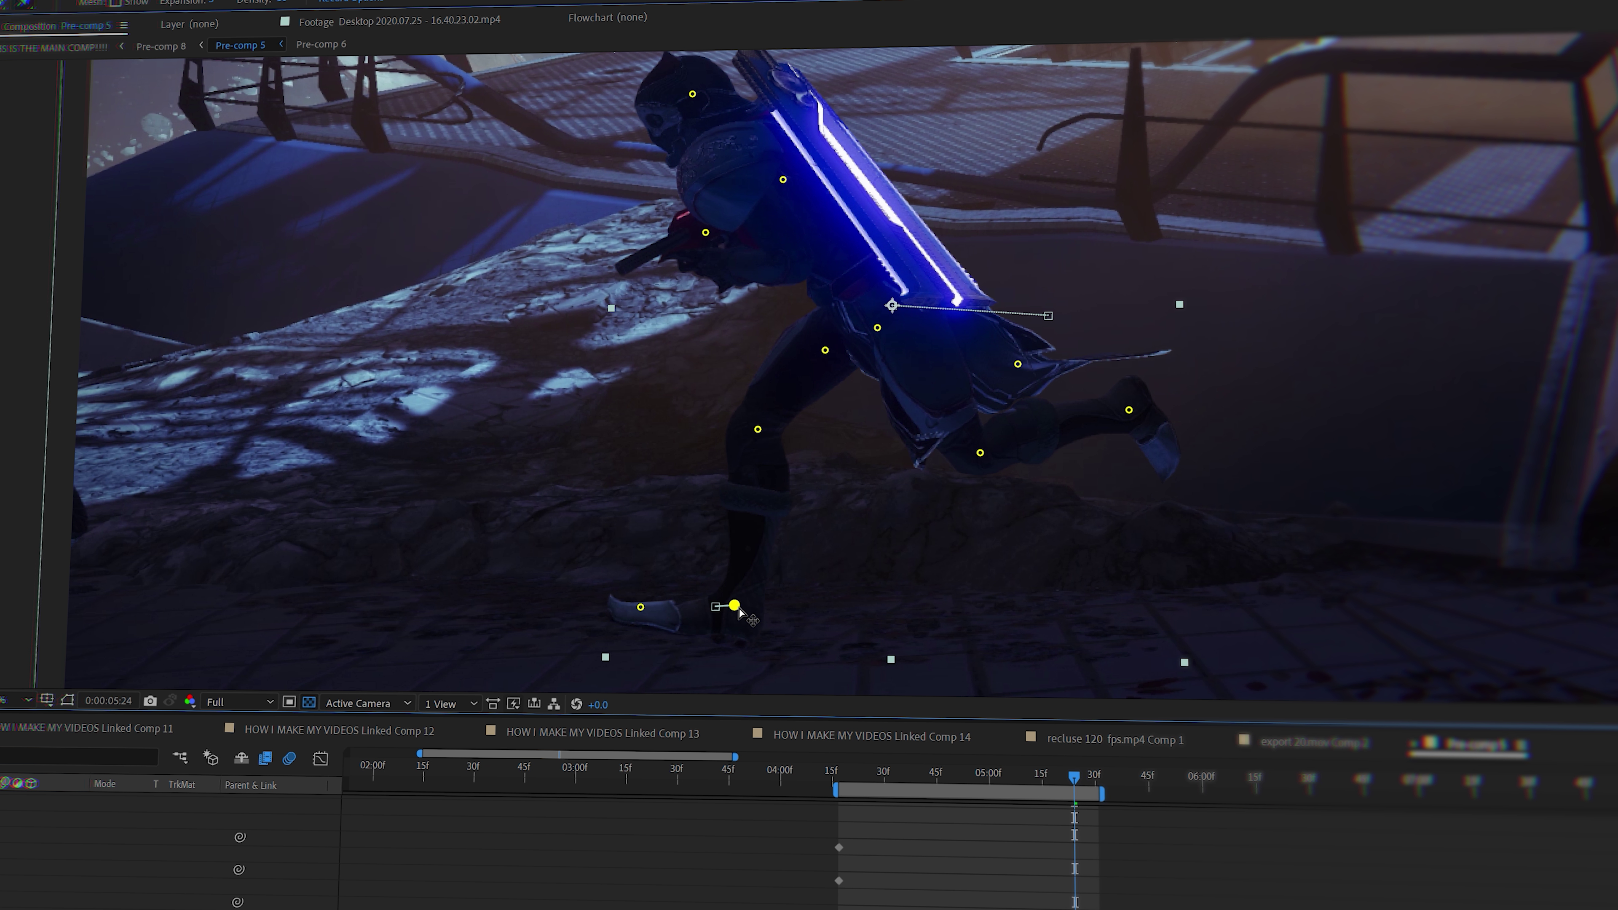
drag(733, 603, 656, 618)
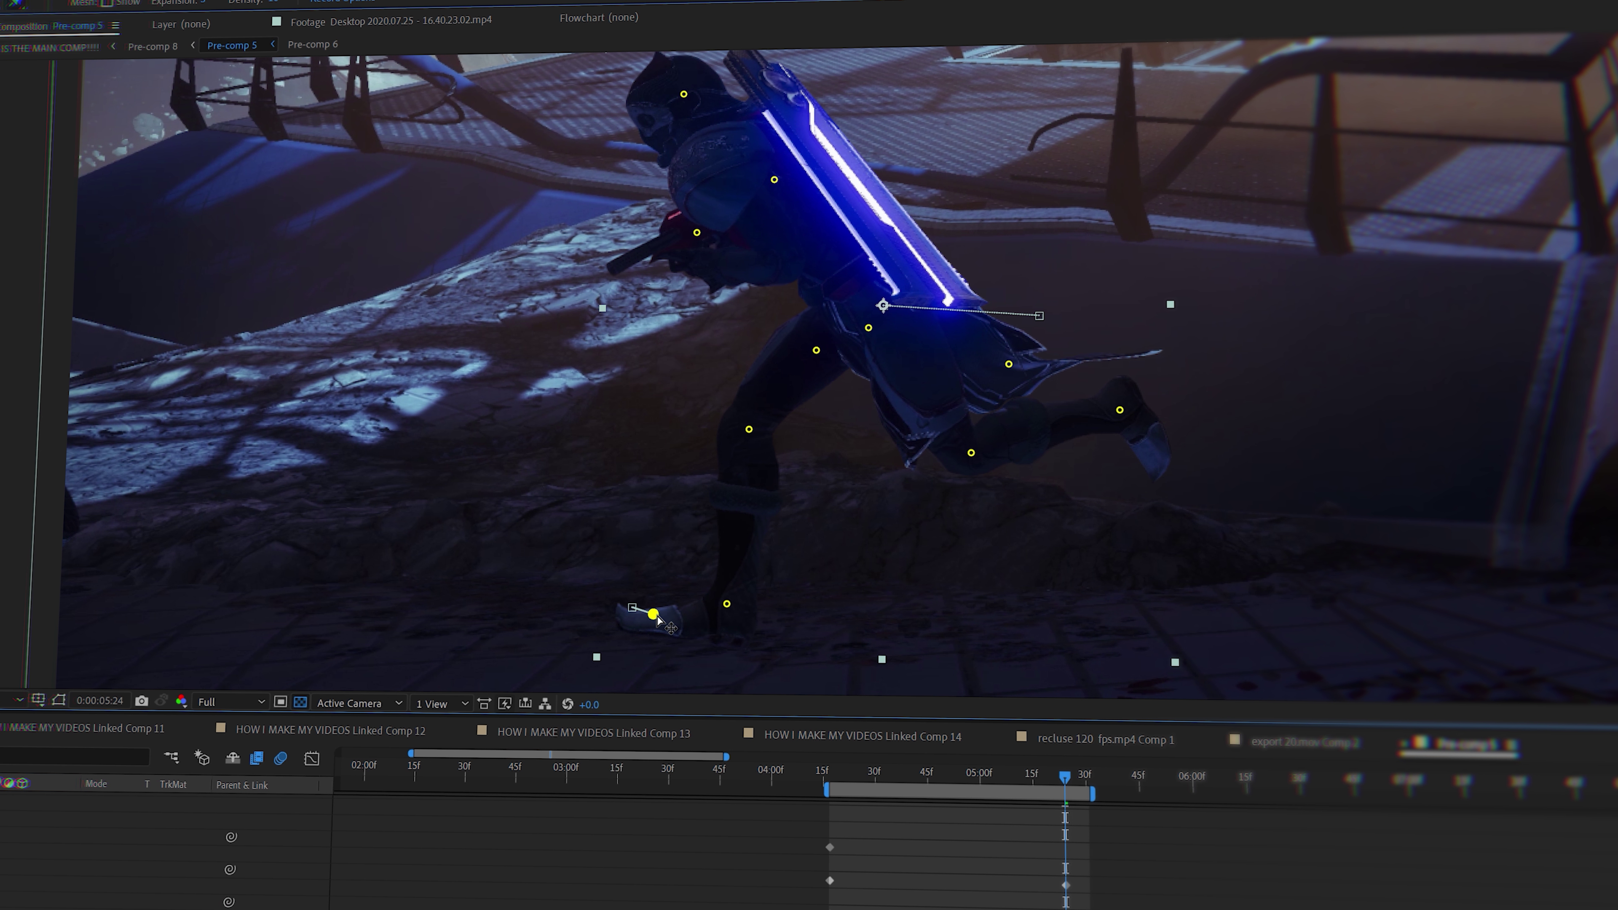
drag(1119, 410, 1101, 401)
click(970, 453)
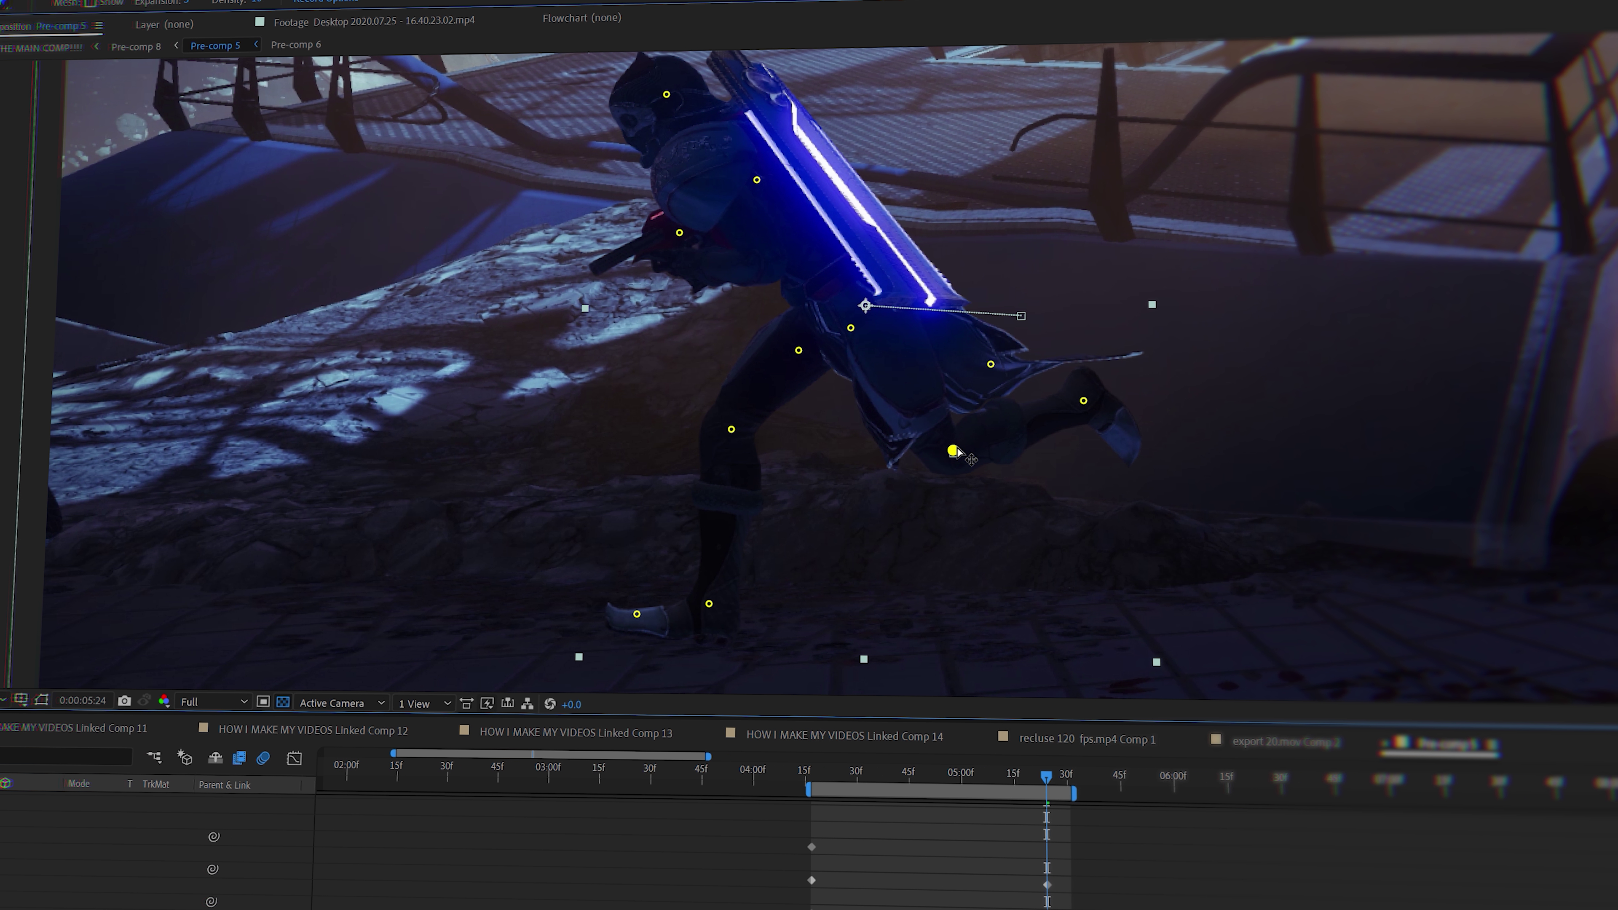
drag(990, 364, 994, 351)
click(850, 327)
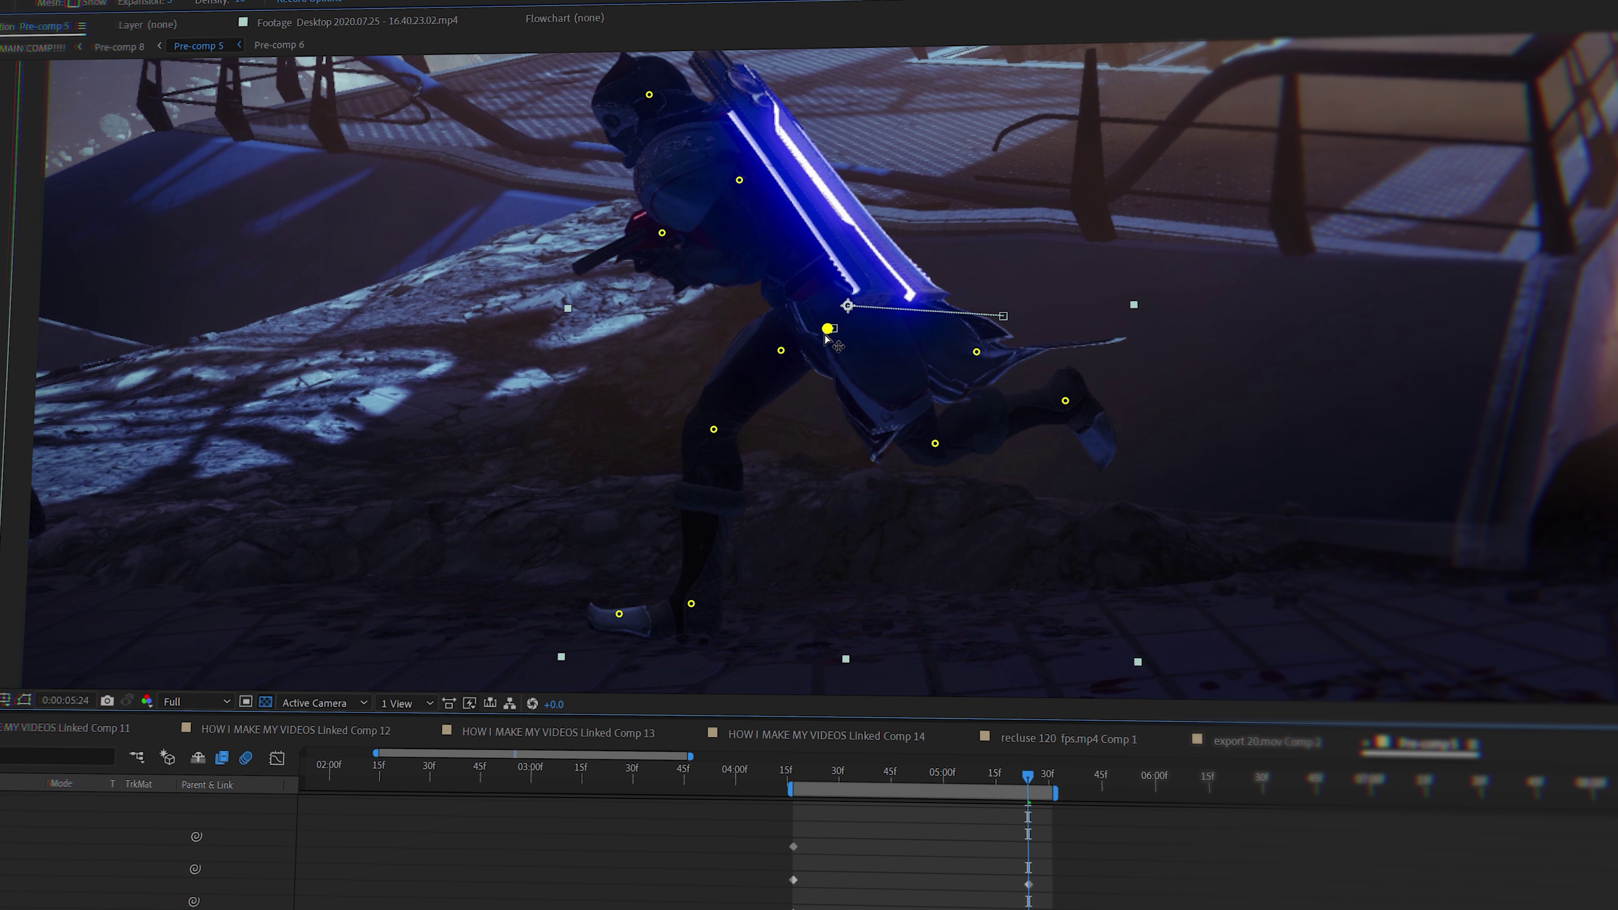
click(781, 351)
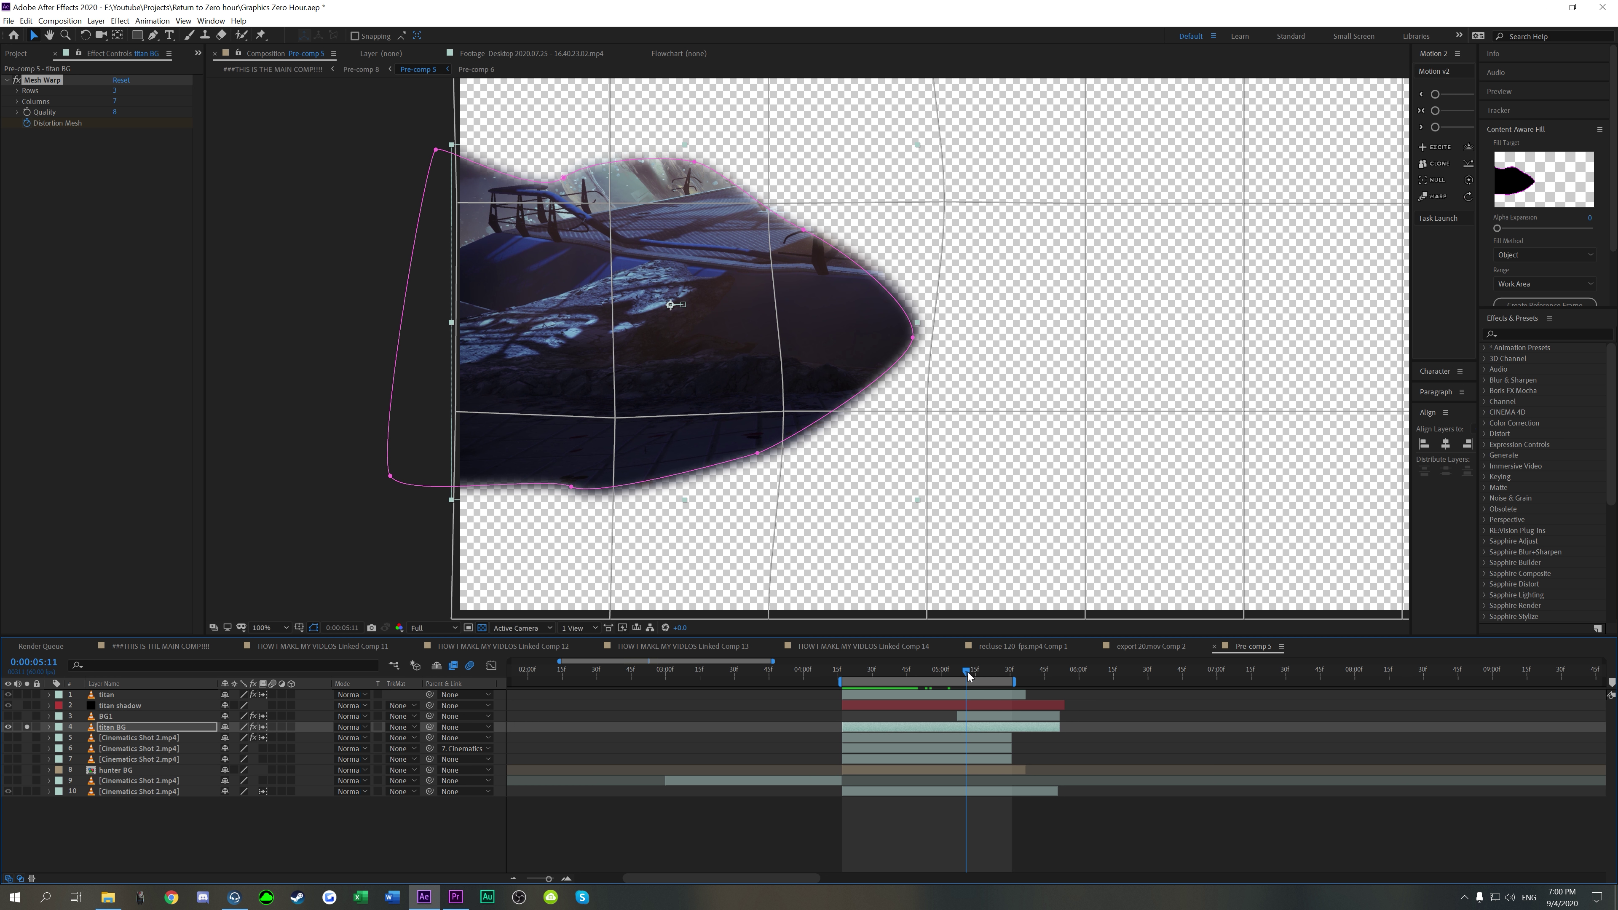
drag(909, 669, 899, 670)
key(space)
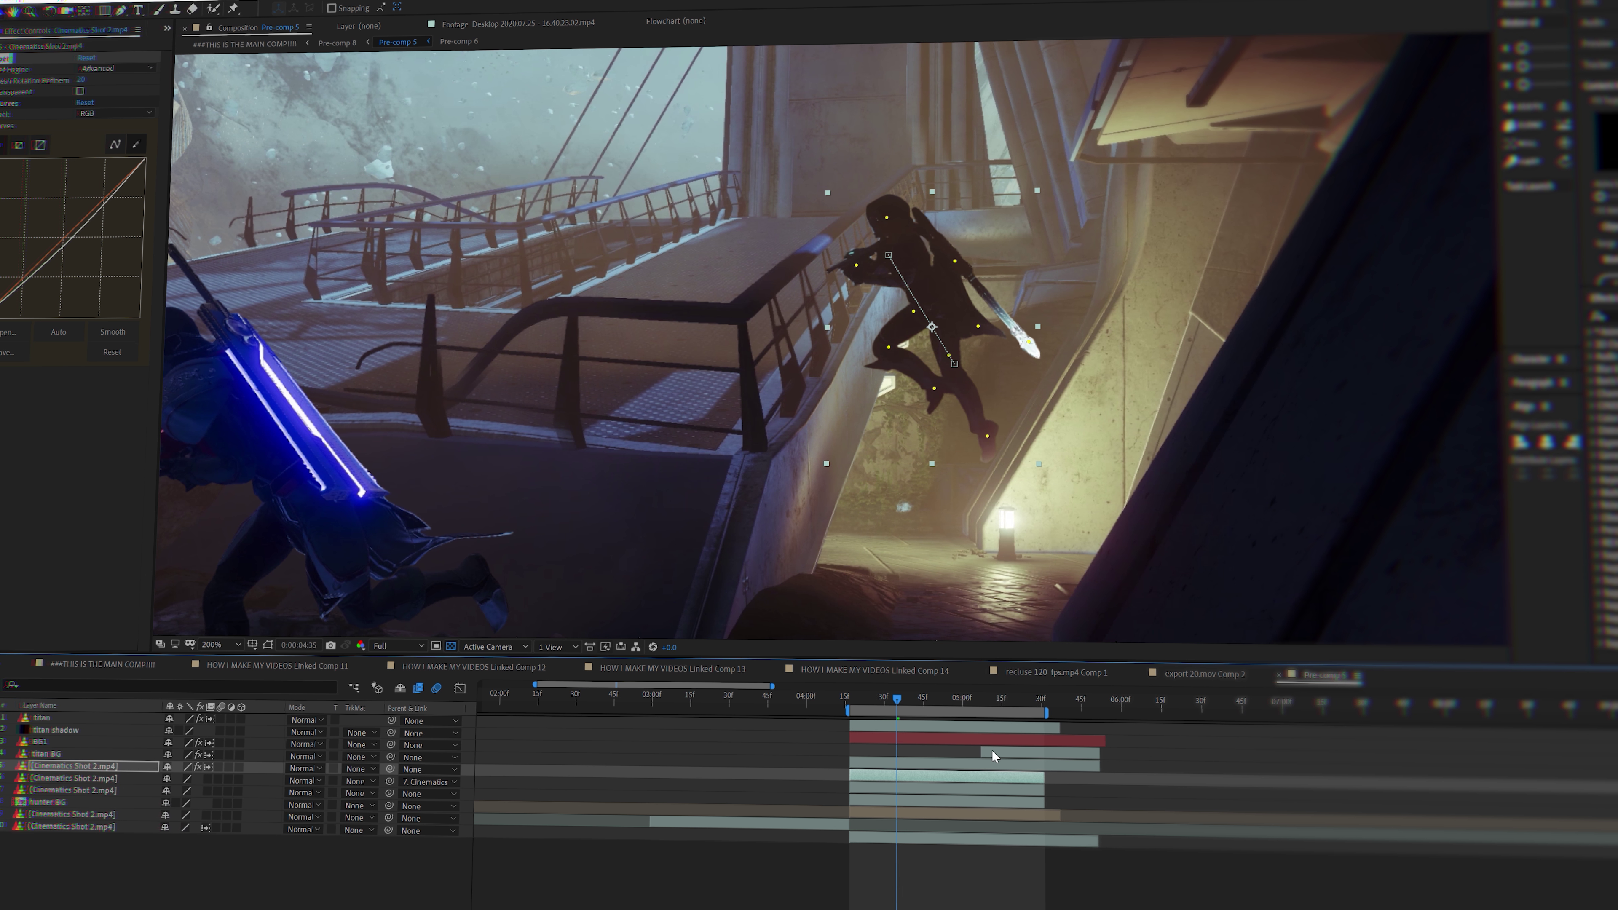
click(936, 699)
drag(918, 702, 827, 701)
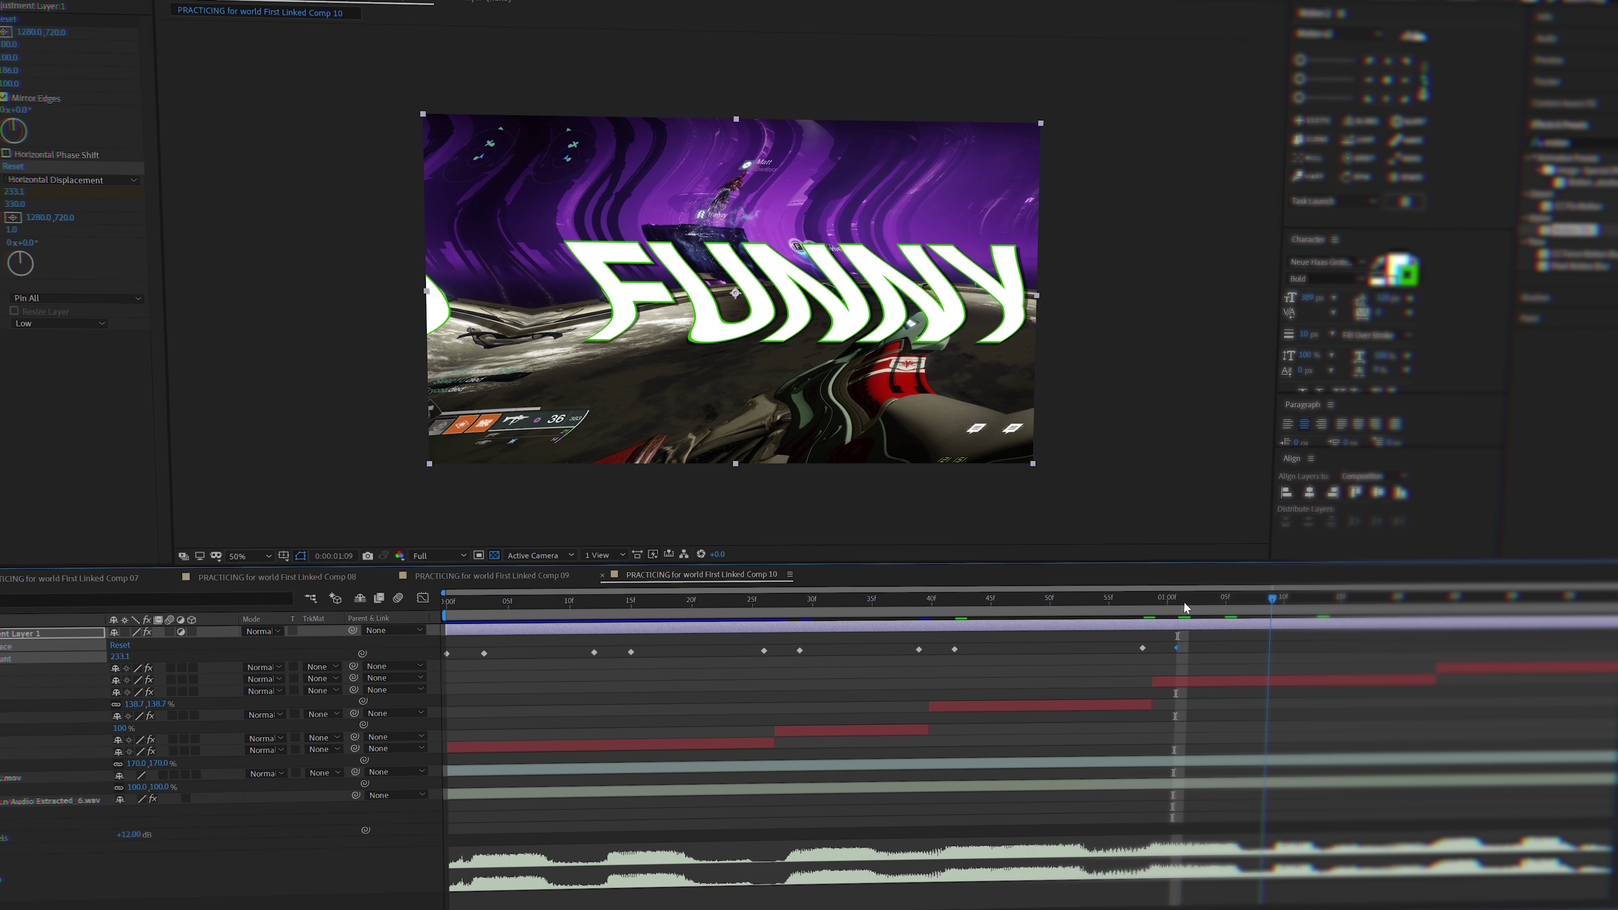
Step: Preview the FUNNY and HA titles in Linked Comp 10, starting from the HA frame
click(1271, 602)
click(572, 615)
key(space)
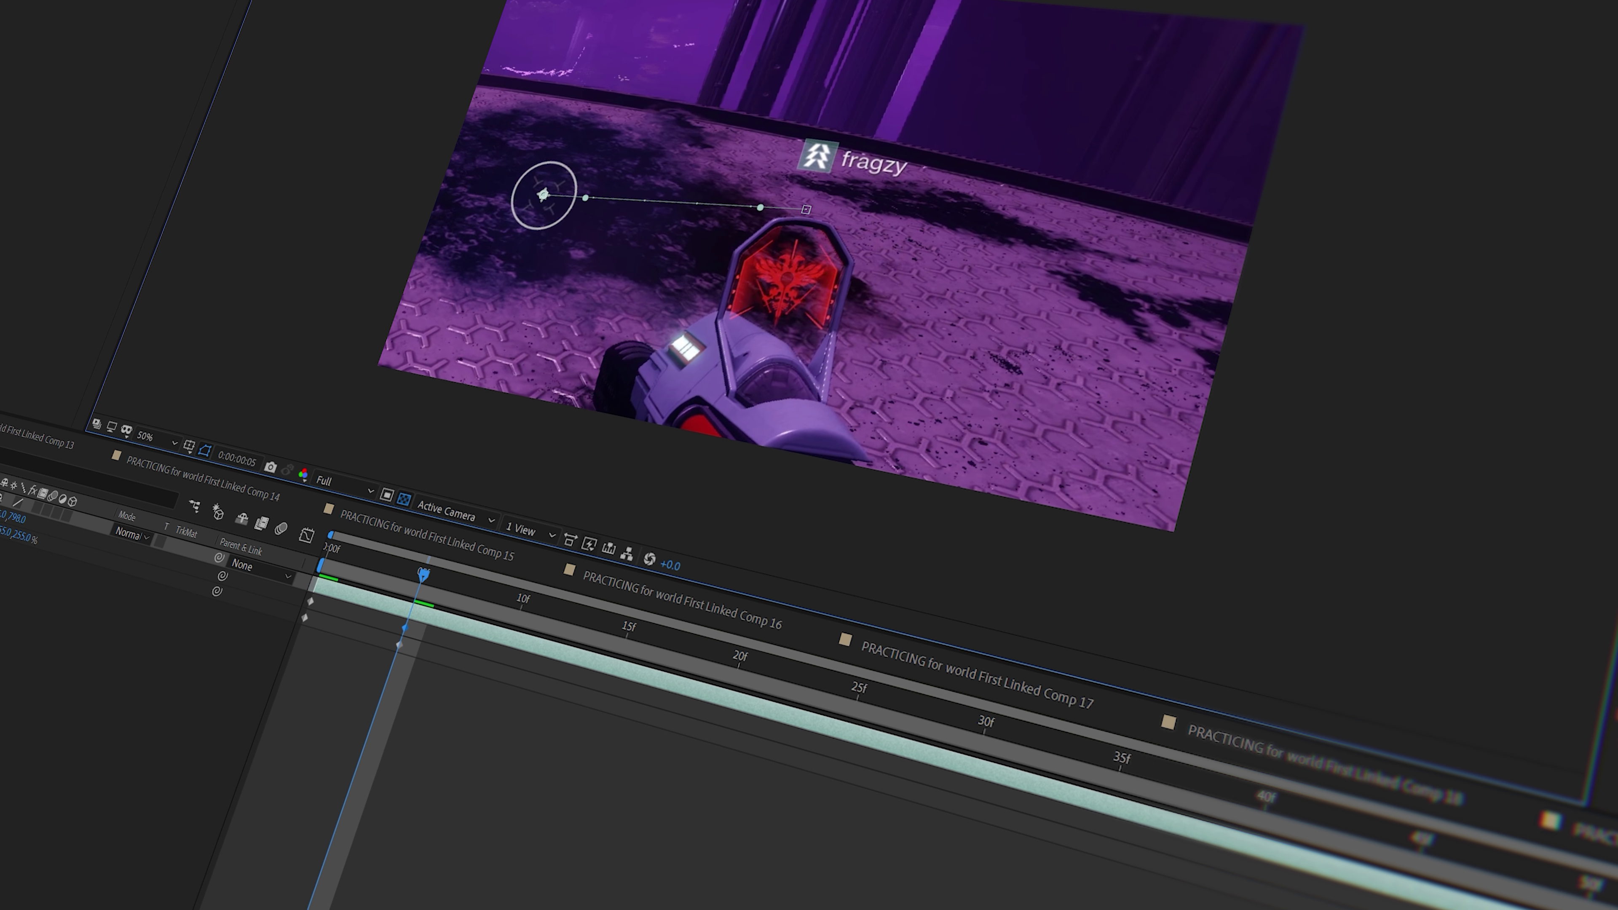
Step: Add an adjustment layer above the purple-tinted gameplay and magnify the viewer to 200%
key(alt+l)
key(ctrl+alt+y)
key(period)
key(period)
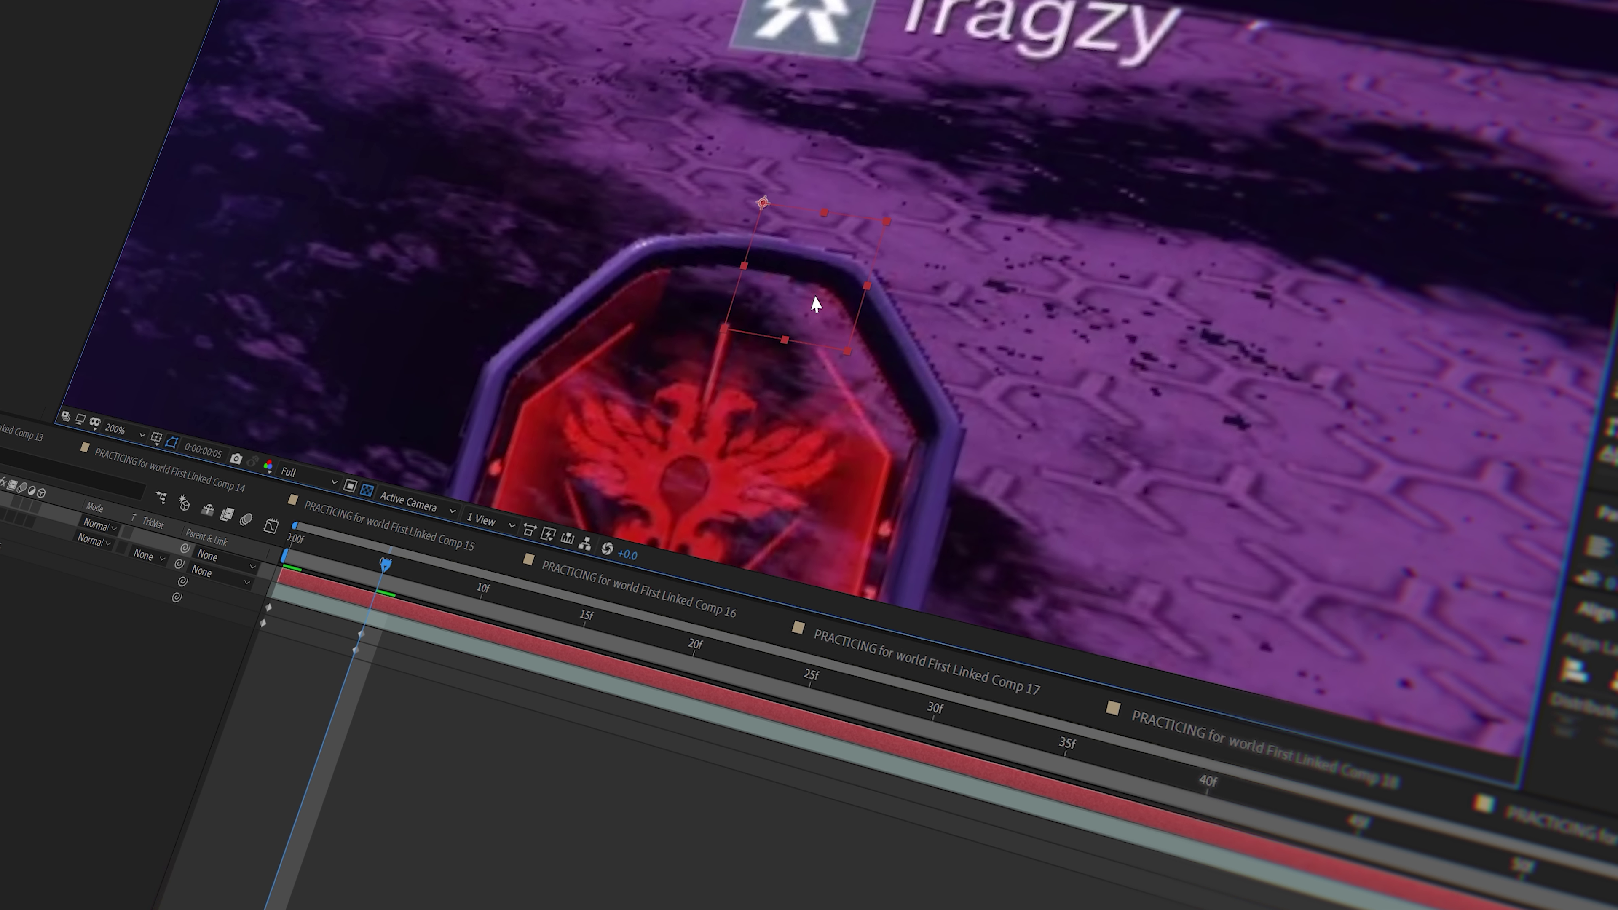